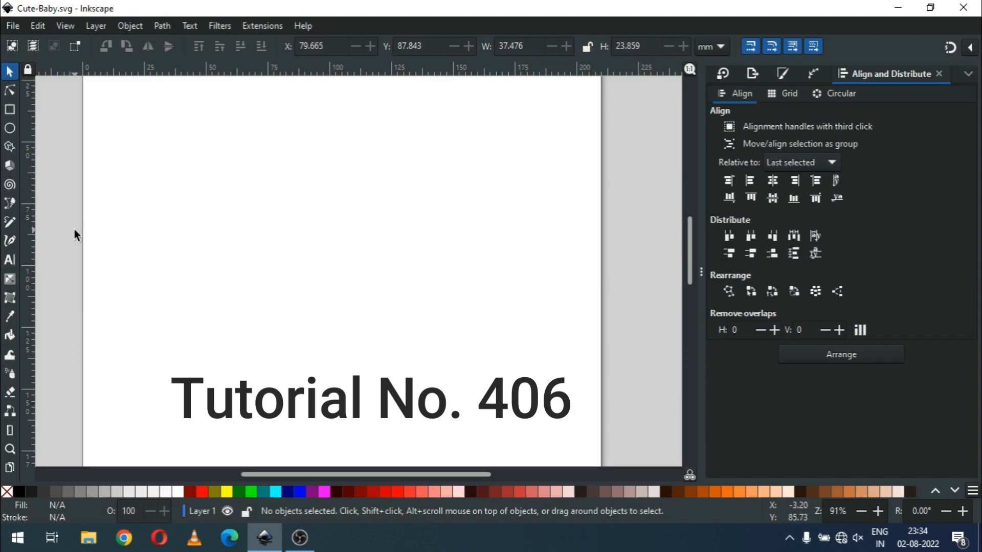
- Add a two-line text reading "CUTE" and "BABY" on the upper half of the page
{"action": "left_click", "coordinate": [14, 261]}
{"action": "left_click", "coordinate": [236, 228]}
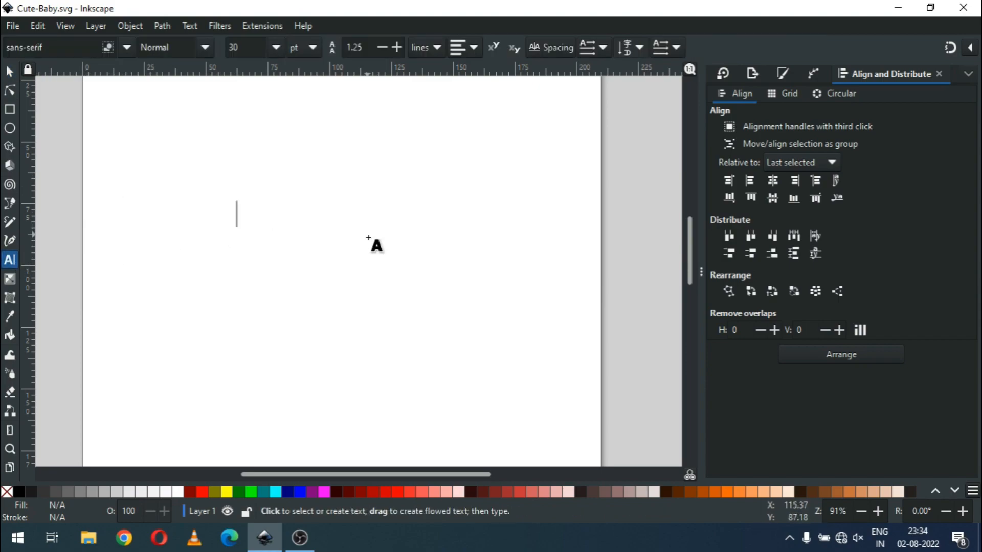
{"action": "type", "text": "CUTE "}
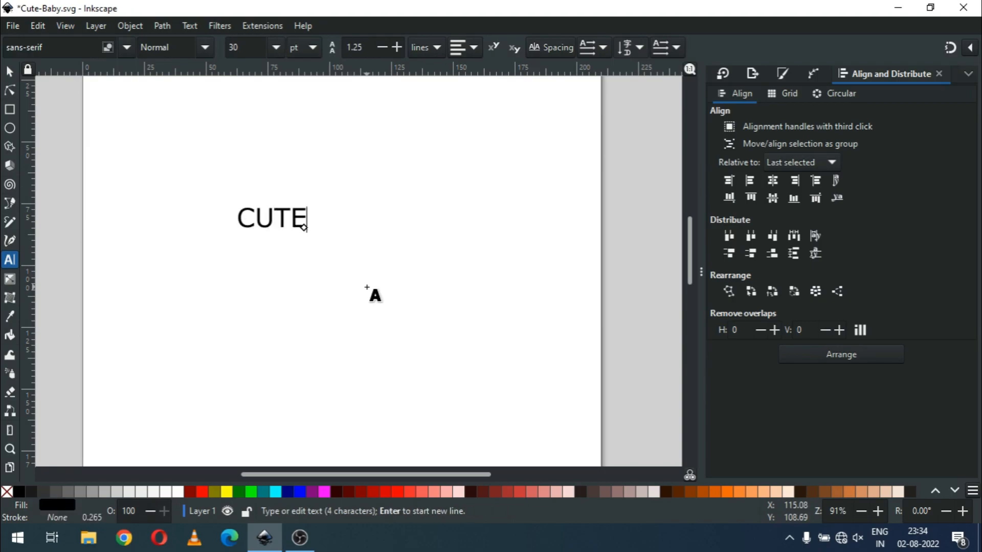
{"action": "type", "text": "BABY"}
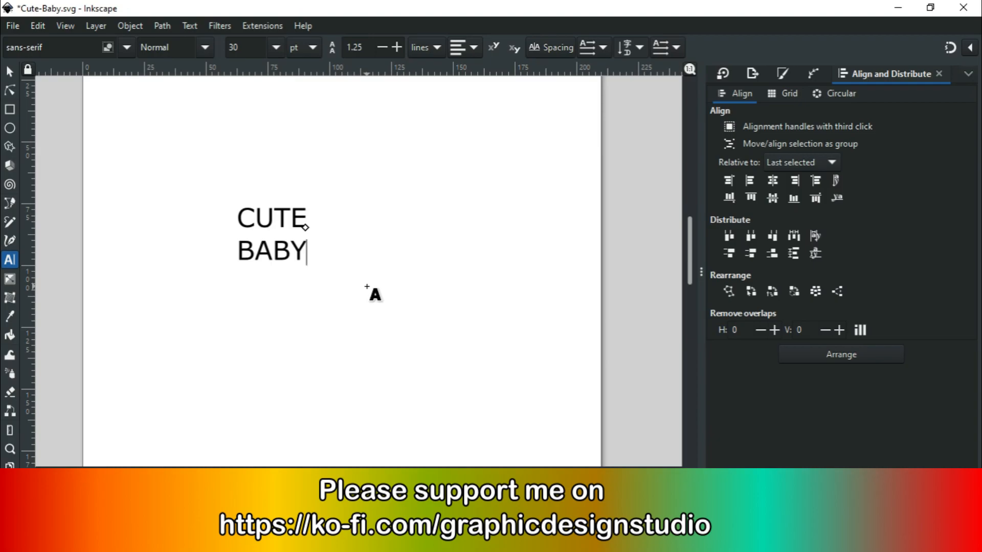
- Enlarge the text to about 67 × 51 mm and move it to about the horizontal middle of the page
{"action": "left_click", "coordinate": [9, 71]}
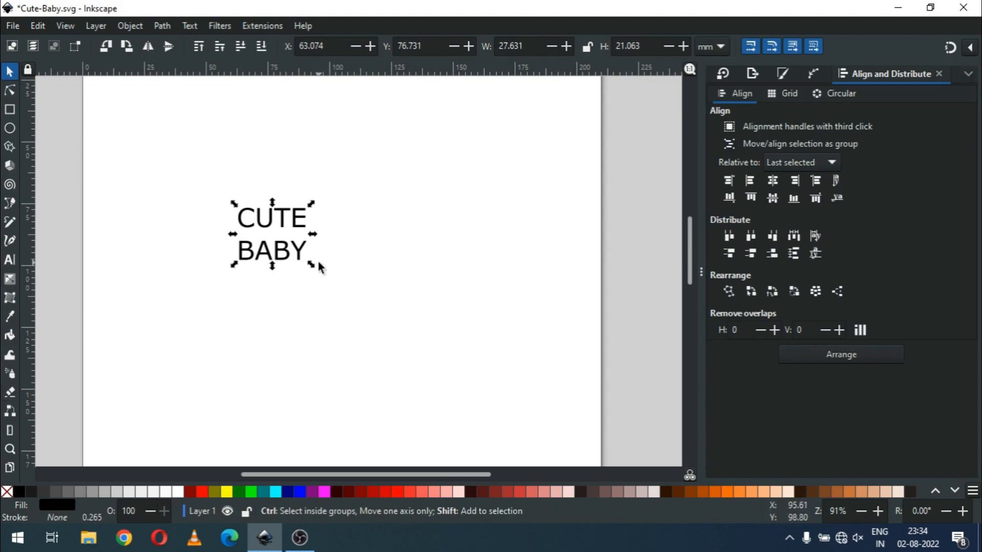
{"action": "left_click_drag", "start_coordinate": [311, 266], "coordinate": [388, 312]}
{"action": "left_click_drag", "start_coordinate": [333, 282], "coordinate": [400, 289]}
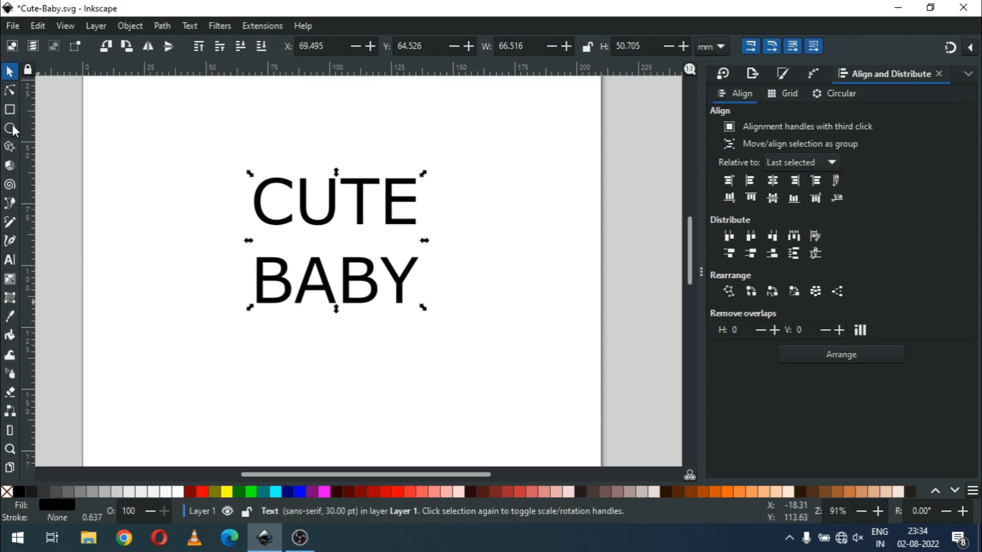
- Set the font of the whole CUTE BABY text to Franklin Gothic Heavy
{"action": "left_click", "coordinate": [9, 262]}
{"action": "left_click", "coordinate": [268, 279]}
{"action": "key", "text": "ctrl+a"}
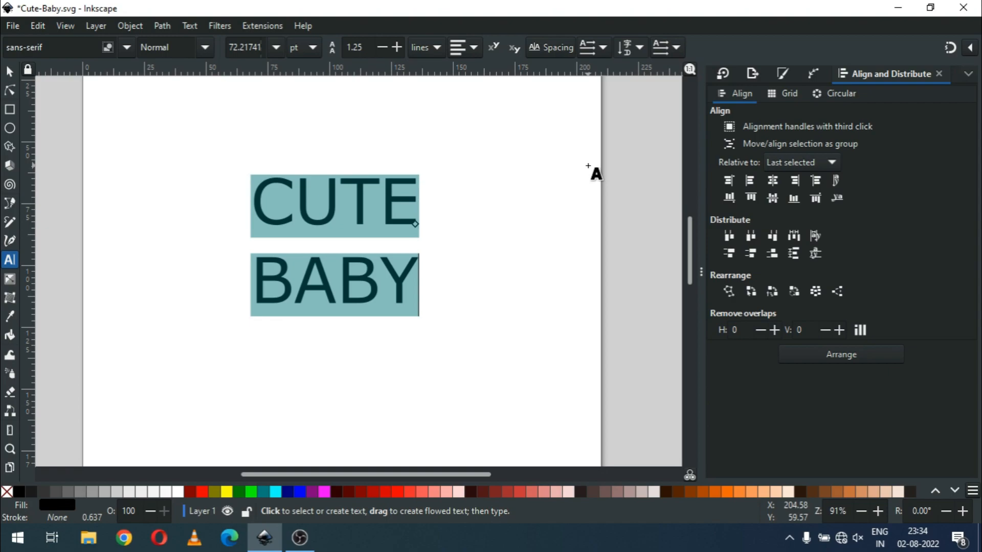
{"action": "triple_click", "coordinate": [75, 47]}
{"action": "type", "text": "fr"}
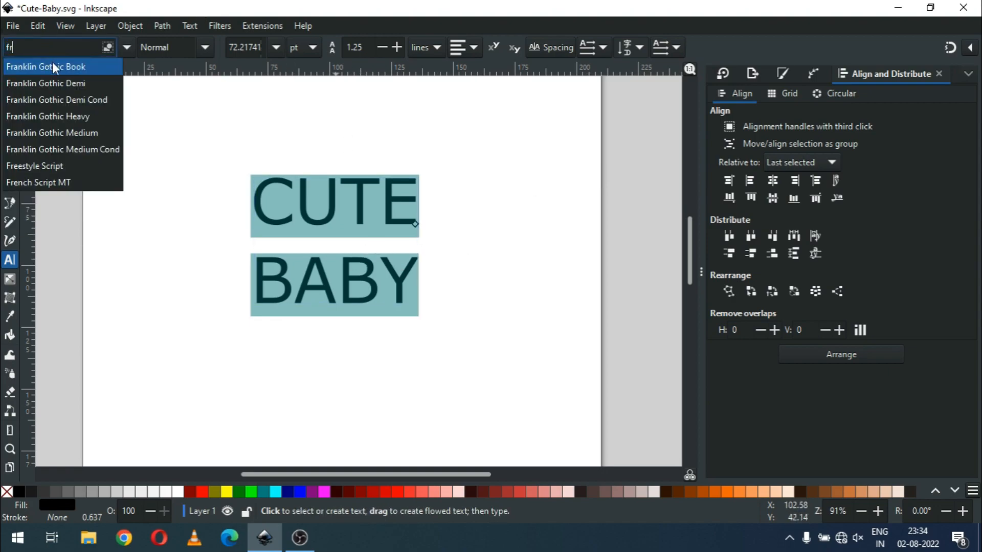
{"action": "left_click", "coordinate": [55, 67]}
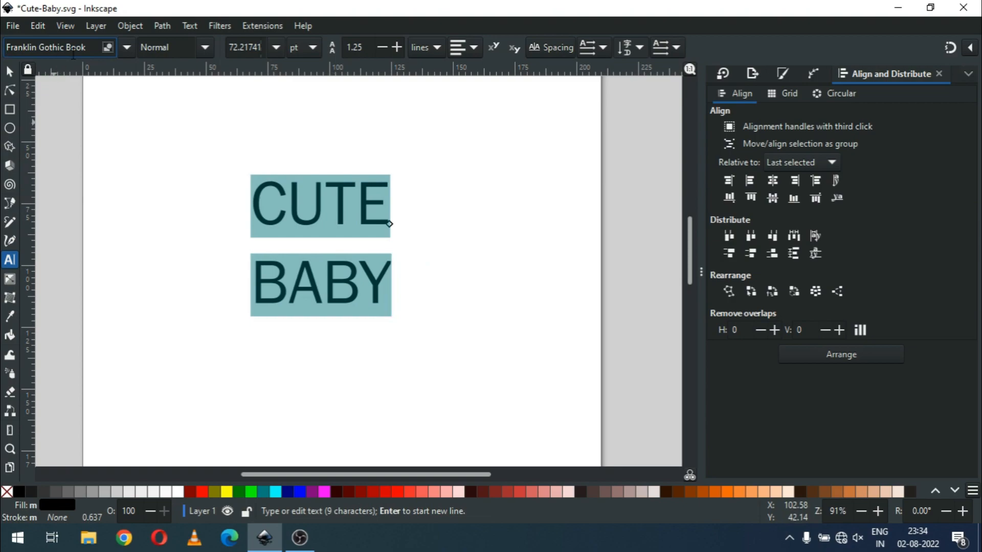
{"action": "scroll", "coordinate": [73, 52], "scroll_direction": "down", "scroll_amount": 1}
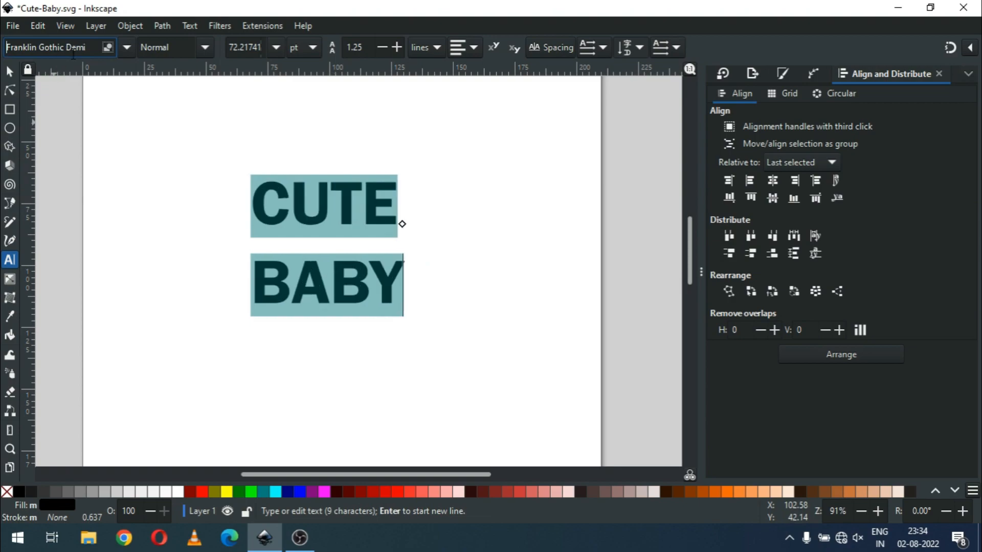
{"action": "scroll", "coordinate": [73, 51], "scroll_direction": "down", "scroll_amount": 2}
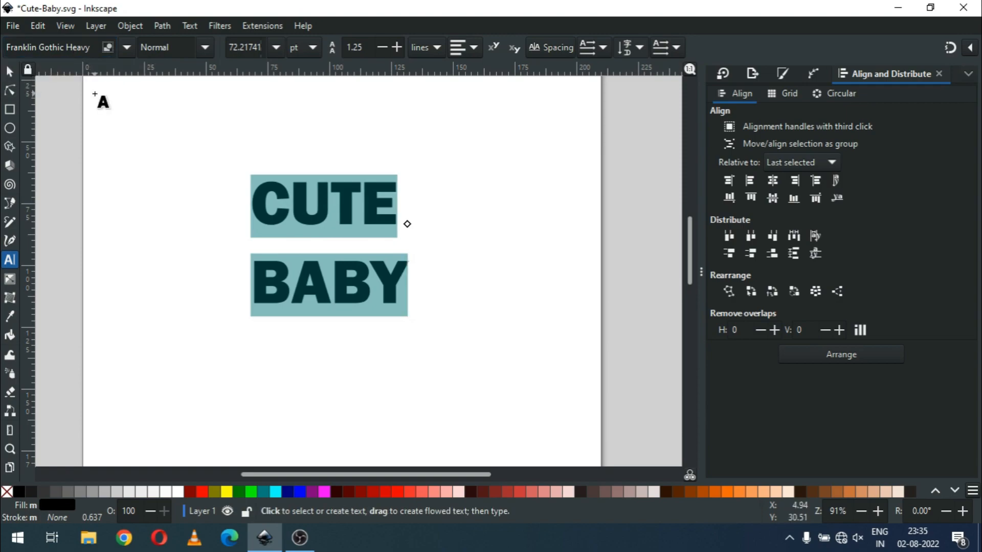
- Convert the CUTE BABY text to paths and ungroup it into separate letters
{"action": "left_click", "coordinate": [11, 73]}
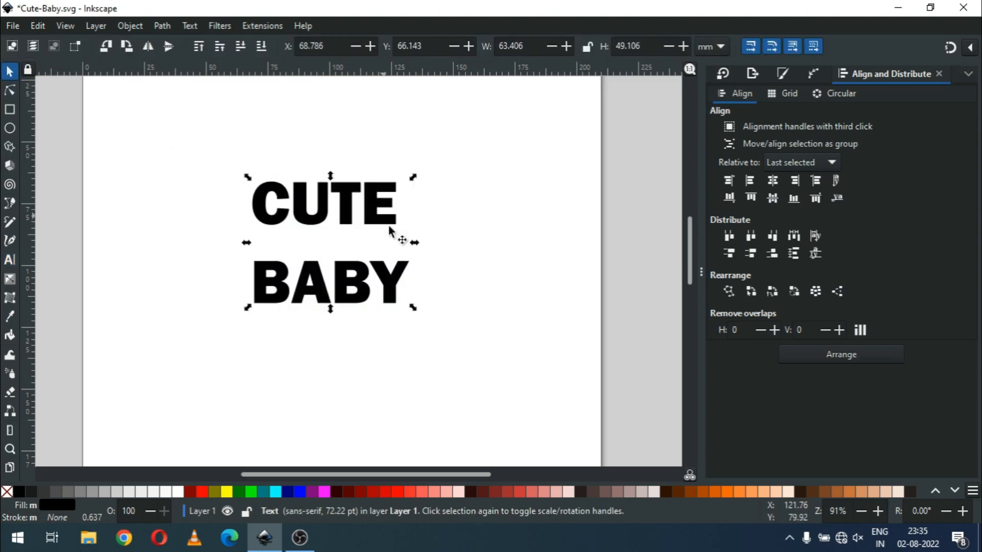
{"action": "left_click", "coordinate": [163, 26]}
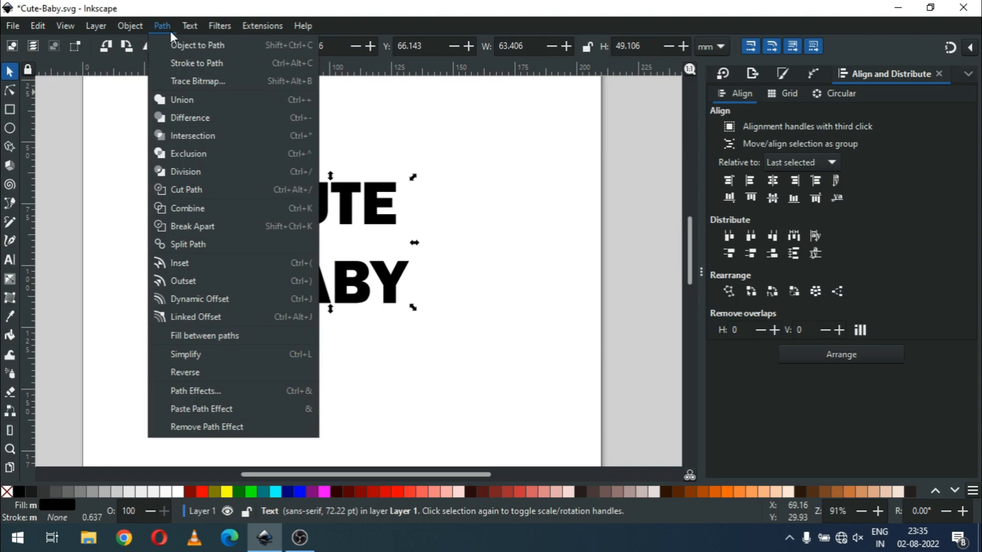
{"action": "left_click", "coordinate": [250, 45]}
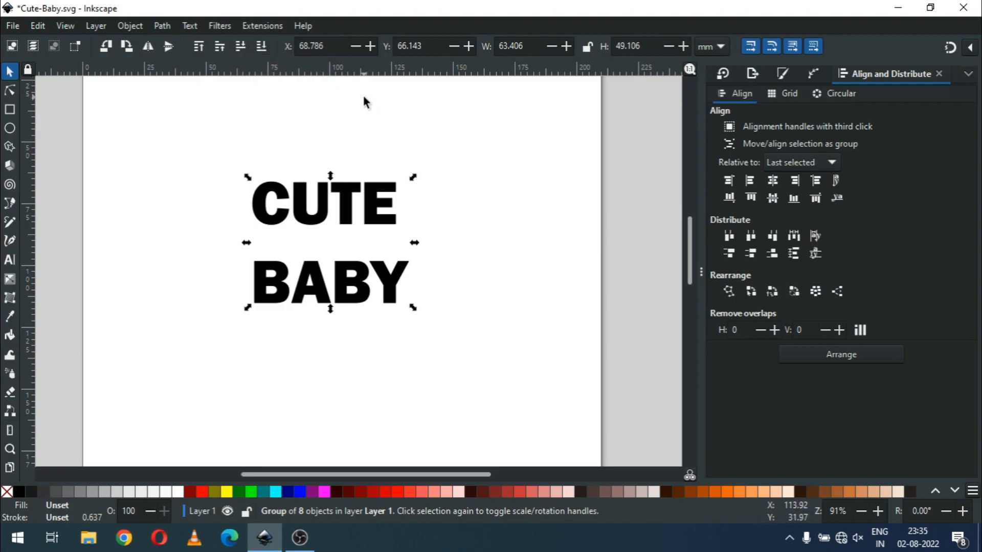
{"action": "left_click", "coordinate": [138, 30]}
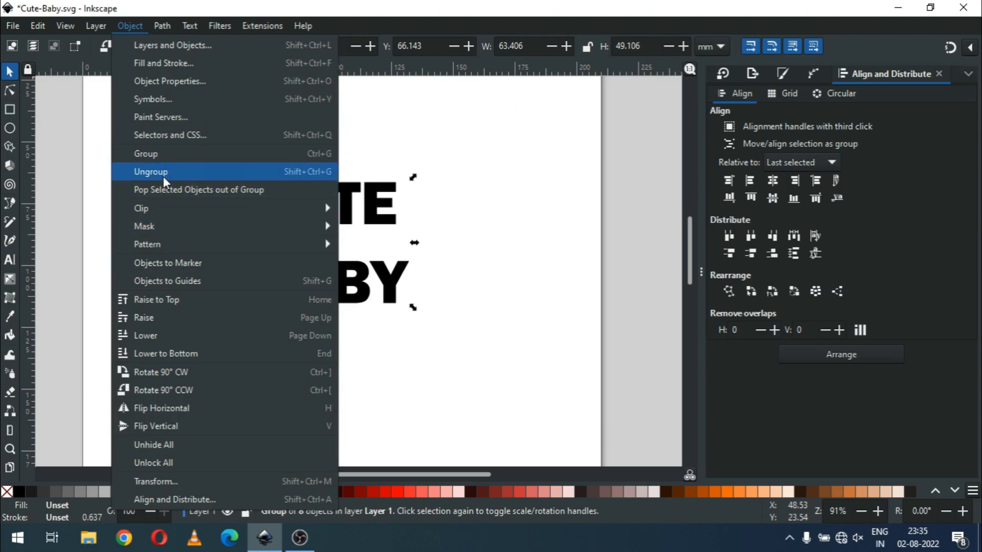
{"action": "left_click", "coordinate": [164, 176]}
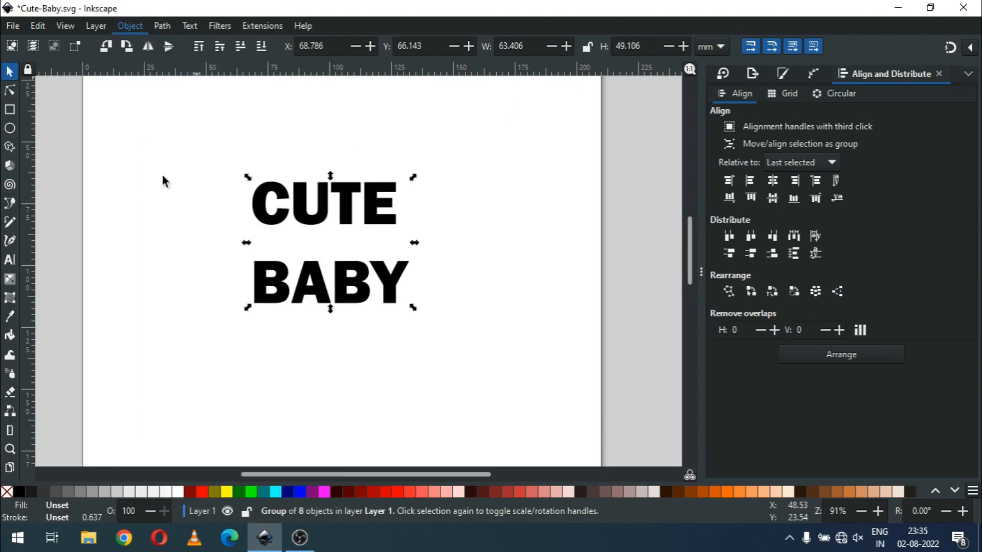
{"action": "left_click", "coordinate": [233, 161]}
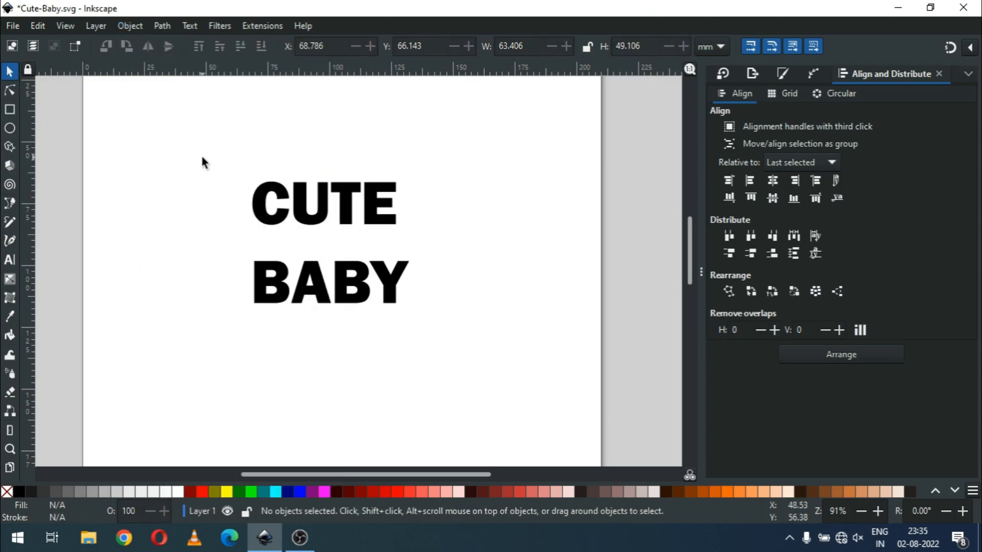
- Unite the four letters of CUTE into one path and the four letters of BABY into another
{"action": "left_click_drag", "start_coordinate": [208, 152], "coordinate": [426, 238]}
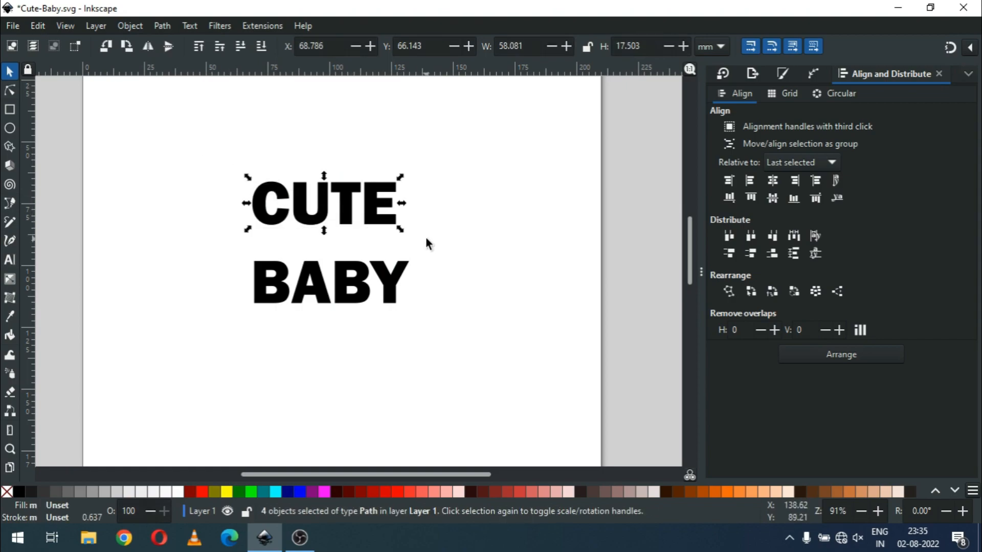
{"action": "left_click", "coordinate": [163, 29]}
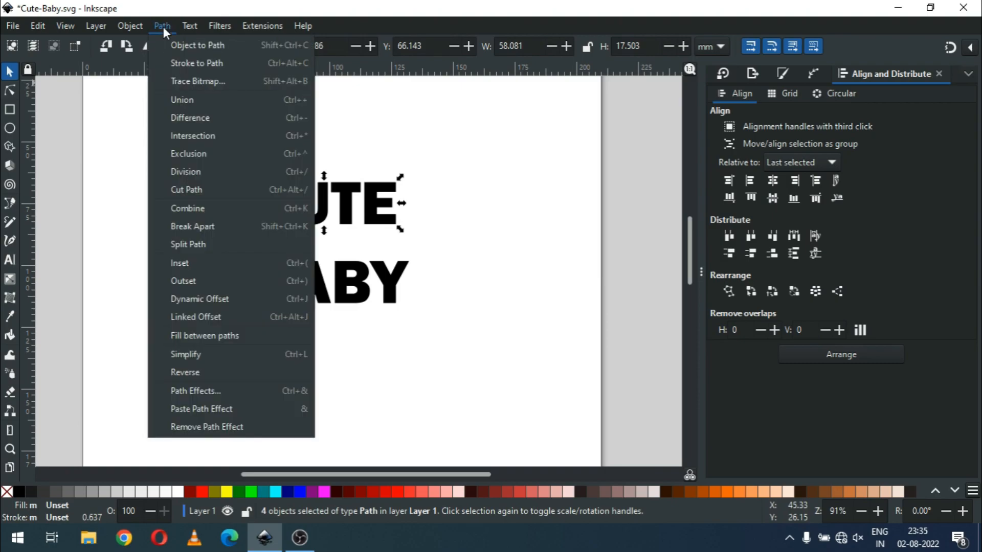
{"action": "left_click", "coordinate": [182, 97]}
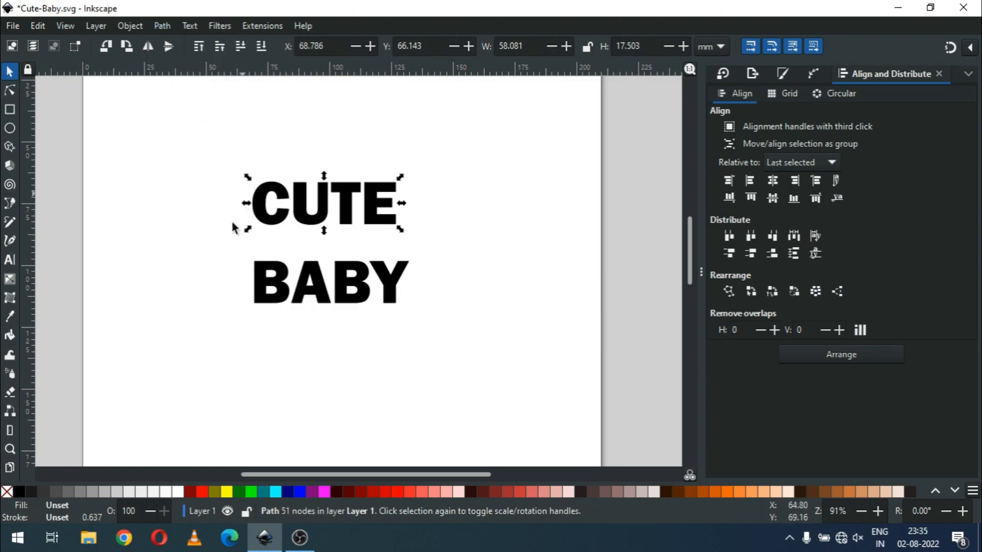
{"action": "left_click", "coordinate": [216, 240]}
{"action": "left_click_drag", "start_coordinate": [216, 238], "coordinate": [455, 346]}
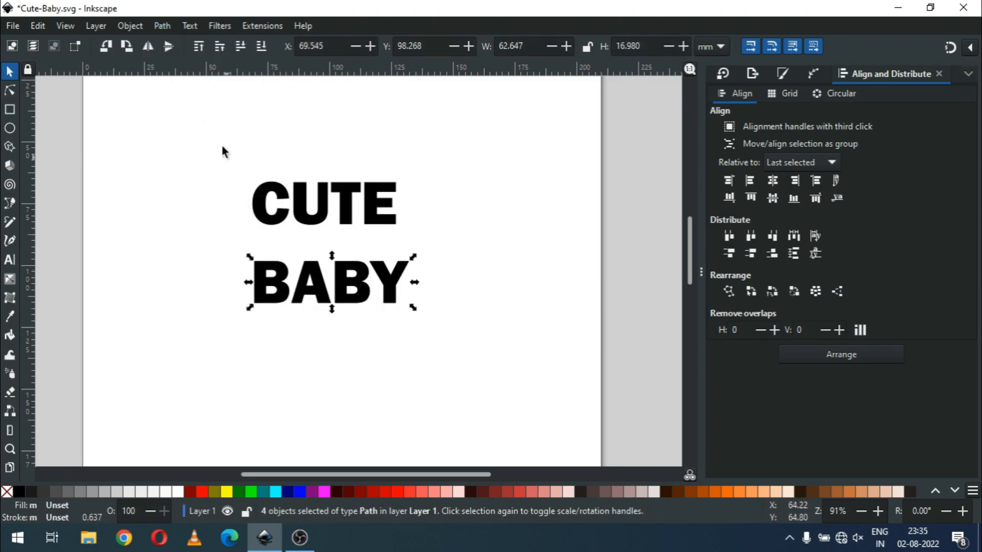
{"action": "left_click", "coordinate": [167, 29]}
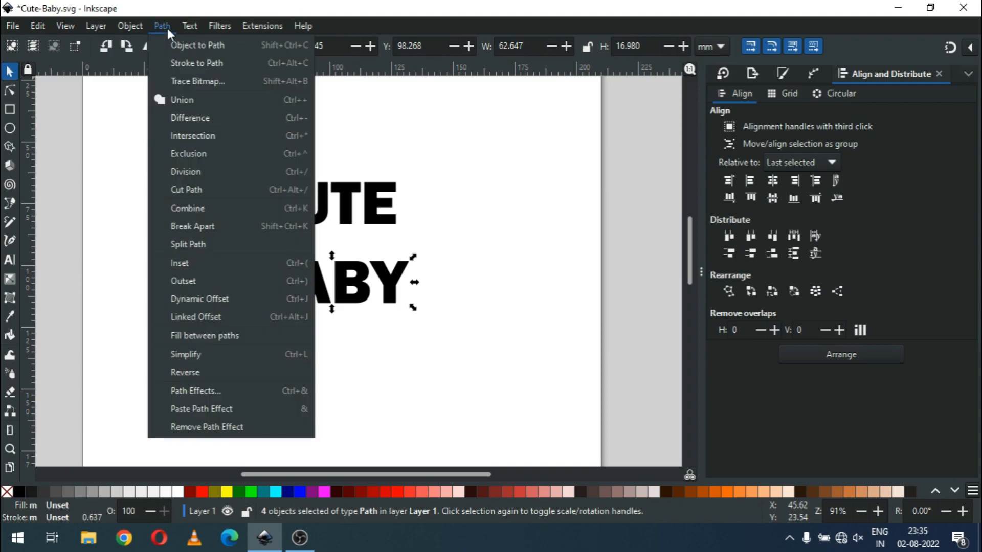
{"action": "left_click", "coordinate": [180, 97]}
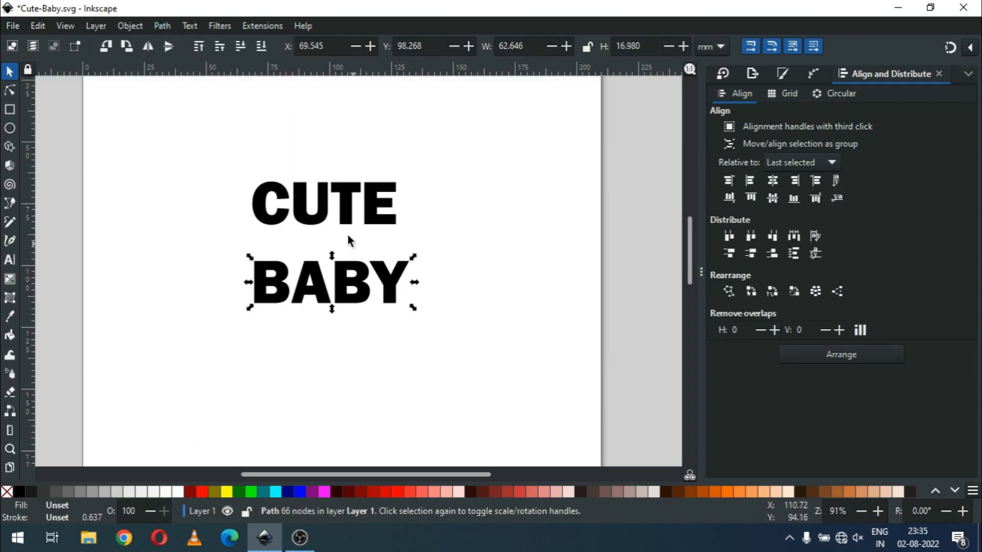
- Move the word CUTE down to sit just above BABY, horizontally centred on it
{"action": "left_click", "coordinate": [348, 218]}
{"action": "left_click_drag", "start_coordinate": [348, 218], "coordinate": [346, 236]}
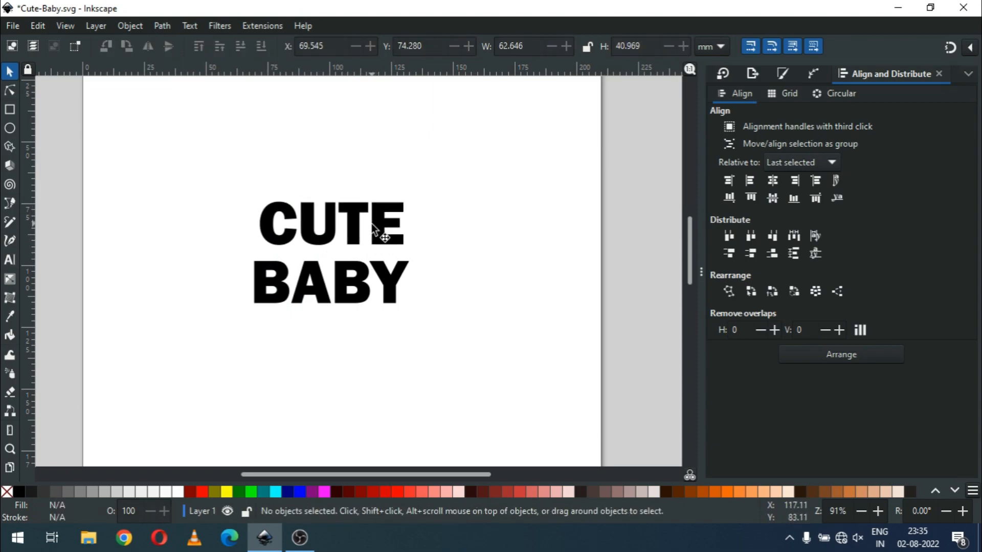
- Apply the Envelope Deformation path effect to the word CUTE
{"action": "left_click", "coordinate": [373, 225]}
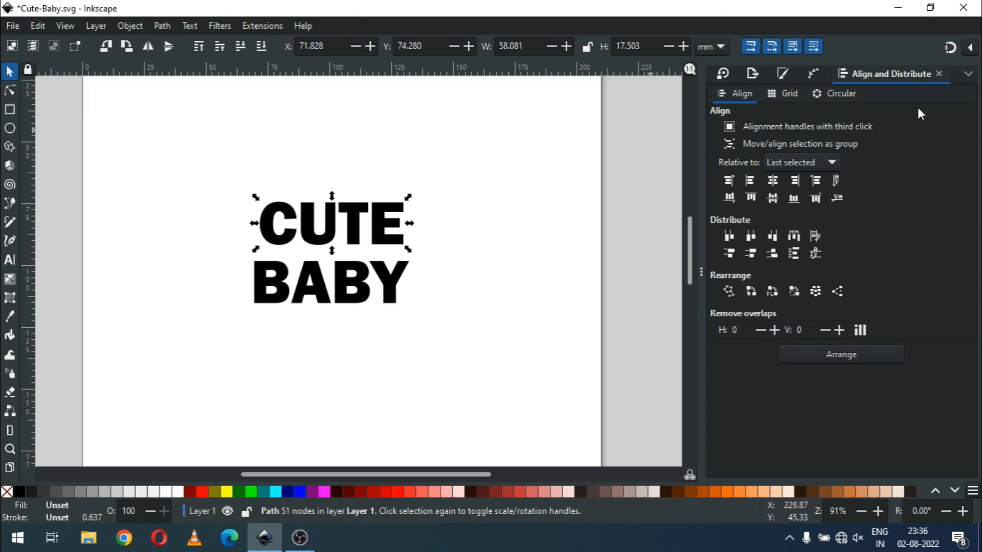
{"action": "left_click", "coordinate": [162, 27]}
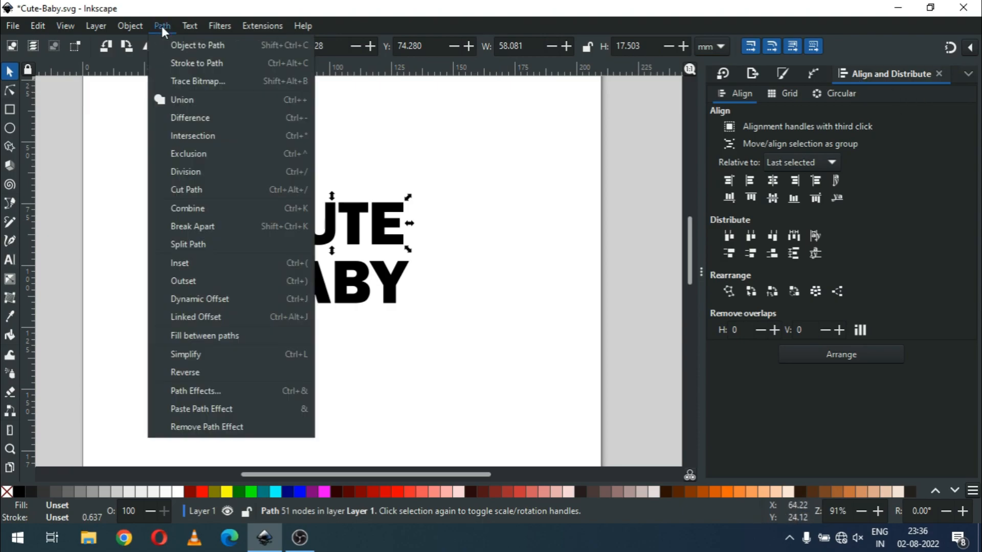
{"action": "left_click", "coordinate": [210, 390]}
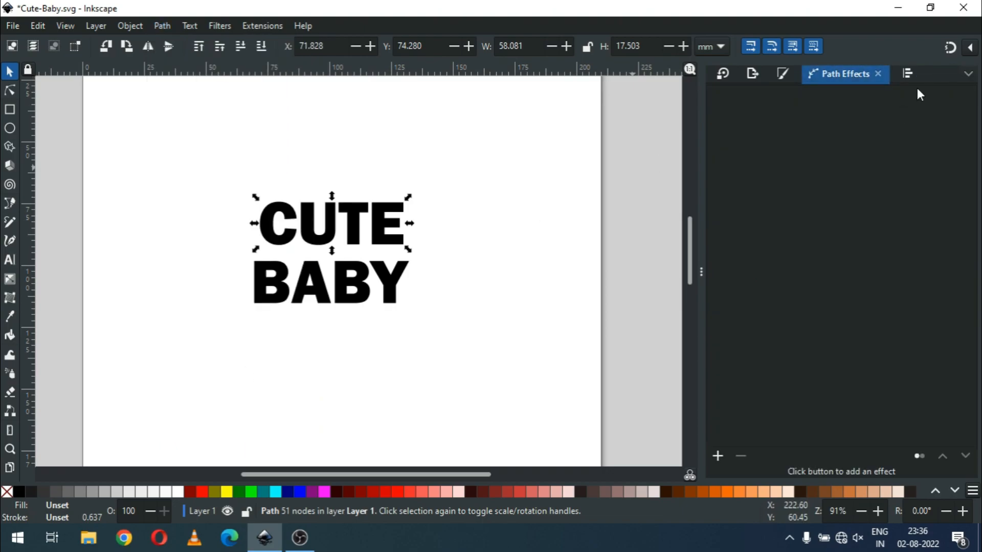
{"action": "left_click", "coordinate": [719, 457]}
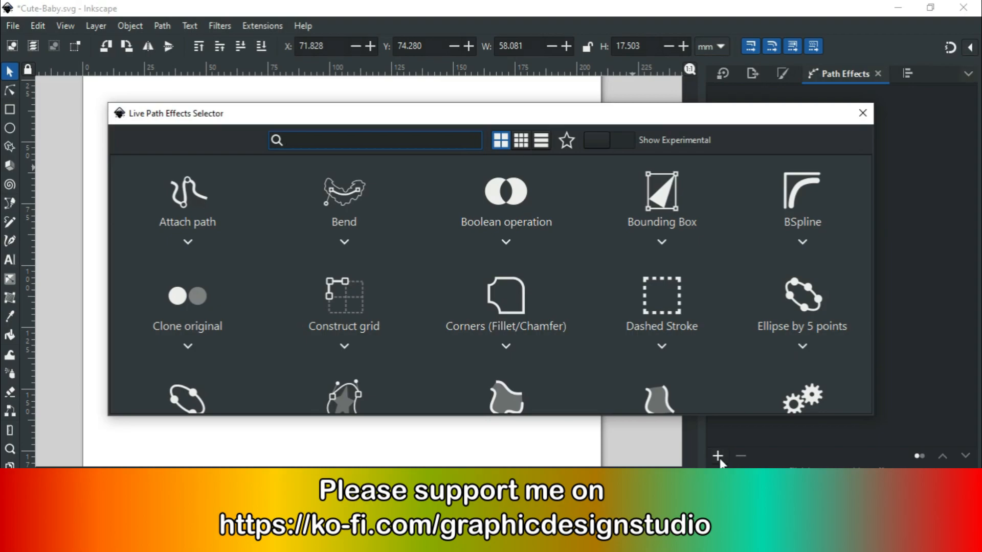
{"action": "left_click", "coordinate": [349, 398]}
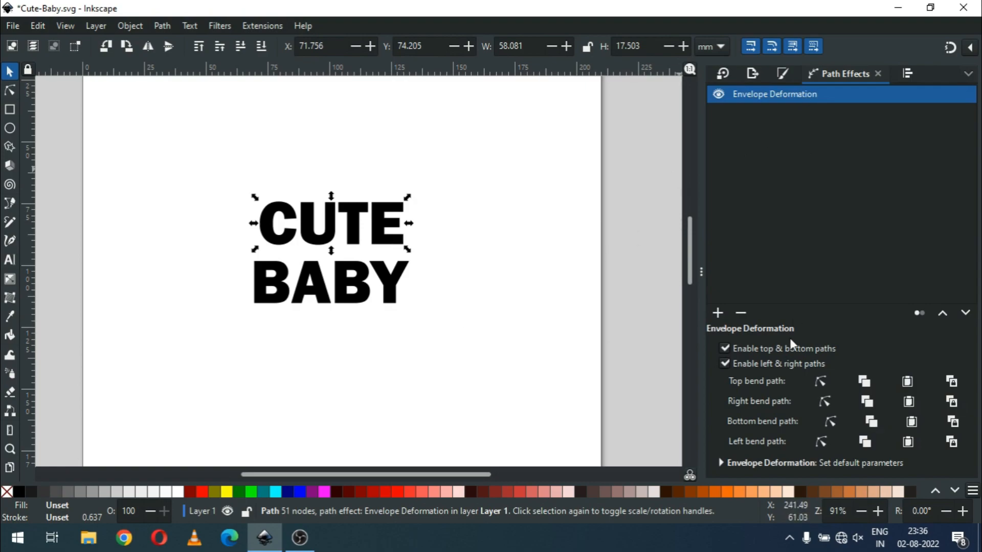
- Add a node midway along CUTE's top bend path, lower it about 2 mm, and make it smooth
{"action": "left_click", "coordinate": [822, 382]}
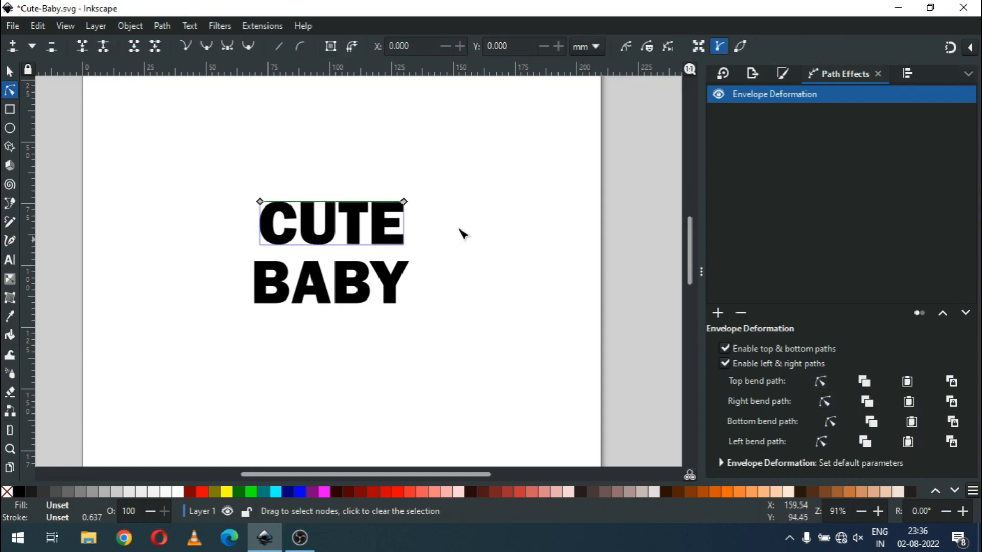
{"action": "double_click", "coordinate": [335, 202]}
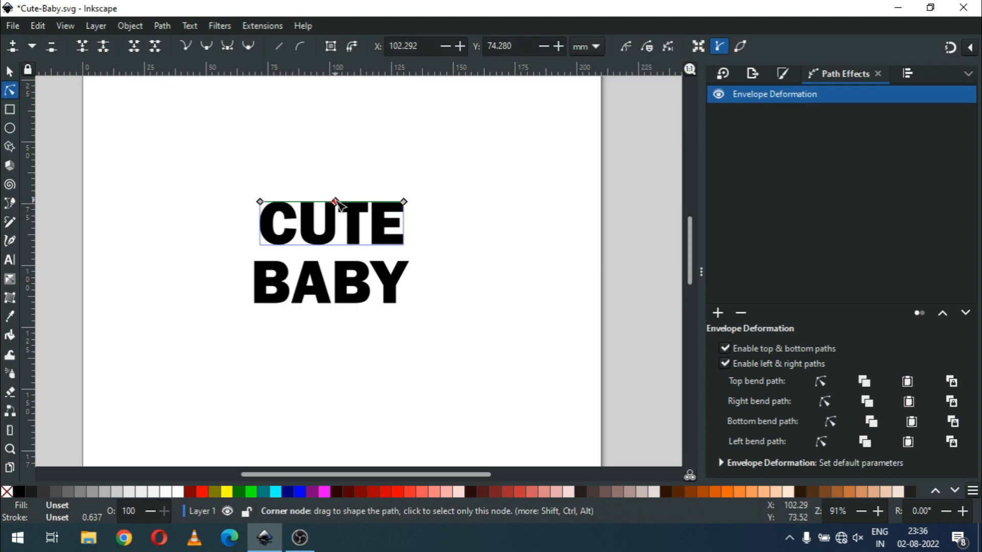
{"action": "left_click_drag", "start_coordinate": [337, 203], "coordinate": [335, 207]}
{"action": "left_click", "coordinate": [205, 47]}
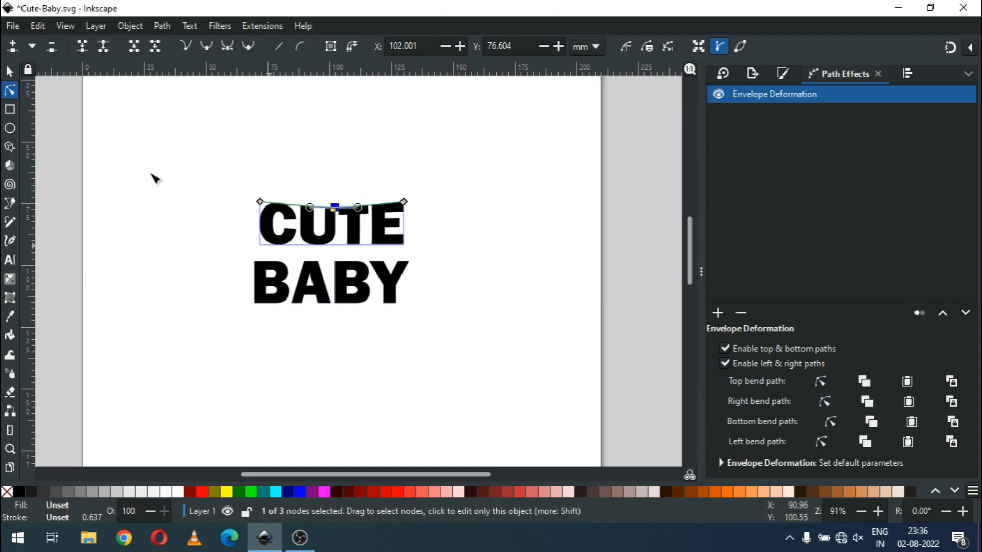
- Apply the Envelope Deformation path effect to the word BABY and switch to node editing
{"action": "left_click", "coordinate": [10, 74]}
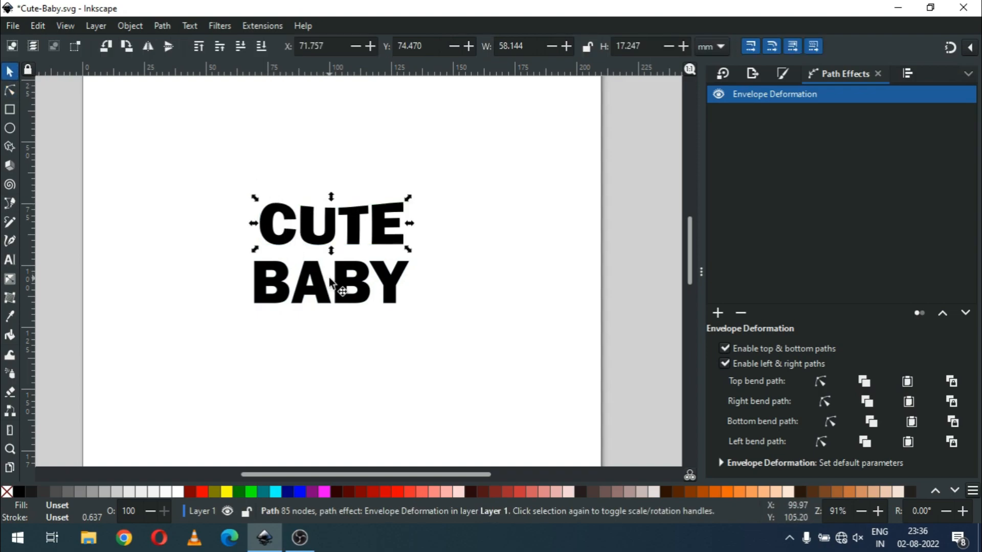
{"action": "left_click", "coordinate": [331, 280]}
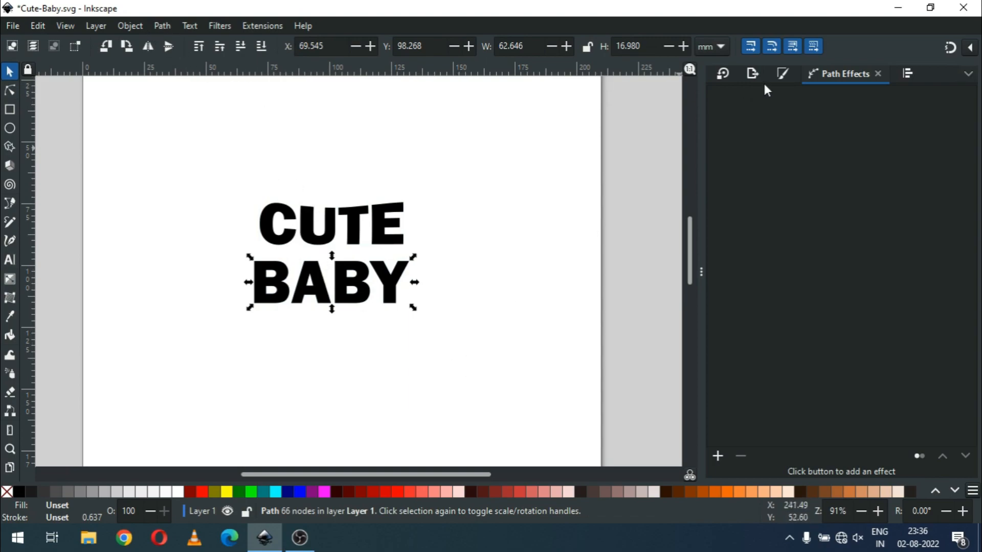
{"action": "left_click", "coordinate": [718, 456]}
{"action": "left_click", "coordinate": [368, 378]}
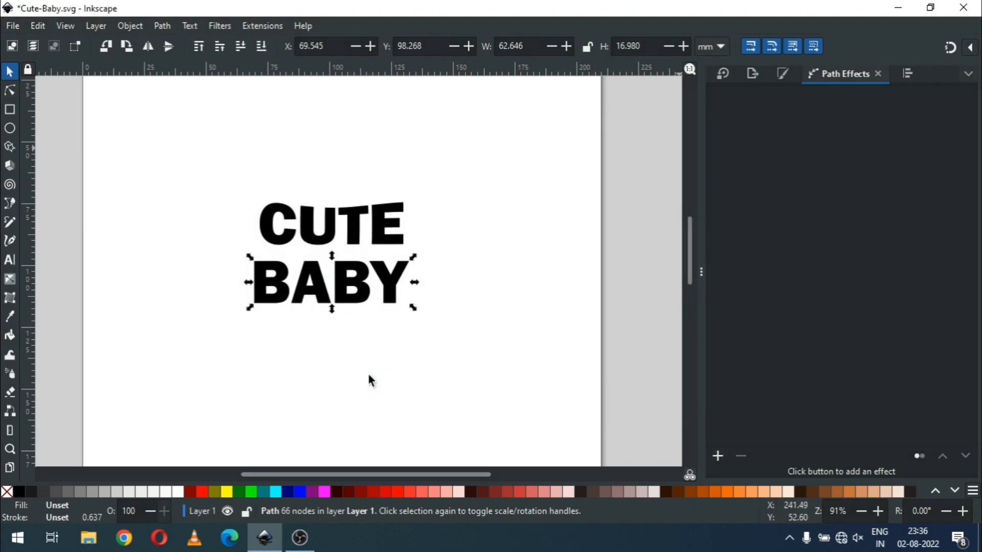
{"action": "left_click", "coordinate": [11, 91]}
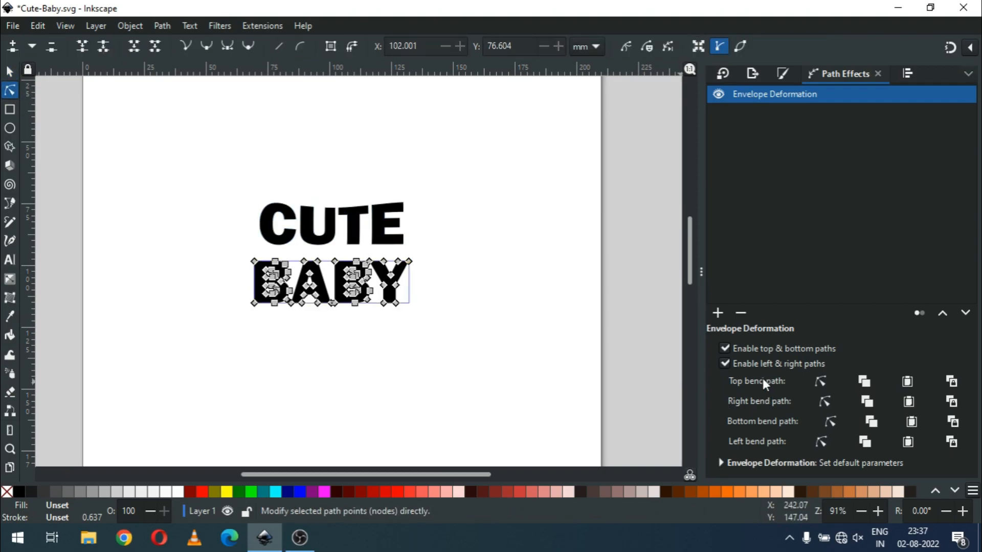
- Add a node midway along BABY's bottom bend path and move it about 4 mm right and 1 mm up
{"action": "left_click", "coordinate": [814, 378]}
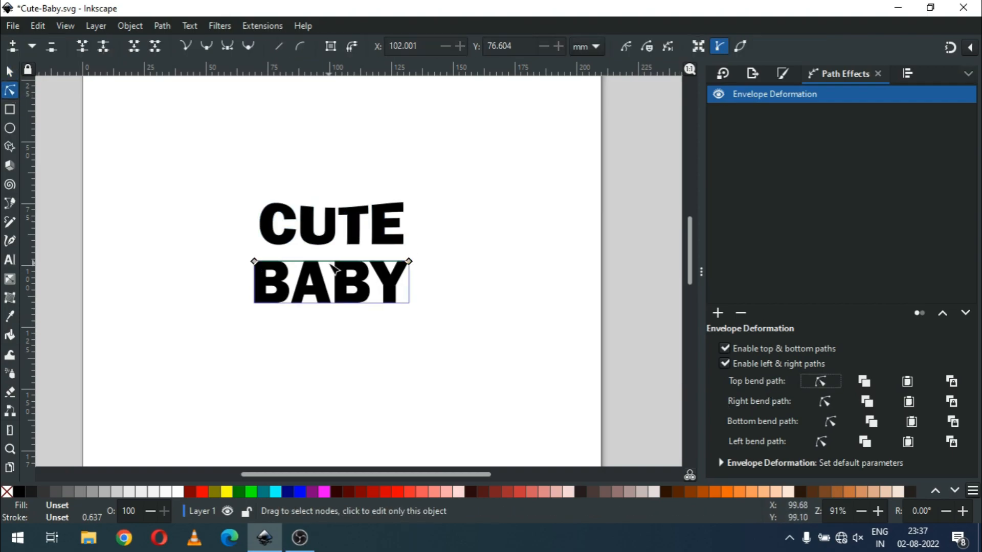
{"action": "left_click", "coordinate": [818, 443]}
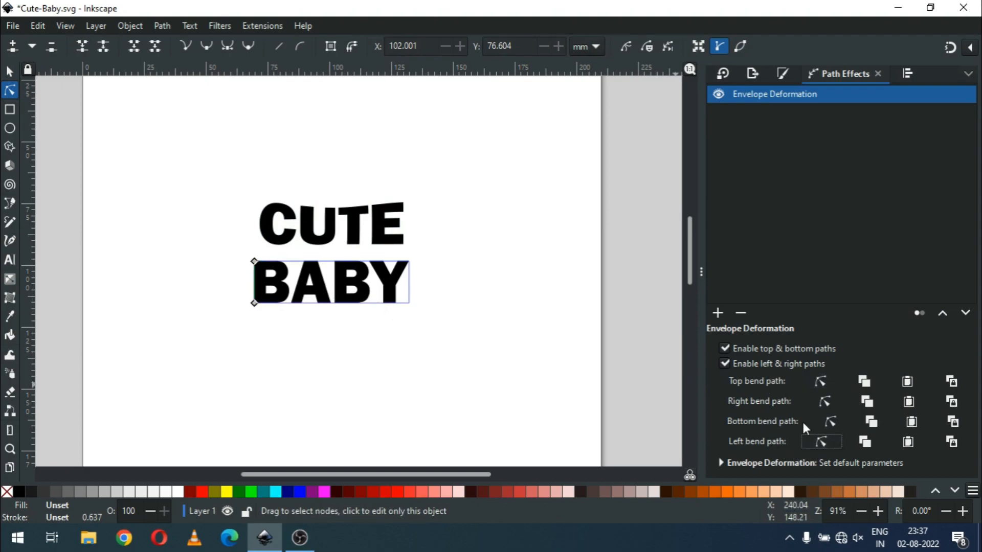
{"action": "left_click", "coordinate": [818, 422]}
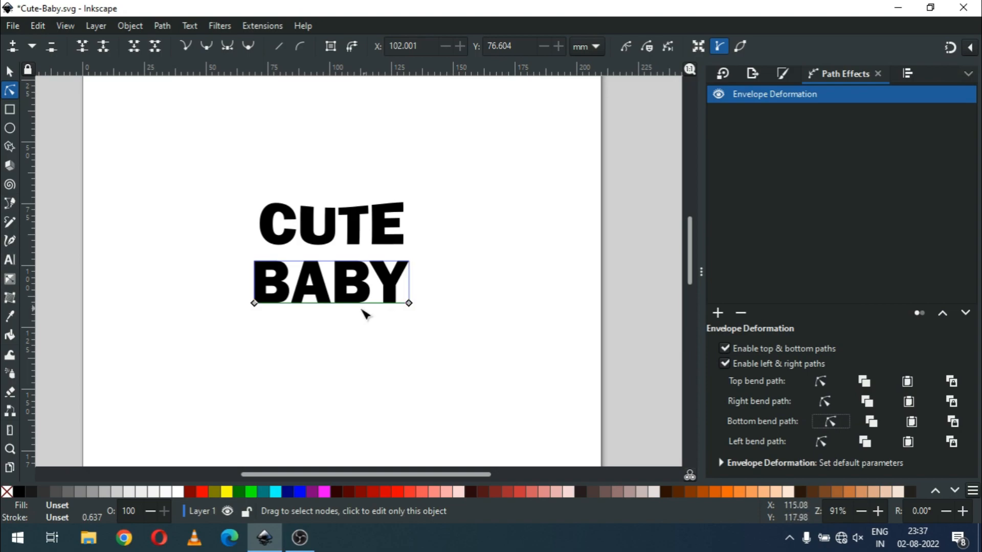
{"action": "double_click", "coordinate": [329, 303]}
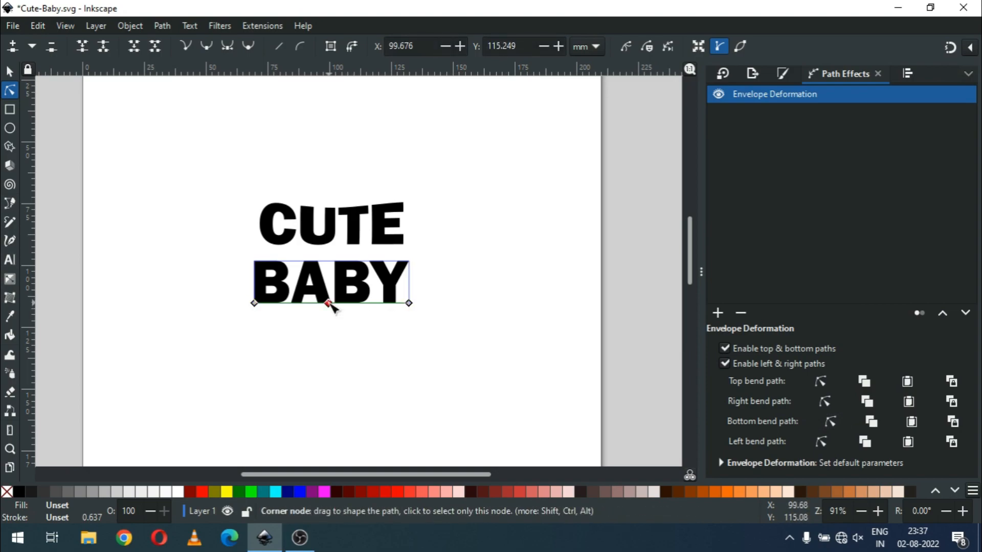
{"action": "left_click_drag", "start_coordinate": [330, 302], "coordinate": [340, 302]}
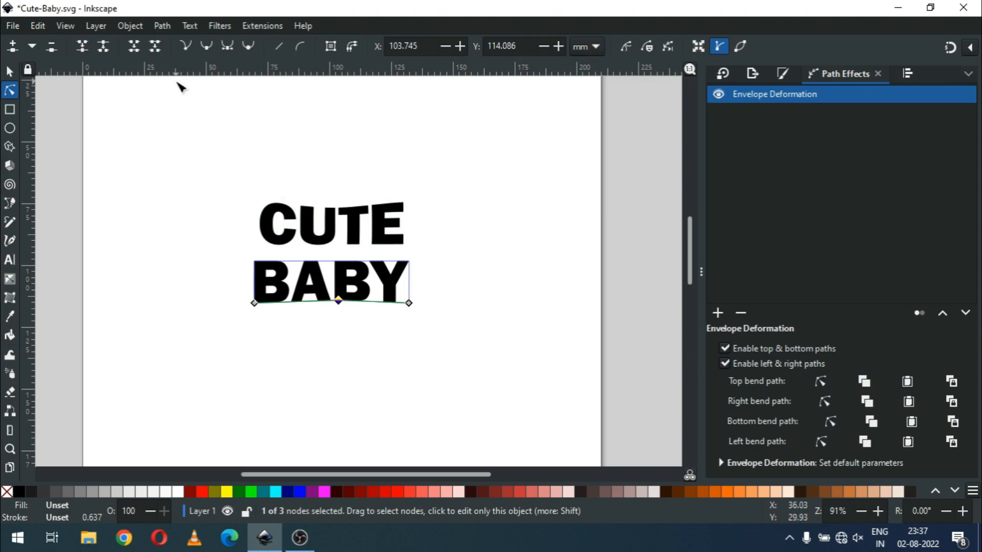
- Scale the word CUTE proportionally about its centre to about 67 mm wide and save the drawing
{"action": "left_click", "coordinate": [10, 72]}
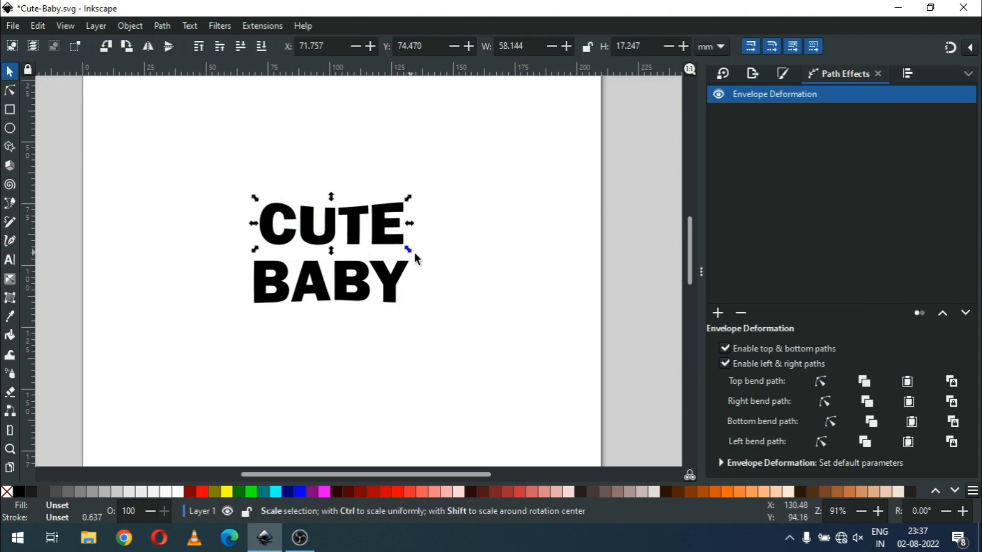
{"action": "left_click_drag", "start_coordinate": [414, 251], "coordinate": [422, 255]}
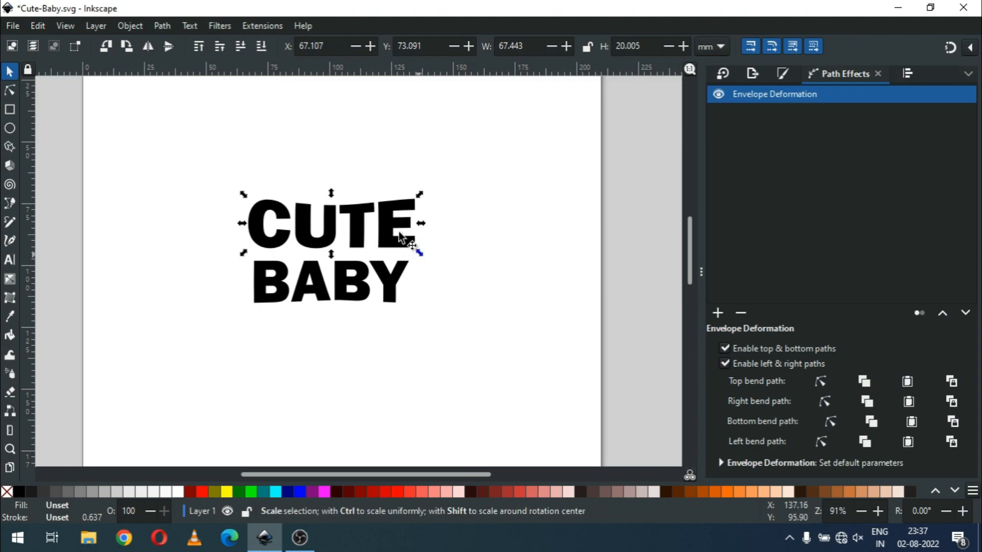
{"action": "left_click", "coordinate": [232, 150]}
{"action": "key", "text": "ctrl+s"}
- Select both words and scale them proportionally about their common centre to about 181 mm wide
{"action": "left_click_drag", "start_coordinate": [206, 149], "coordinate": [517, 366]}
{"action": "mouse_move", "coordinate": [421, 306]}
{"action": "left_mouse_down"}
{"action": "mouse_move", "coordinate": [575, 413]}
{"action": "mouse_move", "coordinate": [558, 400]}
{"action": "left_mouse_up"}
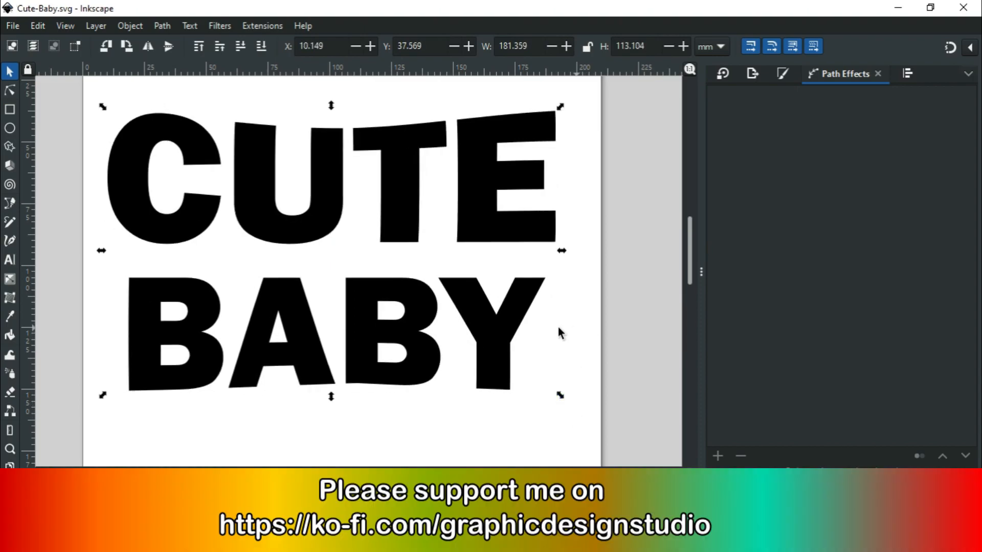
{"action": "left_click", "coordinate": [603, 339]}
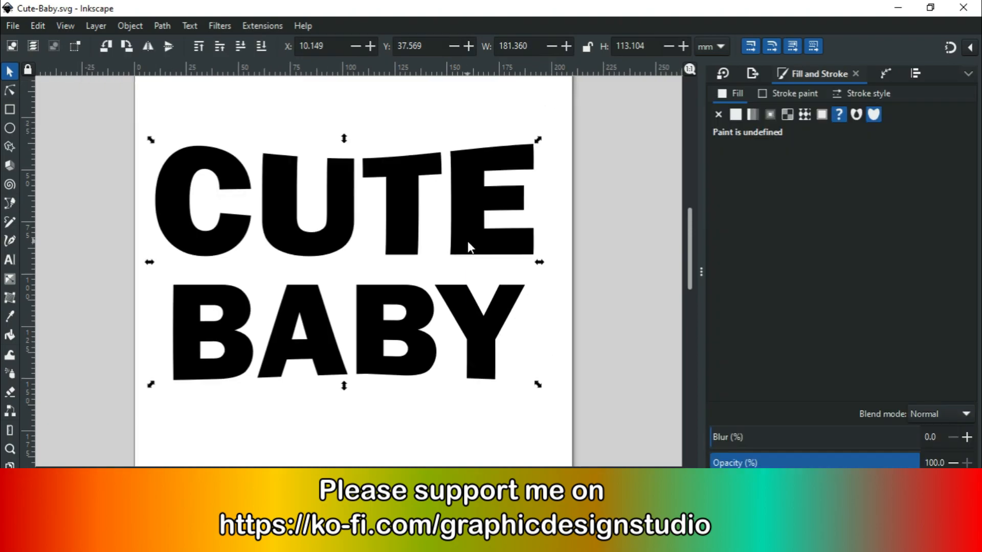
- Duplicate both words in place and fill the copies with green 008000
{"action": "right_click", "coordinate": [468, 241]}
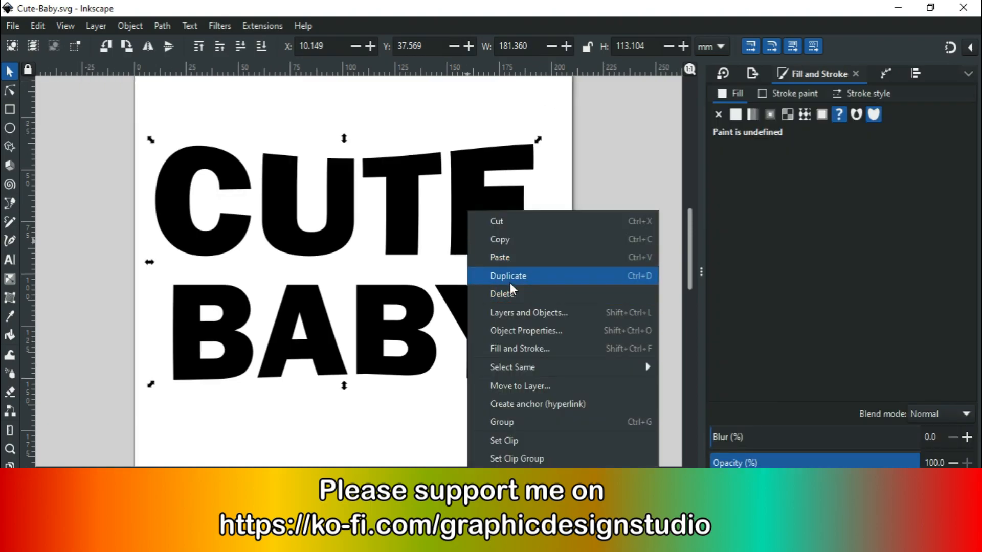
{"action": "left_click", "coordinate": [512, 281]}
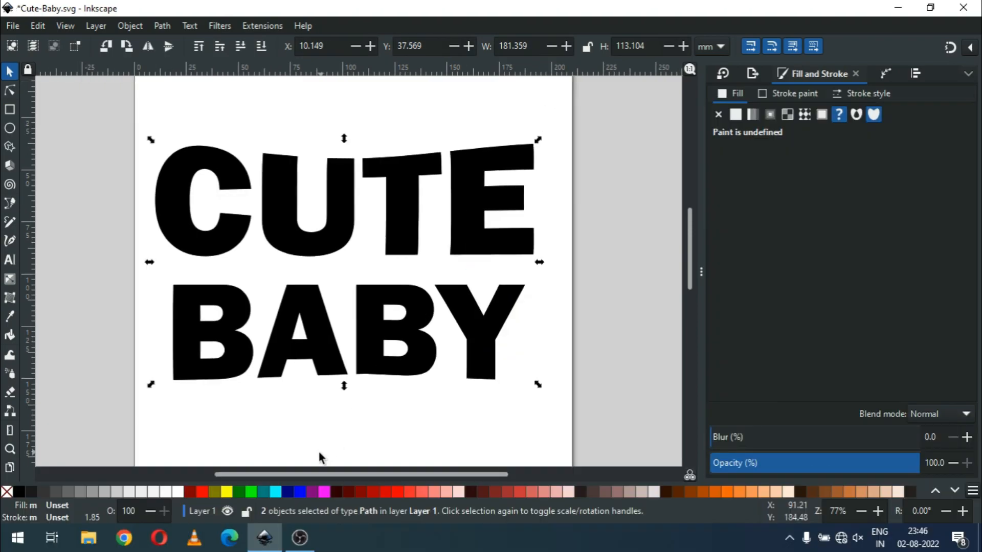
{"action": "left_click", "coordinate": [239, 491]}
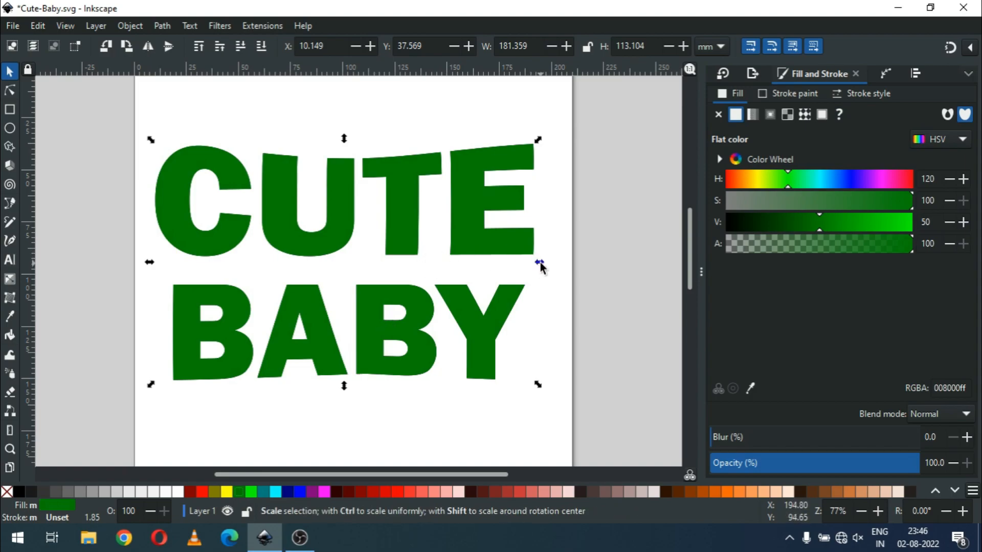
- Widen the green copies about their centre to about 197 mm and move them up about 7.6 mm
{"action": "left_click_drag", "start_coordinate": [540, 263], "coordinate": [557, 262]}
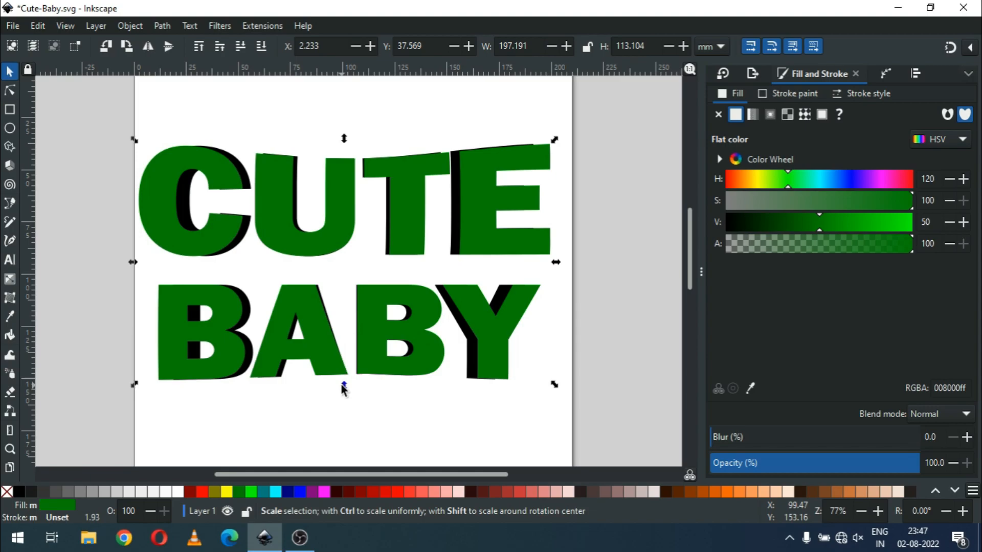
{"action": "left_click_drag", "start_coordinate": [377, 324], "coordinate": [376, 309]}
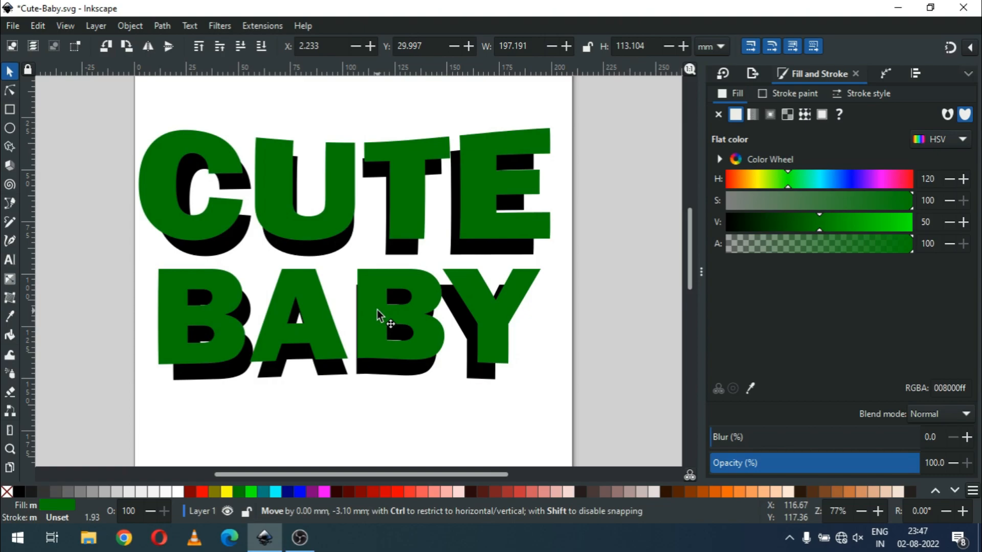
{"action": "left_click_drag", "start_coordinate": [378, 315], "coordinate": [379, 313]}
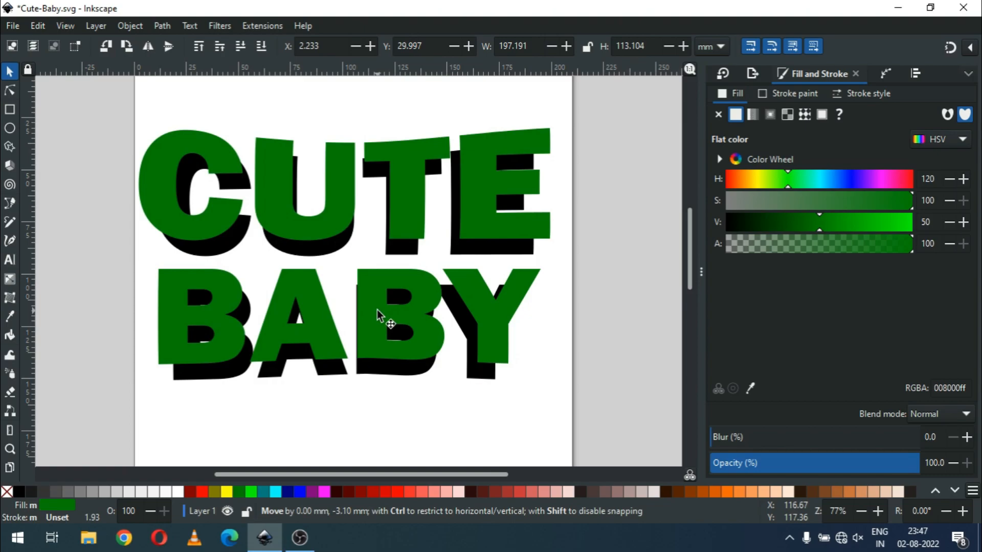
- Move the green BABY down about 2.8 mm relative to its black copy and save the drawing
{"action": "left_click", "coordinate": [443, 398]}
{"action": "left_click", "coordinate": [434, 338]}
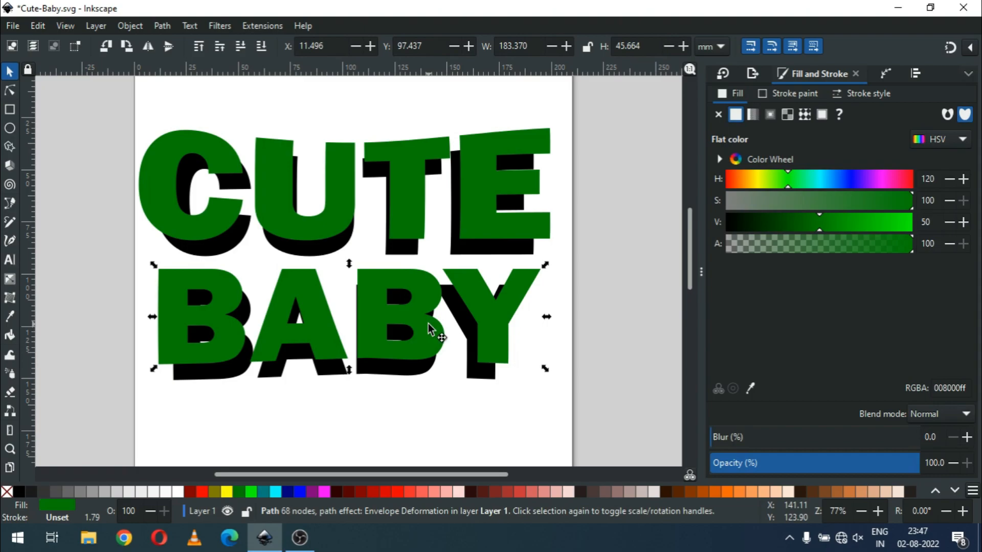
{"action": "left_click_drag", "start_coordinate": [433, 338], "coordinate": [428, 338]}
{"action": "left_click", "coordinate": [404, 412]}
{"action": "key", "text": "ctrl+s"}
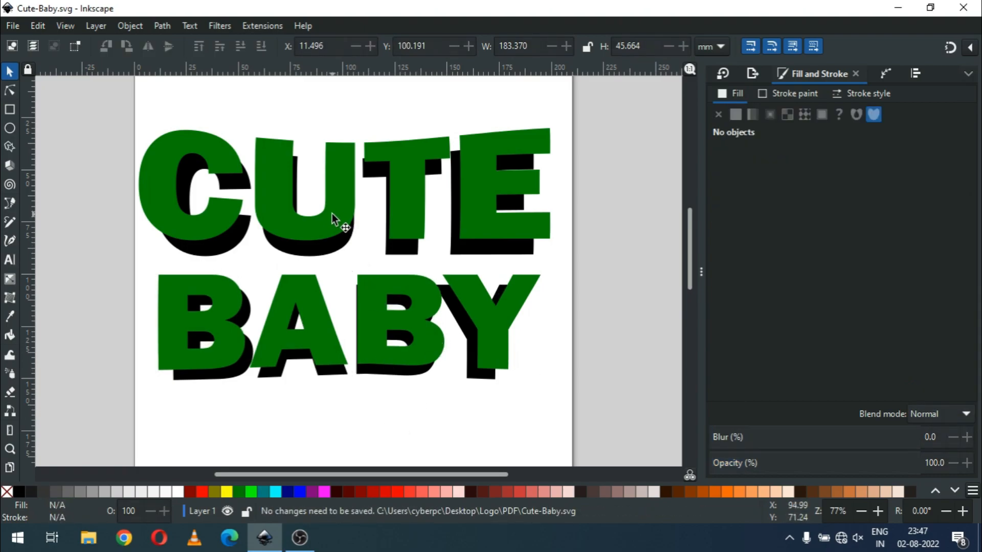
- Fill the black CUTE and black BABY behind the green copies with red d40000
{"action": "left_click", "coordinate": [330, 216]}
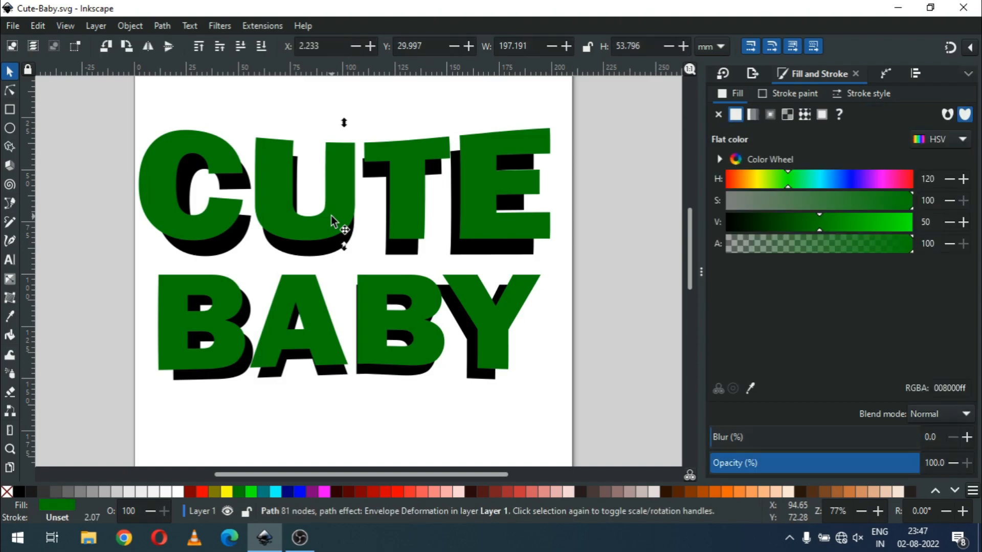
{"action": "left_click", "coordinate": [319, 251]}
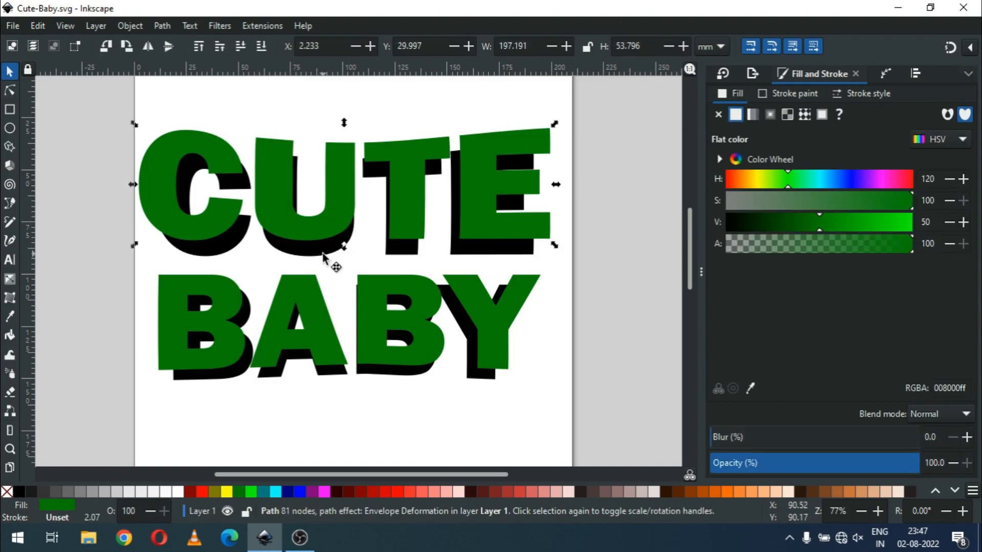
{"action": "left_click", "coordinate": [342, 378], "text": "shift"}
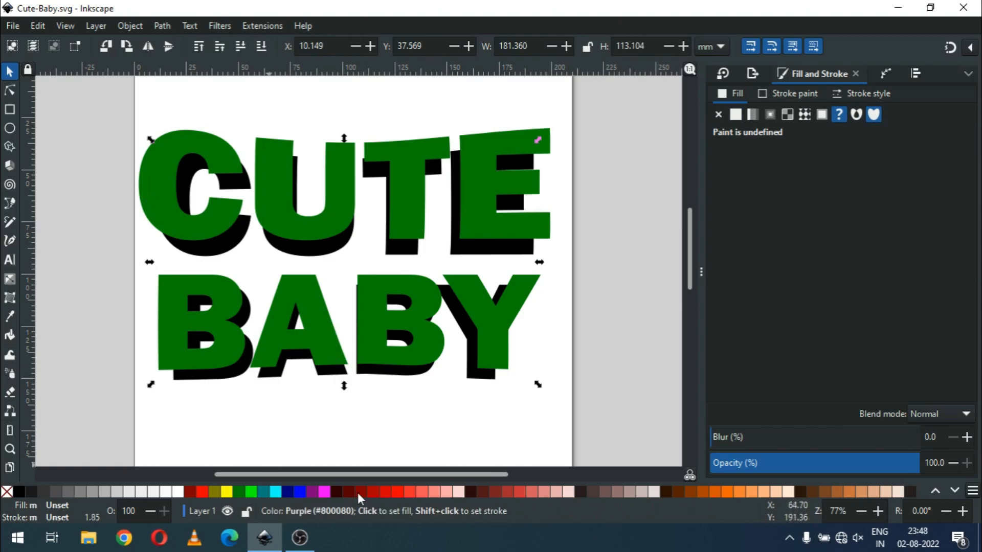
{"action": "left_click", "coordinate": [386, 493]}
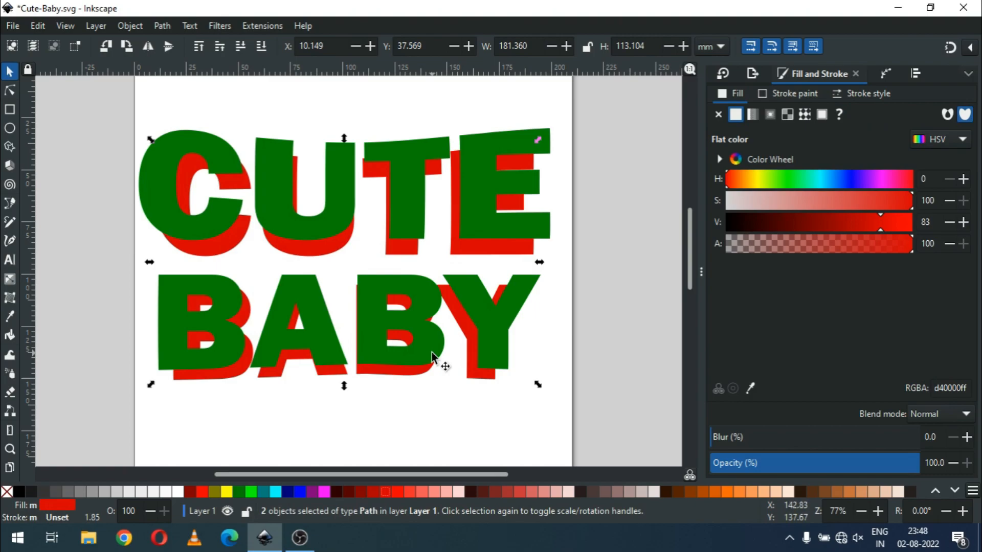
{"action": "left_click", "coordinate": [430, 392]}
- Try the Extrude extension between the green and red BABY in Follow curves mode with live preview
{"action": "left_click_drag", "start_coordinate": [578, 413], "coordinate": [71, 241]}
{"action": "left_click", "coordinate": [248, 25]}
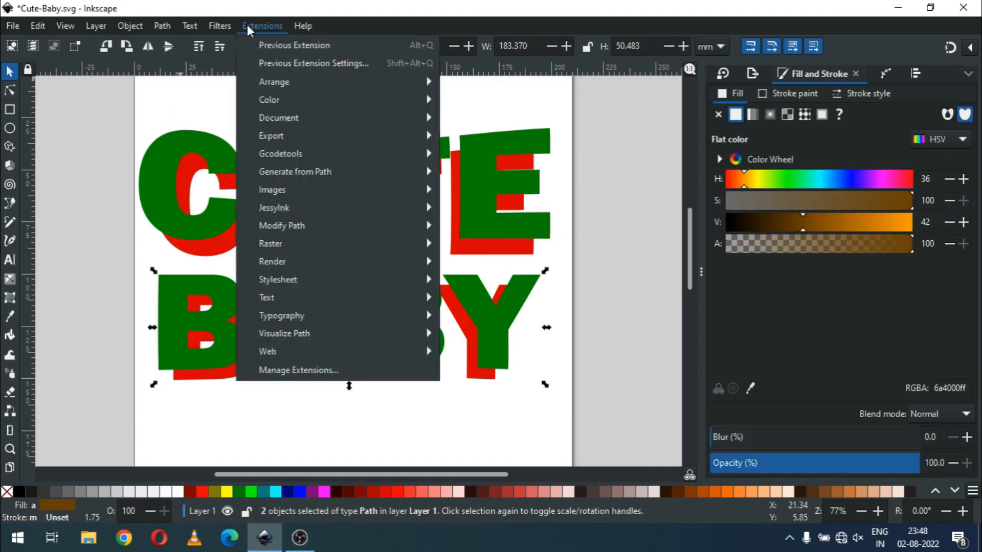
{"action": "mouse_move", "coordinate": [322, 172]}
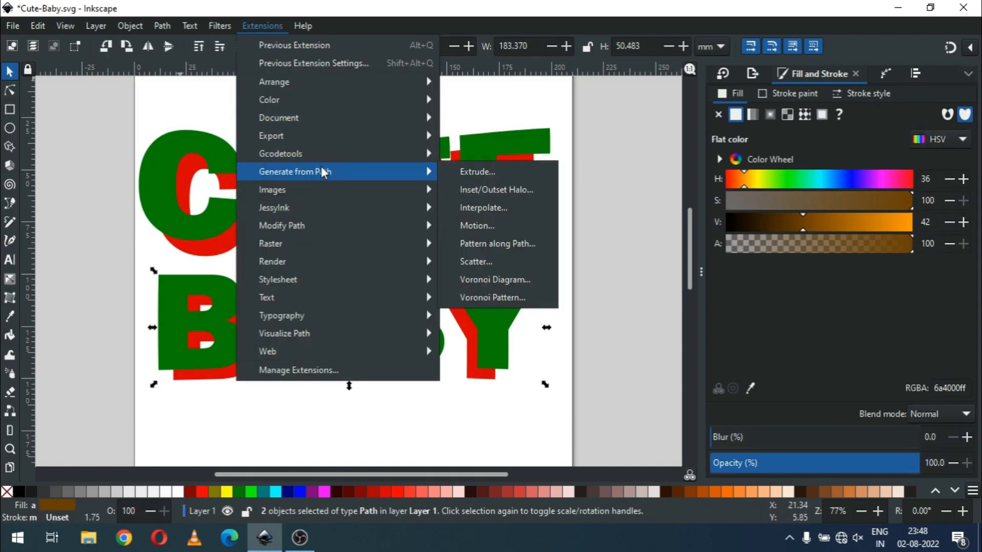
{"action": "left_click", "coordinate": [462, 174]}
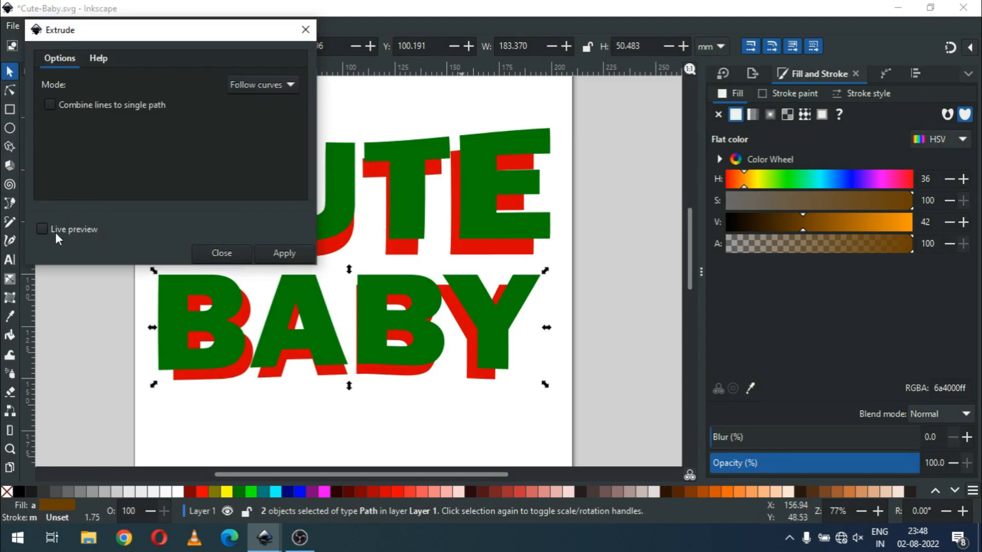
{"action": "left_click", "coordinate": [244, 85]}
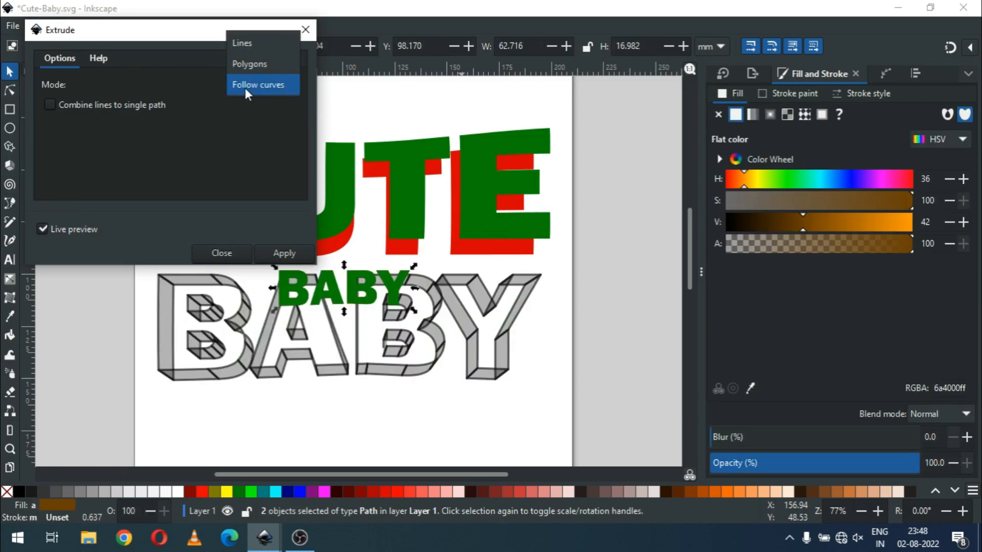
{"action": "left_click", "coordinate": [244, 86]}
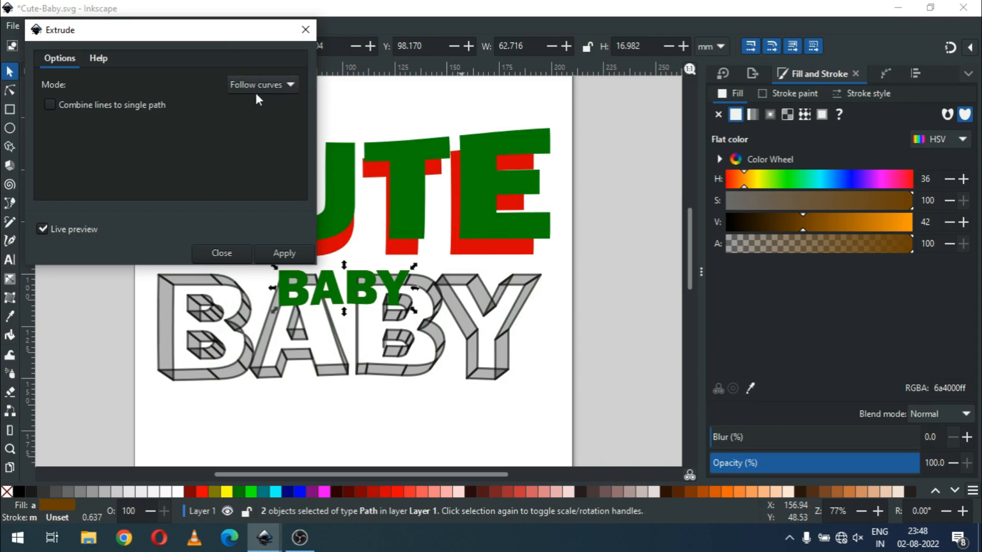
{"action": "left_click", "coordinate": [243, 252]}
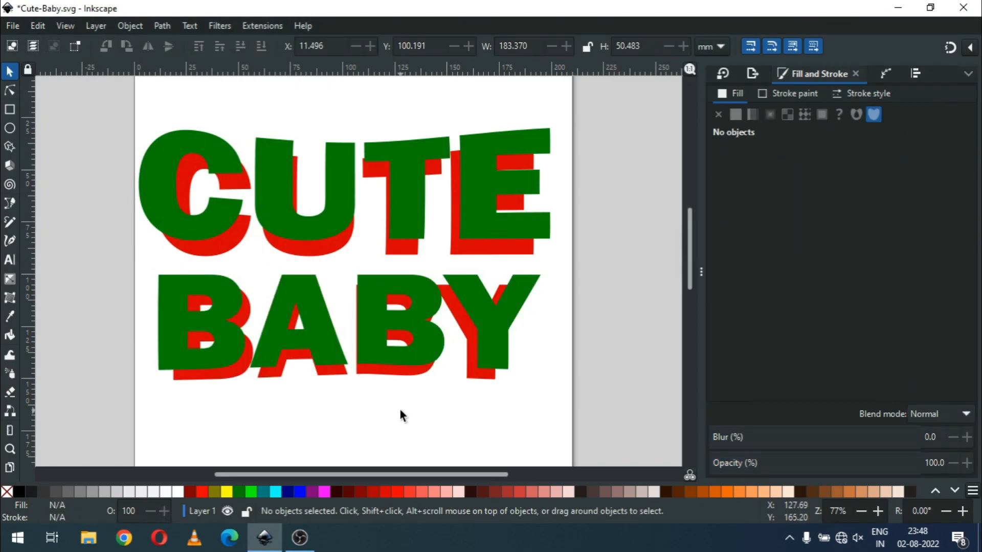
- Save the drawing, select the green CUTE and show its path effects
{"action": "key", "text": "ctrl+s"}
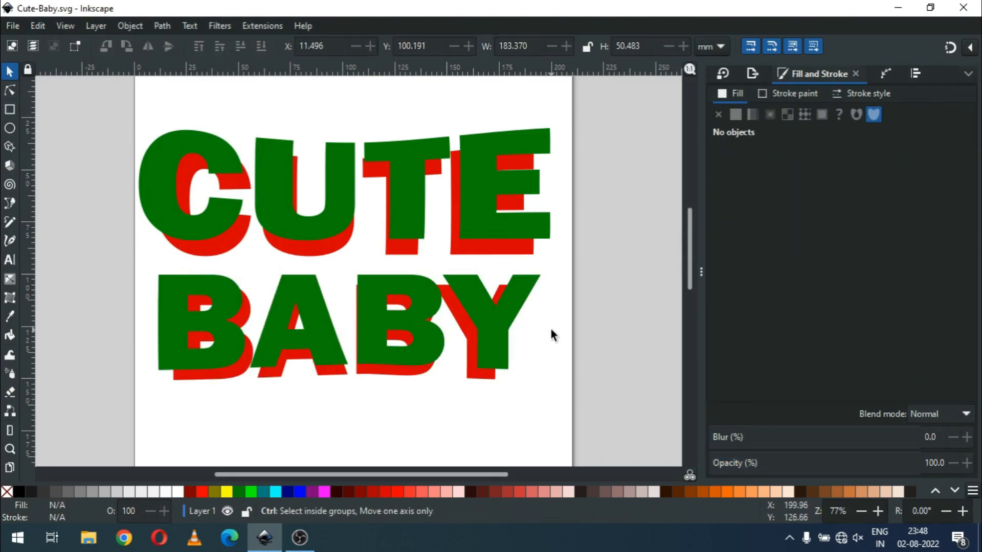
{"action": "key", "text": "ctrl+a"}
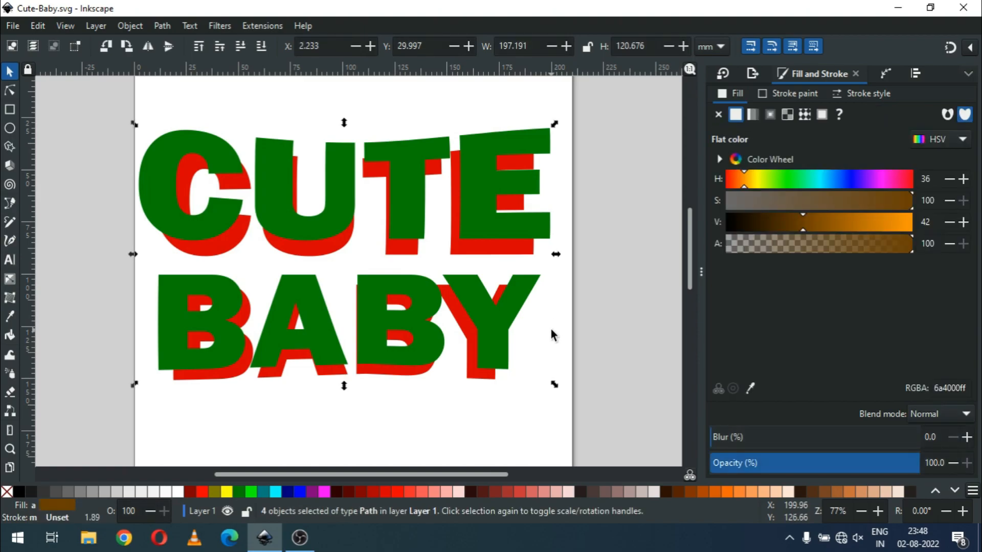
{"action": "left_click", "coordinate": [576, 280]}
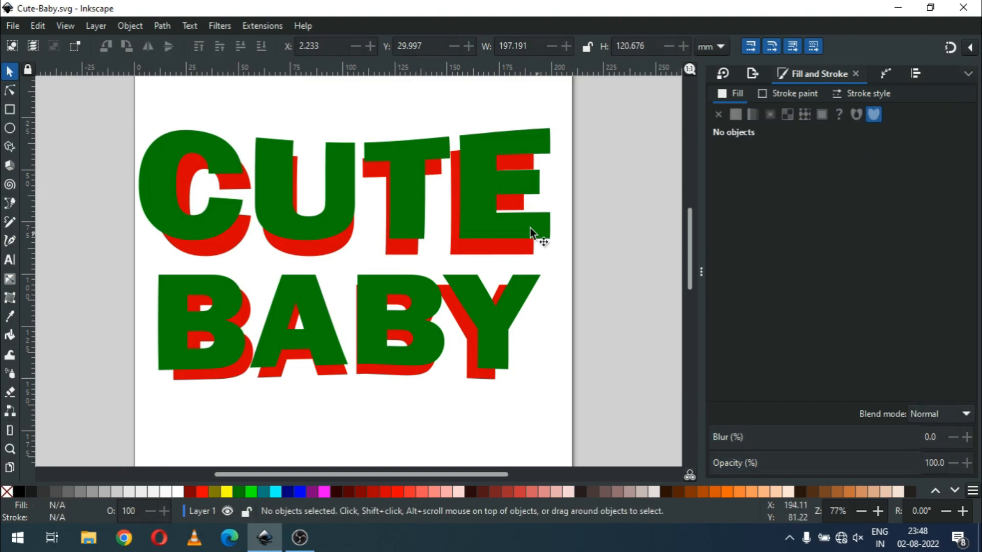
{"action": "left_click", "coordinate": [525, 222]}
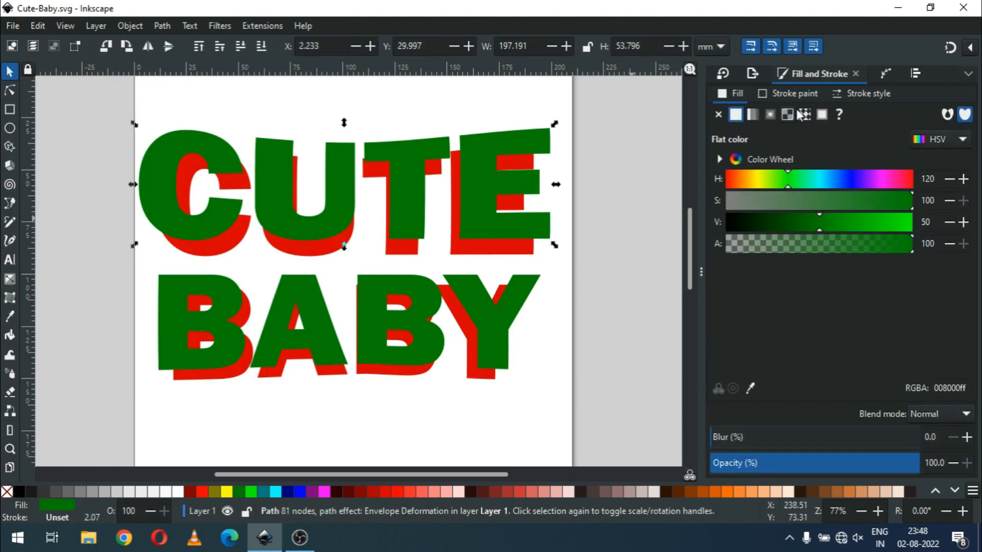
{"action": "left_click", "coordinate": [877, 71]}
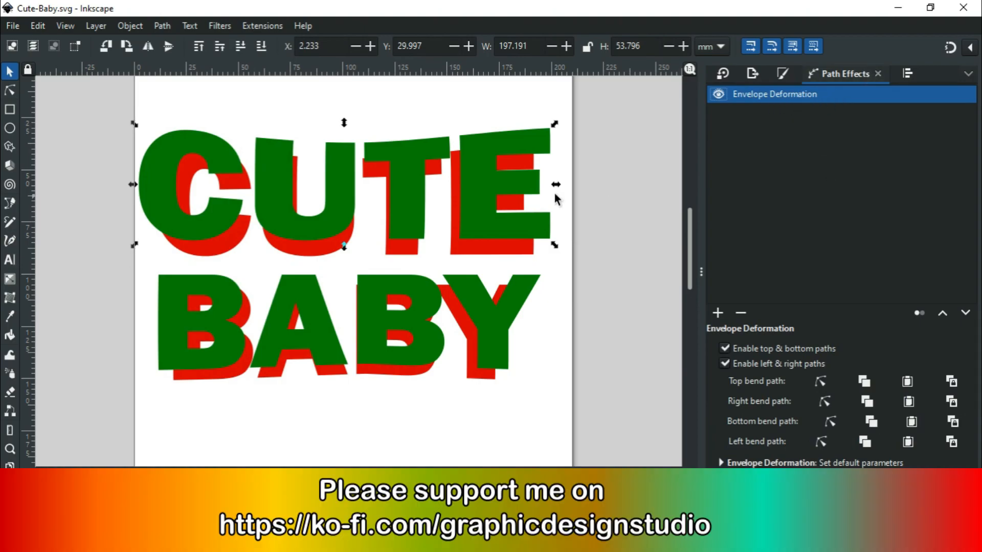
- Convert the green and red CUTE and BABY shapes to plain paths and save the drawing
{"action": "left_click", "coordinate": [408, 105]}
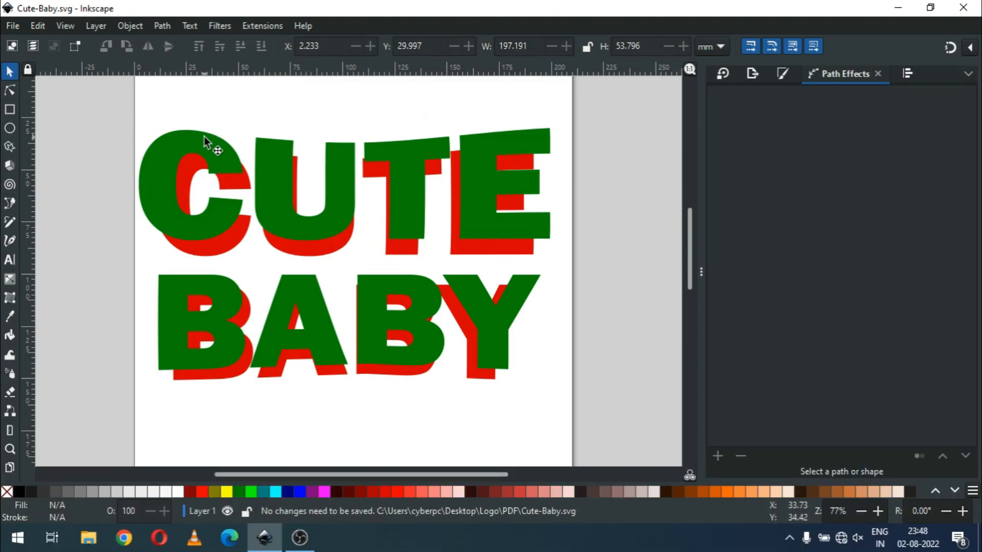
{"action": "left_click", "coordinate": [204, 141]}
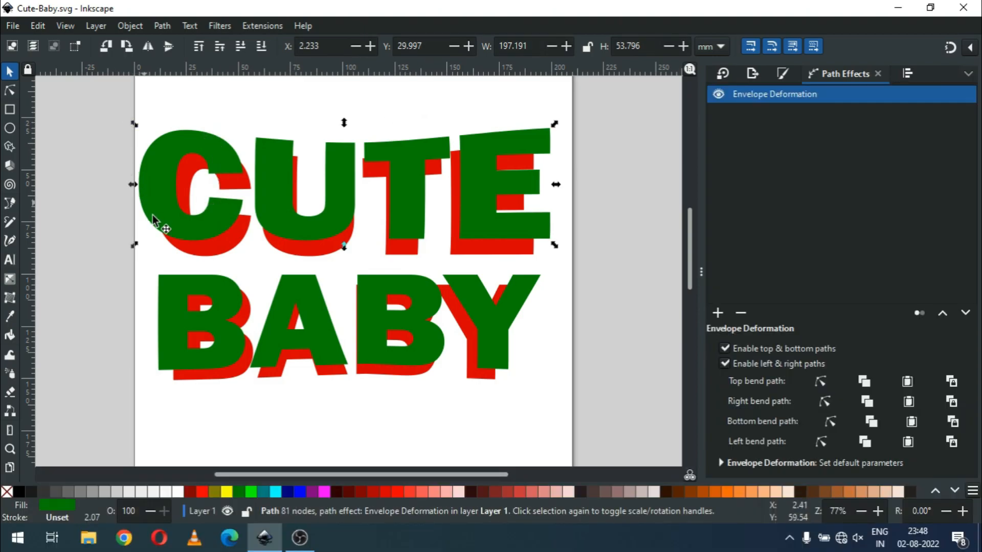
{"action": "left_click", "coordinate": [194, 253], "text": "shift"}
{"action": "left_click_drag", "start_coordinate": [105, 248], "coordinate": [477, 394]}
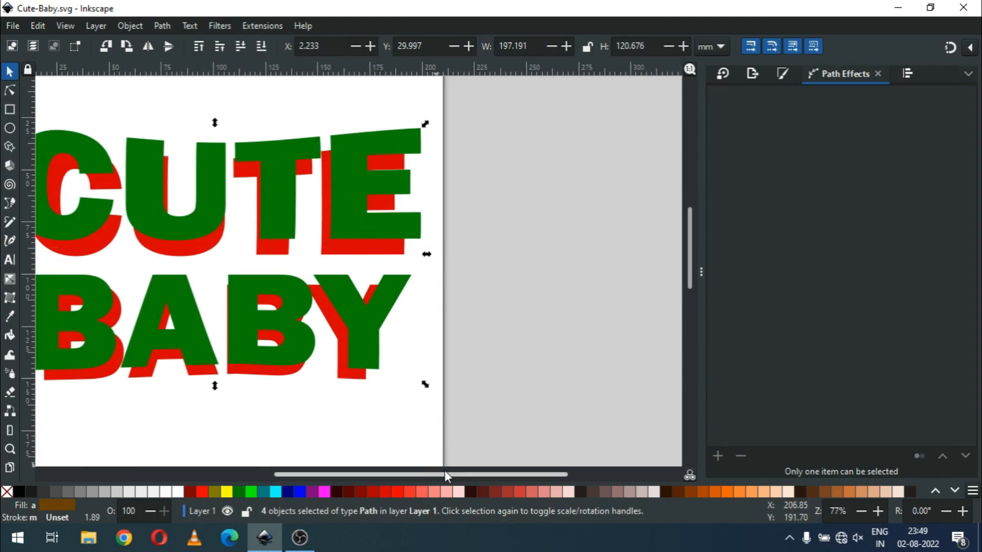
{"action": "scroll", "coordinate": [388, 473], "scroll_direction": "left", "scroll_amount": 5}
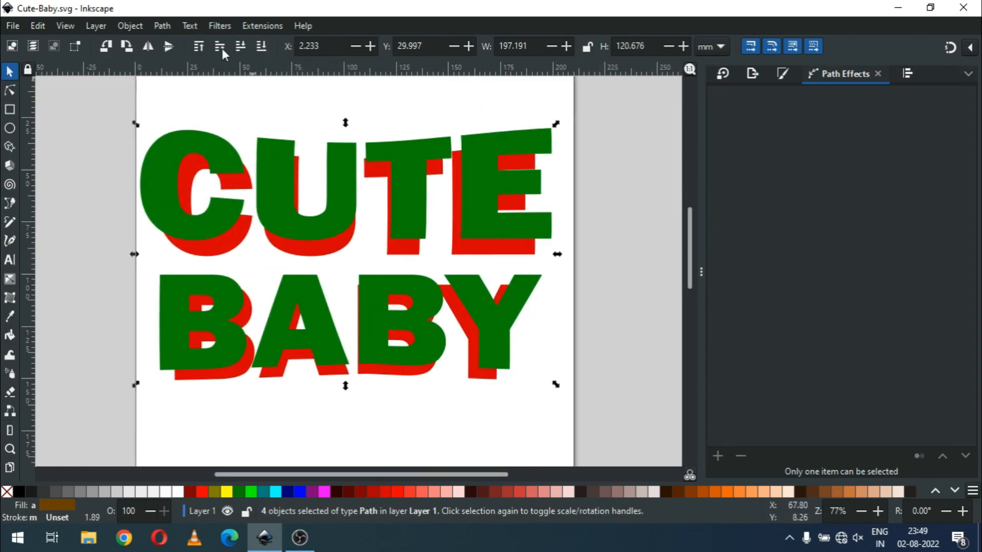
{"action": "left_click", "coordinate": [163, 26]}
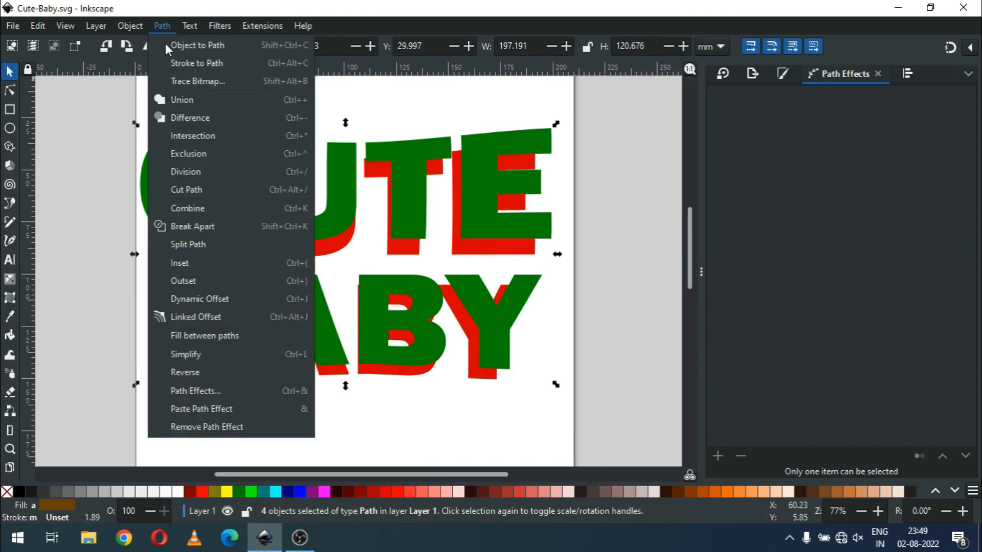
{"action": "left_click", "coordinate": [189, 46]}
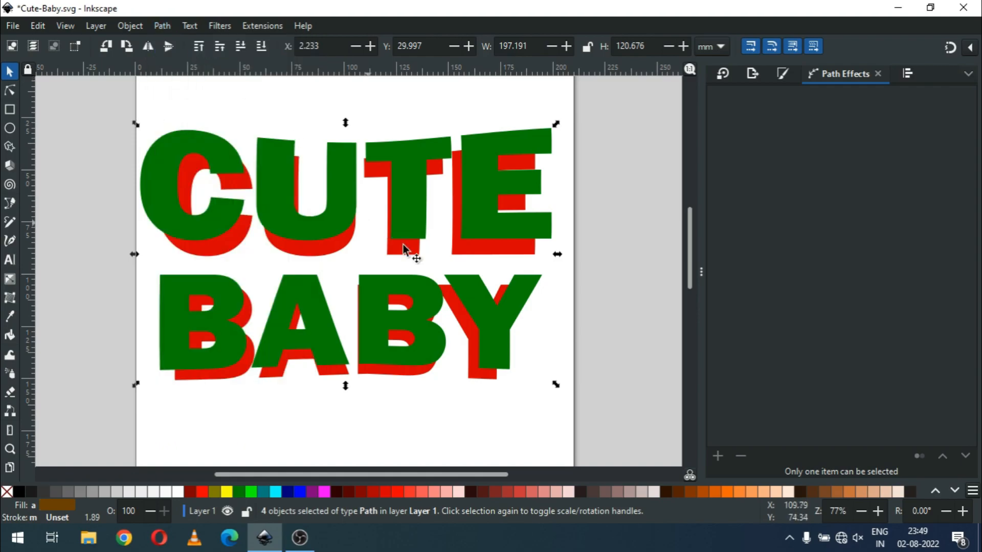
{"action": "left_click", "coordinate": [556, 320]}
{"action": "key", "text": "ctrl+s"}
- Extrude between the green and red BABY in Follow curves mode without combining the lines to a single path
{"action": "left_click", "coordinate": [496, 326]}
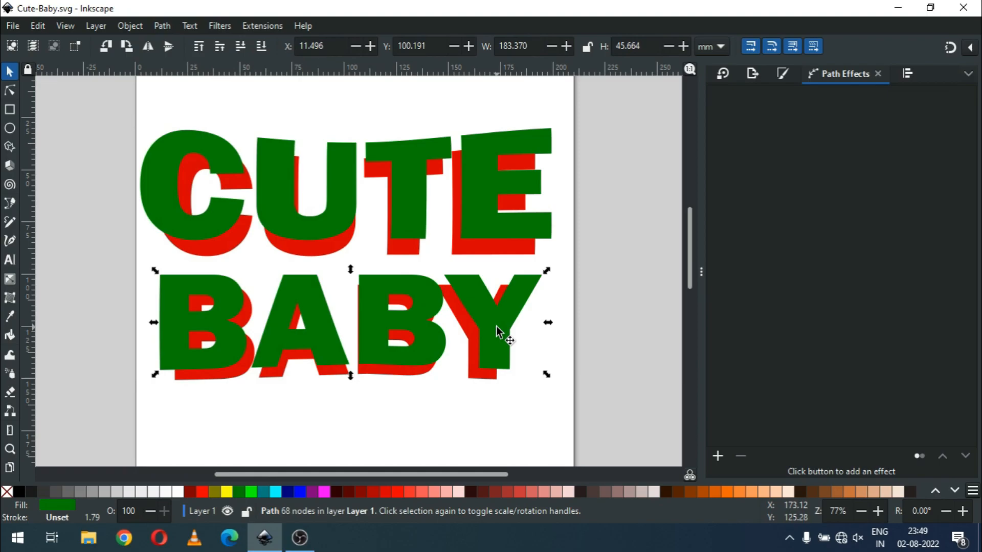
{"action": "left_click", "coordinate": [474, 372], "text": "shift"}
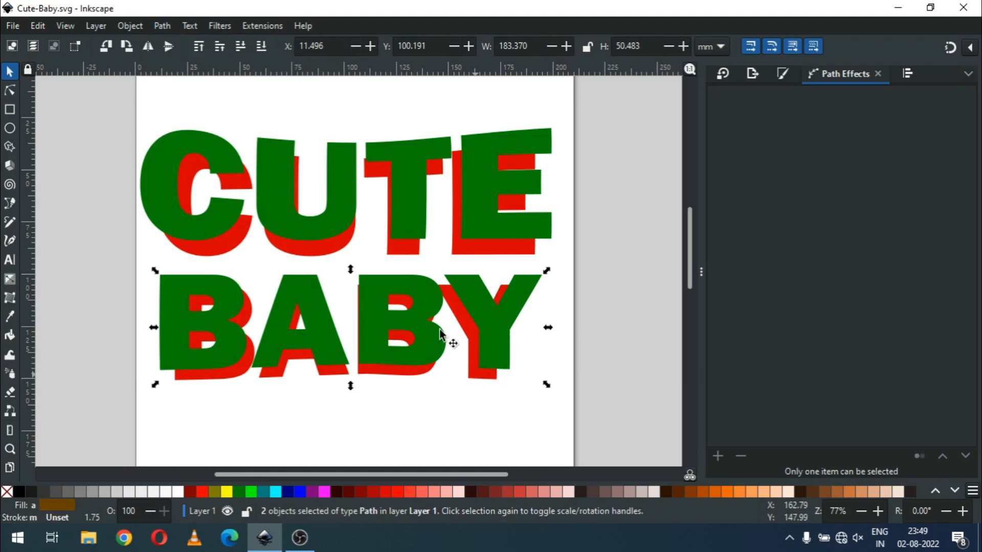
{"action": "left_click", "coordinate": [258, 24]}
{"action": "mouse_move", "coordinate": [356, 170]}
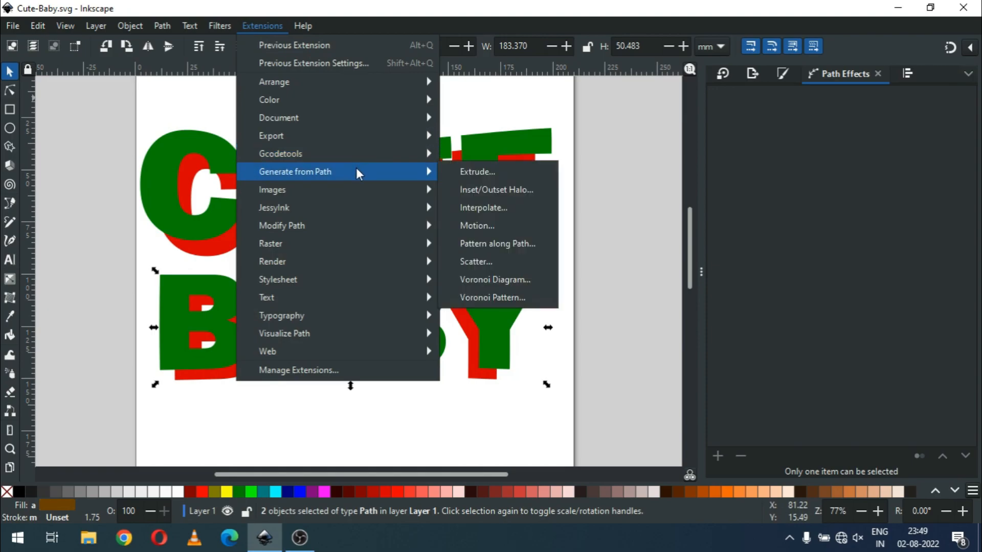
{"action": "left_click", "coordinate": [504, 176]}
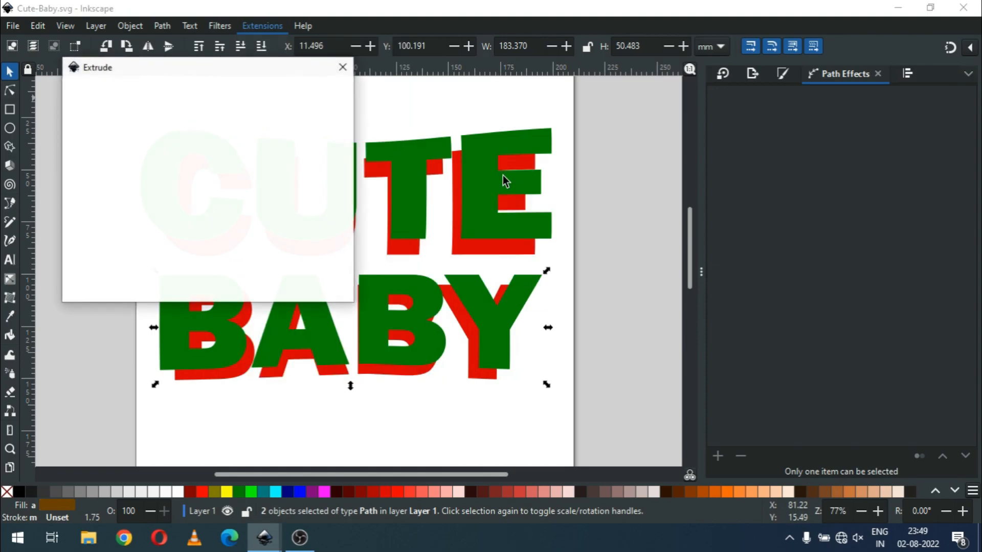
{"action": "left_click", "coordinate": [310, 123]}
{"action": "left_click", "coordinate": [311, 123]}
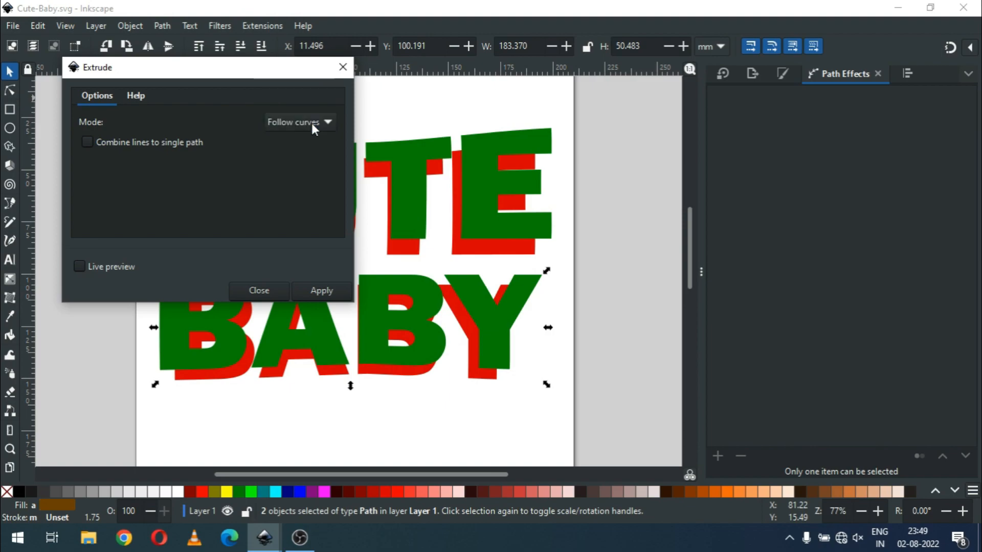
{"action": "left_click", "coordinate": [88, 268]}
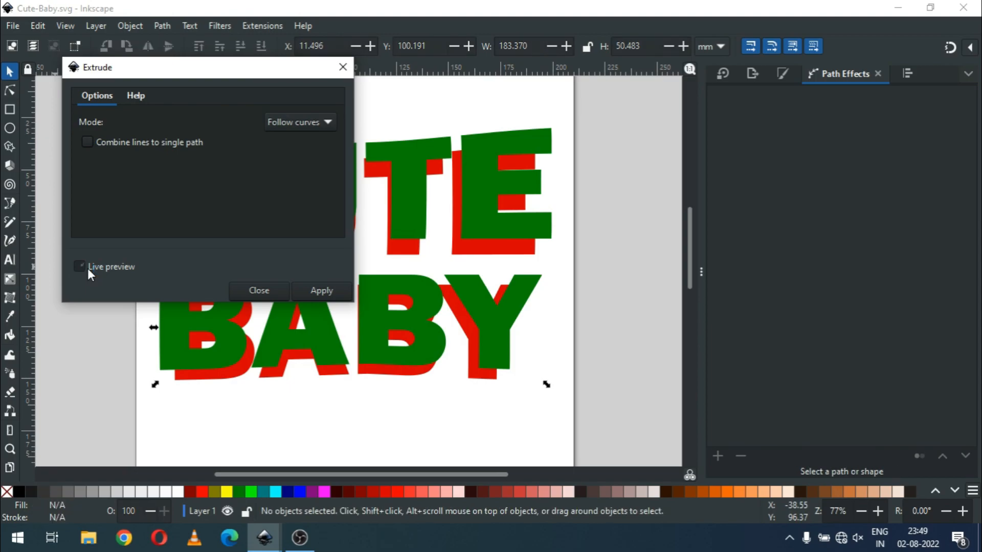
{"action": "left_click", "coordinate": [322, 290]}
{"action": "left_click", "coordinate": [248, 291]}
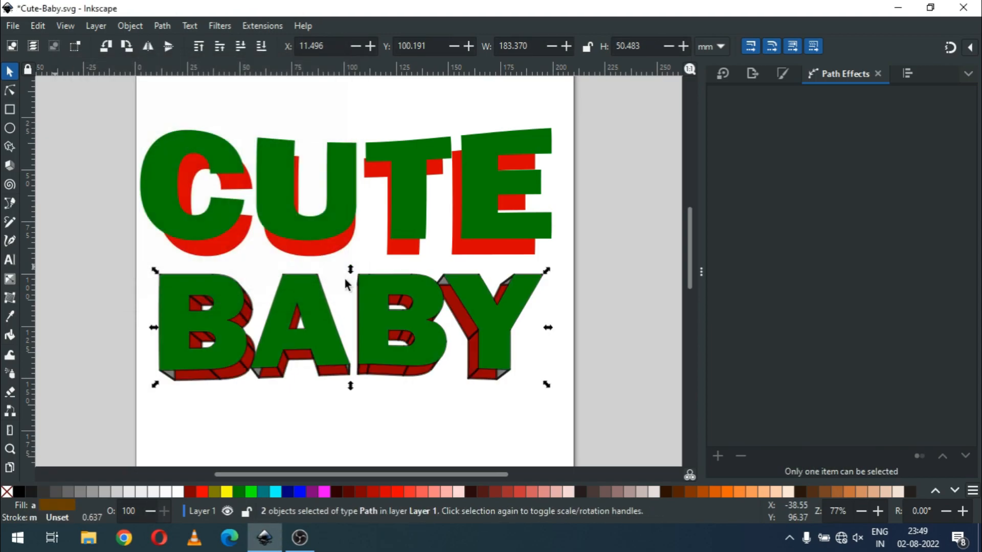
- Extrude between the green and red CUTE in Follow curves mode and save the drawing
{"action": "left_click", "coordinate": [549, 244]}
{"action": "left_click", "coordinate": [515, 235]}
{"action": "left_click", "coordinate": [484, 250], "text": "shift"}
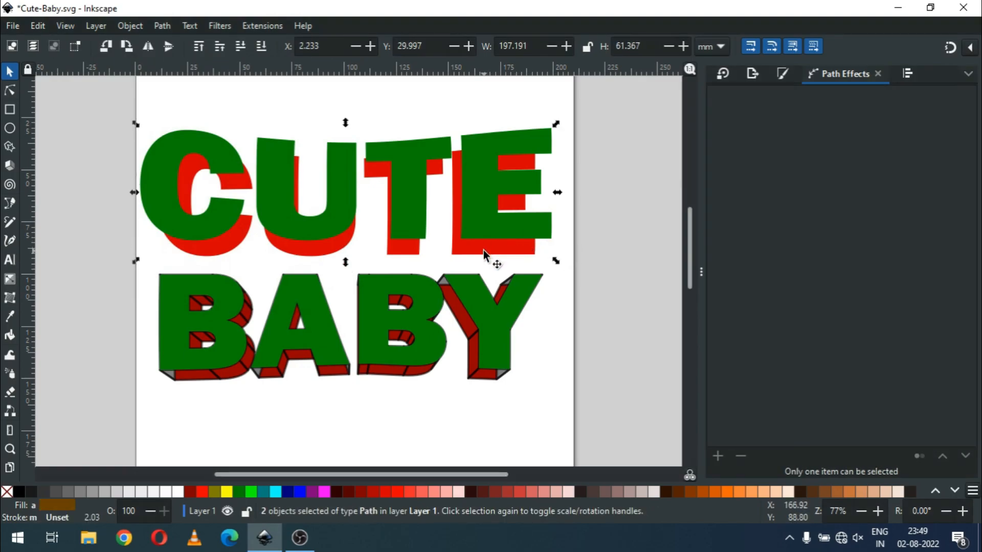
{"action": "left_click", "coordinate": [259, 25]}
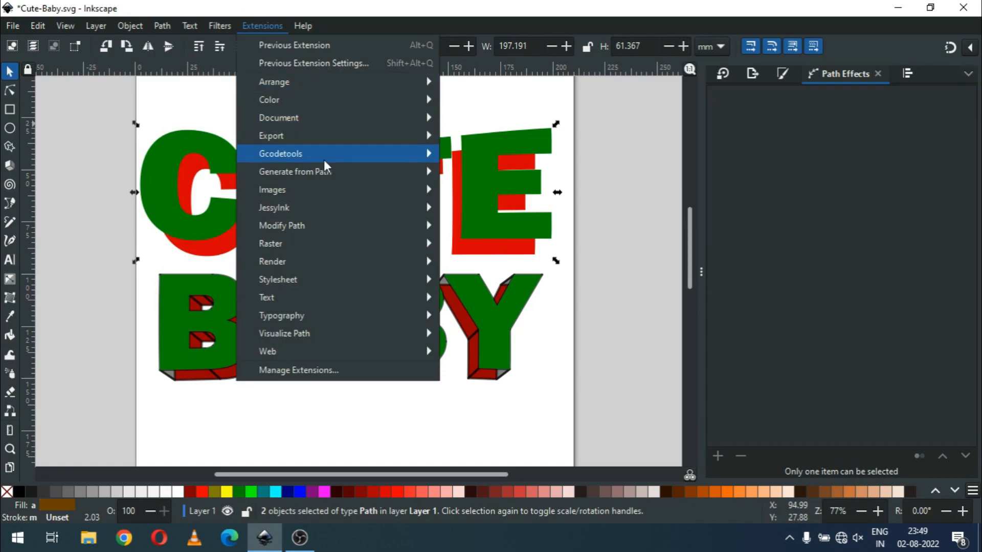
{"action": "mouse_move", "coordinate": [326, 173]}
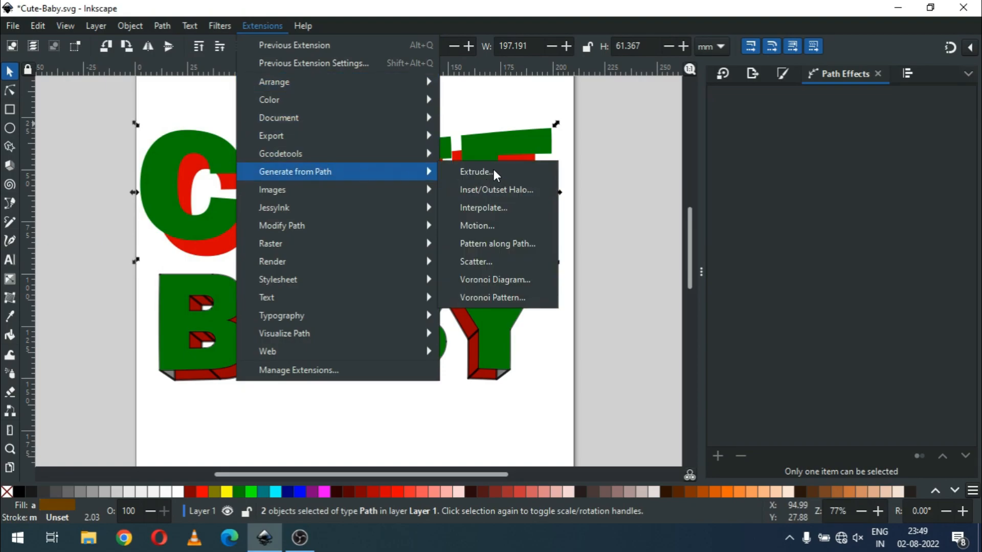
{"action": "left_click", "coordinate": [479, 174]}
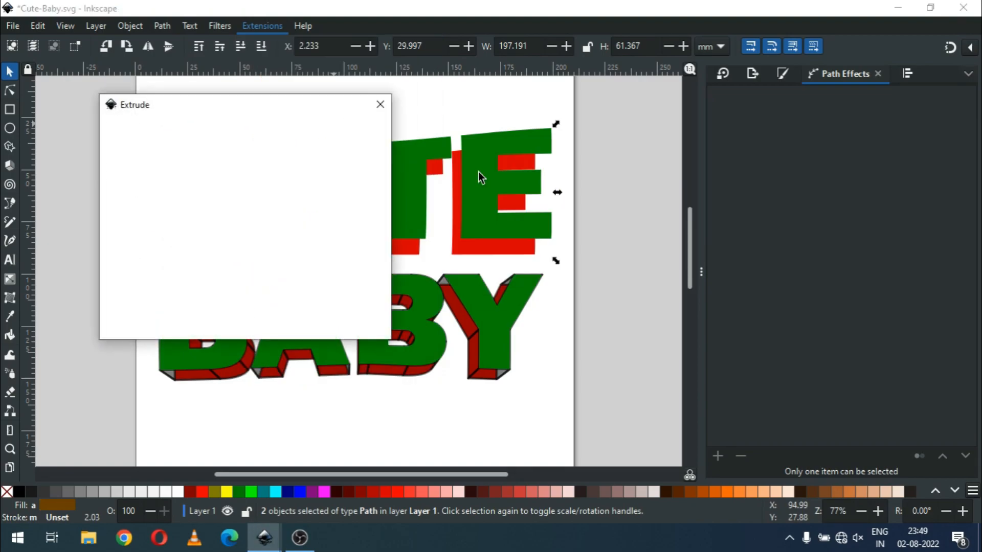
{"action": "left_click", "coordinate": [150, 303]}
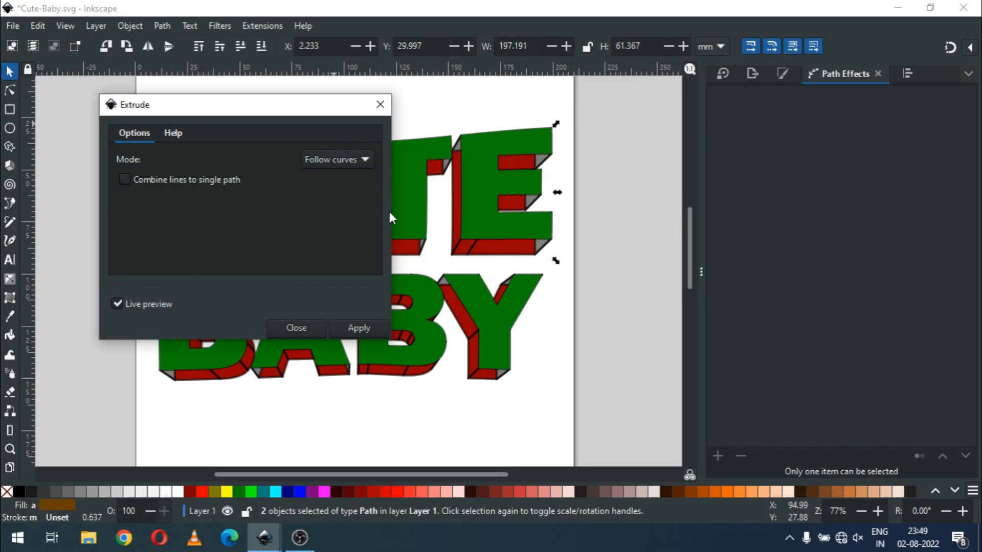
{"action": "left_click", "coordinate": [362, 330]}
{"action": "left_click", "coordinate": [291, 327]}
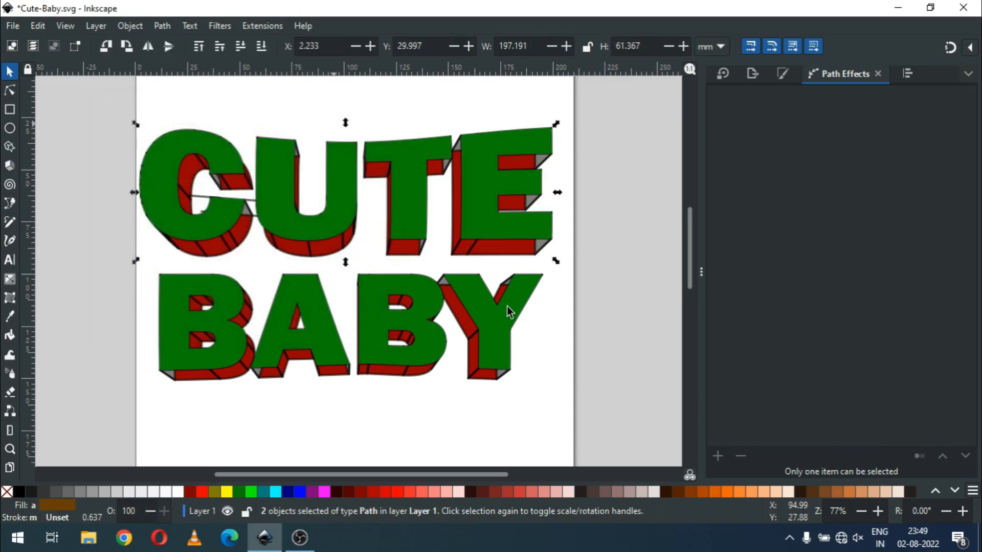
{"action": "left_click", "coordinate": [587, 312]}
{"action": "key", "text": "ctrl+s"}
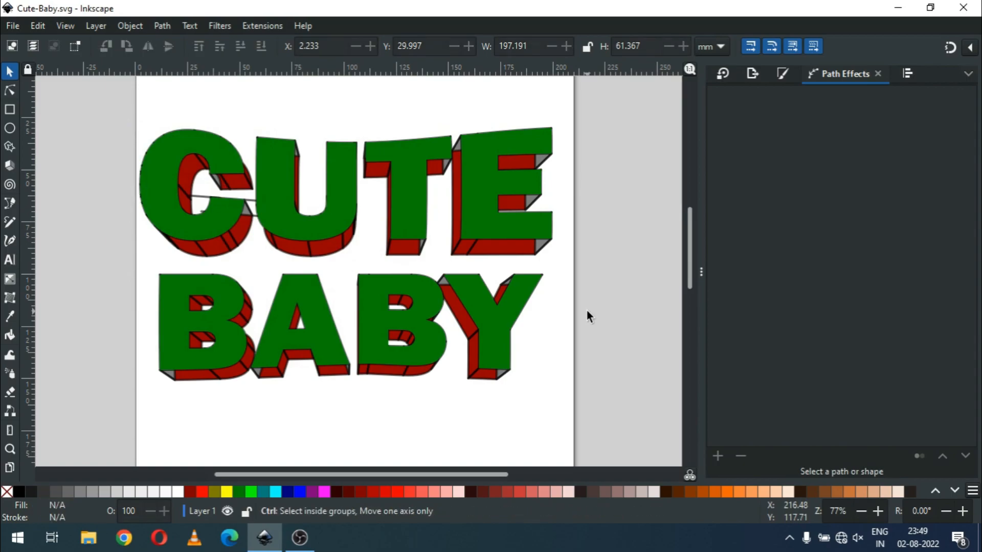
- Lower the CUTE and BABY extrusion groups to the bottom of the stacking order
{"action": "left_click", "coordinate": [529, 254]}
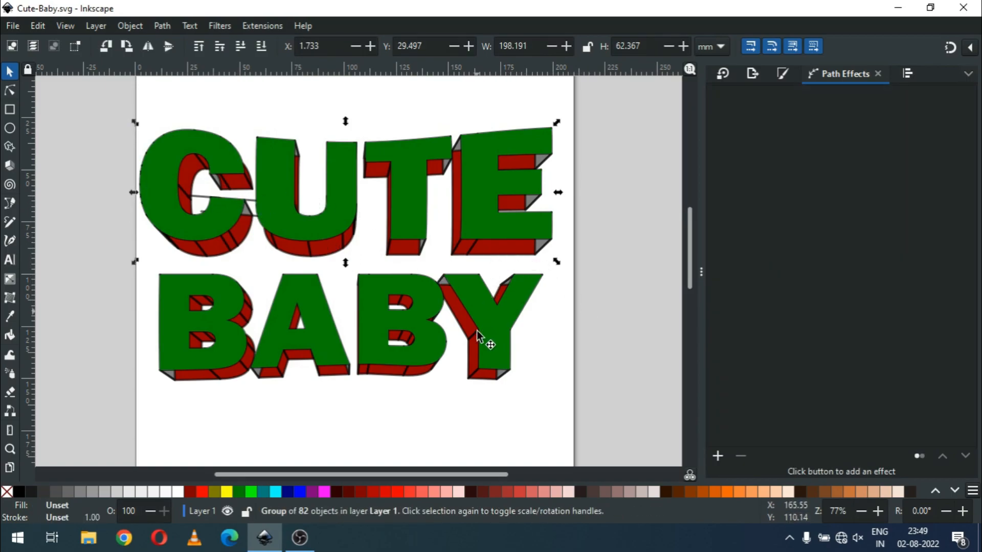
{"action": "left_click", "coordinate": [484, 375], "text": "shift"}
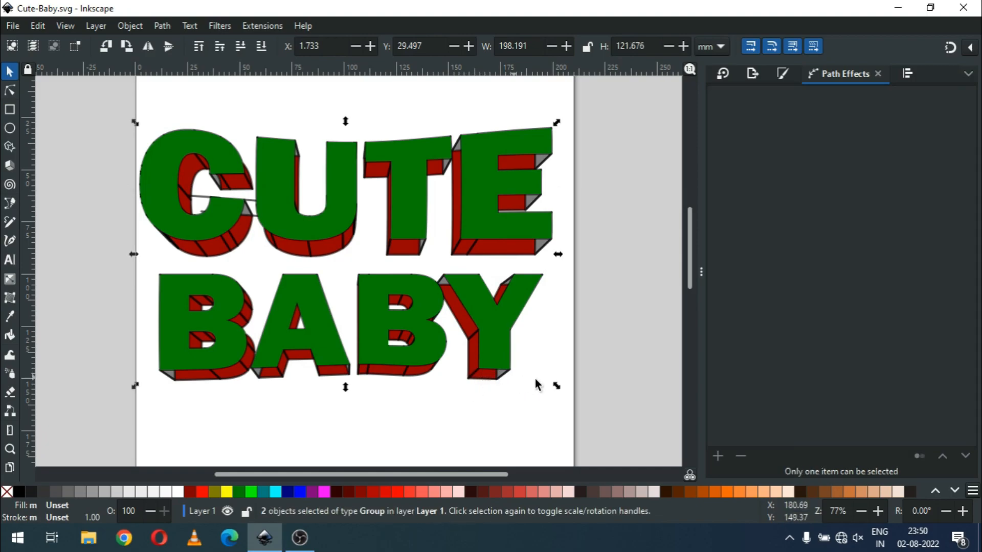
{"action": "left_click", "coordinate": [131, 26]}
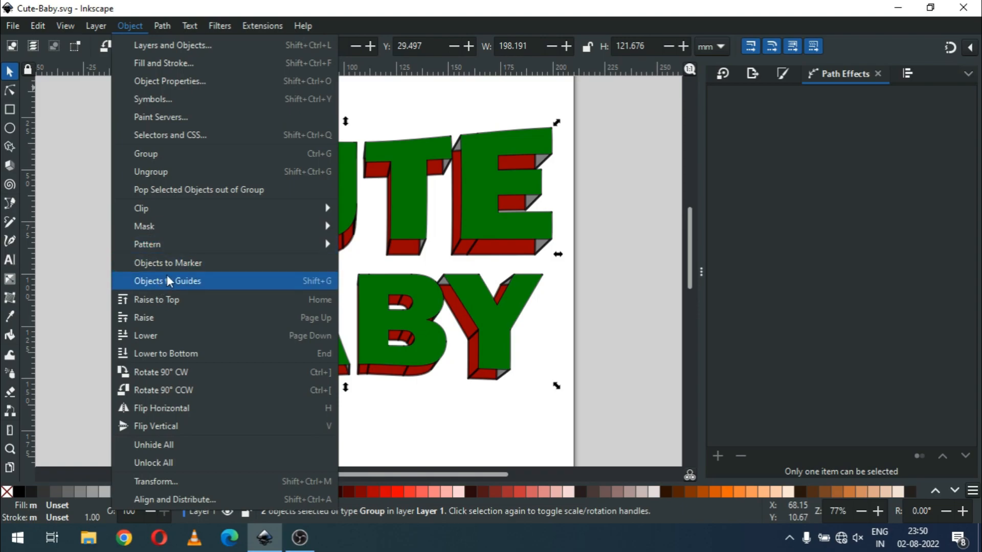
{"action": "left_click", "coordinate": [170, 354]}
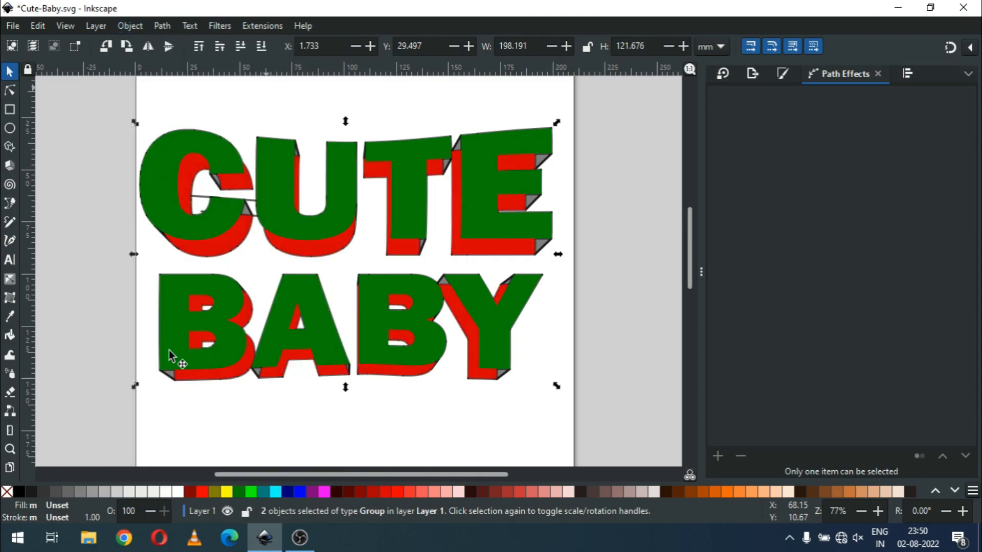
{"action": "left_click", "coordinate": [570, 342]}
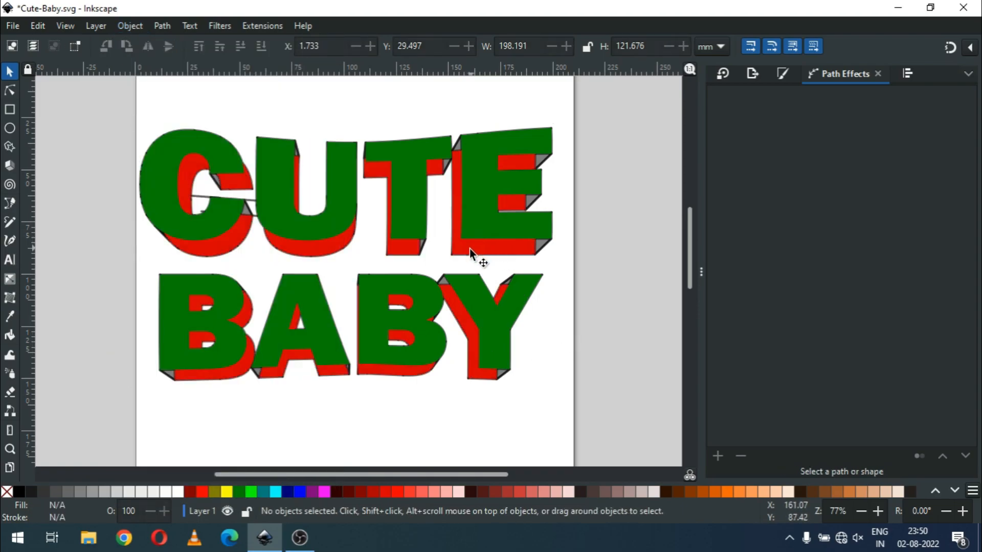
- Delete the red CUTE and red BABY back copies and save the drawing
{"action": "left_click", "coordinate": [469, 248]}
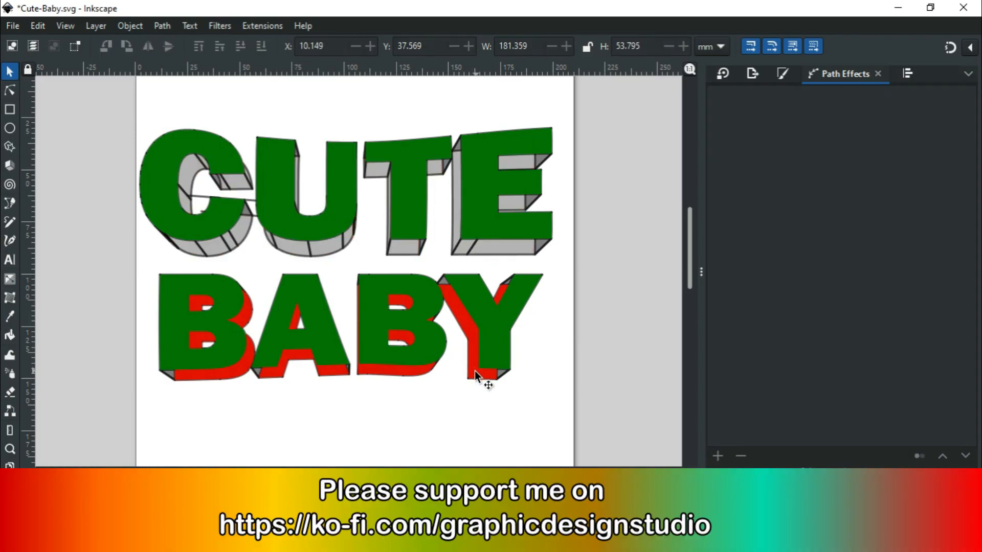
{"action": "left_click", "coordinate": [473, 370]}
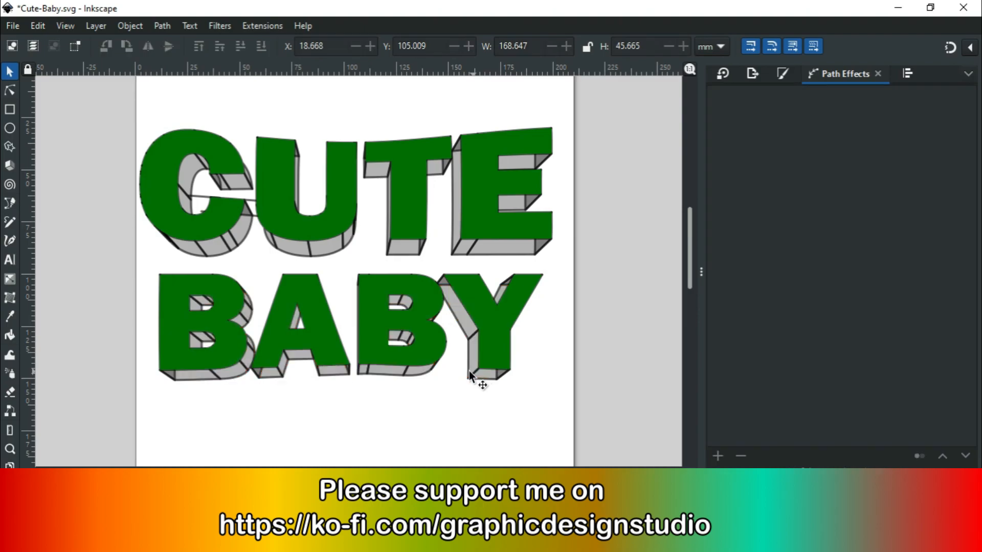
{"action": "key", "text": "ctrl+s"}
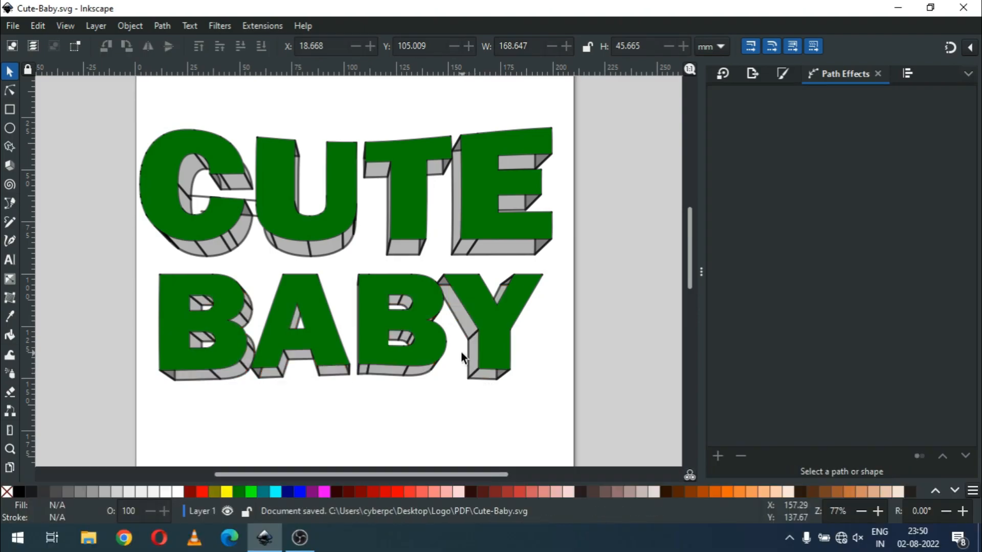
- Remove the stroke paint from both the CUTE and BABY extrusion groups
{"action": "left_click", "coordinate": [426, 372]}
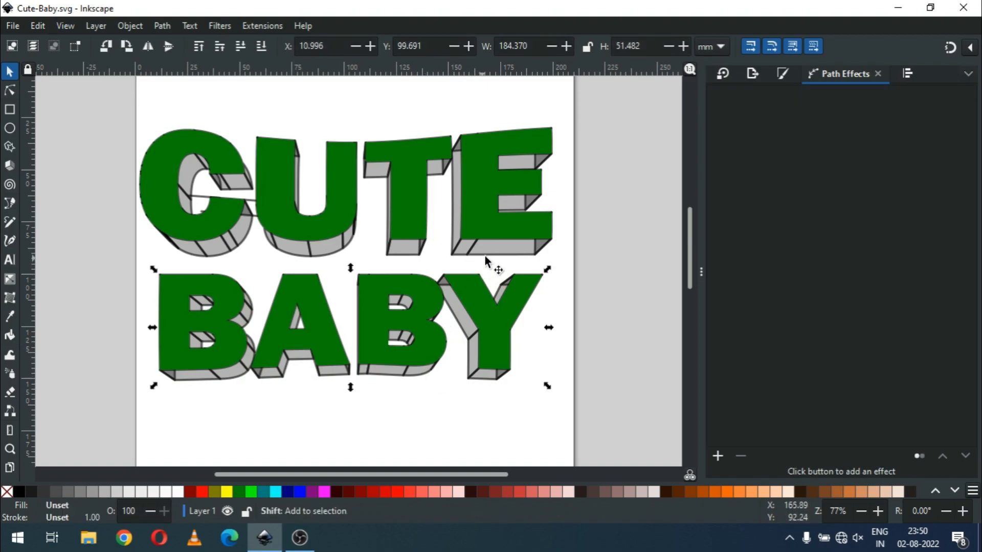
{"action": "left_click", "coordinate": [499, 251], "text": "shift"}
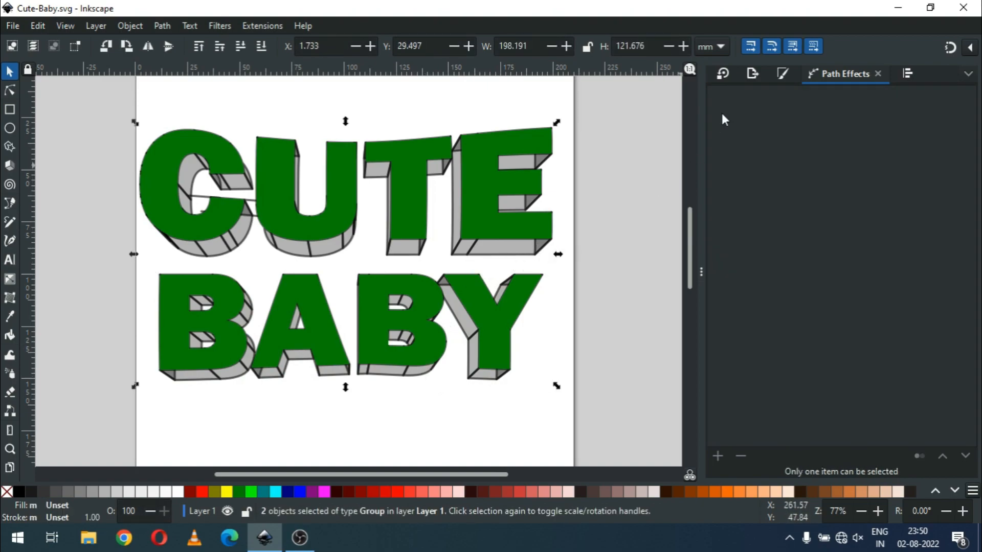
{"action": "left_click", "coordinate": [780, 78]}
{"action": "left_click", "coordinate": [784, 95]}
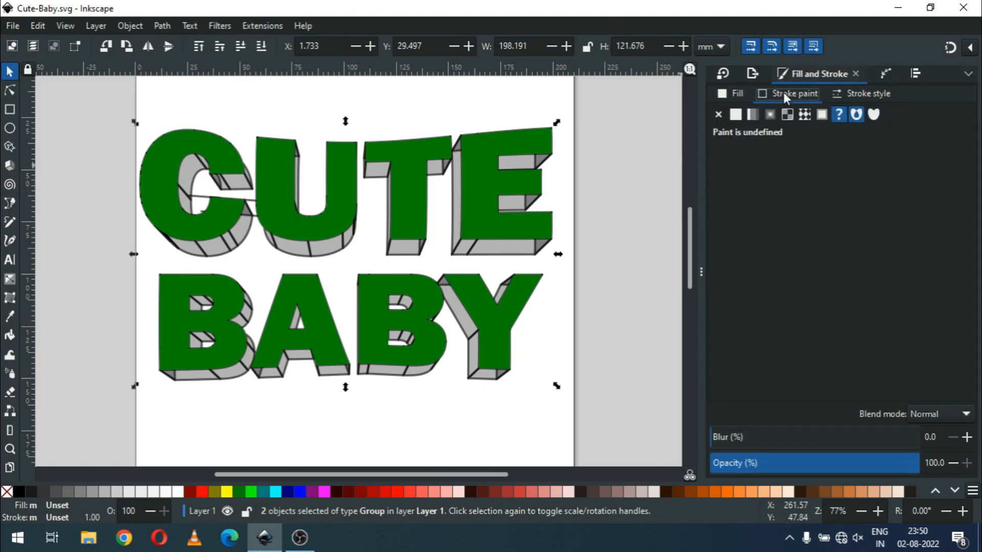
{"action": "left_click", "coordinate": [718, 114]}
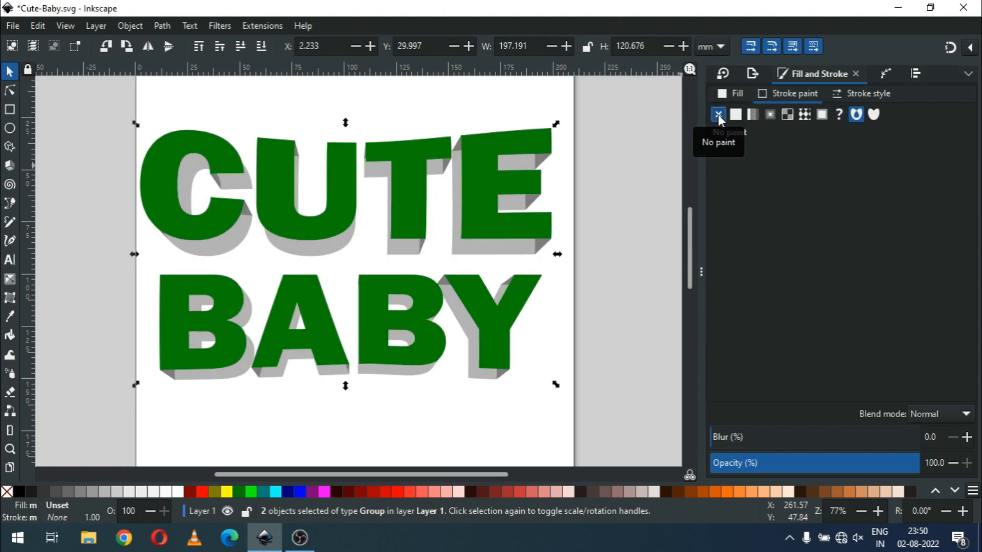
- Give both extrusion groups a flat dark blue fill with hue 212 (003b80ff)
{"action": "left_click", "coordinate": [741, 94]}
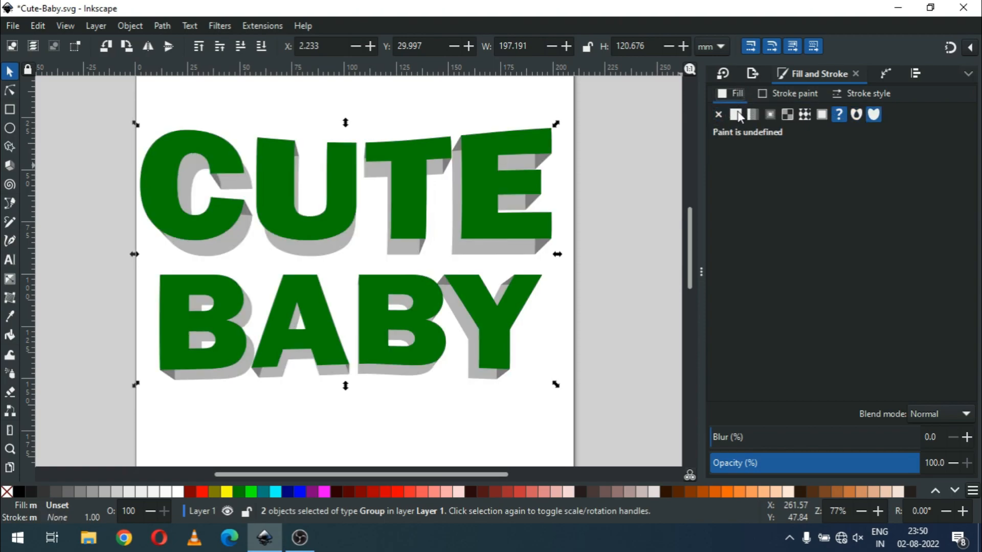
{"action": "left_click", "coordinate": [735, 114]}
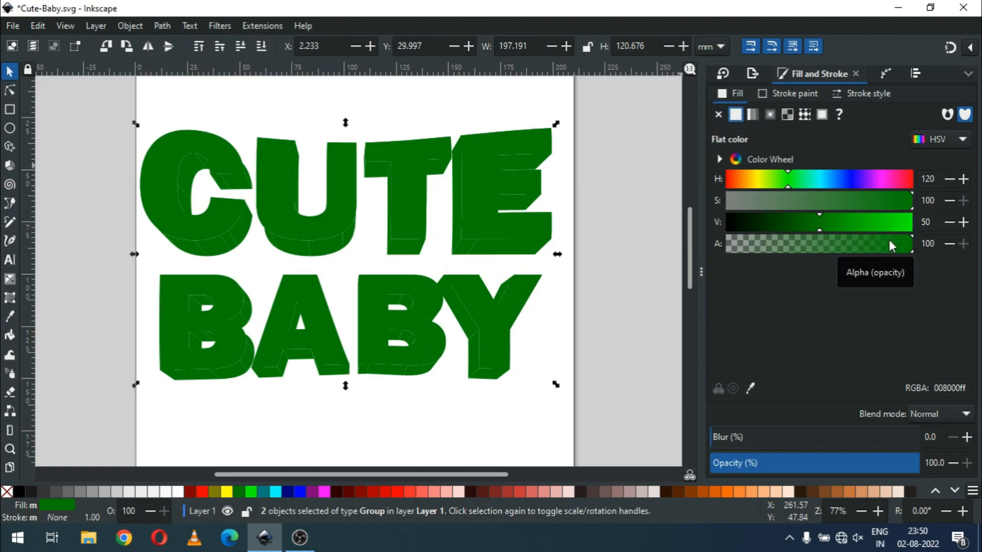
{"action": "left_click", "coordinate": [837, 179]}
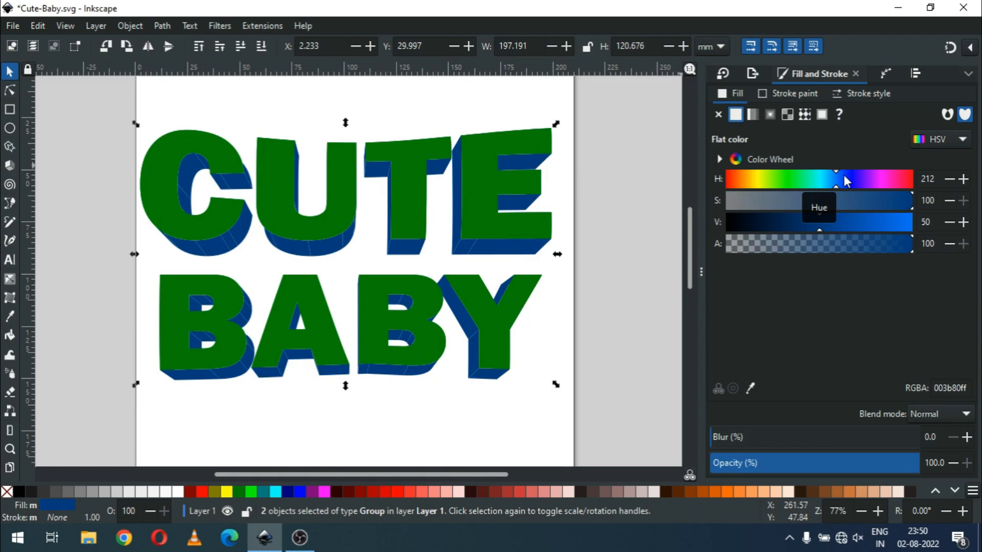
- Set the fill hue of both extrusion groups to 303 for a dark magenta (800079ff) and save the drawing
{"action": "left_click", "coordinate": [882, 179]}
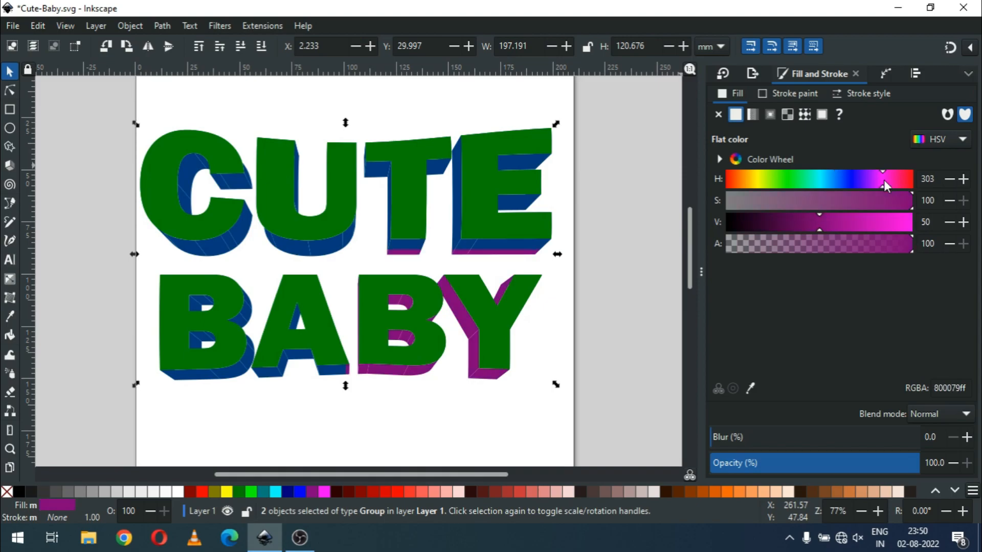
{"action": "left_click", "coordinate": [571, 313]}
{"action": "key", "text": "ctrl+s"}
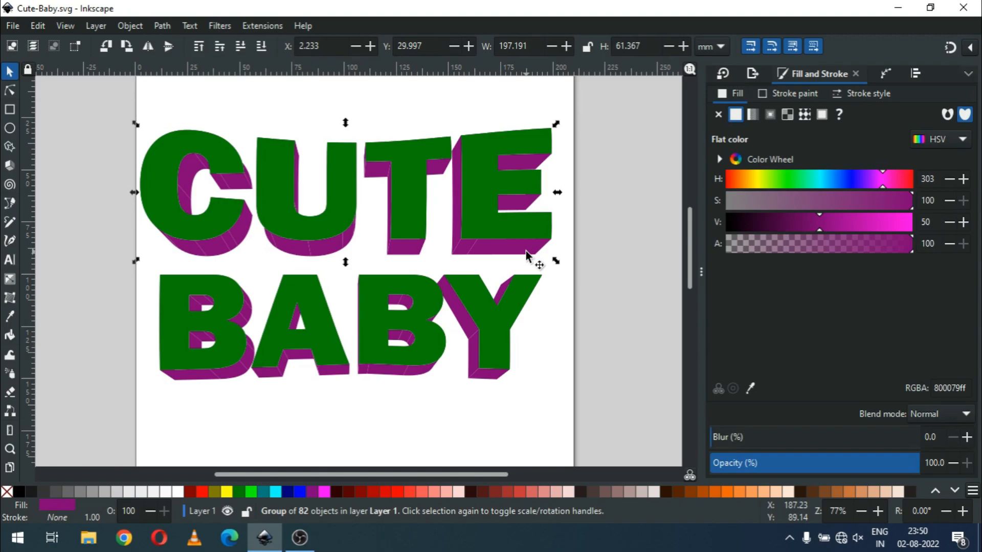
- Ungroup the CUTE and BABY extrusion groups into separate side pieces and save the drawing
{"action": "left_click", "coordinate": [129, 26]}
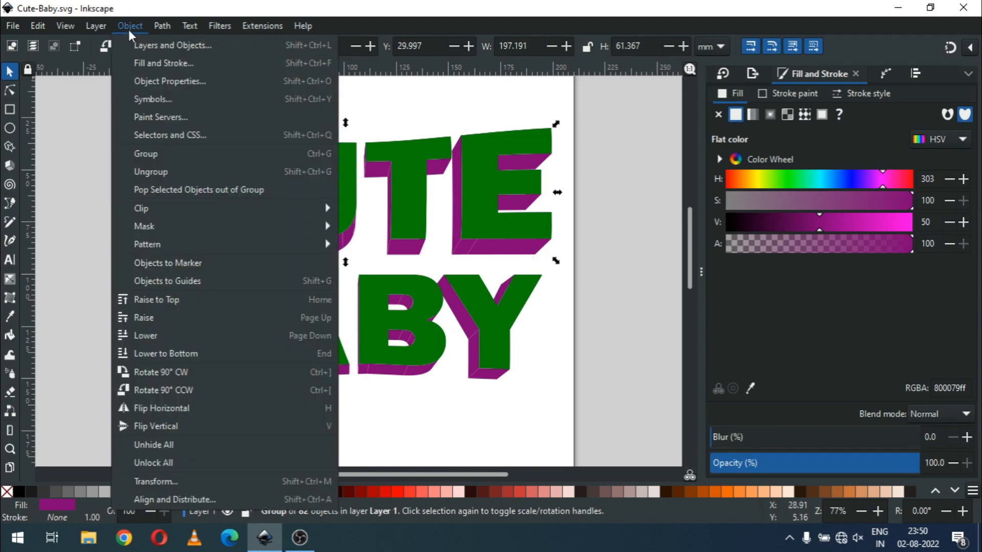
{"action": "left_click", "coordinate": [147, 172]}
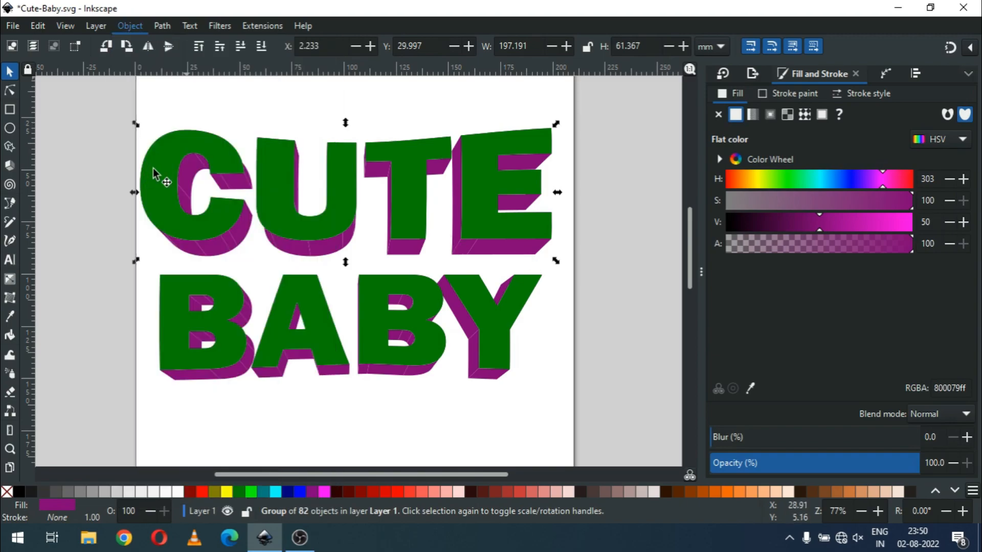
{"action": "left_click", "coordinate": [474, 378]}
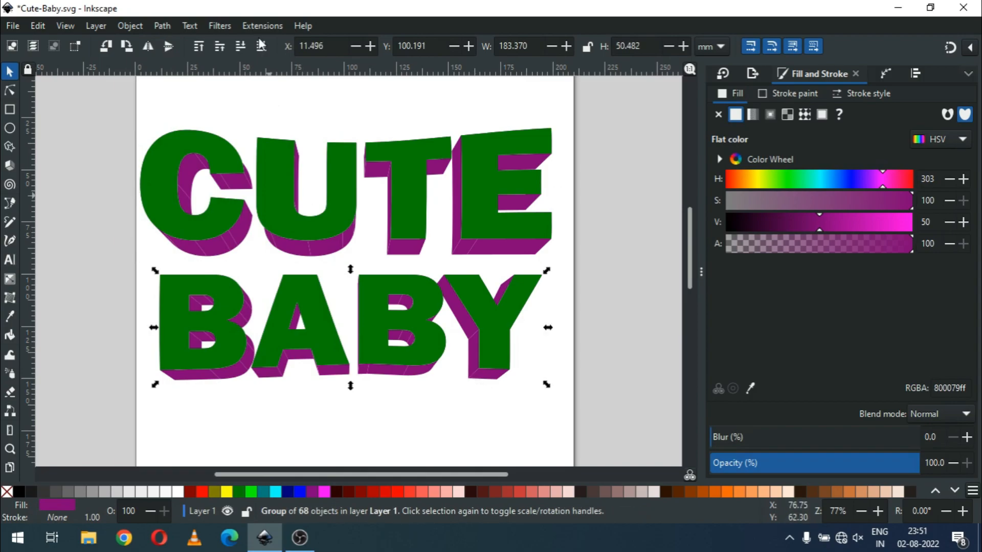
{"action": "left_click", "coordinate": [132, 26]}
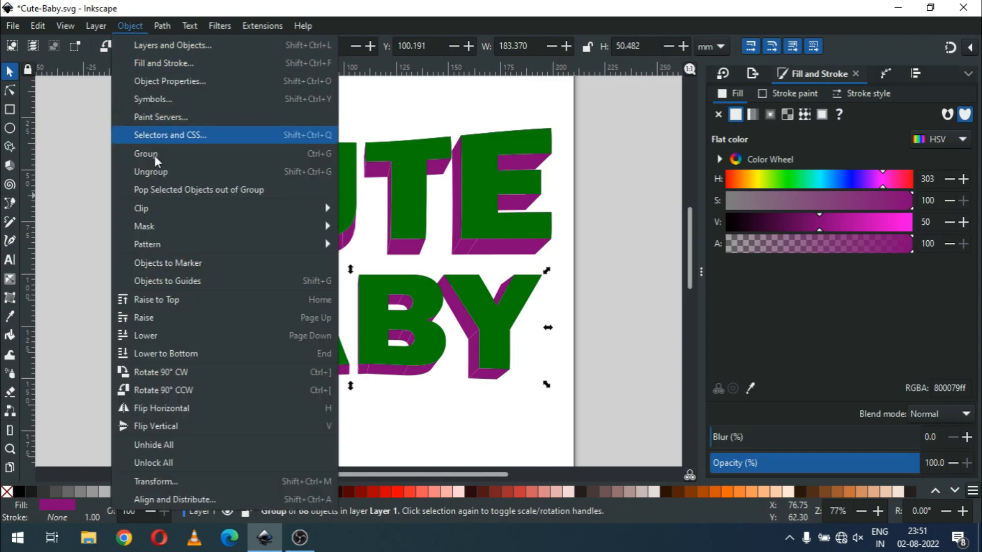
{"action": "left_click", "coordinate": [154, 172]}
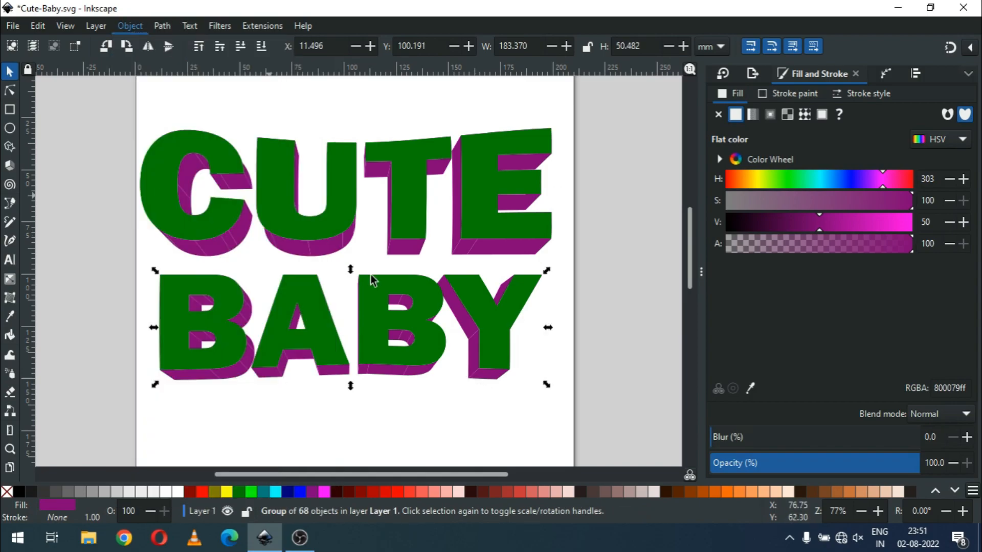
{"action": "left_click", "coordinate": [550, 379]}
{"action": "key", "text": "ctrl+s"}
{"action": "key", "text": "ctrl+s"}
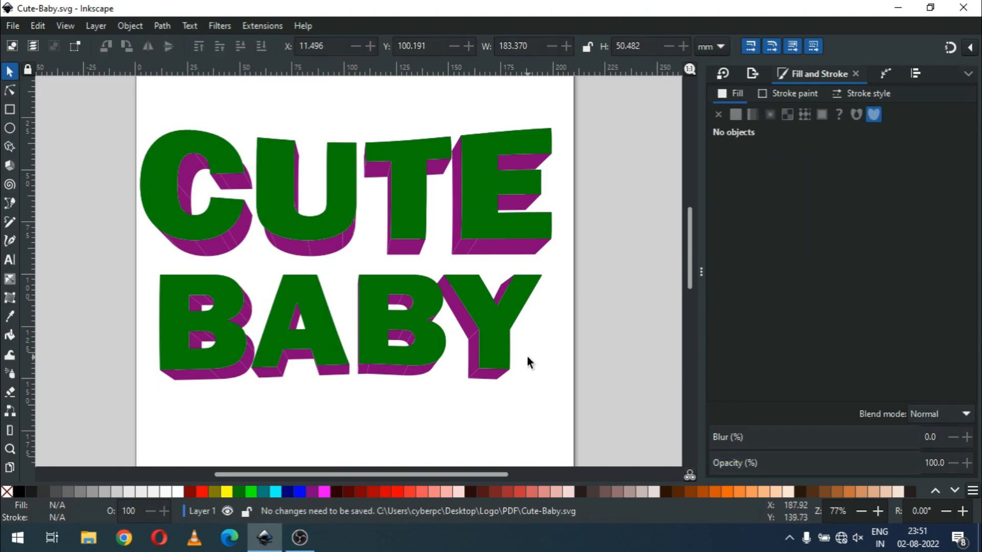
- Union the two side pieces under the upper arm of the C in CUTE
{"action": "key", "text": "z"}
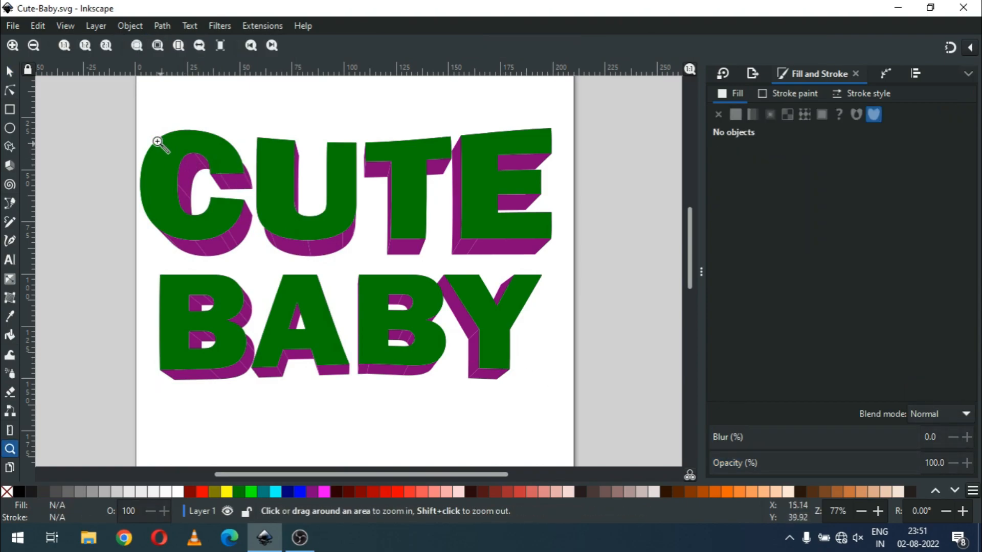
{"action": "left_click_drag", "start_coordinate": [137, 133], "coordinate": [387, 269]}
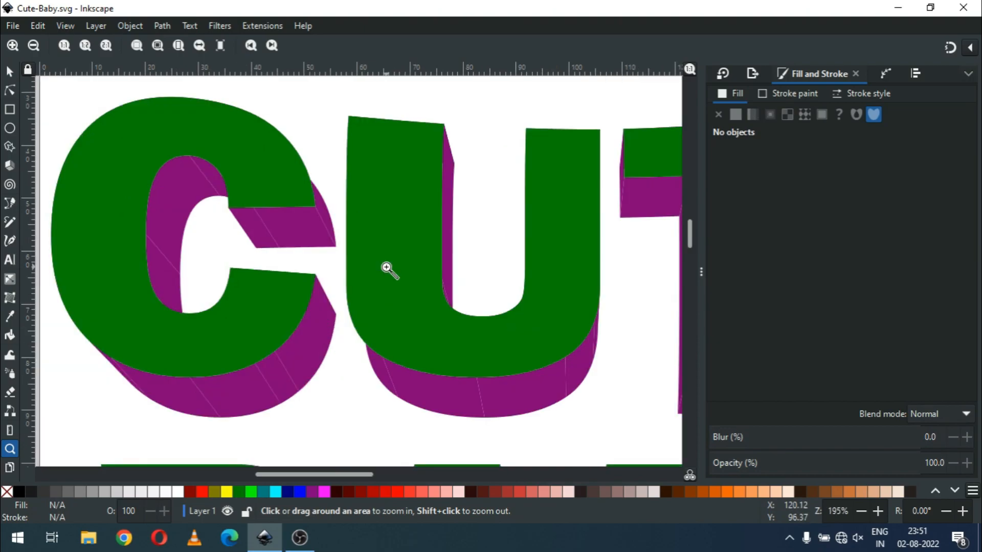
{"action": "left_click", "coordinate": [8, 71]}
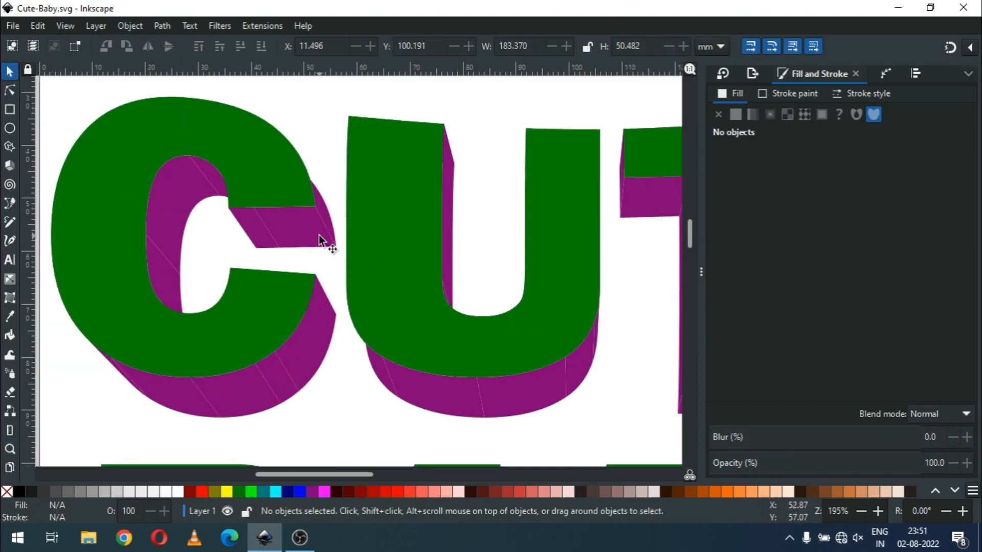
{"action": "left_click", "coordinate": [252, 231]}
{"action": "left_click", "coordinate": [301, 231], "text": "shift"}
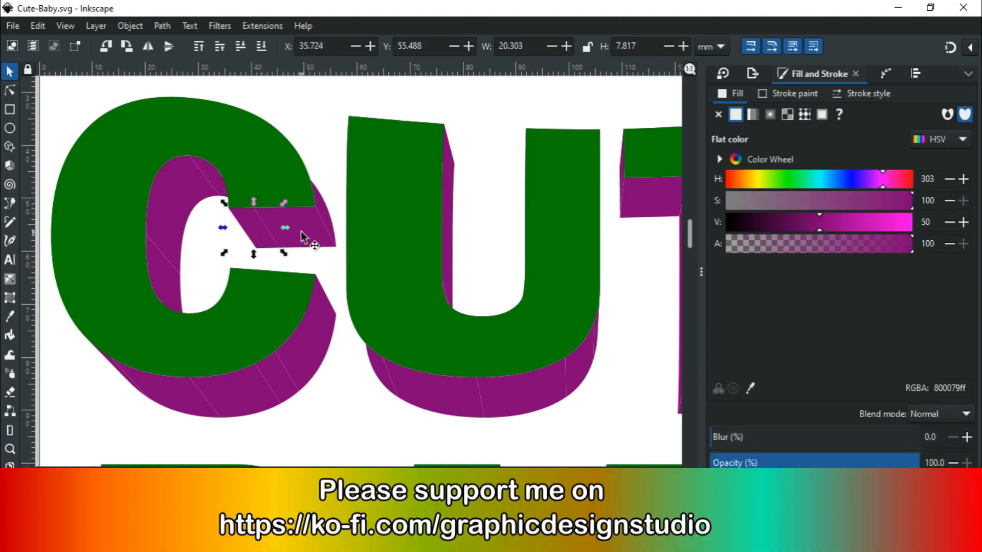
{"action": "left_click", "coordinate": [165, 26]}
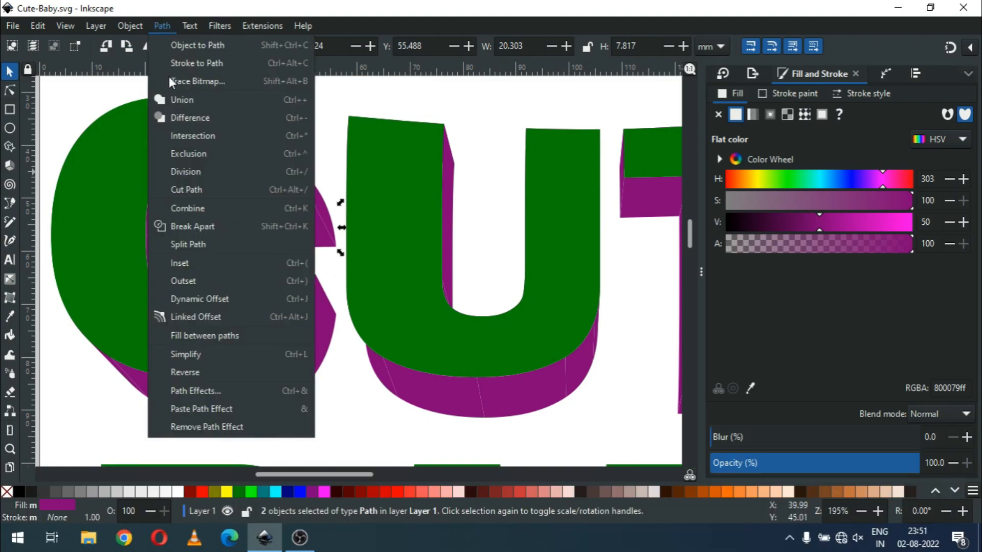
{"action": "left_click", "coordinate": [176, 96]}
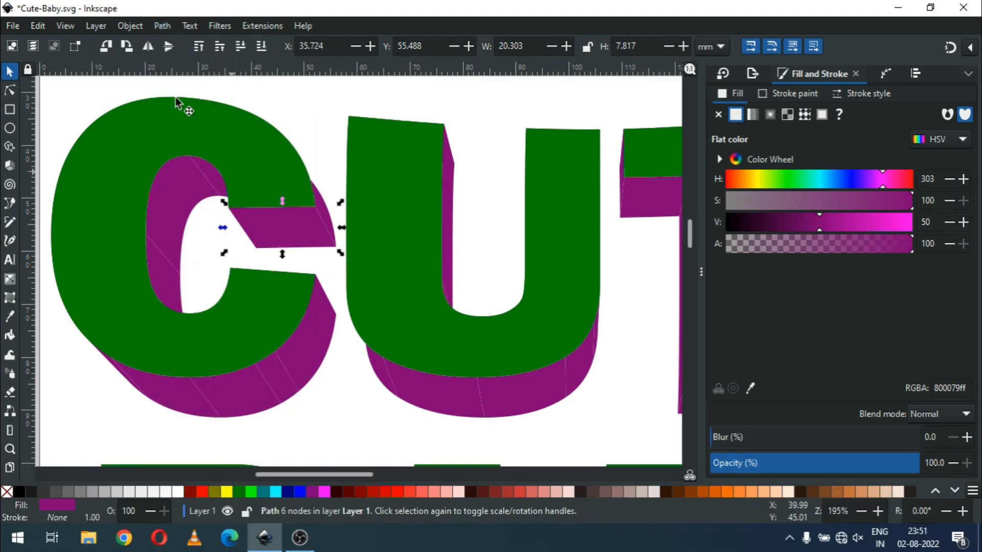
{"action": "left_click", "coordinate": [314, 120]}
- Union the three side pieces along the inner curve of the C
{"action": "left_click", "coordinate": [207, 173]}
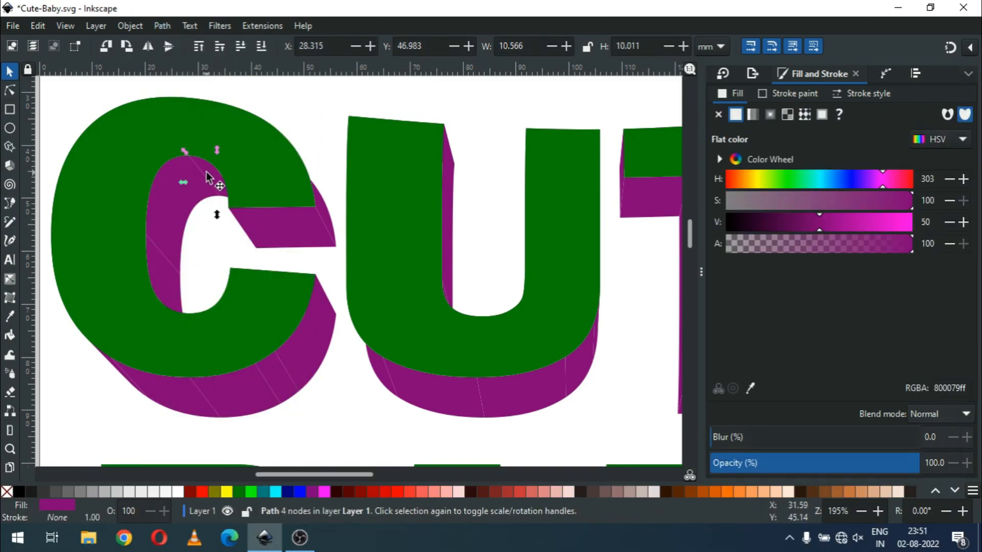
{"action": "left_click", "coordinate": [164, 228], "text": "shift"}
{"action": "left_click", "coordinate": [164, 285], "text": "shift"}
{"action": "left_click", "coordinate": [167, 26]}
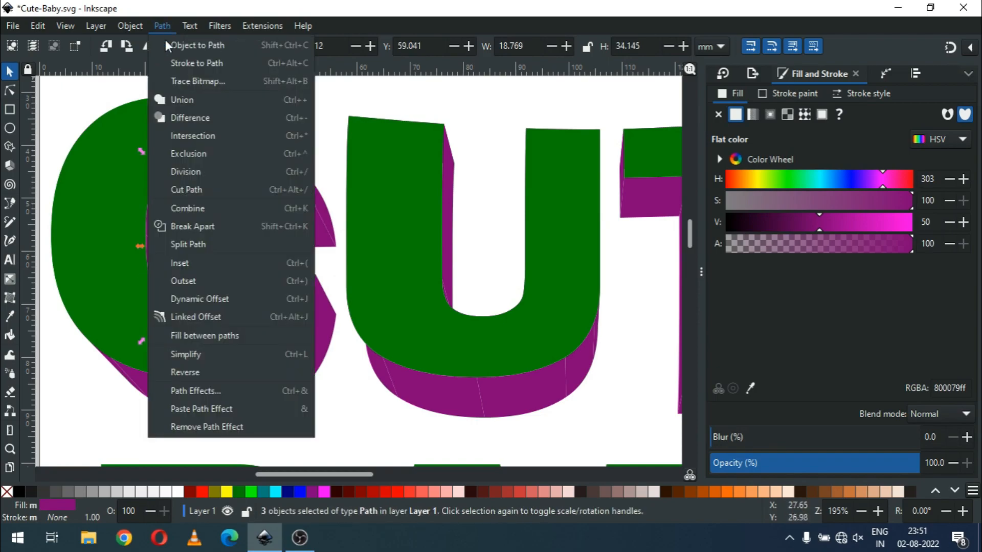
{"action": "left_click", "coordinate": [172, 96]}
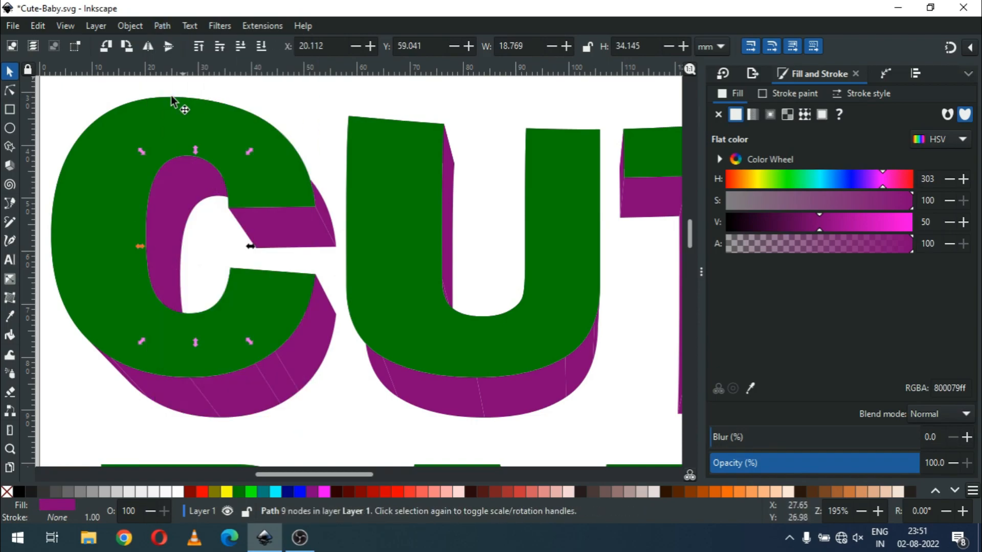
{"action": "left_click", "coordinate": [297, 114]}
- Union the four side pieces along the lower outer curve of the C and save the drawing
{"action": "left_click", "coordinate": [318, 334]}
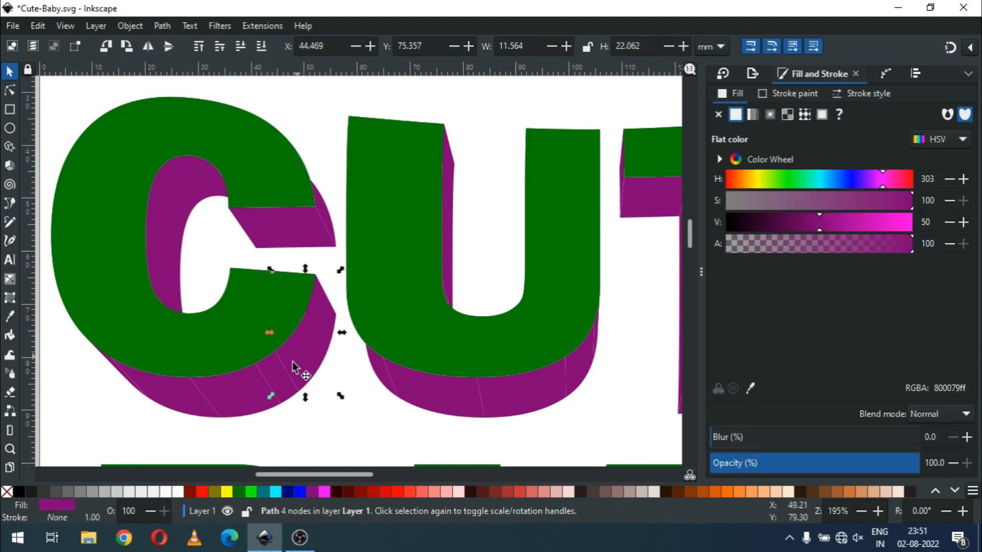
{"action": "left_click", "coordinate": [277, 382], "text": "shift"}
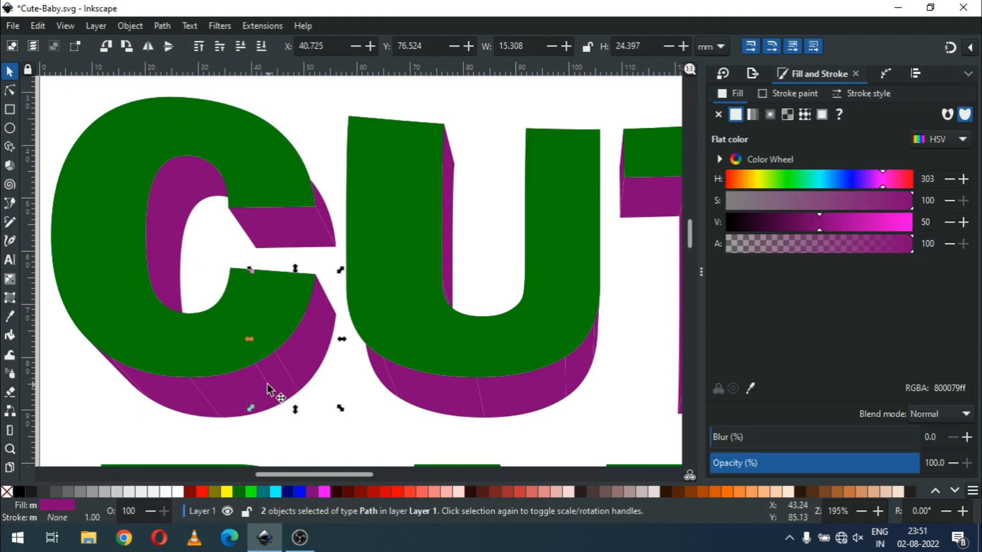
{"action": "left_click", "coordinate": [237, 399], "text": "shift"}
{"action": "left_click", "coordinate": [185, 407], "text": "shift"}
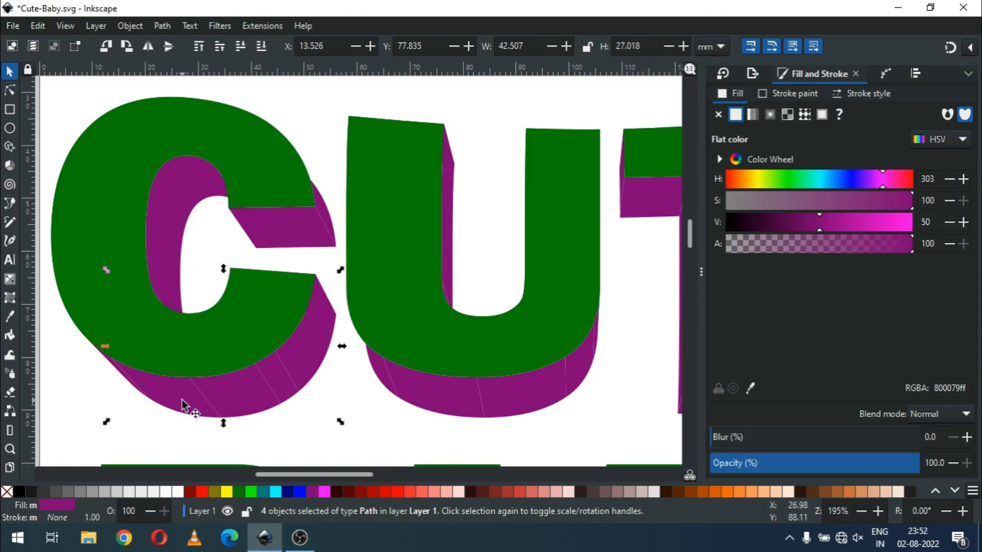
{"action": "left_click", "coordinate": [158, 24]}
{"action": "left_click", "coordinate": [165, 100]}
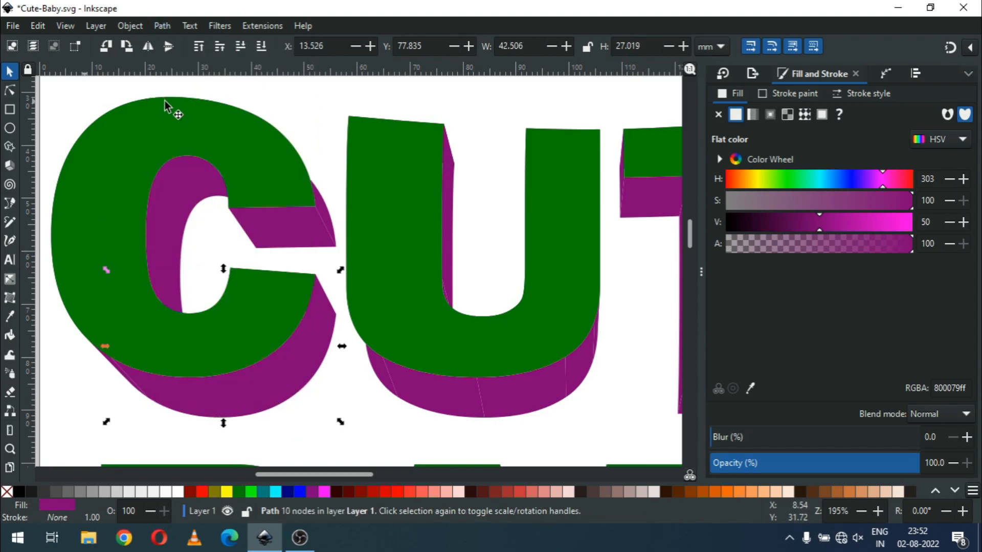
{"action": "left_click", "coordinate": [319, 113]}
{"action": "key", "text": "ctrl+s"}
- Delete the hidden top face of the U's left stroke and fill the stroke's inner side face with dark blue (000080ff)
{"action": "left_click", "coordinate": [452, 169]}
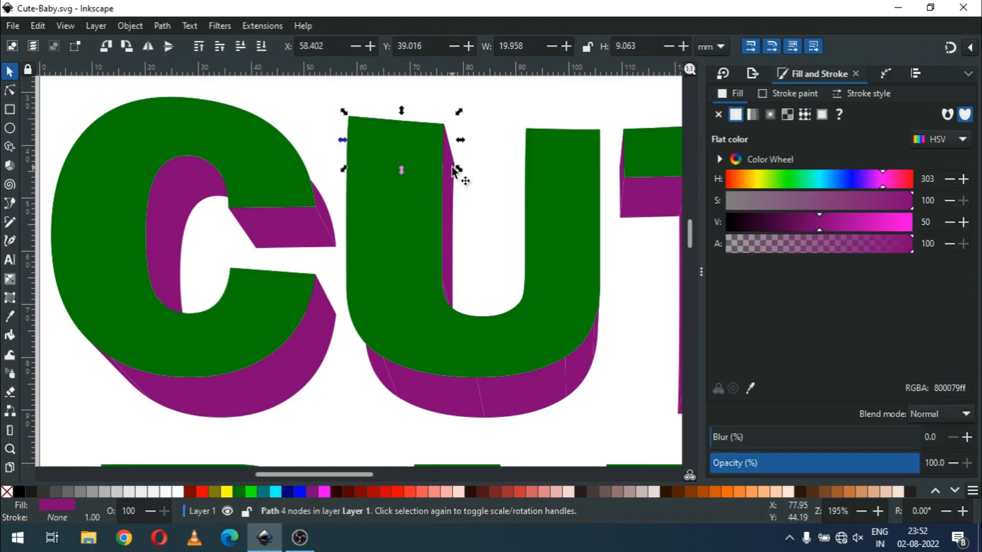
{"action": "left_click", "coordinate": [491, 102]}
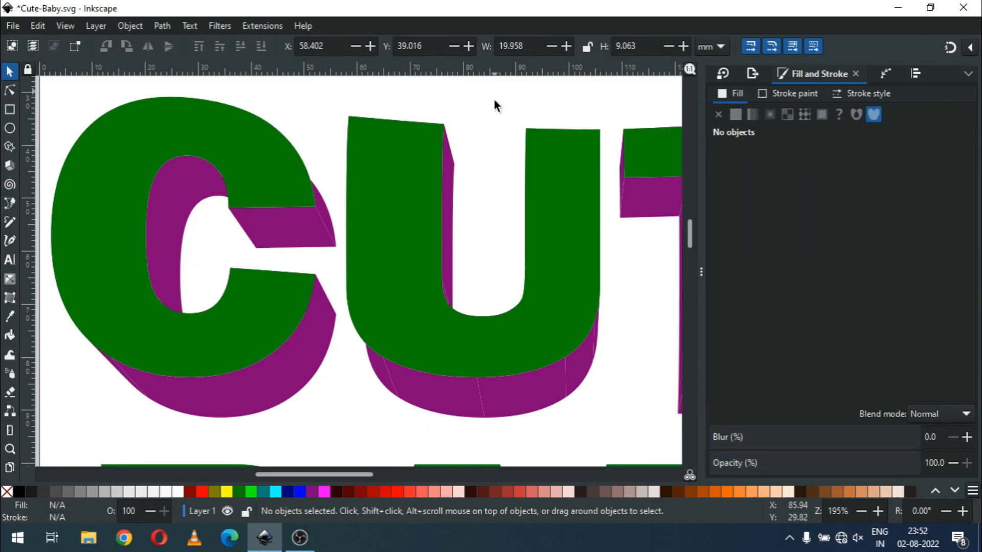
{"action": "left_click", "coordinate": [450, 187]}
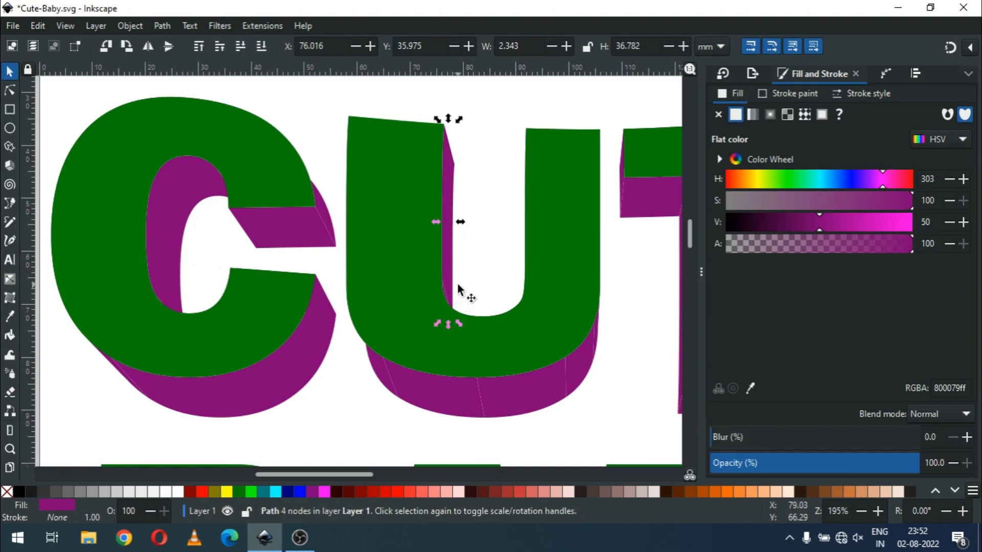
{"action": "left_click", "coordinate": [287, 493]}
- Union the dark blue inner side face of the U with the small magenta sliver at its lower curve
{"action": "key", "text": "z"}
{"action": "left_click_drag", "start_coordinate": [427, 267], "coordinate": [488, 331]}
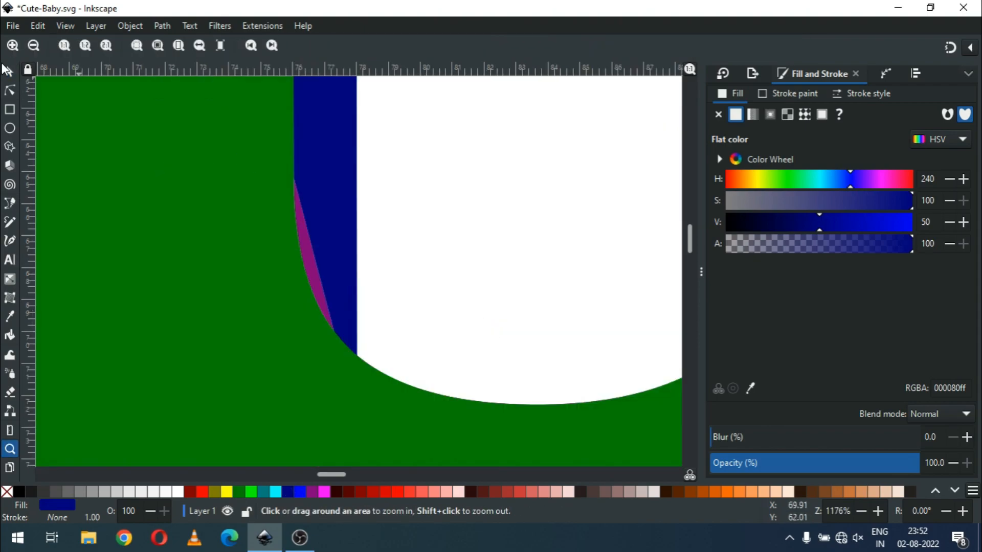
{"action": "left_click", "coordinate": [9, 73]}
{"action": "left_click", "coordinate": [313, 288]}
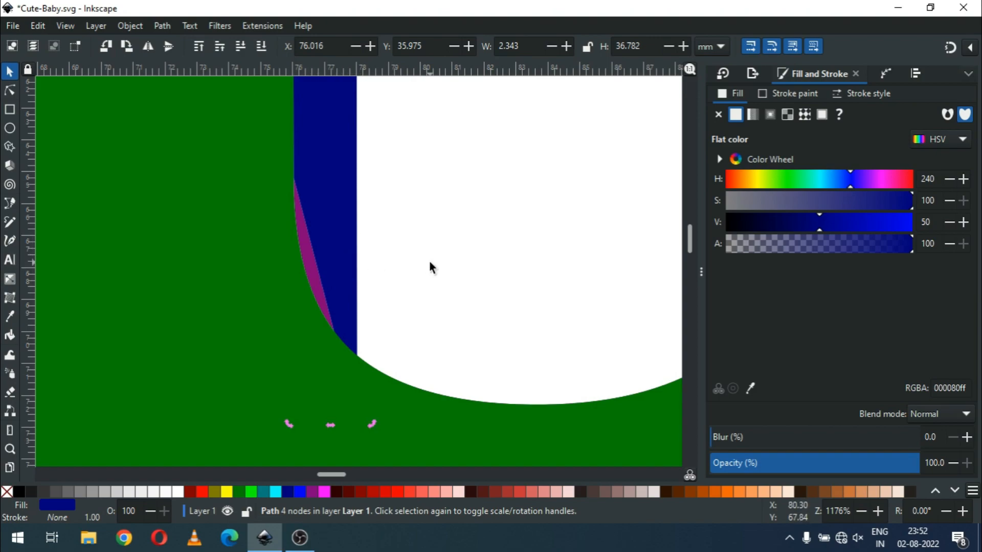
{"action": "left_click", "coordinate": [360, 274]}
{"action": "left_click", "coordinate": [314, 274]}
{"action": "left_click", "coordinate": [306, 256], "text": "alt"}
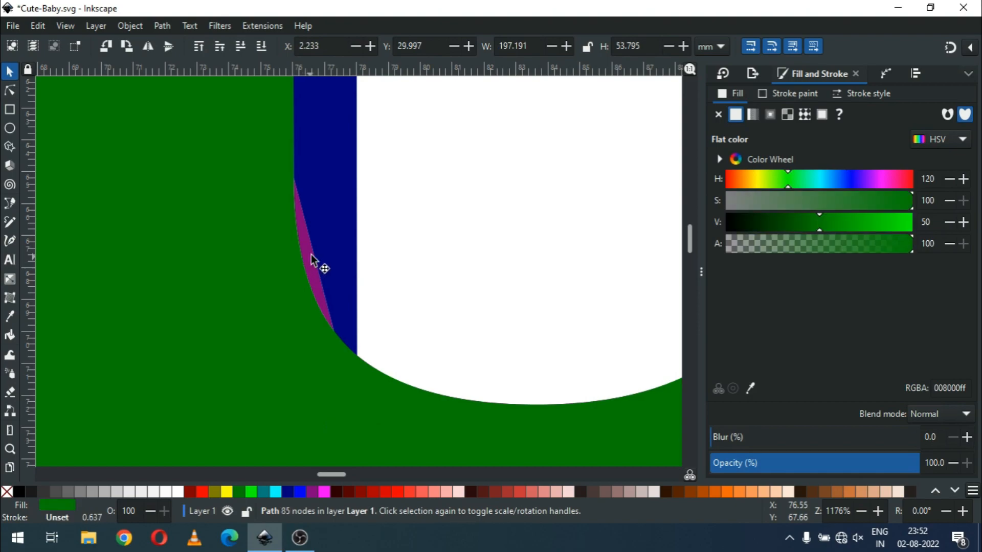
{"action": "left_click", "coordinate": [308, 259]}
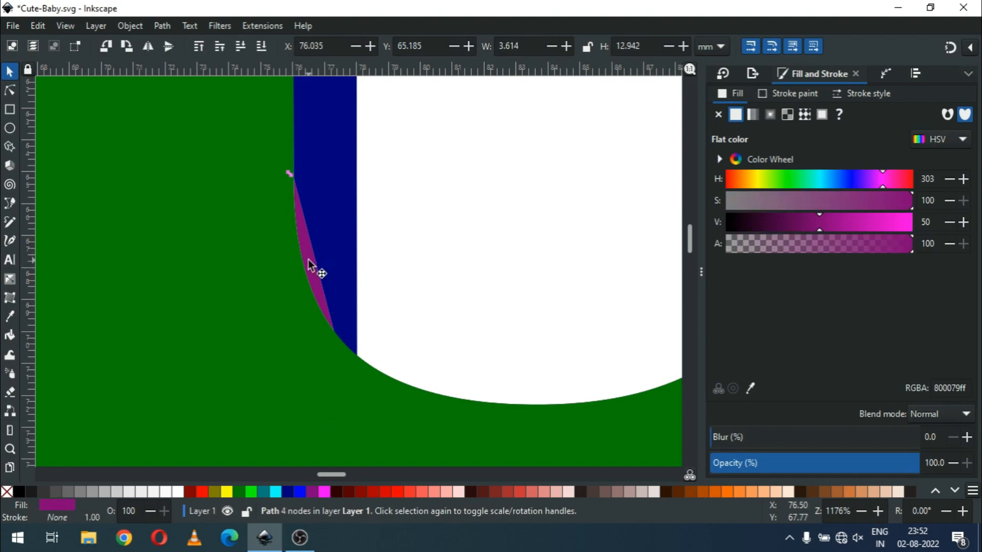
{"action": "left_click", "coordinate": [330, 156], "text": "shift"}
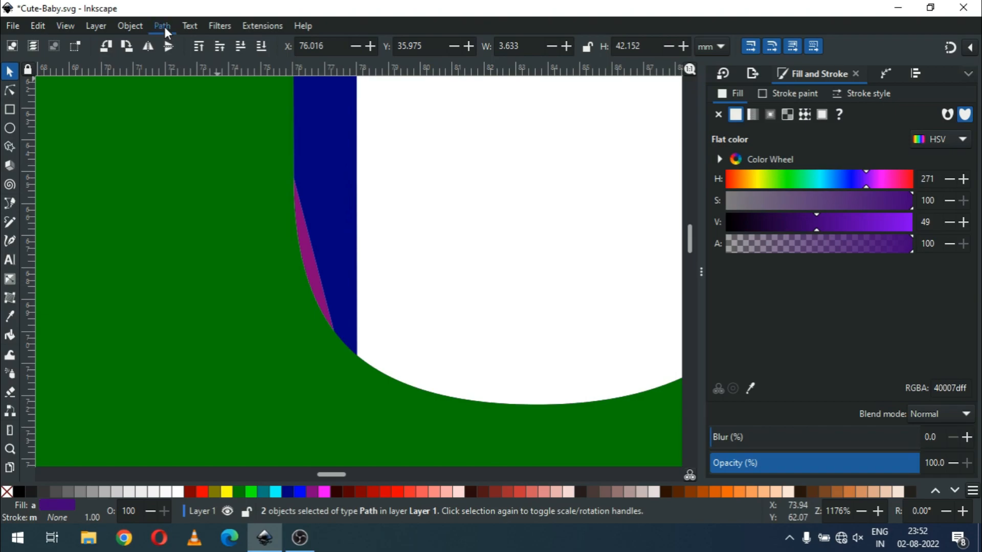
{"action": "left_click", "coordinate": [163, 26]}
{"action": "left_click", "coordinate": [178, 98]}
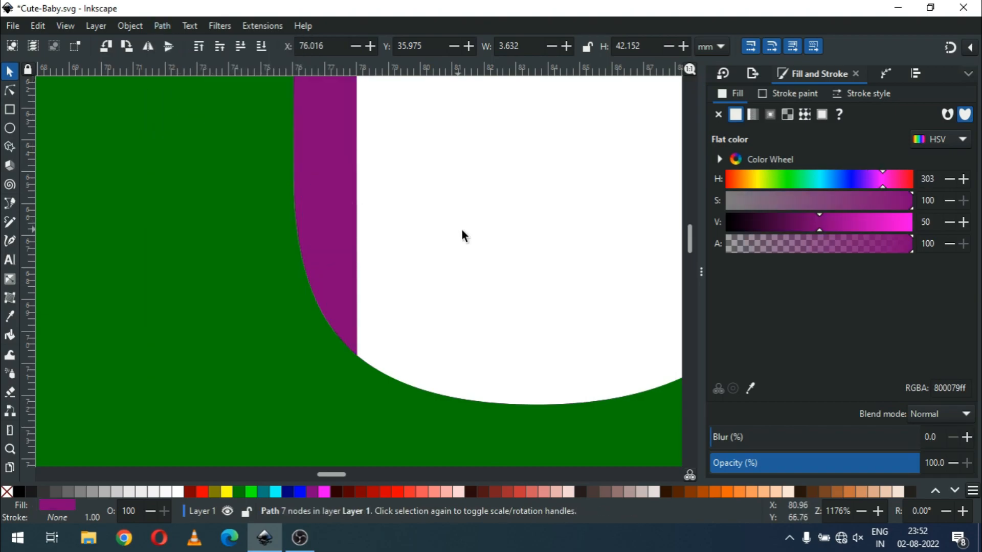
- Fill the five side pieces along the lower outer curve of the U with dark blue (000080ff) and union them
{"action": "key", "text": "minus"}
{"action": "key", "text": "minus"}
{"action": "key", "text": "minus"}
{"action": "key", "text": "minus"}
{"action": "key", "text": "minus"}
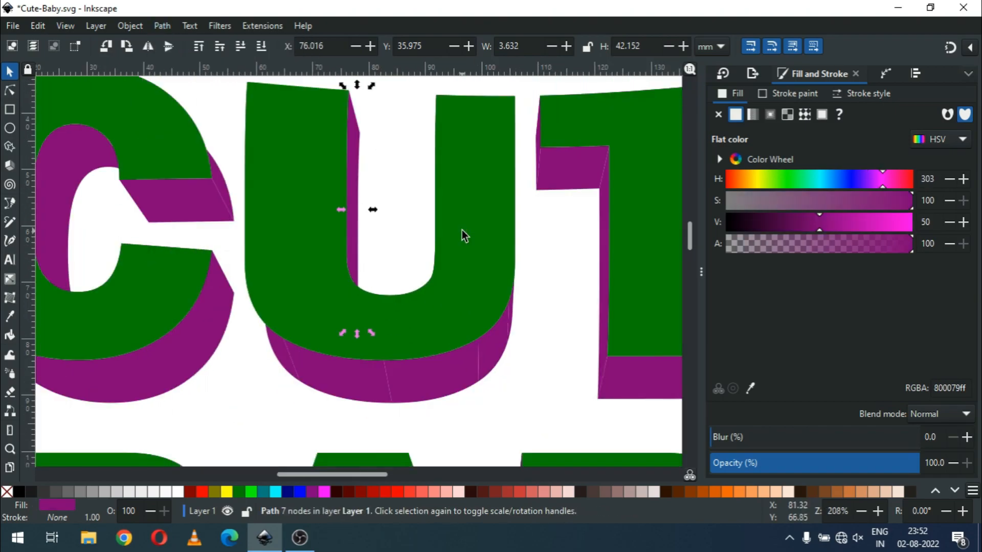
{"action": "left_click", "coordinate": [514, 308]}
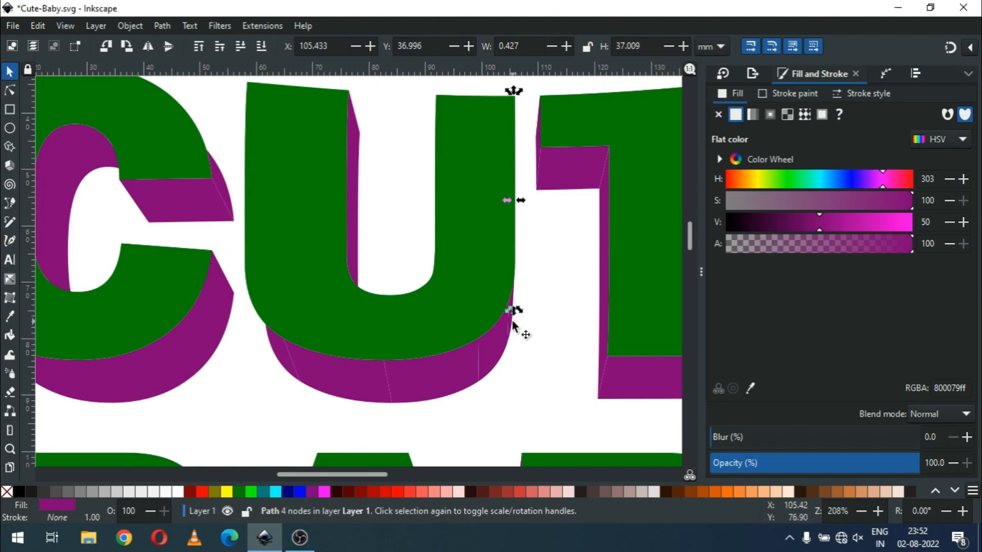
{"action": "left_click", "coordinate": [513, 324]}
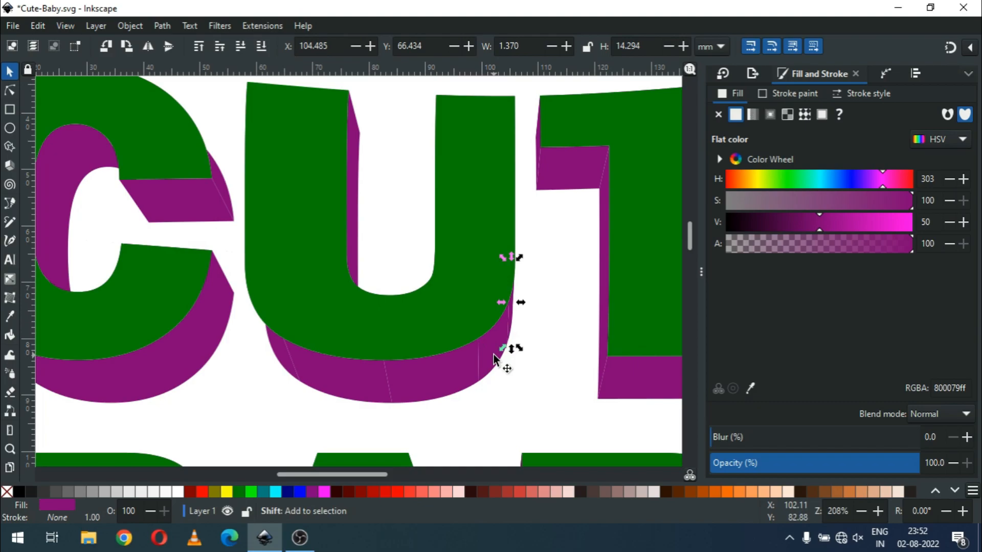
{"action": "left_click", "coordinate": [495, 373], "text": "shift"}
{"action": "left_click", "coordinate": [374, 384], "text": "shift"}
{"action": "left_click", "coordinate": [314, 375], "text": "shift"}
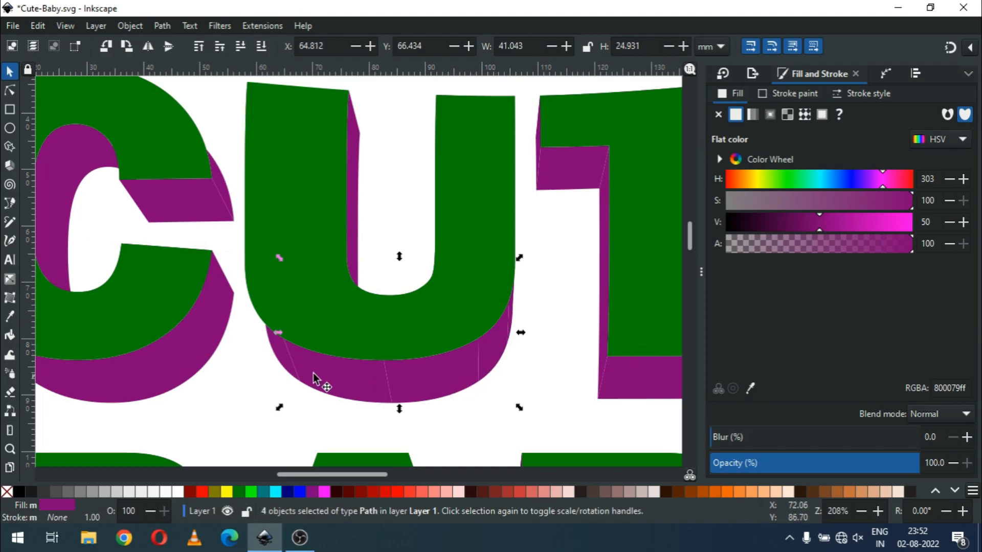
{"action": "left_click", "coordinate": [281, 363], "text": "shift"}
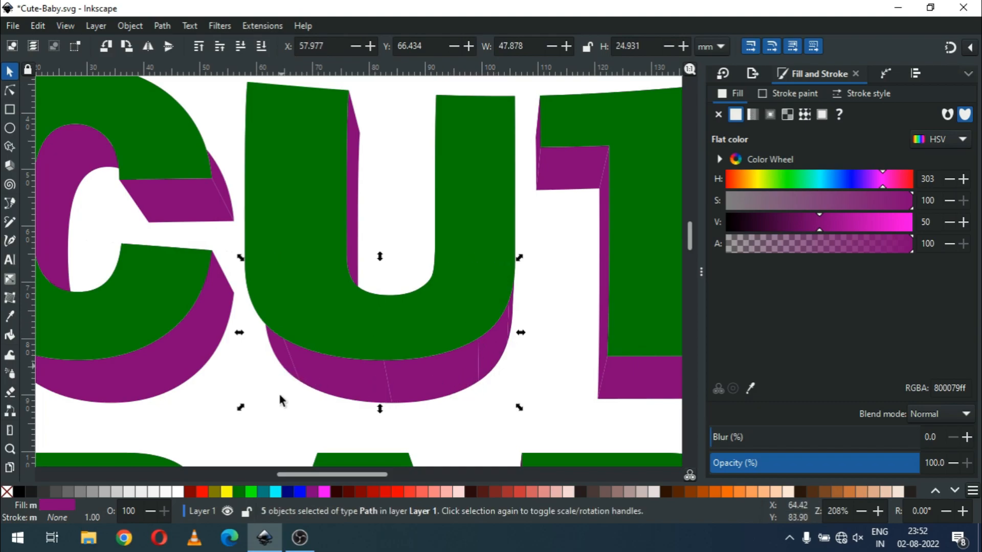
{"action": "left_click", "coordinate": [284, 492]}
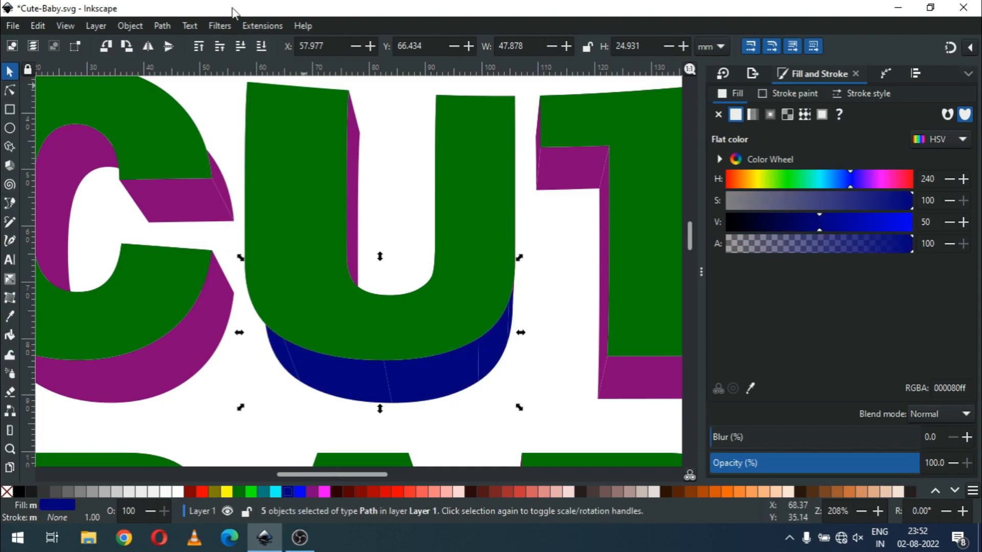
{"action": "left_click", "coordinate": [156, 26]}
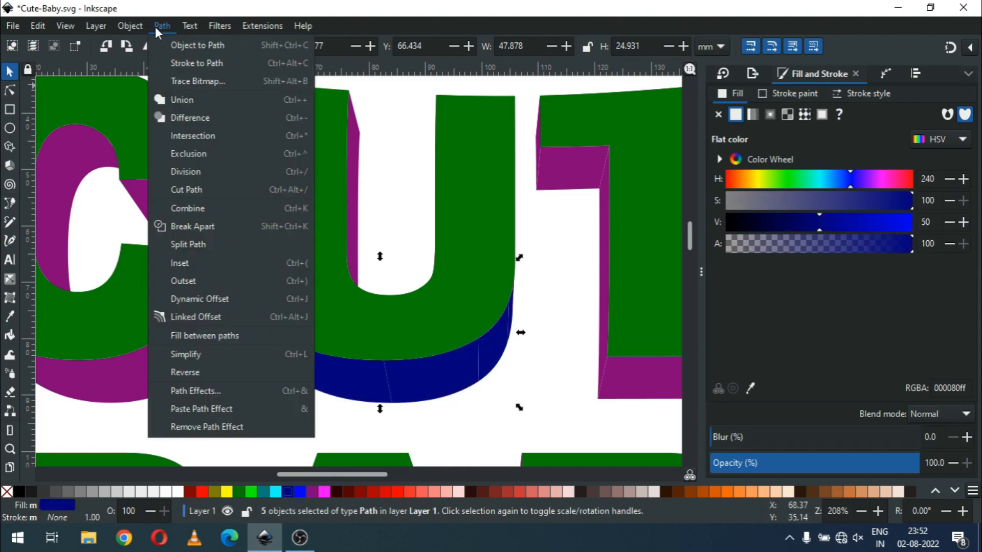
{"action": "left_click", "coordinate": [190, 105]}
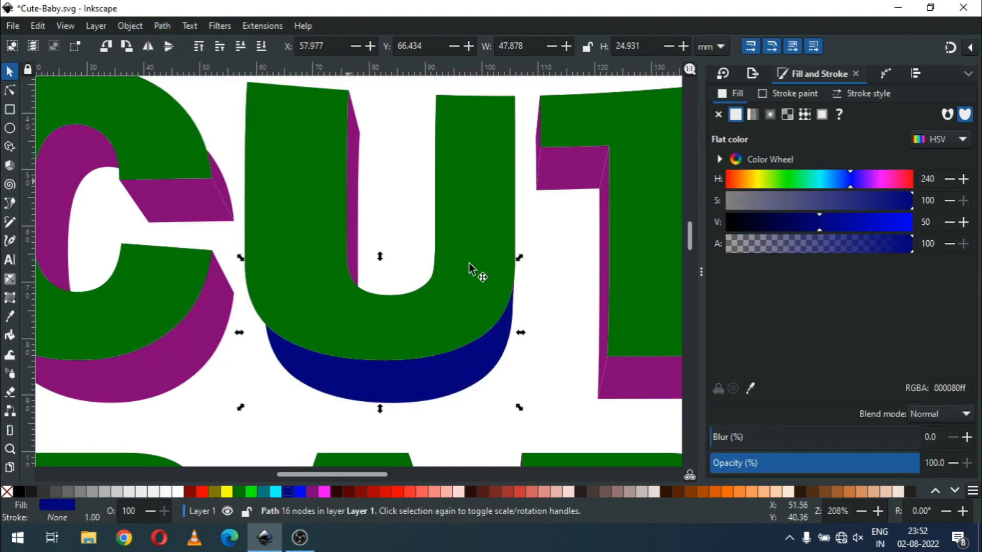
{"action": "left_click", "coordinate": [543, 306]}
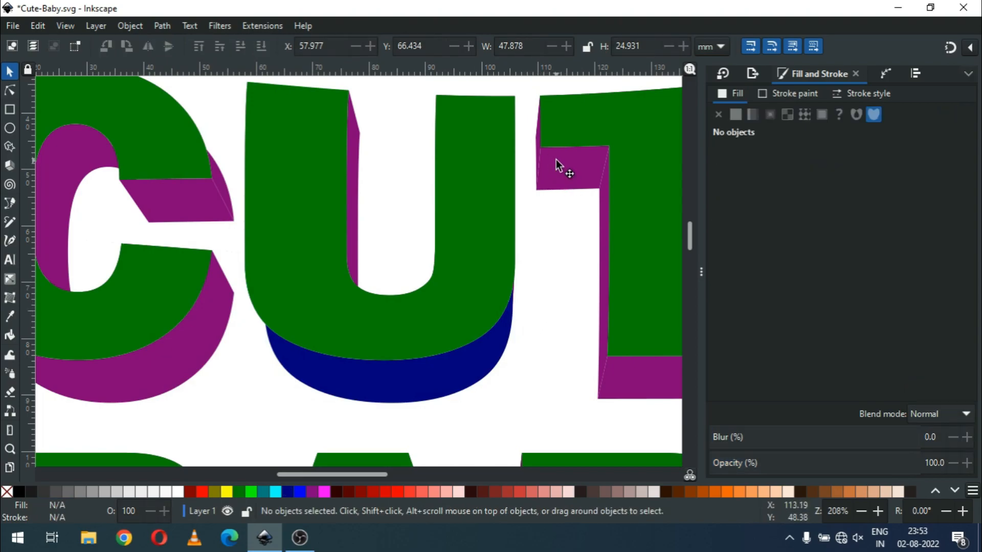
- Union the two side pieces beneath the bottom arm of the E and save the drawing
{"action": "left_click", "coordinate": [557, 162]}
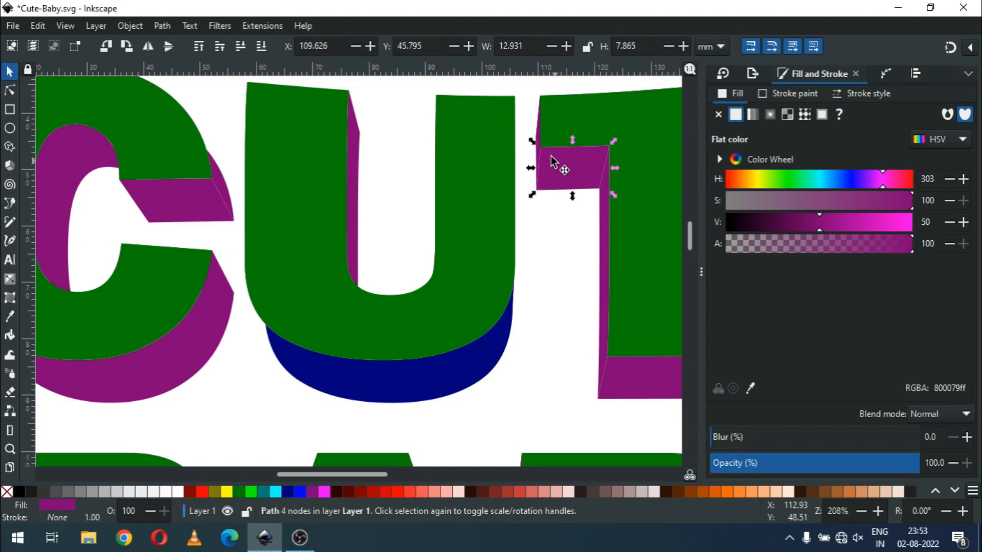
{"action": "left_click_drag", "start_coordinate": [375, 473], "coordinate": [446, 474]}
{"action": "left_click", "coordinate": [503, 376]}
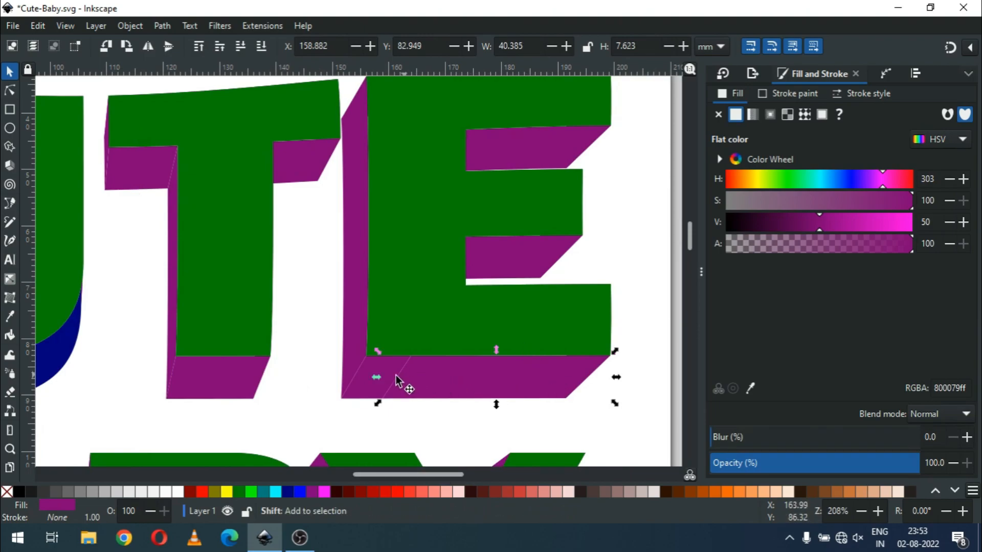
{"action": "left_click", "coordinate": [380, 385], "text": "shift"}
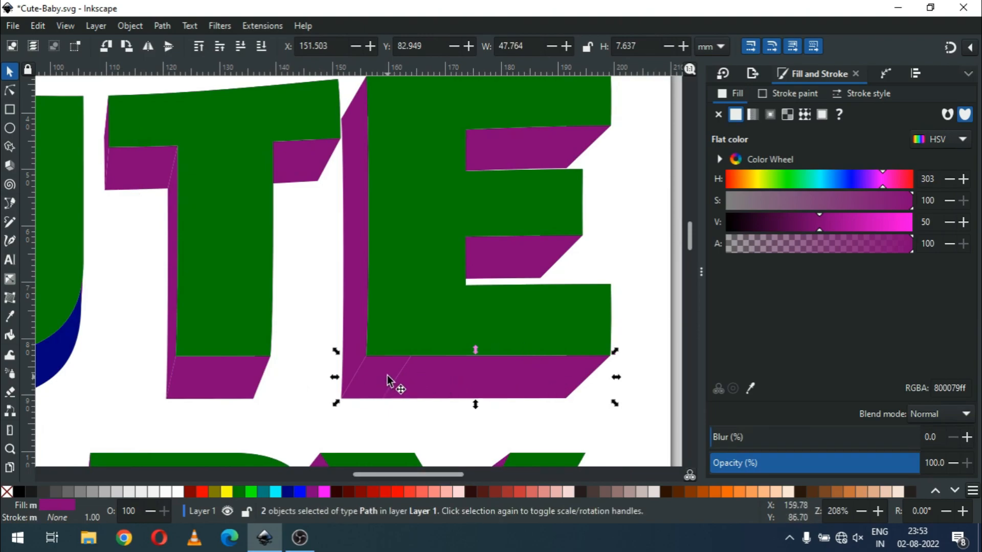
{"action": "left_click", "coordinate": [162, 25]}
{"action": "left_click", "coordinate": [165, 98]}
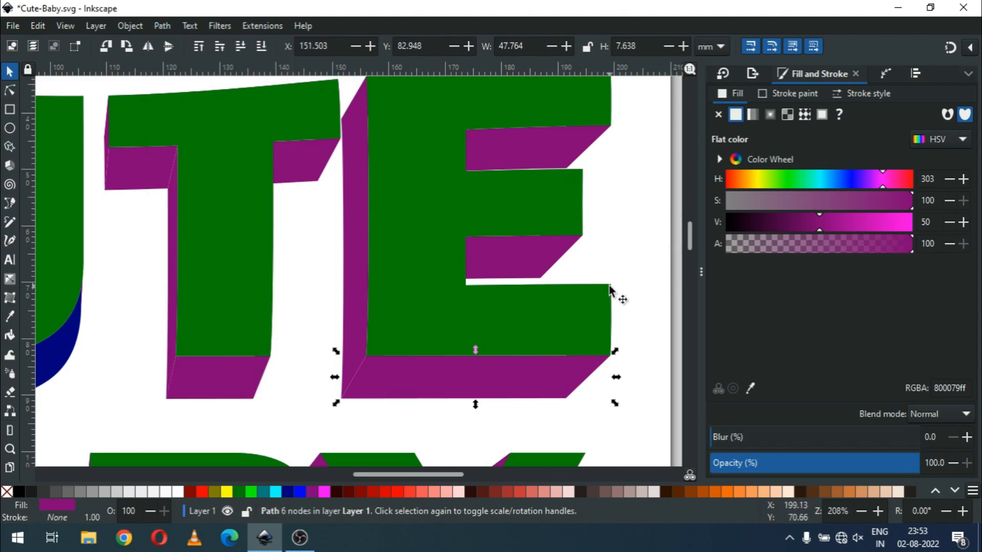
{"action": "key", "text": "minus"}
{"action": "key", "text": "minus"}
{"action": "key", "text": "minus"}
{"action": "key", "text": "minus"}
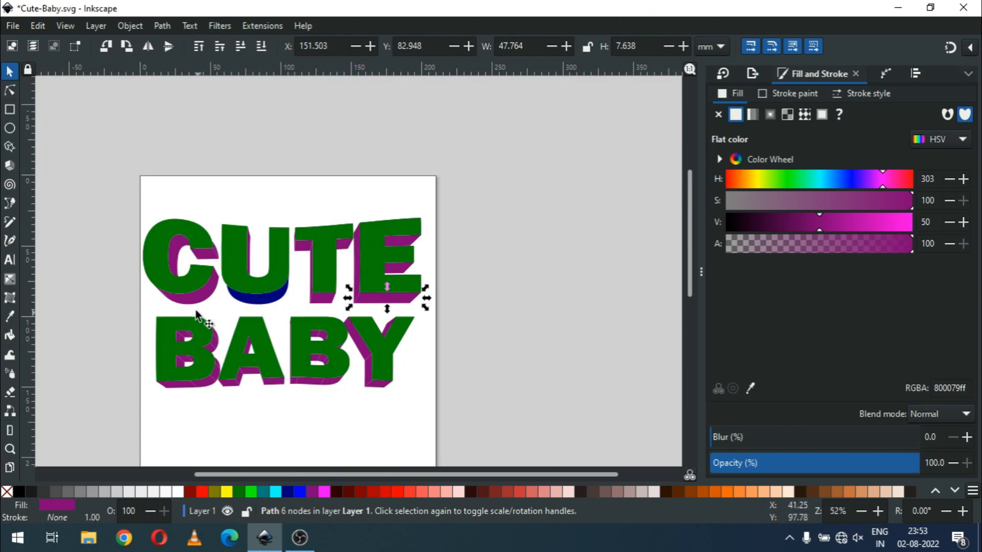
{"action": "key", "text": "z"}
{"action": "left_click_drag", "start_coordinate": [144, 299], "coordinate": [430, 405]}
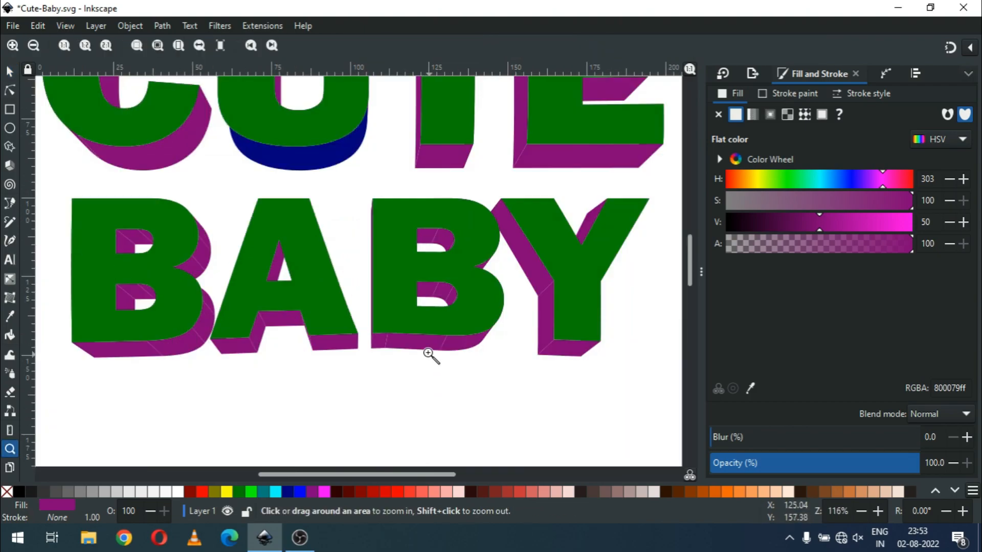
{"action": "left_click", "coordinate": [14, 72]}
{"action": "key", "text": "ctrl+s"}
- Union the four side pieces along the lower outer curve and base of the first B and fill the shape with dark blue (000080ff)
{"action": "key", "text": "z"}
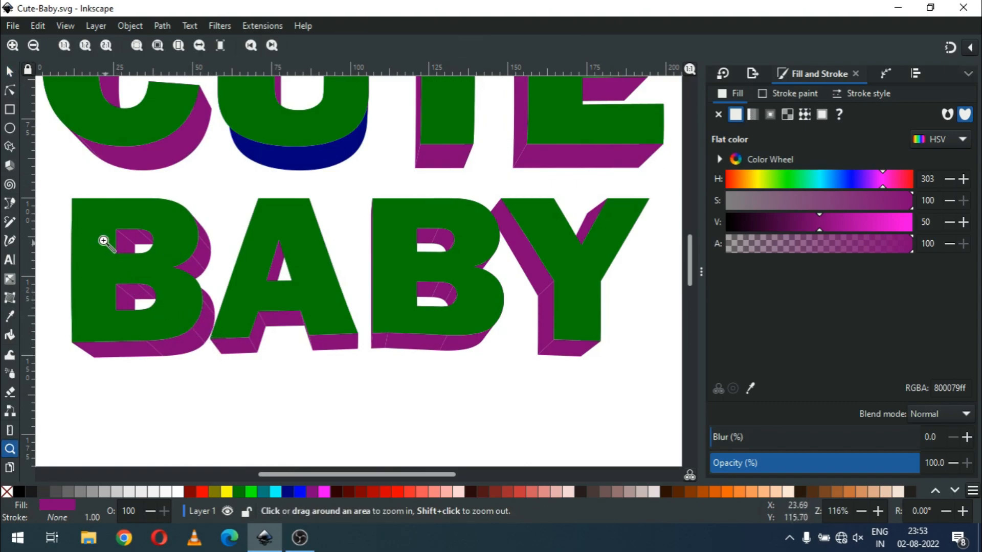
{"action": "left_click_drag", "start_coordinate": [72, 214], "coordinate": [276, 373]}
{"action": "left_click", "coordinate": [12, 72]}
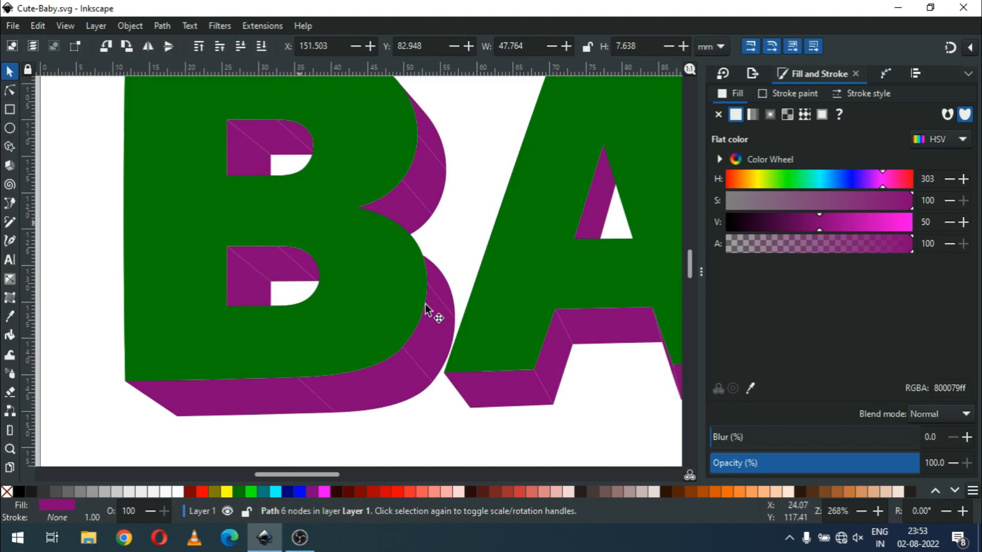
{"action": "left_click", "coordinate": [438, 277]}
{"action": "key", "text": "shift"}
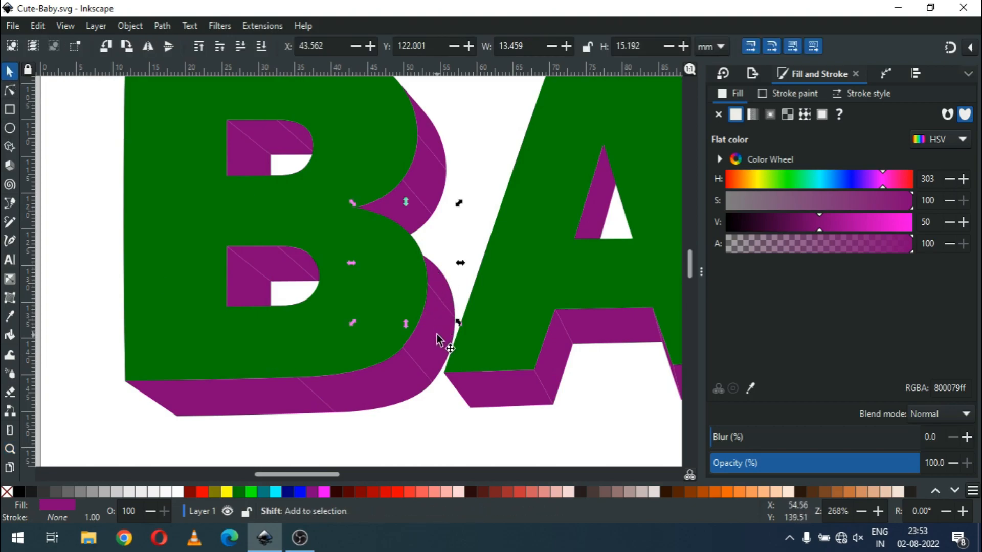
{"action": "left_click", "coordinate": [409, 390], "text": "shift"}
{"action": "left_click", "coordinate": [302, 394], "text": "shift"}
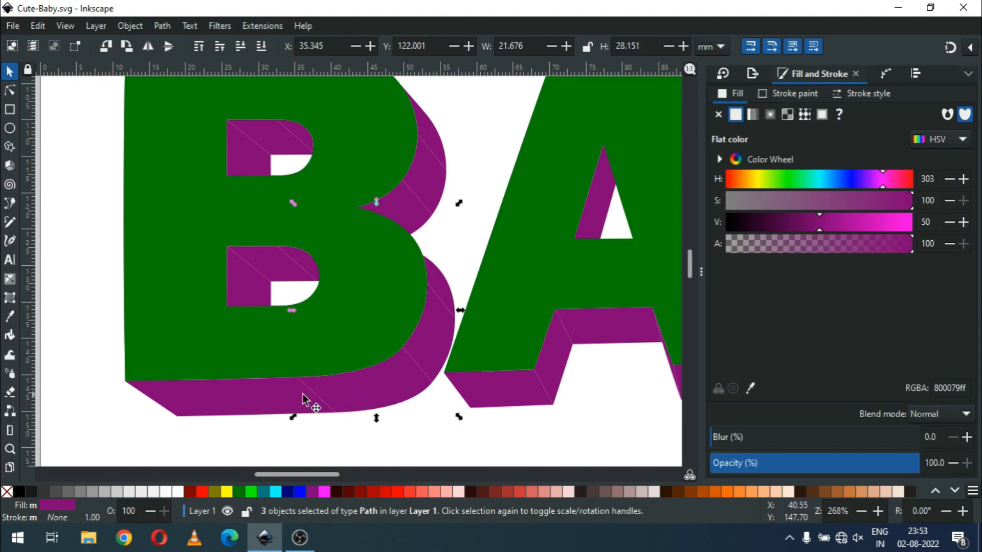
{"action": "left_click", "coordinate": [244, 395], "text": "shift"}
{"action": "left_click", "coordinate": [162, 25]}
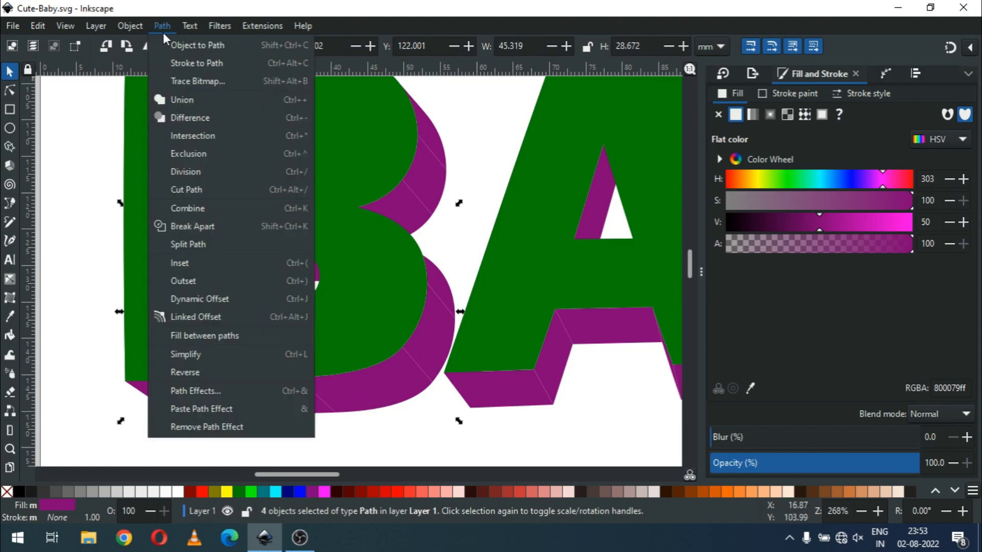
{"action": "left_click", "coordinate": [179, 100]}
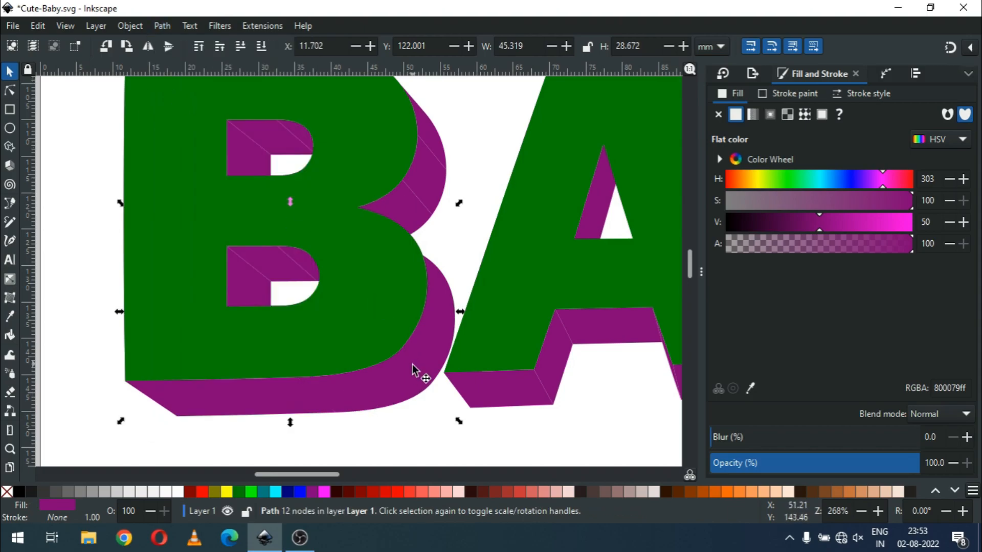
{"action": "left_click", "coordinate": [288, 493]}
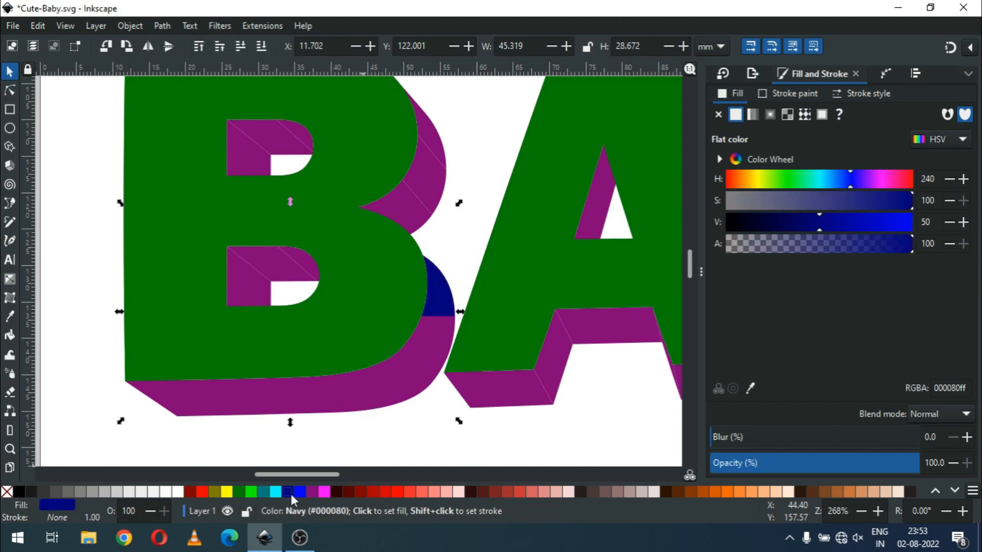
{"action": "left_click", "coordinate": [456, 240]}
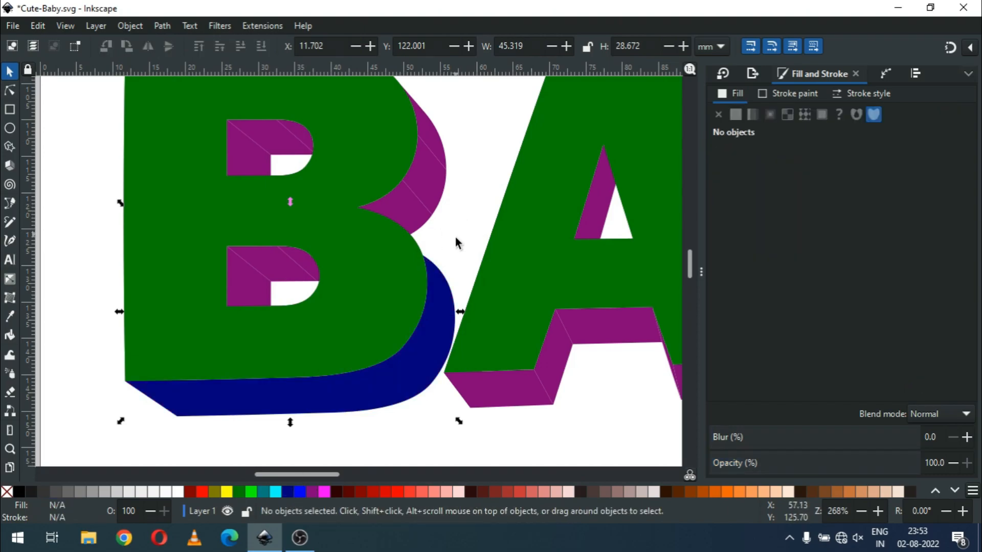
- Union the two upper side pieces inside the first B's lower hole and fill the shape with dark blue (000080ff)
{"action": "left_click", "coordinate": [310, 263]}
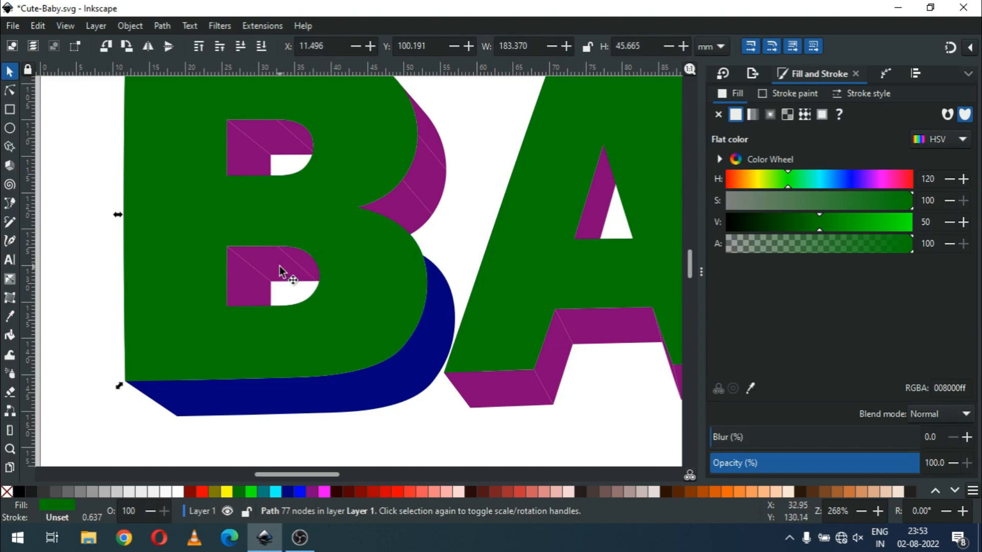
{"action": "left_click", "coordinate": [303, 267]}
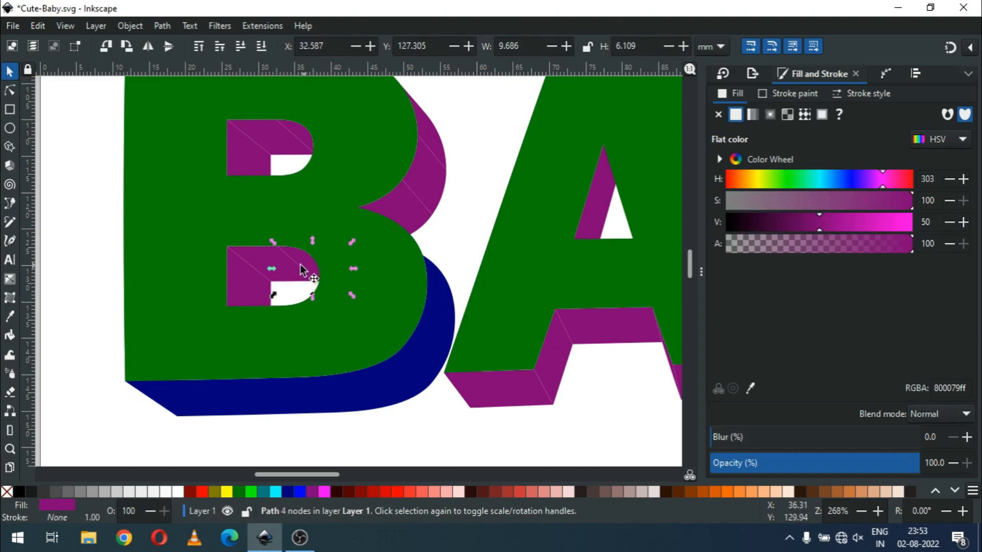
{"action": "left_click", "coordinate": [256, 261], "text": "shift"}
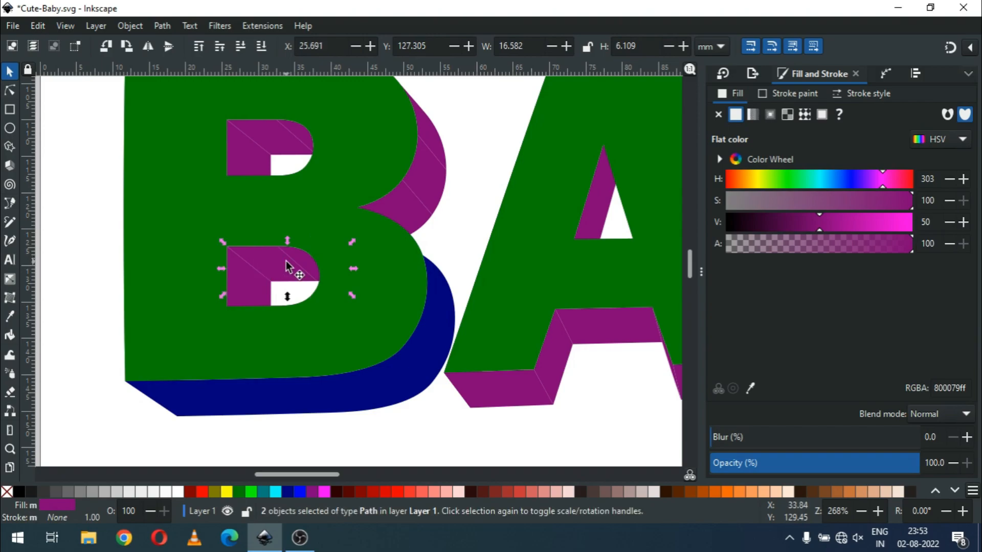
{"action": "left_click", "coordinate": [155, 26]}
{"action": "left_click", "coordinate": [171, 97]}
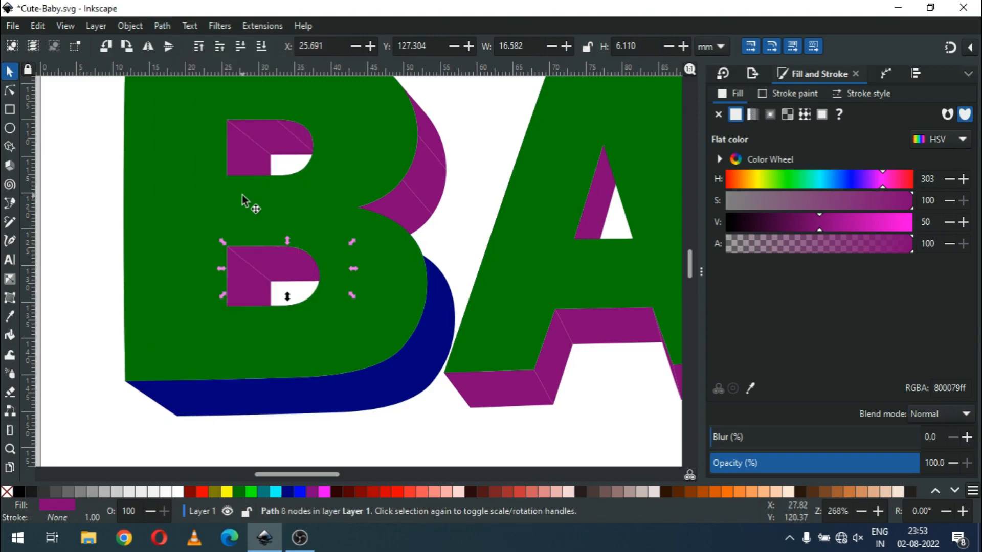
{"action": "left_click", "coordinate": [288, 492]}
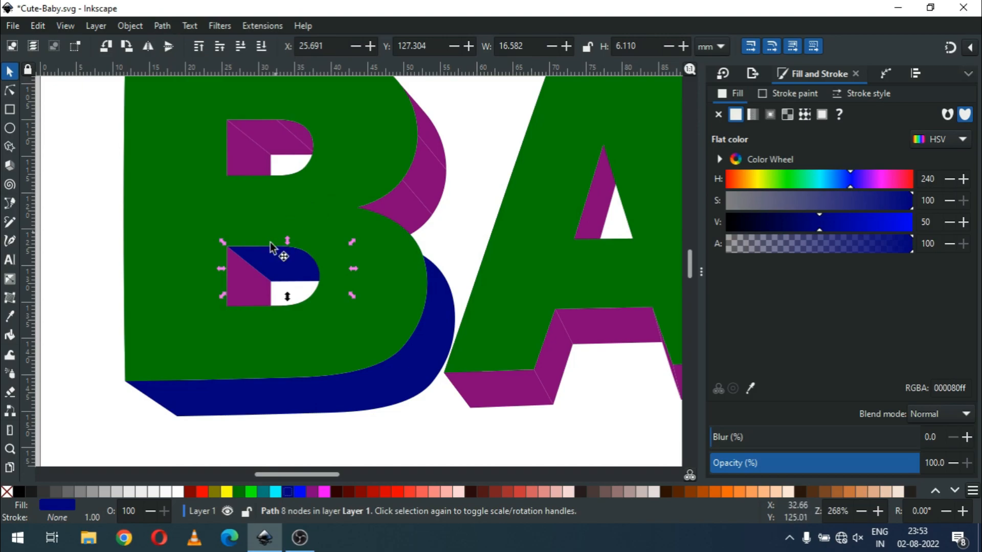
{"action": "left_click", "coordinate": [254, 281]}
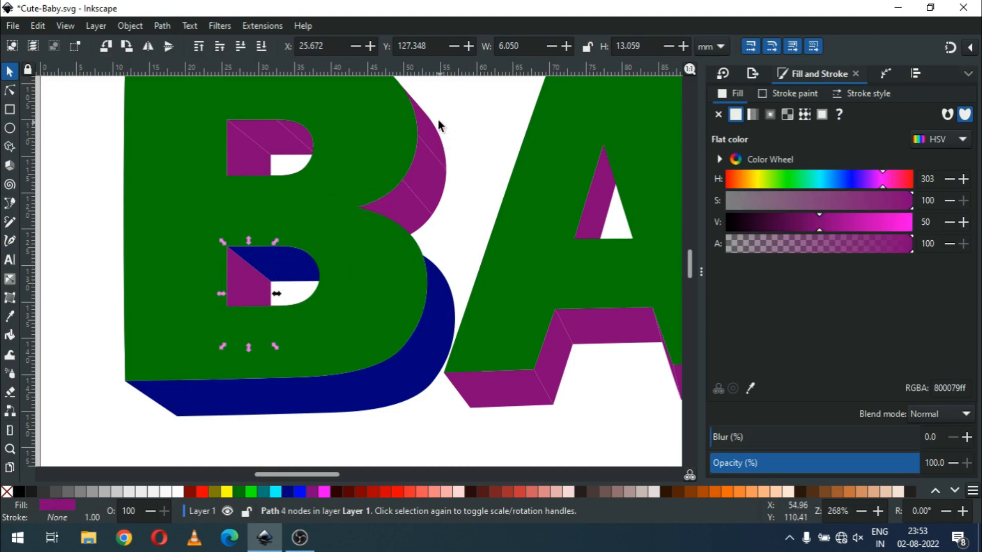
- Union the three side pieces along the outer curve of the first B's upper bowl
{"action": "left_click", "coordinate": [435, 153]}
{"action": "left_click", "coordinate": [413, 214], "text": "shift"}
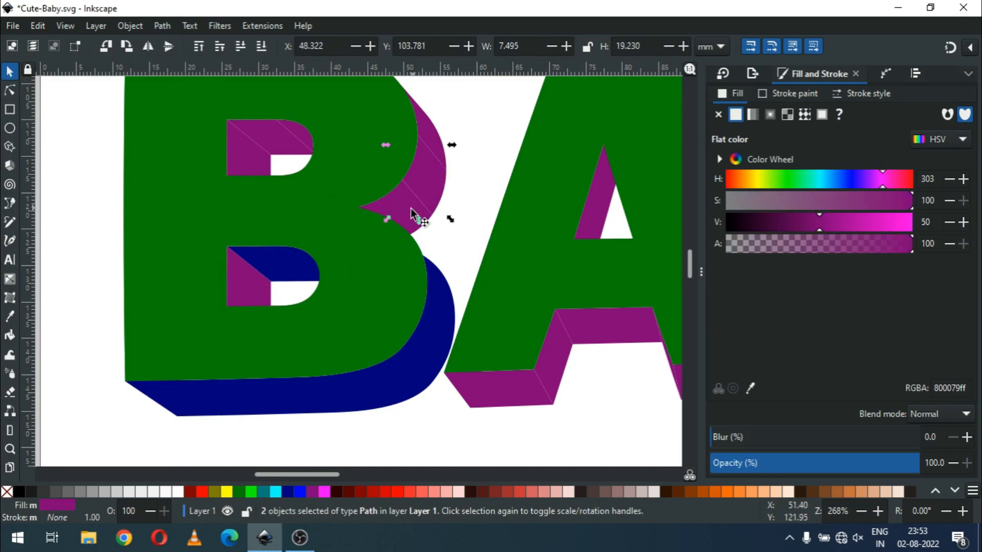
{"action": "left_click", "coordinate": [401, 213], "text": "shift"}
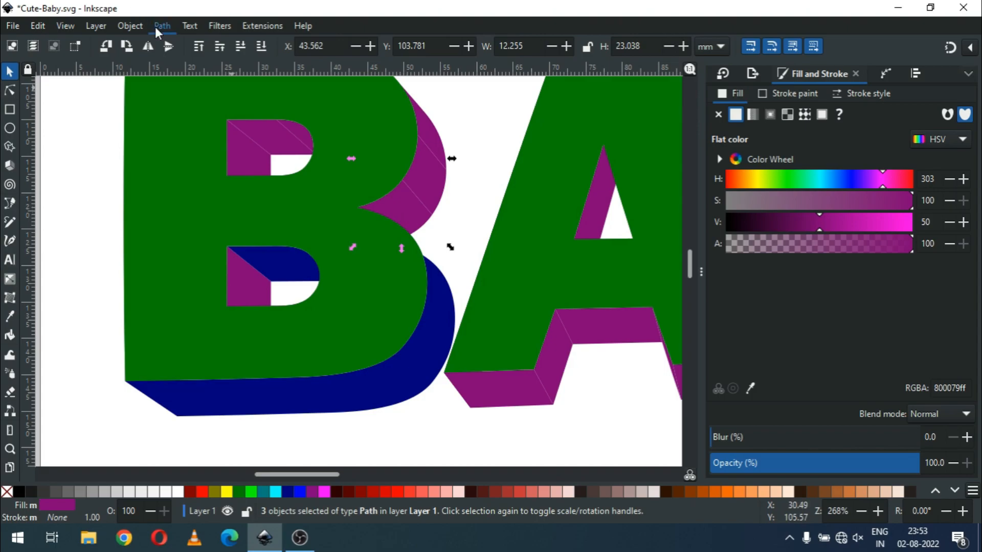
{"action": "left_click", "coordinate": [155, 26]}
{"action": "left_click", "coordinate": [174, 99]}
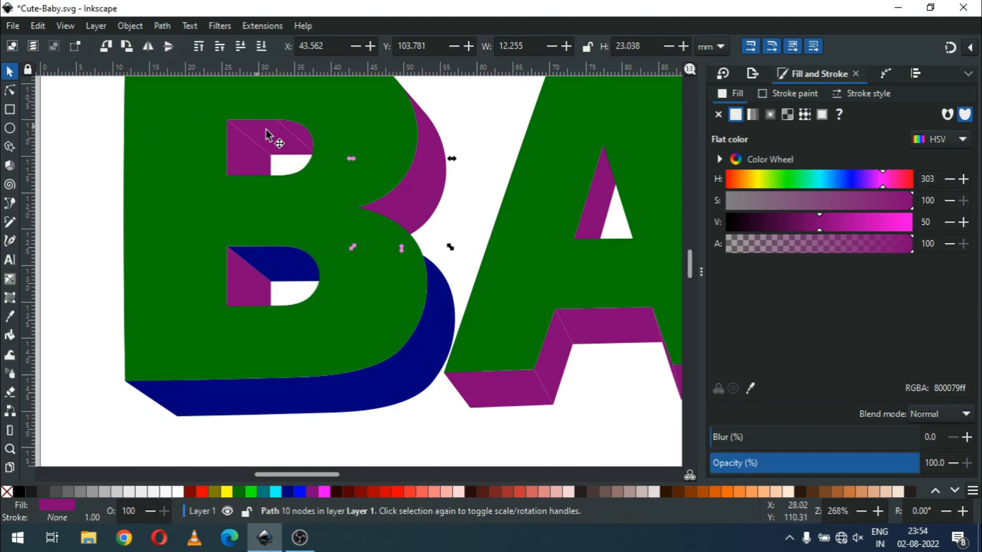
- Union the two upper side pieces inside the first B's upper hole
{"action": "left_click", "coordinate": [300, 141]}
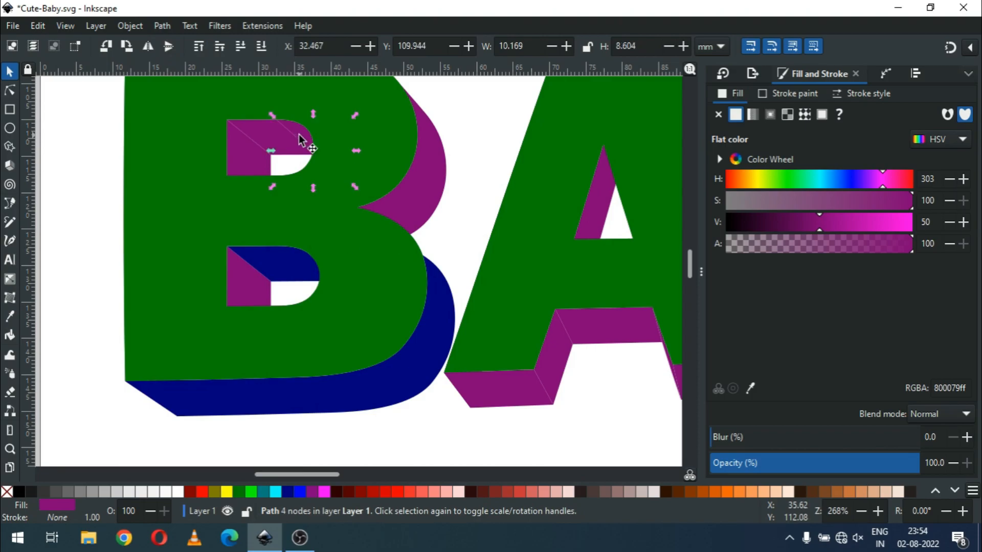
{"action": "left_click", "coordinate": [265, 131], "text": "shift"}
{"action": "left_click", "coordinate": [168, 26]}
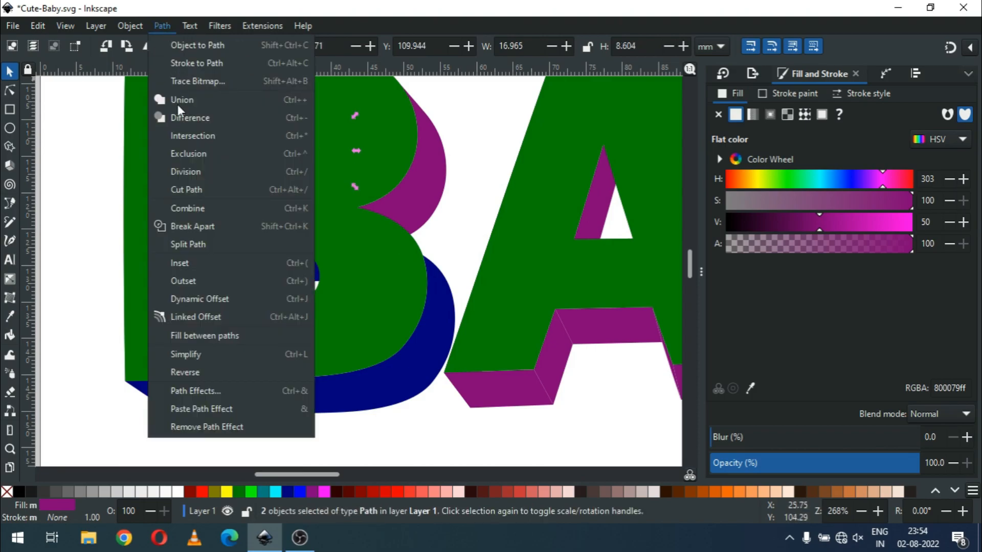
{"action": "left_click", "coordinate": [179, 101]}
{"action": "left_click", "coordinate": [241, 158], "text": "alt"}
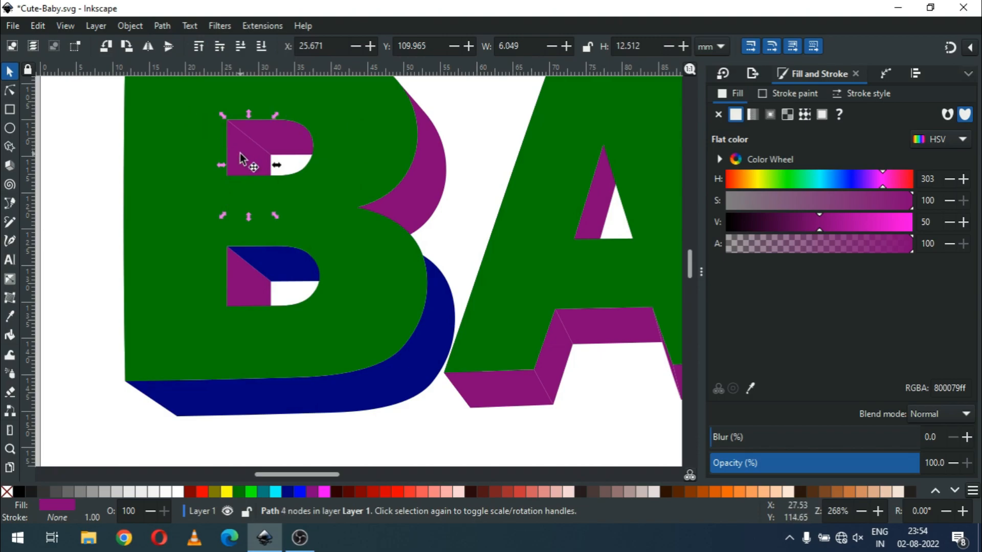
- Union the three side pieces along the base of the second B
{"action": "left_click", "coordinate": [471, 112]}
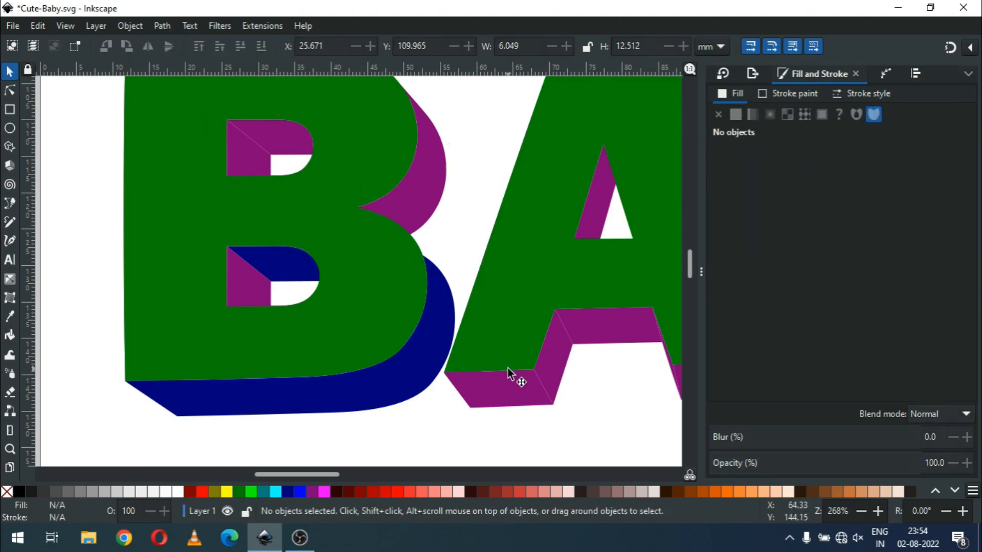
{"action": "key", "text": "minus"}
{"action": "key", "text": "minus"}
{"action": "key", "text": "minus"}
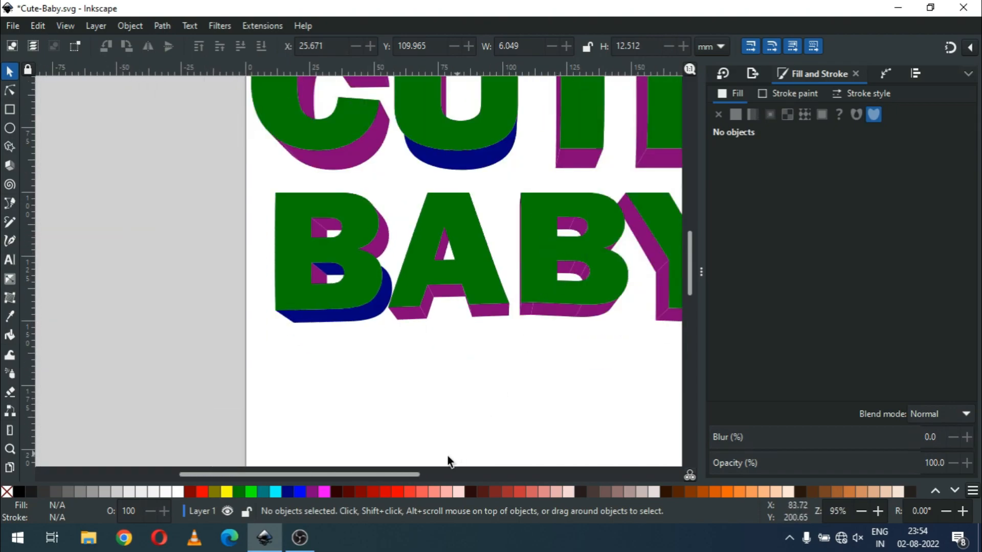
{"action": "left_click_drag", "start_coordinate": [380, 475], "coordinate": [455, 476]}
{"action": "key", "text": "z"}
{"action": "left_click_drag", "start_coordinate": [316, 180], "coordinate": [558, 354]}
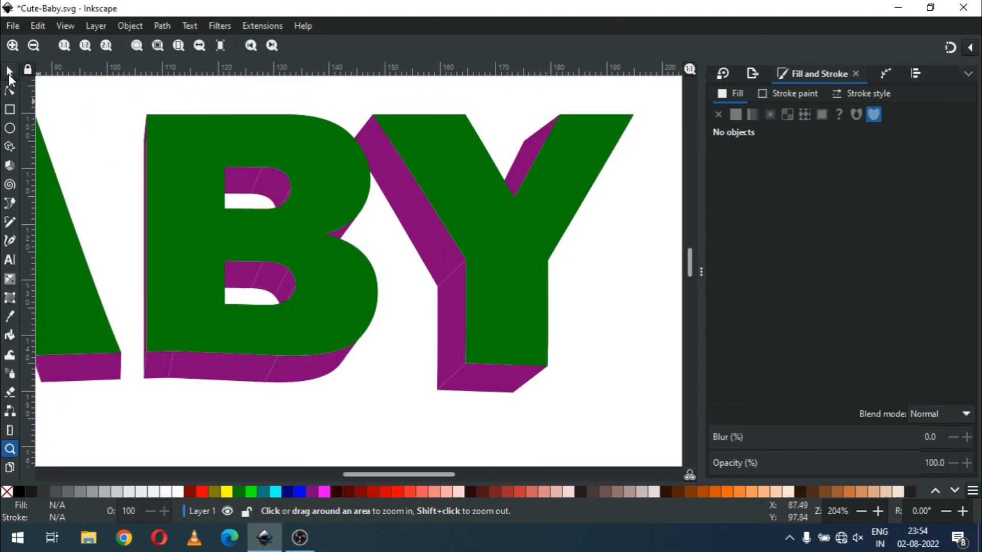
{"action": "left_click", "coordinate": [9, 72]}
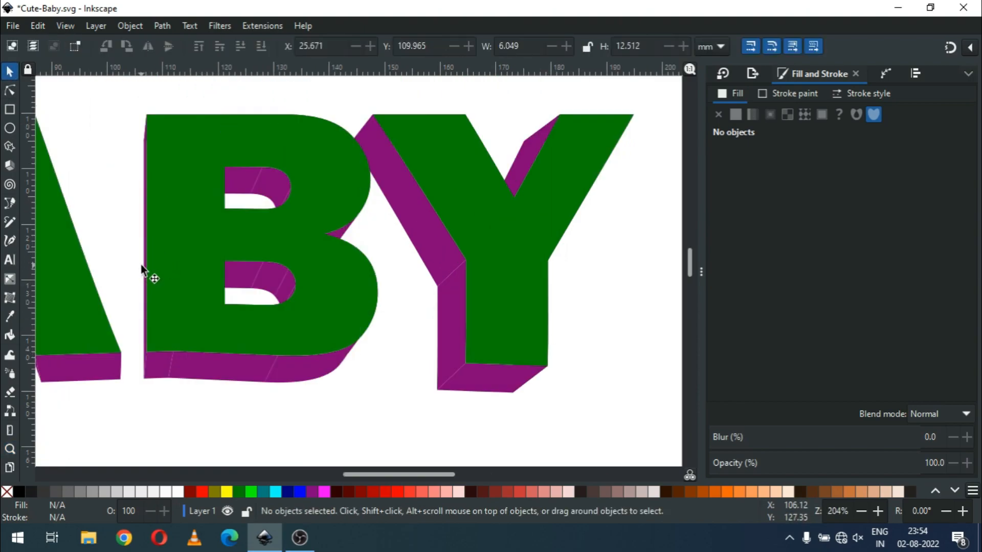
{"action": "left_click", "coordinate": [143, 272]}
{"action": "left_click", "coordinate": [156, 364]}
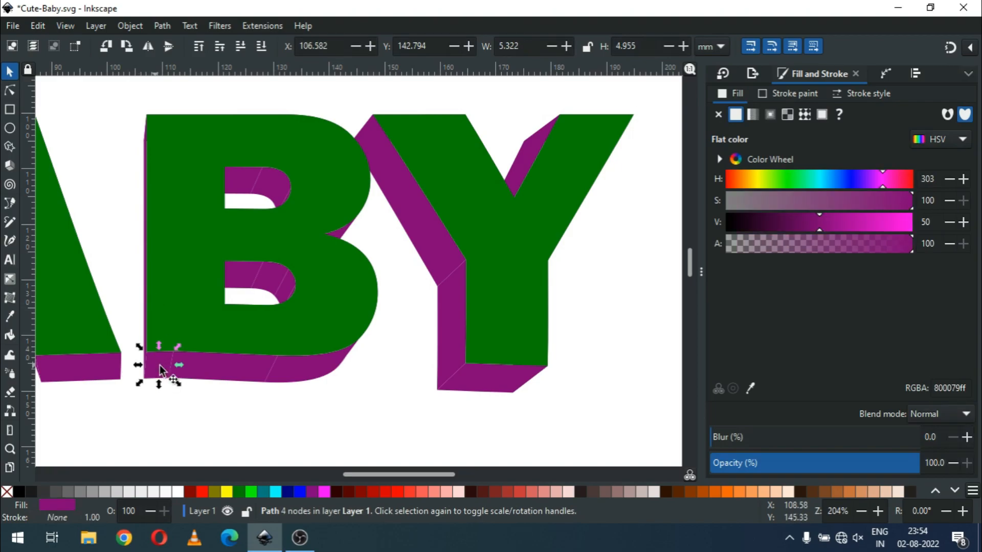
{"action": "left_click", "coordinate": [236, 370], "text": "shift"}
{"action": "left_click", "coordinate": [316, 376], "text": "shift"}
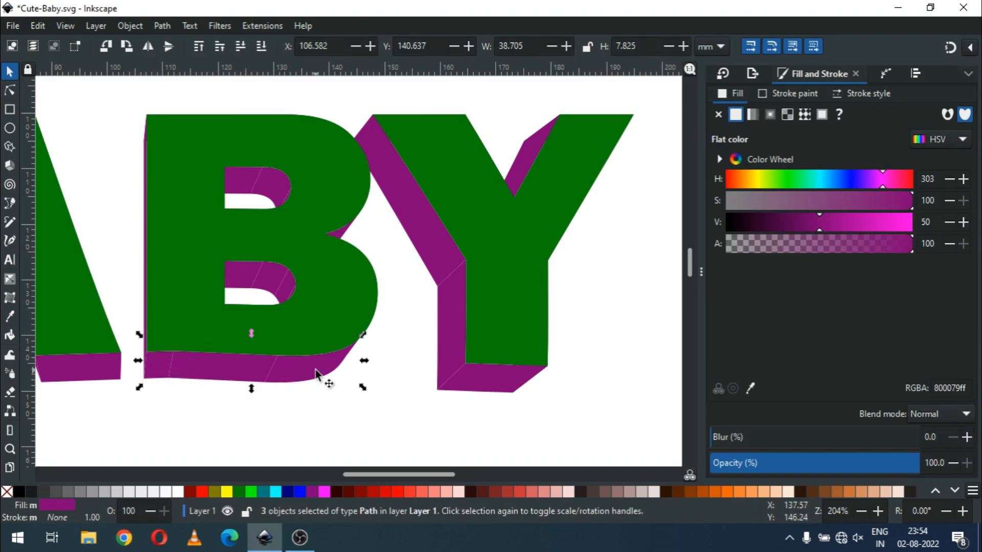
{"action": "left_click", "coordinate": [162, 26]}
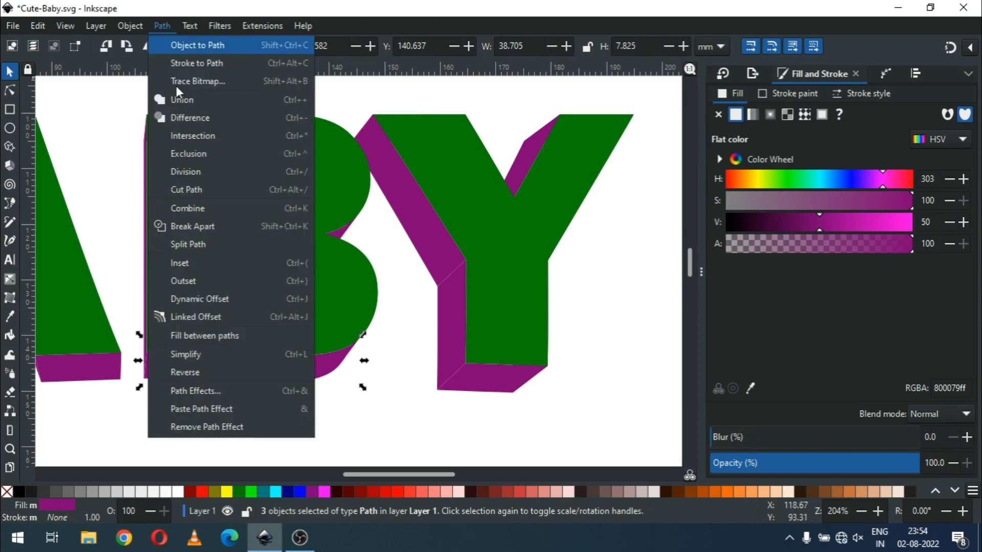
{"action": "left_click", "coordinate": [177, 92]}
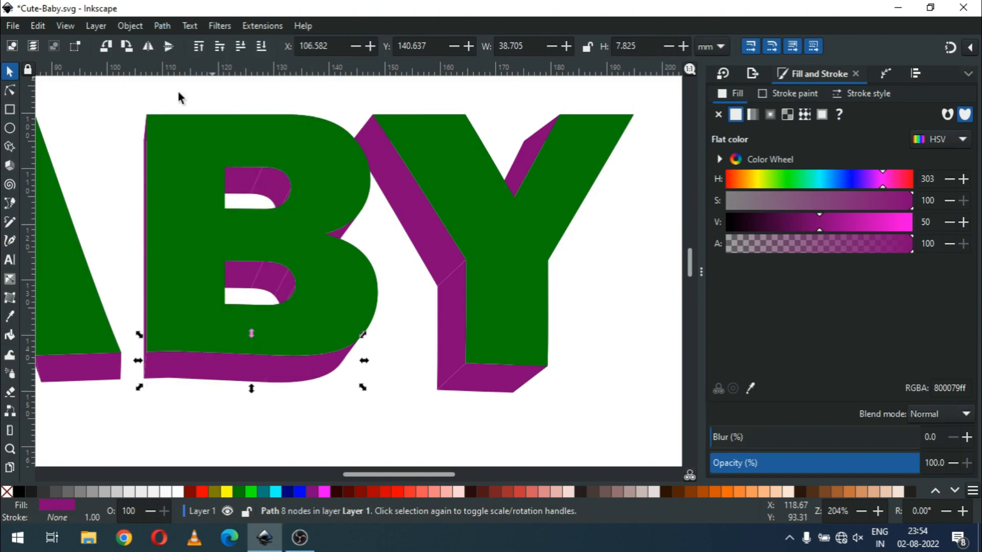
- Union three of the side pieces inside the second B's lower hole
{"action": "left_click", "coordinate": [289, 289]}
{"action": "left_click", "coordinate": [288, 287]}
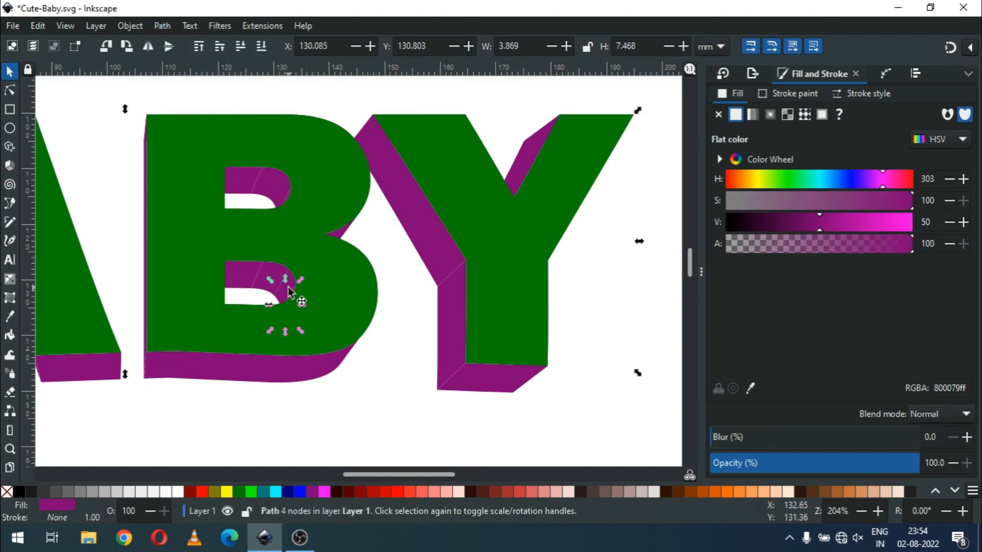
{"action": "left_click", "coordinate": [274, 276], "text": "shift"}
{"action": "left_click", "coordinate": [230, 279], "text": "shift"}
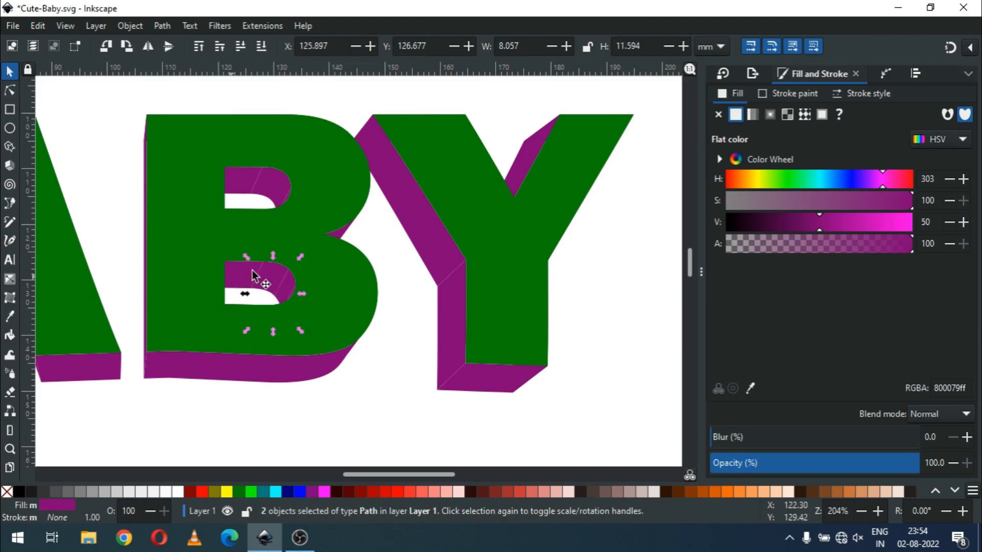
{"action": "left_click", "coordinate": [163, 25]}
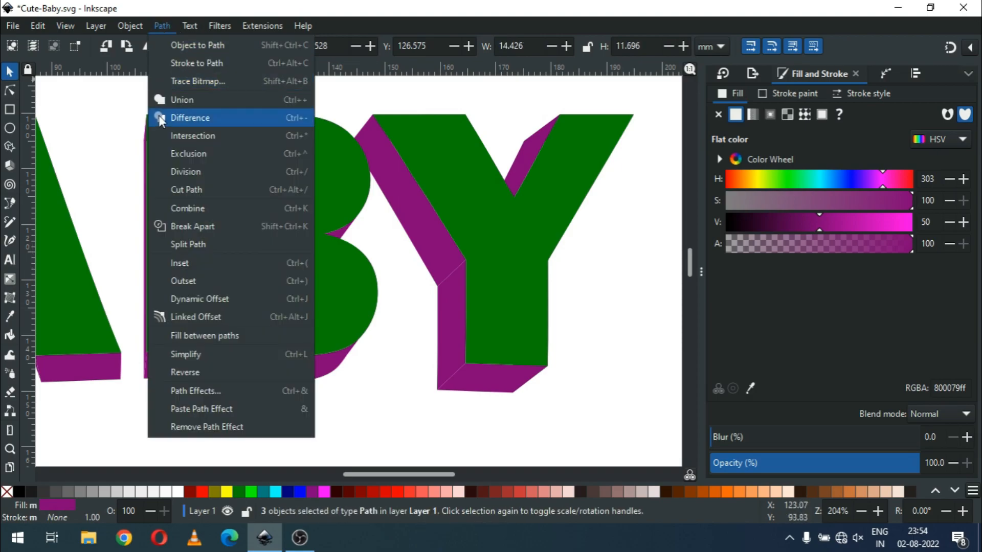
{"action": "left_click", "coordinate": [162, 100]}
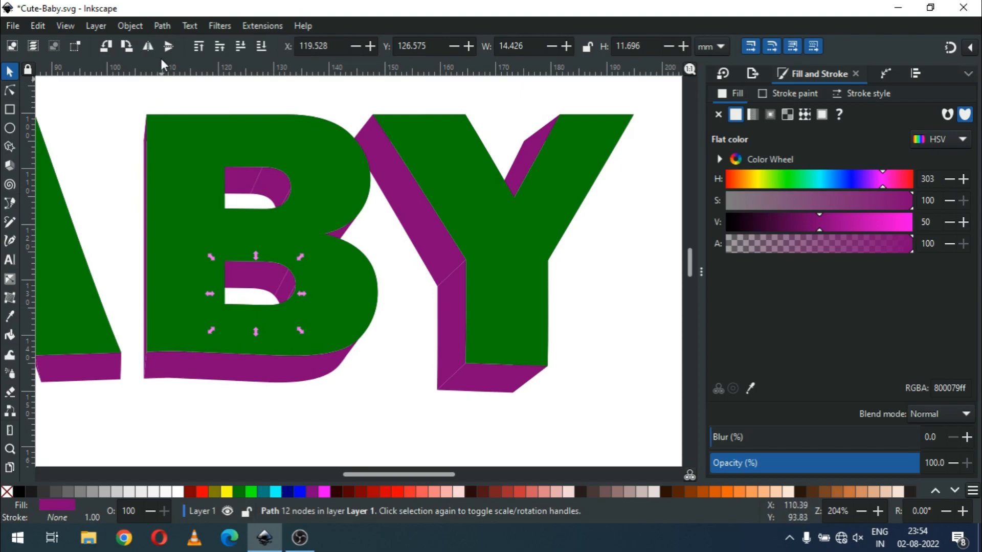
{"action": "left_click", "coordinate": [162, 25]}
{"action": "left_click", "coordinate": [176, 99]}
{"action": "left_click", "coordinate": [264, 93]}
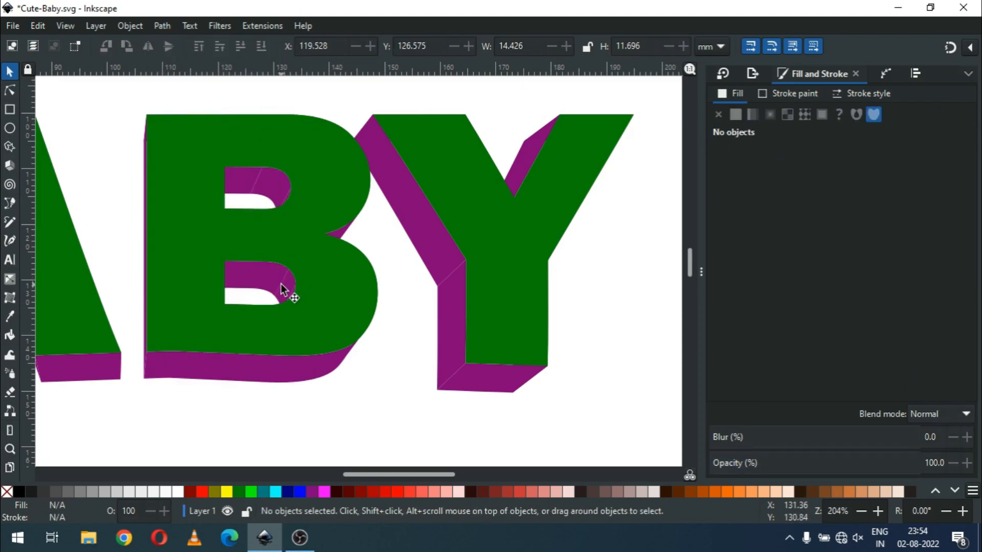
- Union the remaining curved side piece with the merged shape inside the second B's lower hole
{"action": "left_click", "coordinate": [288, 287]}
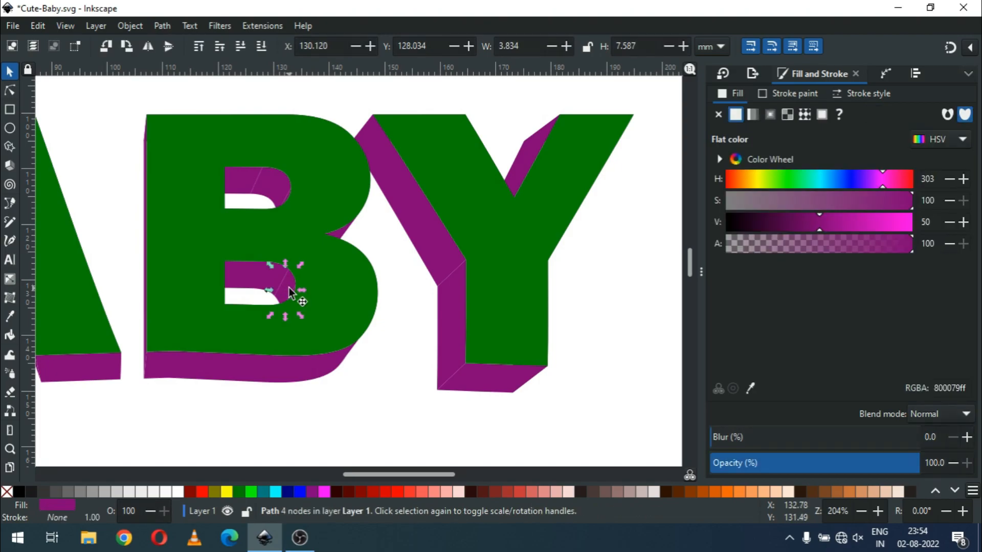
{"action": "left_click", "coordinate": [262, 287], "text": "shift"}
{"action": "left_click", "coordinate": [165, 28]}
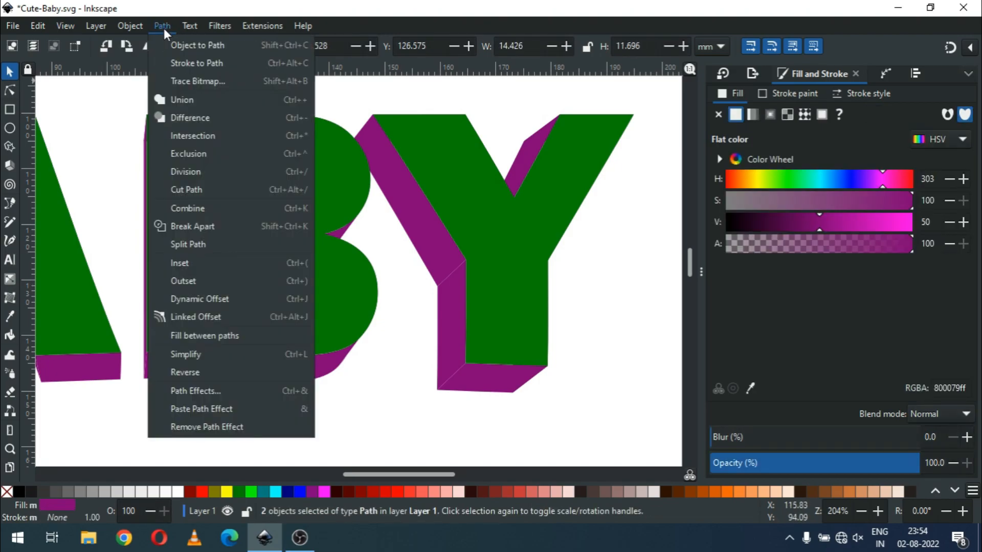
{"action": "left_click", "coordinate": [183, 109]}
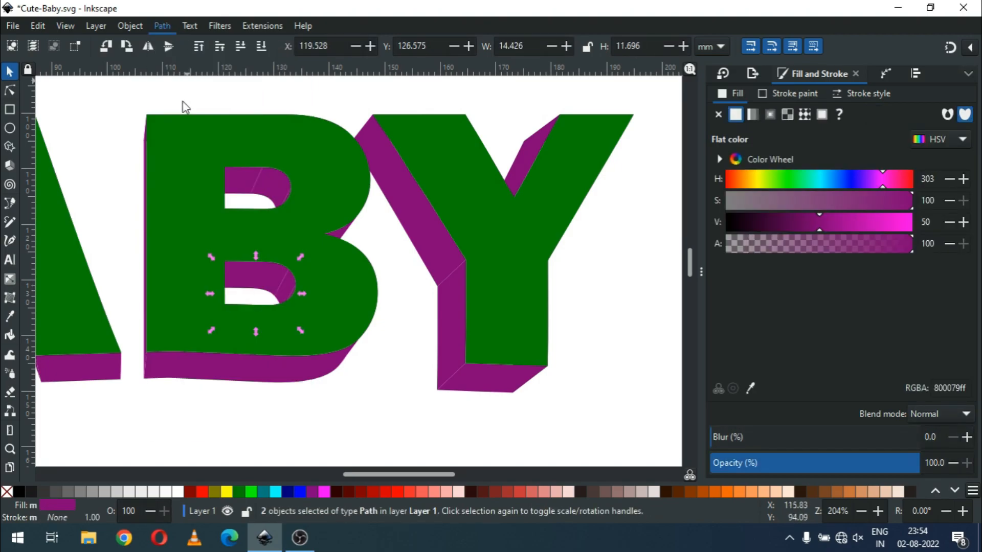
- Union the two side pieces inside the second B's upper hole
{"action": "left_click", "coordinate": [280, 190]}
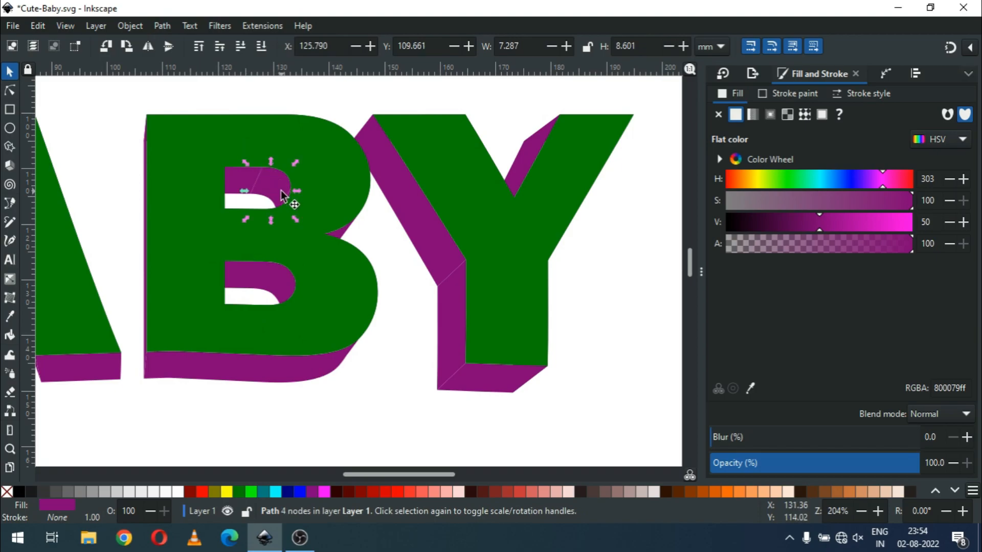
{"action": "left_click", "coordinate": [252, 189], "text": "shift"}
{"action": "left_click", "coordinate": [161, 26]}
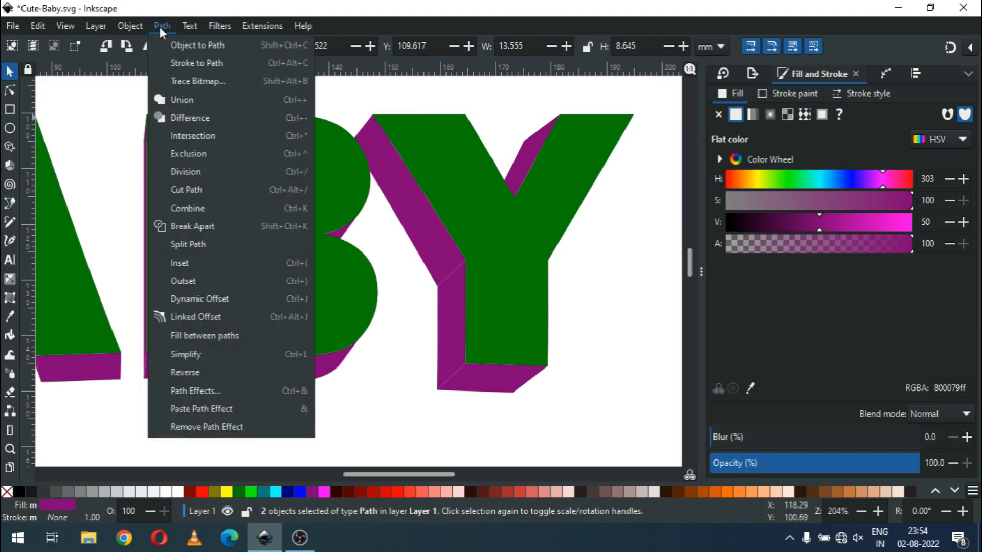
{"action": "left_click", "coordinate": [176, 98]}
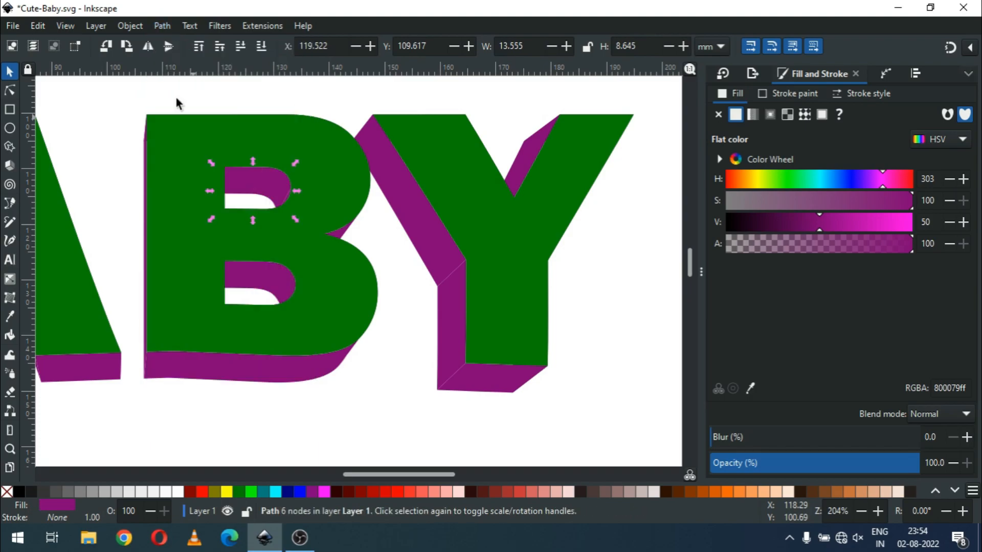
{"action": "left_click", "coordinate": [500, 112]}
{"action": "left_click", "coordinate": [430, 246]}
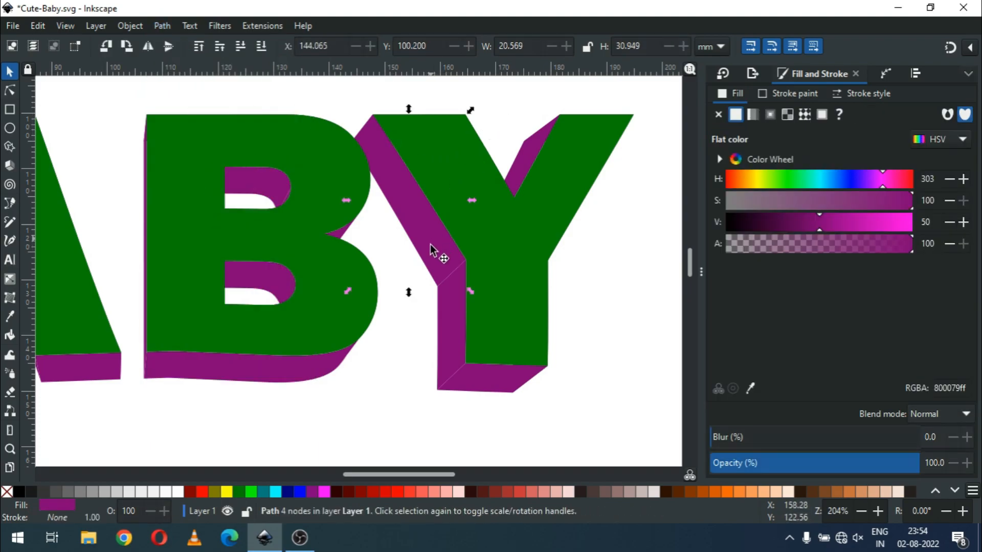
{"action": "left_click", "coordinate": [455, 325], "text": "shift"}
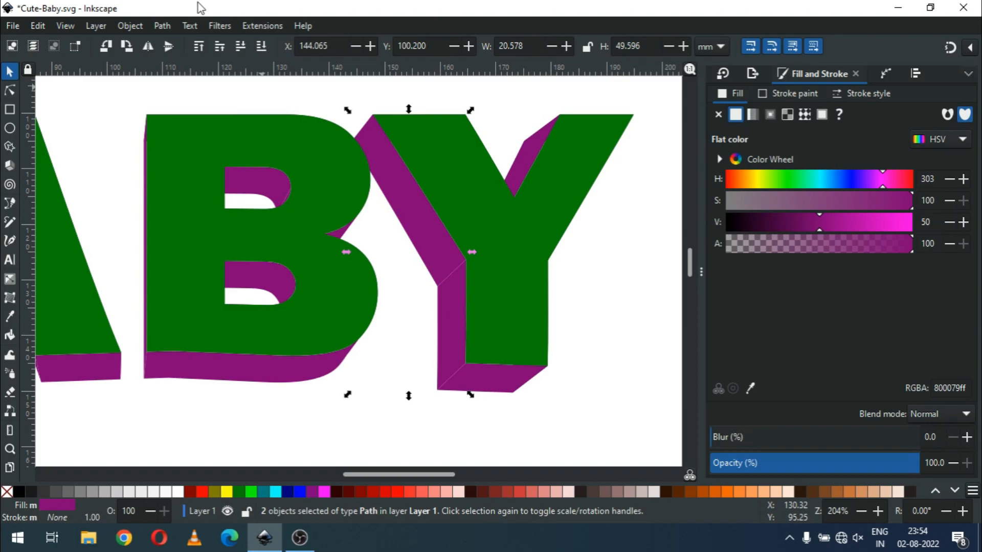
{"action": "left_click", "coordinate": [583, 320]}
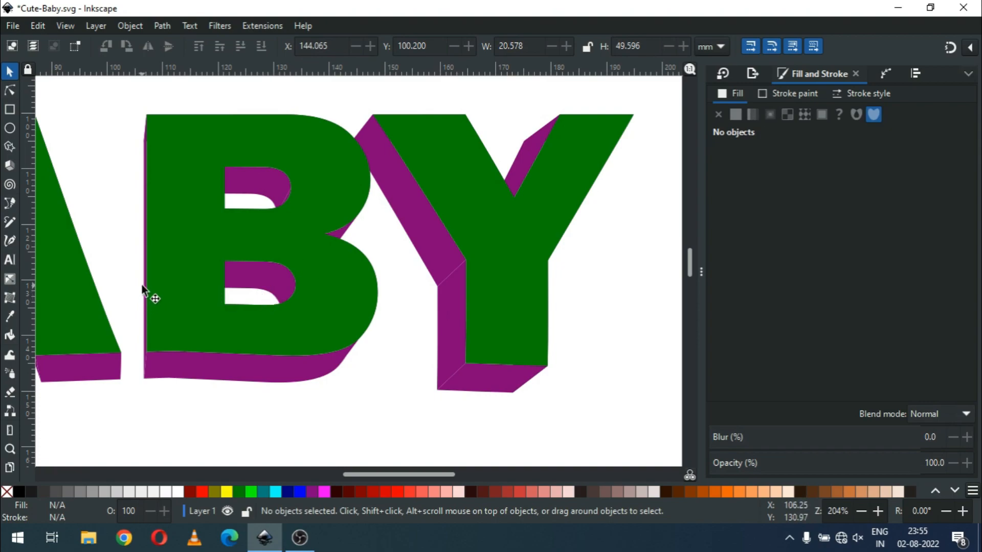
- Examine the thin side piece along the second B's straight vertical edge and check it against the whole lettering
{"action": "key", "text": "z"}
{"action": "left_click_drag", "start_coordinate": [130, 205], "coordinate": [221, 280]}
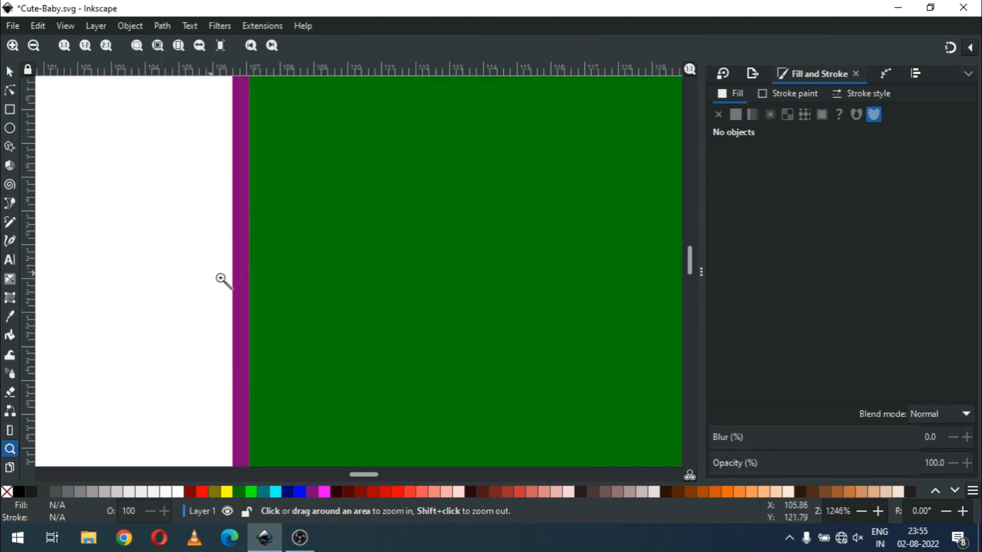
{"action": "left_click", "coordinate": [9, 71]}
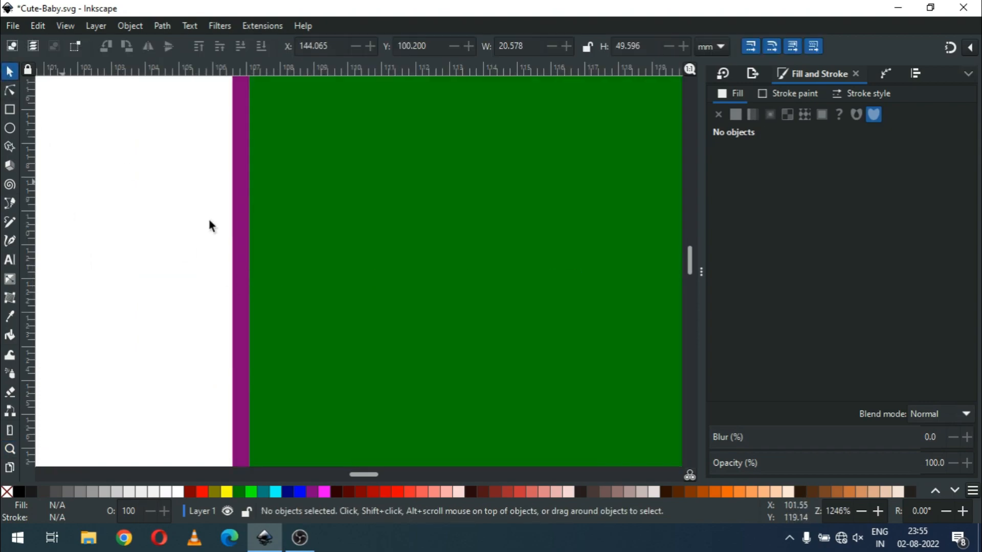
{"action": "left_click", "coordinate": [240, 261]}
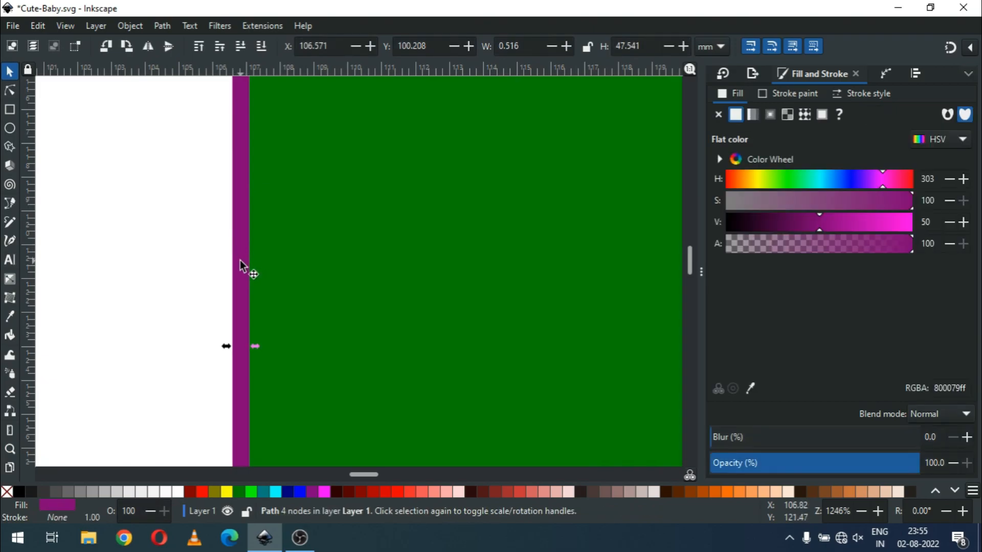
{"action": "key", "text": "minus"}
{"action": "key", "text": "minus"}
{"action": "key", "text": "minus"}
{"action": "key", "text": "minus"}
{"action": "key", "text": "minus"}
{"action": "key", "text": "minus"}
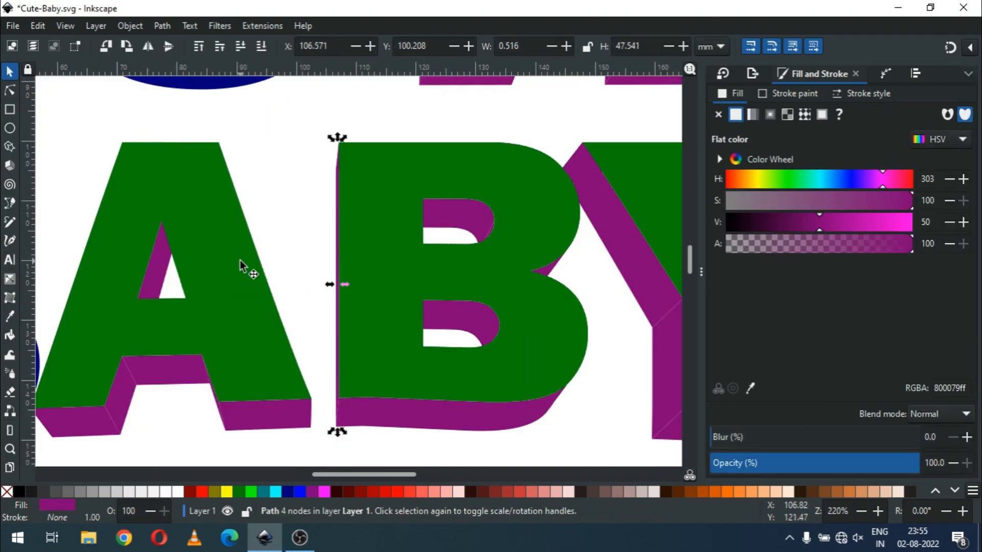
{"action": "key", "text": "minus"}
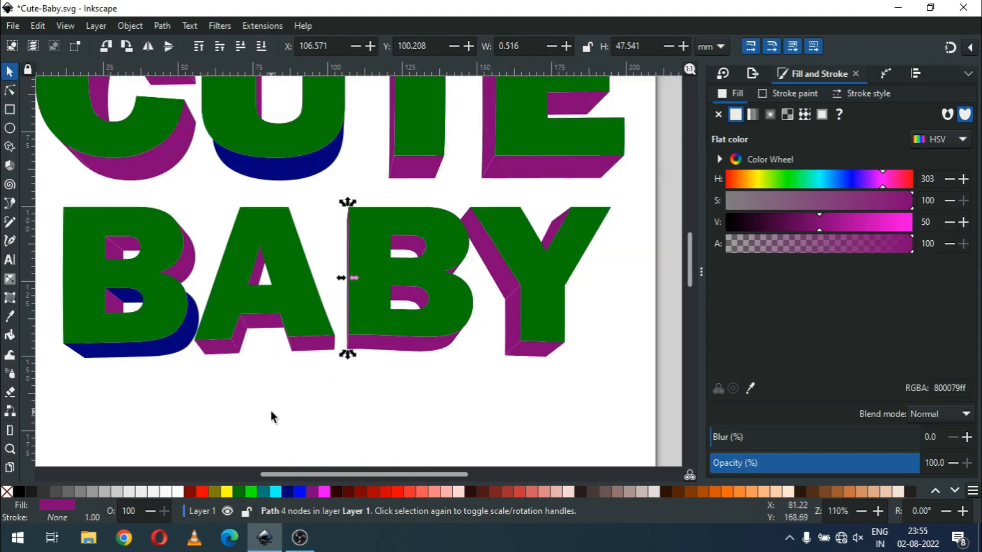
{"action": "key", "text": "minus"}
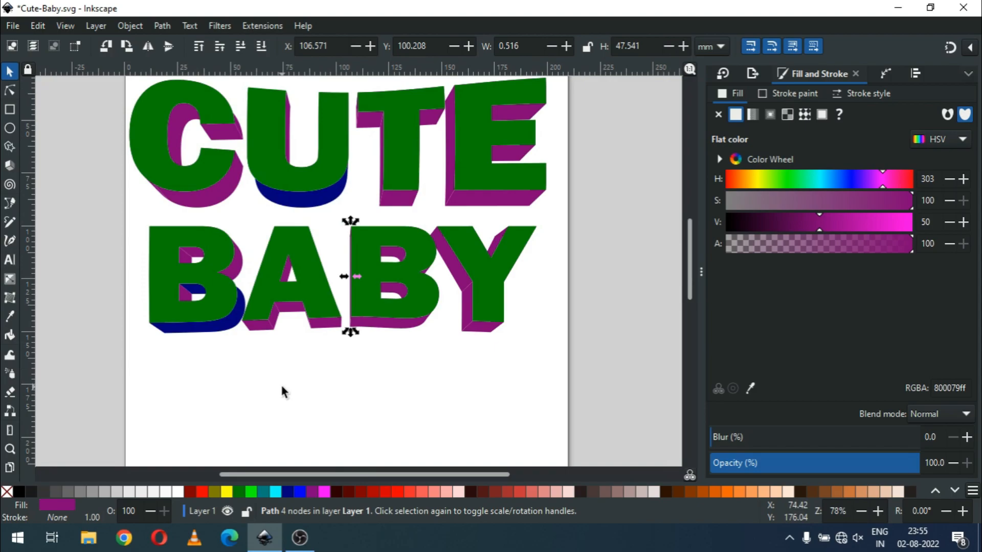
- Deselect everything and save the drawing
{"action": "left_click", "coordinate": [280, 383]}
{"action": "key", "text": "ctrl+s"}
{"action": "key", "text": "ctrl+s"}
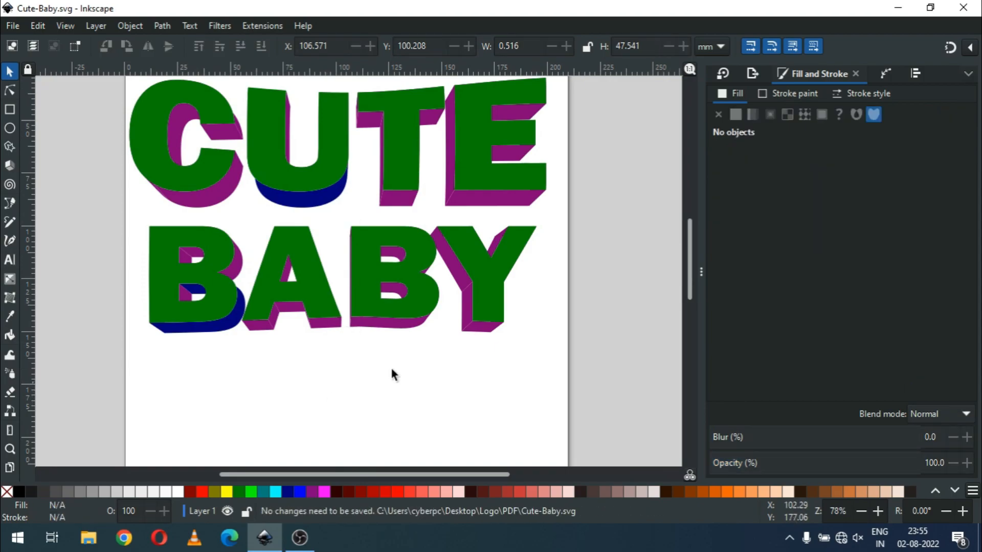
- Raise the outer node of the side piece at the C's upper end to about X 50.1 mm, Y 41.7 mm
{"action": "left_click_drag", "start_coordinate": [687, 268], "coordinate": [685, 262]}
{"action": "scroll", "coordinate": [686, 266], "scroll_direction": "up", "scroll_amount": 1}
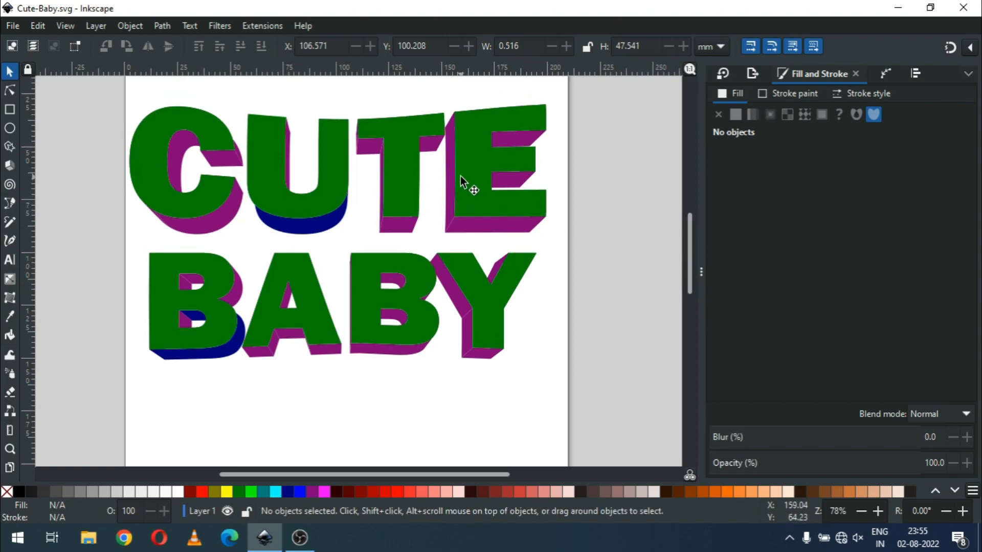
{"action": "key", "text": "z"}
{"action": "left_click_drag", "start_coordinate": [162, 125], "coordinate": [296, 175]}
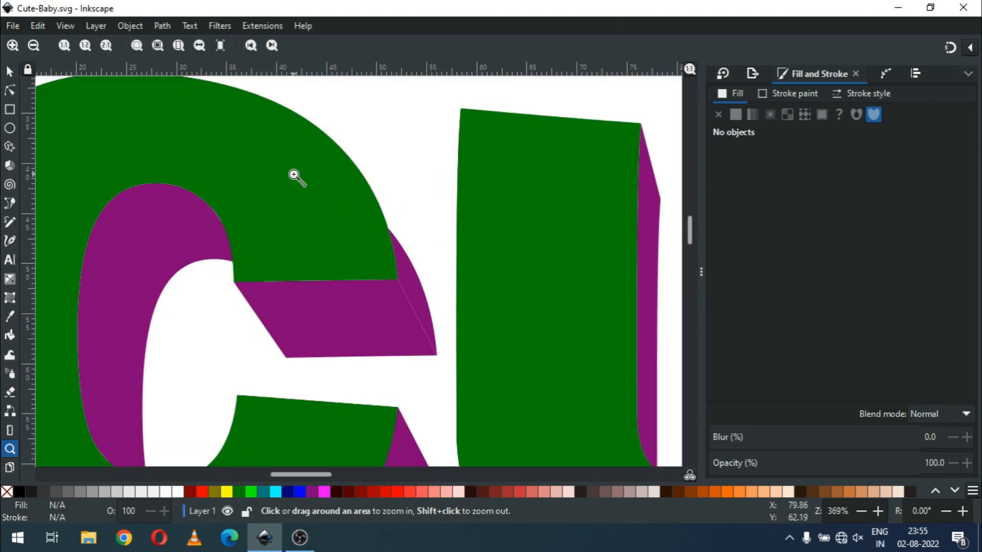
{"action": "left_click", "coordinate": [9, 92]}
{"action": "left_click", "coordinate": [415, 275]}
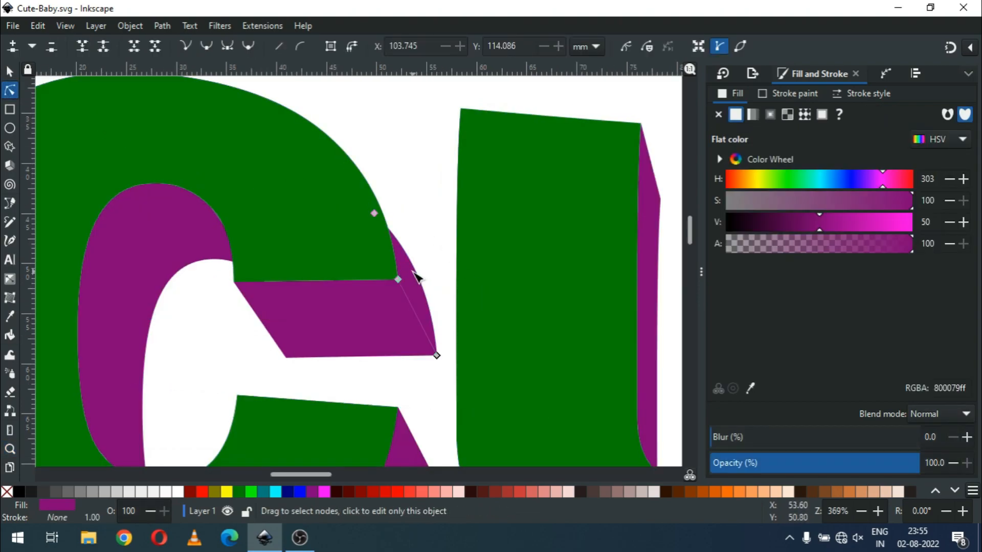
{"action": "left_click_drag", "start_coordinate": [376, 215], "coordinate": [378, 191]}
{"action": "left_click", "coordinate": [412, 180]}
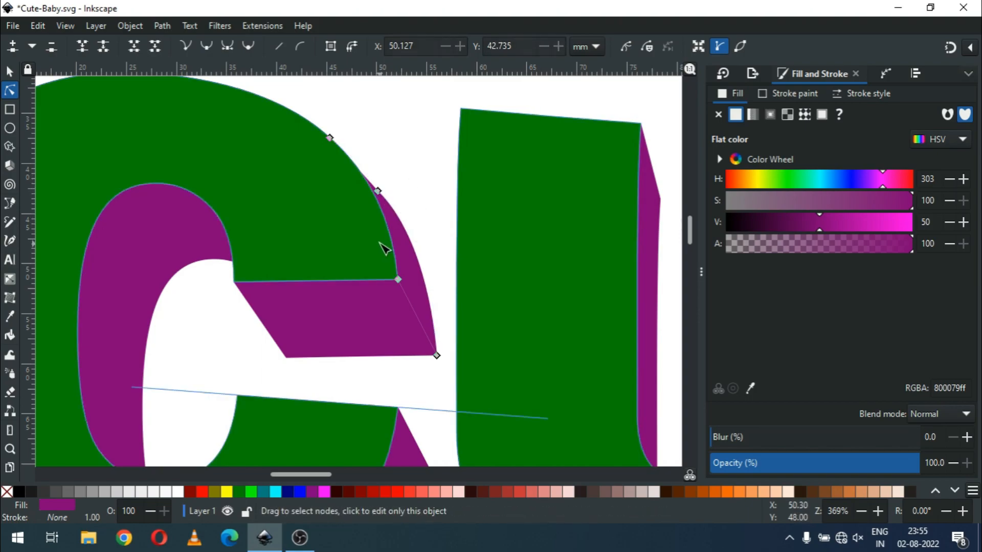
{"action": "left_click_drag", "start_coordinate": [379, 191], "coordinate": [381, 185]}
{"action": "left_click", "coordinate": [423, 184]}
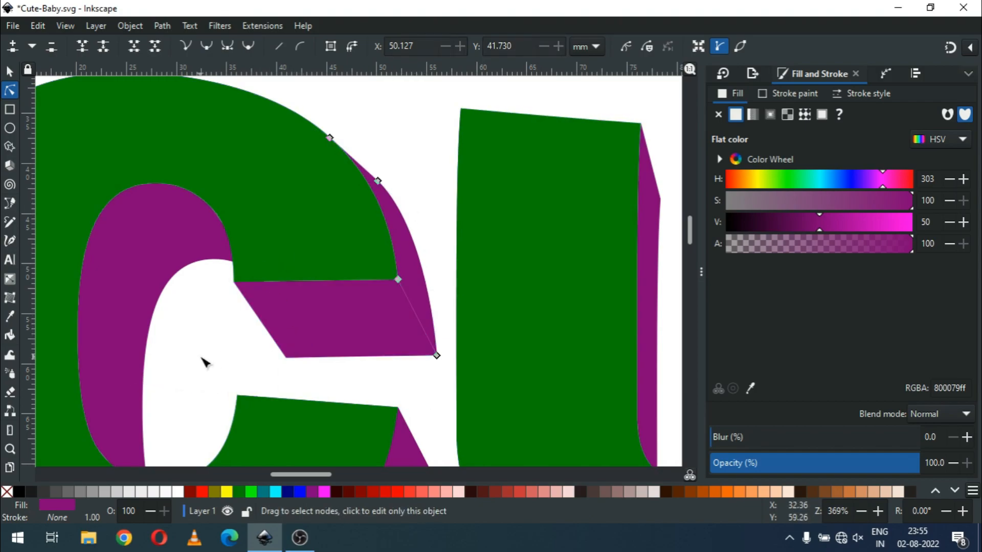
{"action": "key", "text": "minus"}
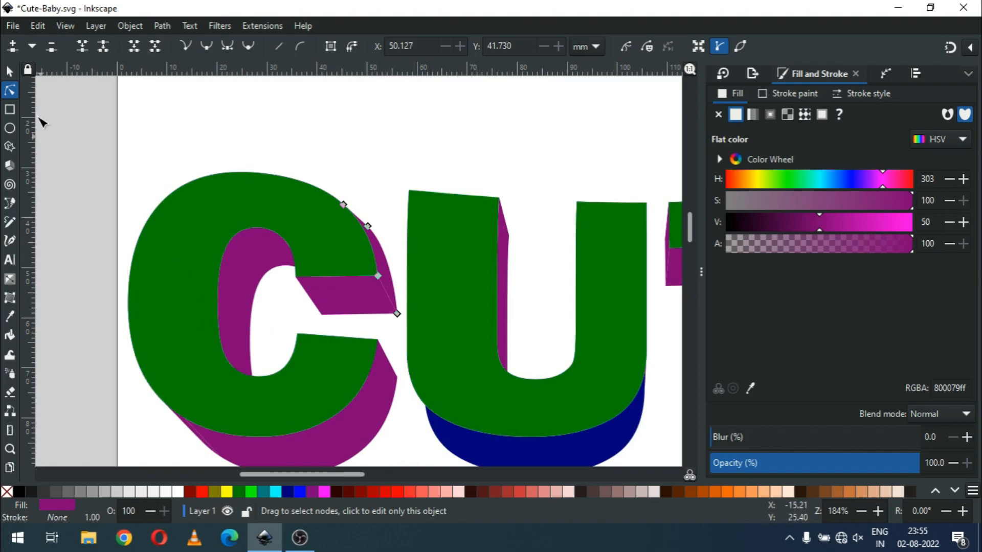
- Delete the outer node of the side piece at the C's upper end, between its upper tip and lower corner, and deselect the piece
{"action": "left_click", "coordinate": [9, 72]}
{"action": "left_click", "coordinate": [301, 150]}
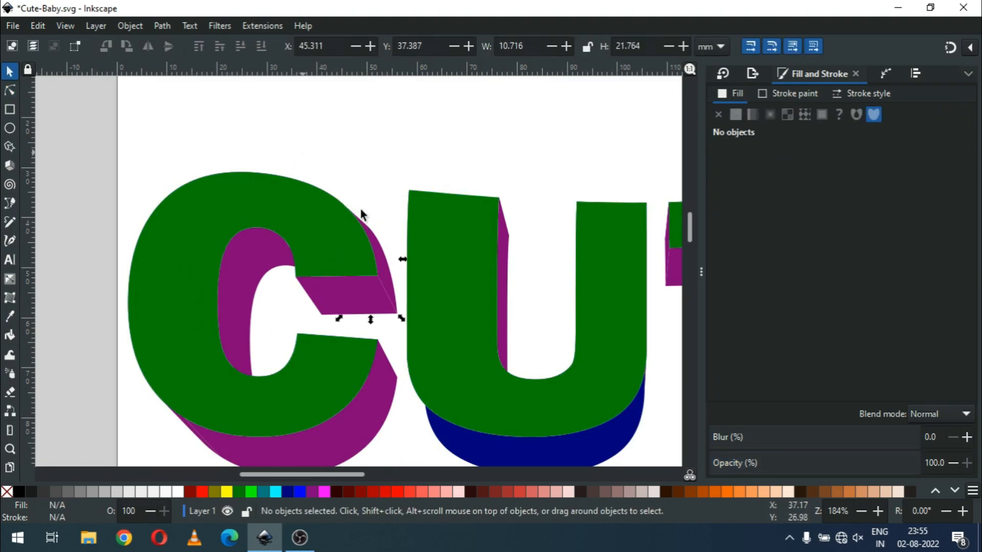
{"action": "key", "text": "z"}
{"action": "left_click_drag", "start_coordinate": [275, 154], "coordinate": [445, 344]}
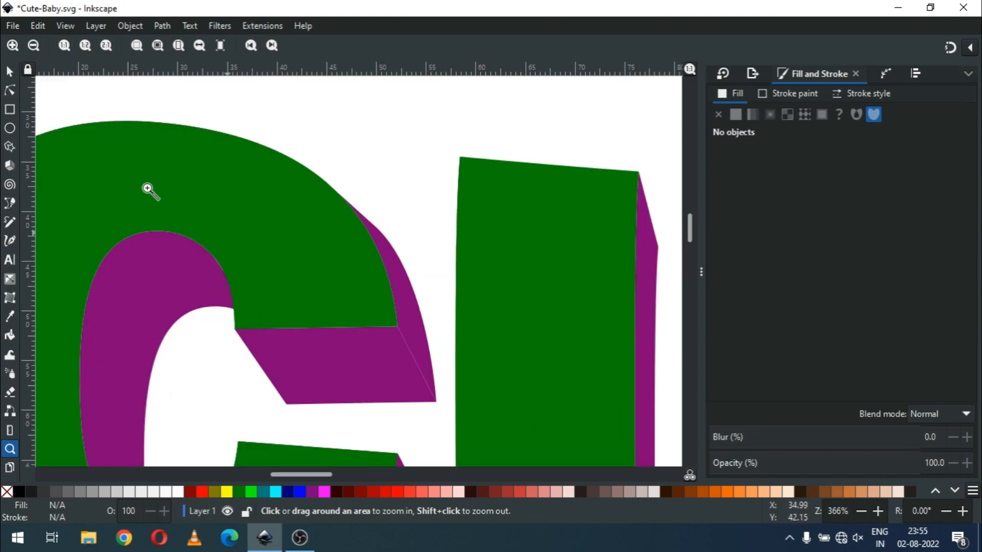
{"action": "left_click", "coordinate": [11, 91]}
{"action": "left_click", "coordinate": [416, 313]}
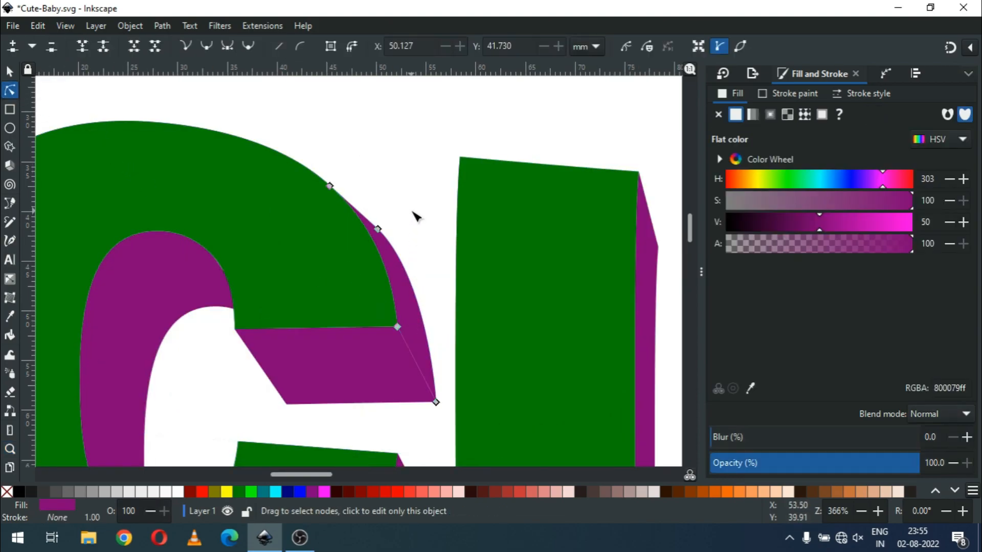
{"action": "left_click", "coordinate": [378, 229]}
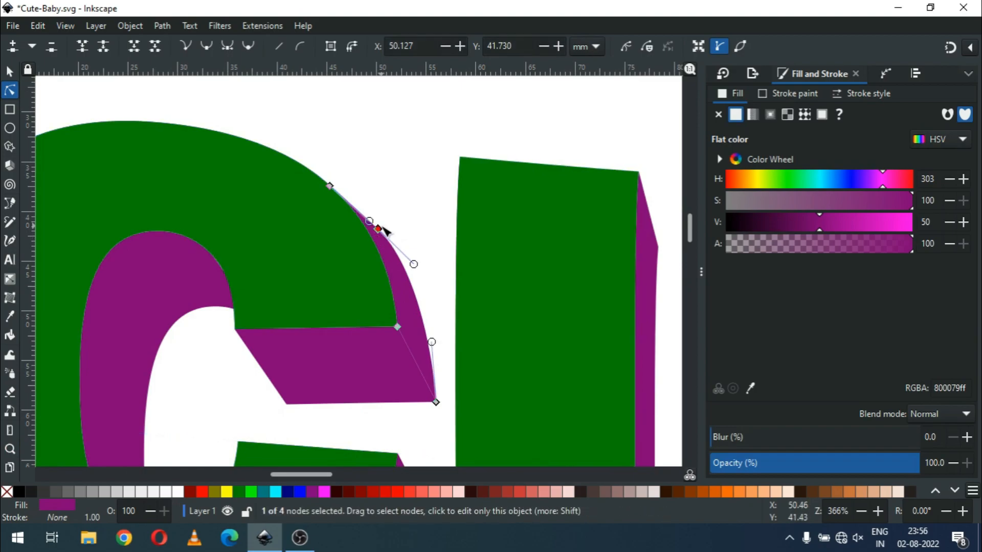
{"action": "key", "text": "Delete"}
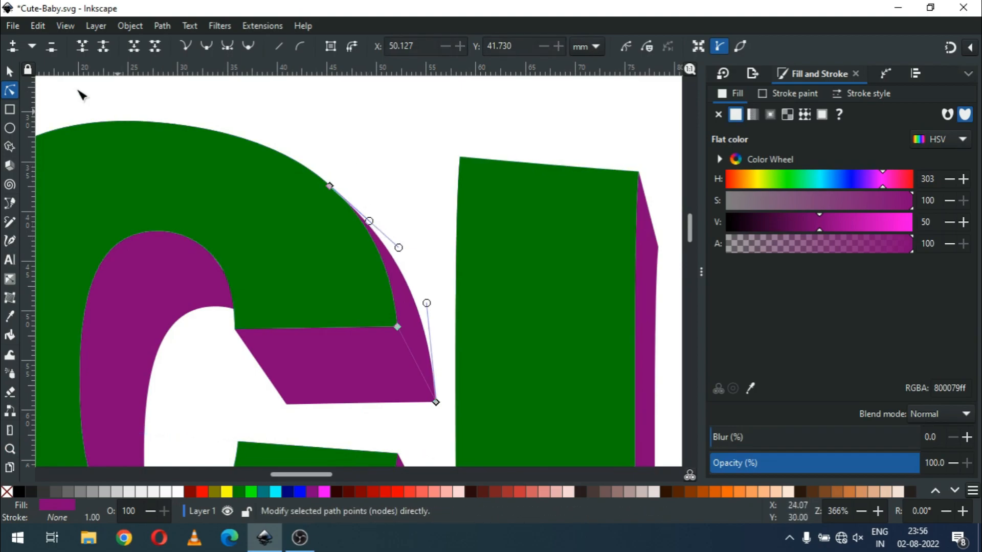
{"action": "left_click", "coordinate": [10, 71]}
{"action": "left_click", "coordinate": [360, 135]}
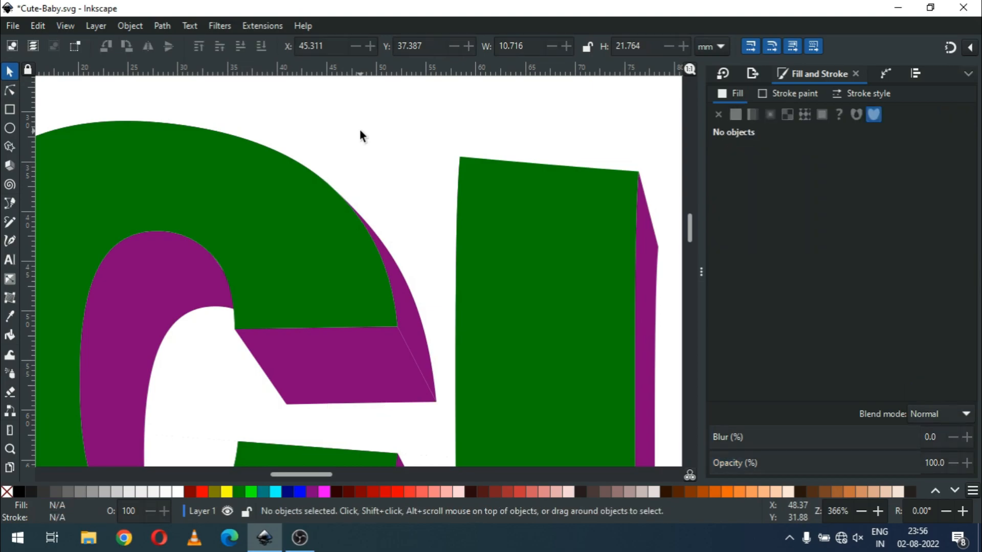
- Check the side piece at the C's upper end against the whole lettering
{"action": "key", "text": "plus"}
{"action": "key", "text": "minus"}
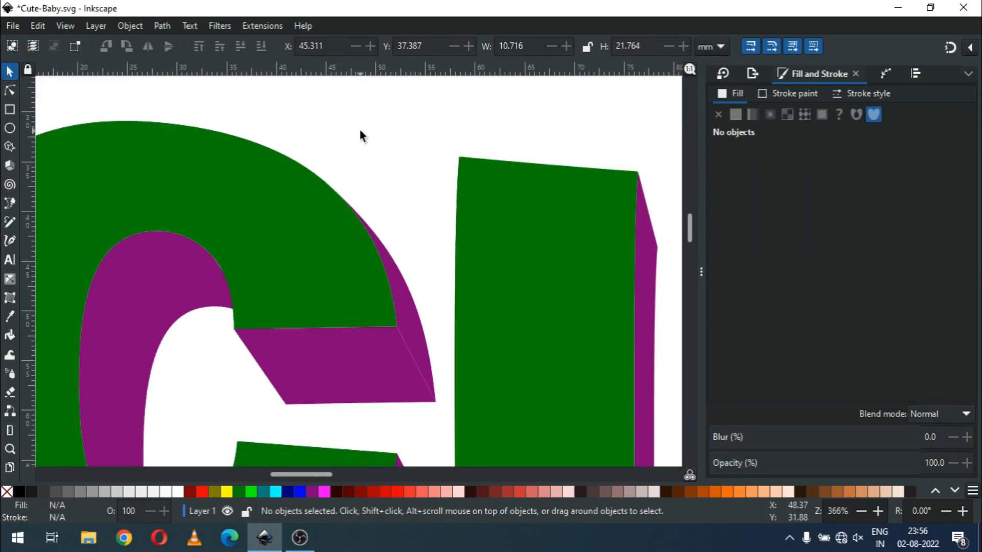
{"action": "key", "text": "minus"}
{"action": "key", "text": "minus"}
{"action": "key", "text": "minus"}
{"action": "key", "text": "minus"}
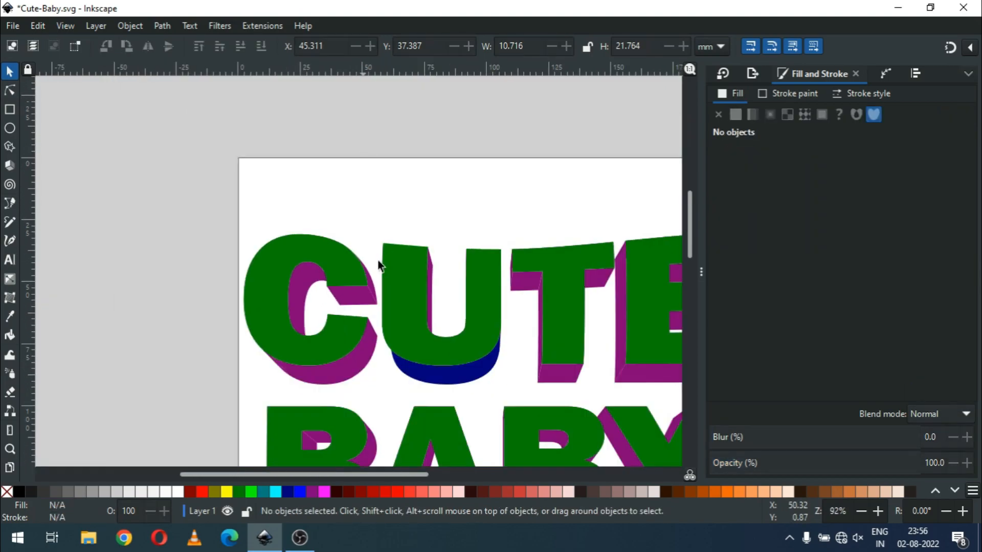
- Delete the surplus nodes at the left end of the blue extrusion shape beneath the letter U
{"action": "key", "text": "z"}
{"action": "left_click_drag", "start_coordinate": [365, 320], "coordinate": [539, 402]}
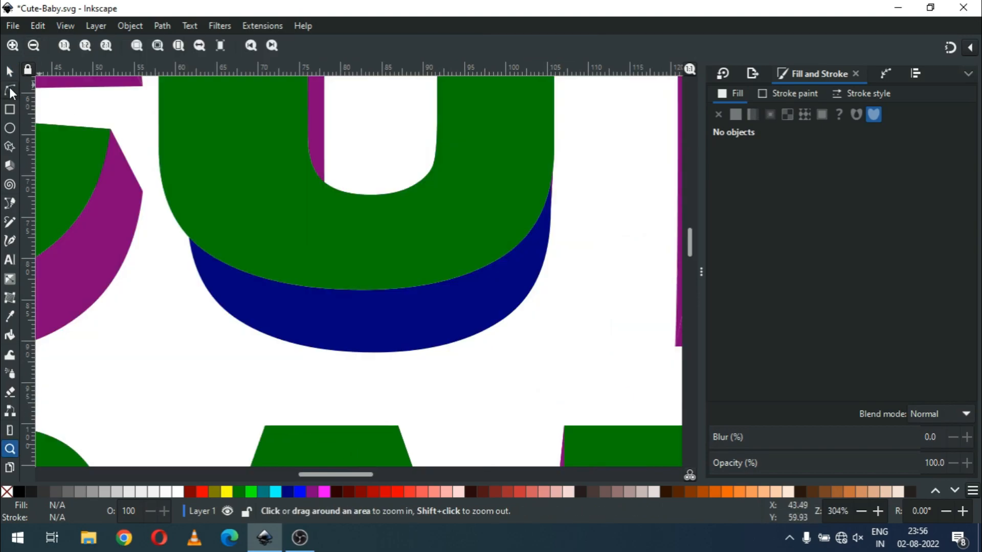
{"action": "left_click", "coordinate": [9, 89]}
{"action": "left_click", "coordinate": [285, 308]}
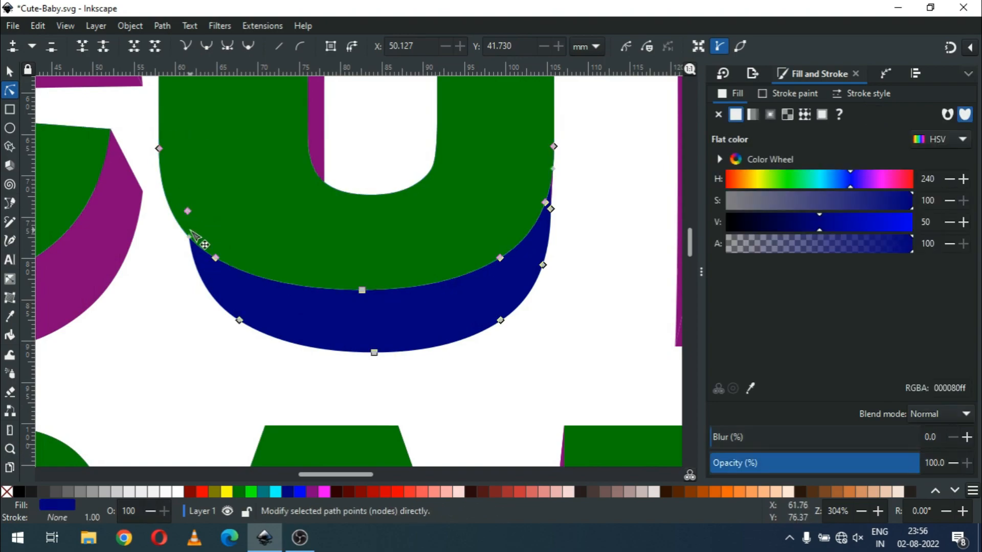
{"action": "left_click_drag", "start_coordinate": [192, 239], "coordinate": [166, 259]}
{"action": "key", "text": "Delete"}
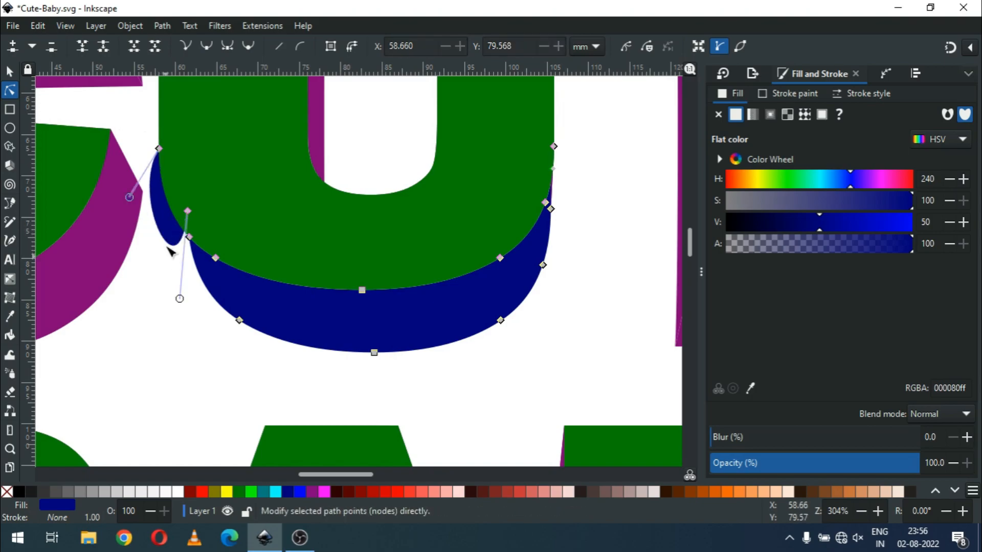
{"action": "left_click", "coordinate": [188, 212]}
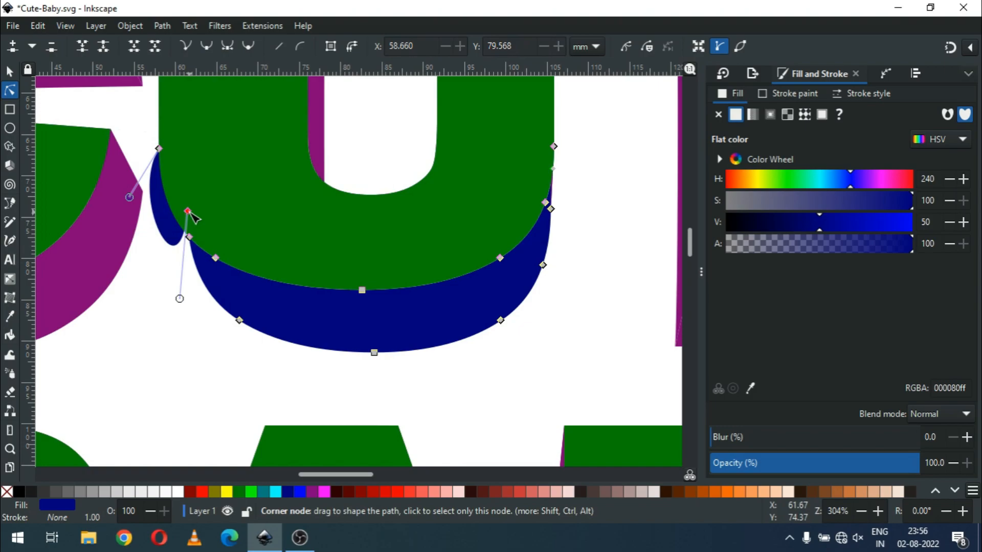
{"action": "left_click", "coordinate": [188, 212]}
{"action": "key", "text": "Delete"}
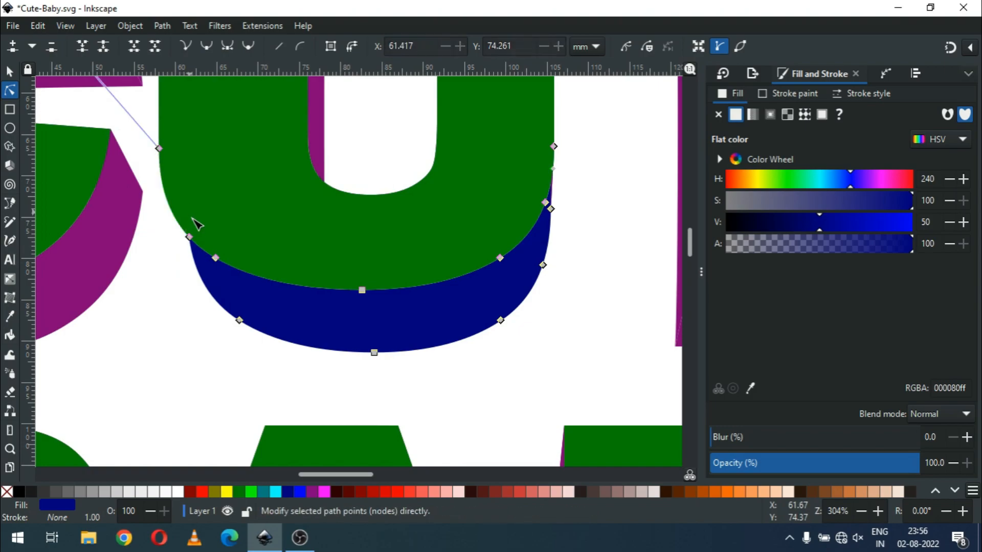
- Move the blue shape's left-end node up to the U's outer left edge and bend the curve smoothly down to the bottom
{"action": "left_click_drag", "start_coordinate": [189, 237], "coordinate": [161, 152]}
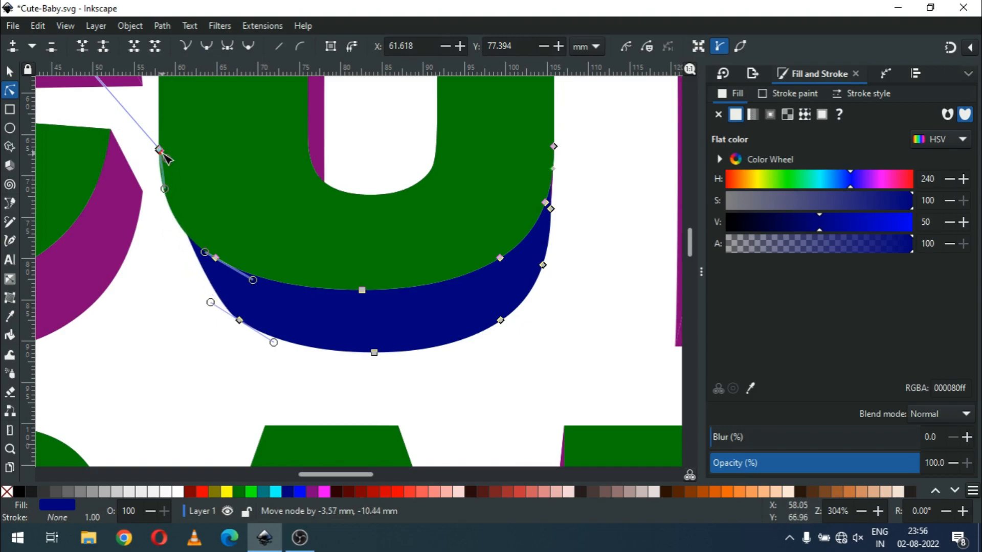
{"action": "left_click_drag", "start_coordinate": [165, 190], "coordinate": [161, 236]}
{"action": "left_click", "coordinate": [491, 401]}
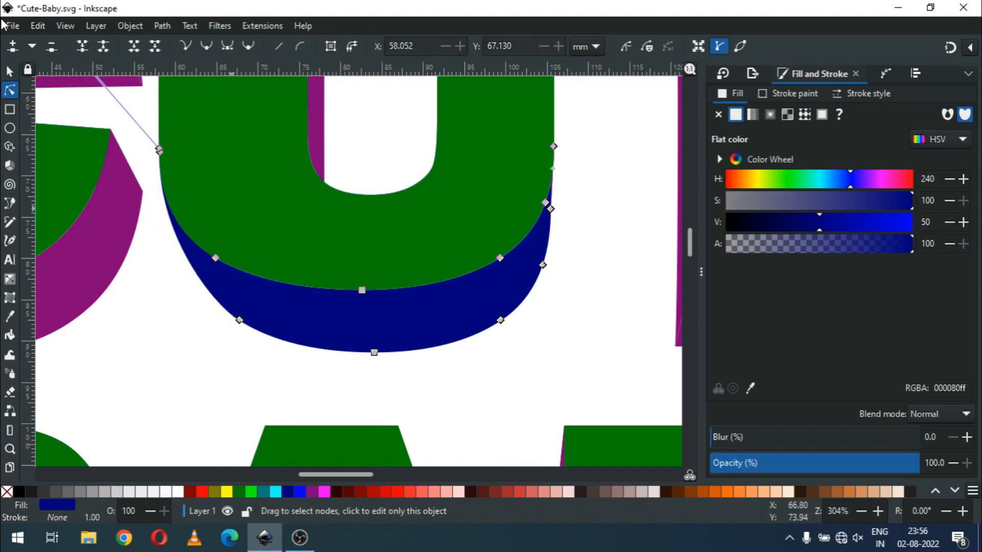
{"action": "left_click", "coordinate": [9, 74]}
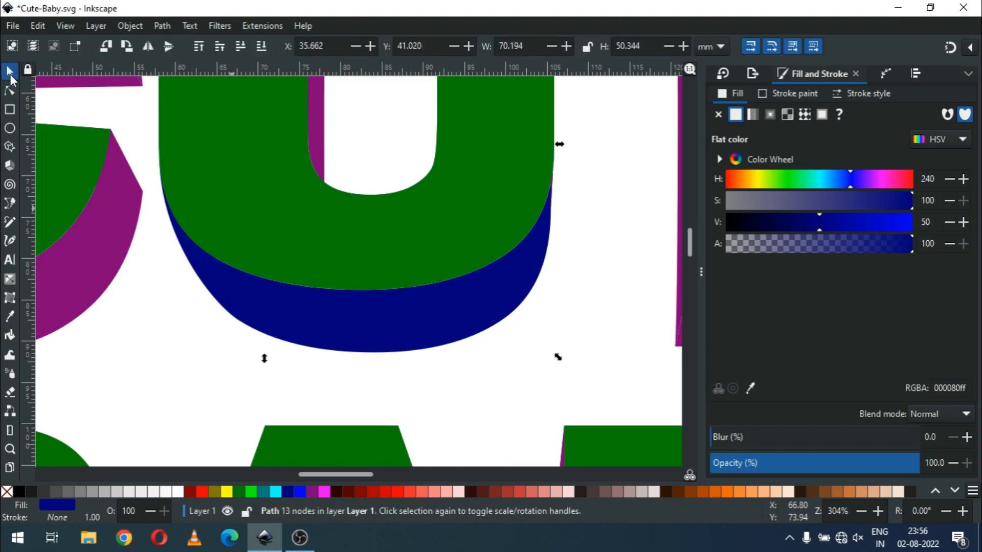
{"action": "left_click", "coordinate": [582, 273]}
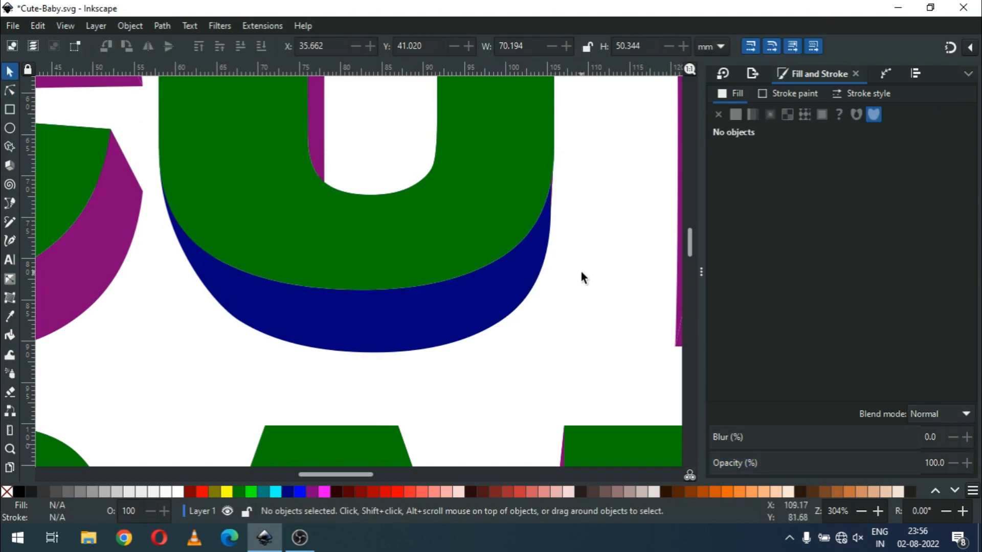
- Save the drawing
{"action": "key", "text": "minus"}
{"action": "key", "text": "minus"}
{"action": "key", "text": "minus"}
{"action": "key", "text": "minus"}
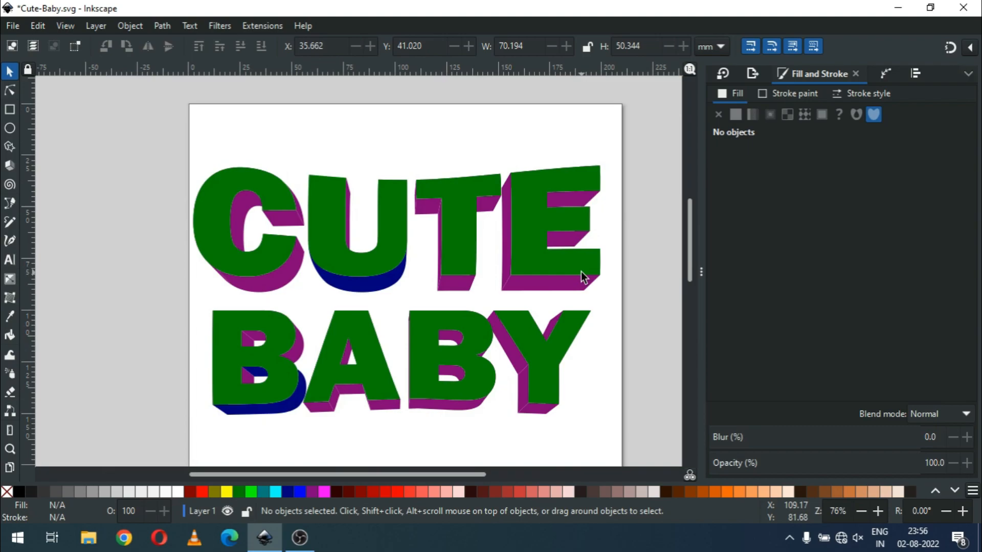
{"action": "key", "text": "ctrl+s"}
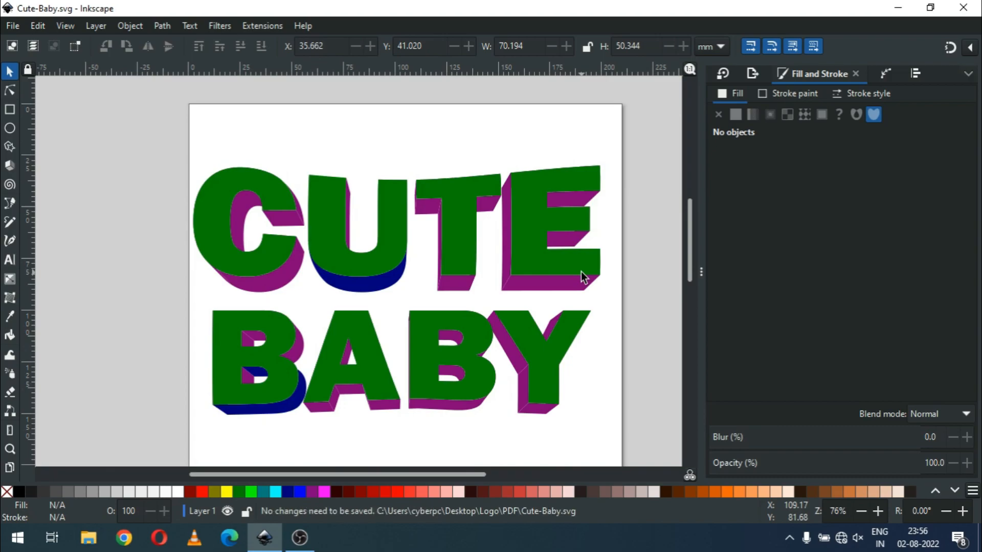
- Fill the front face of the word CUTE with the bright pinkish-red palette colour ff0046ff
{"action": "left_click", "coordinate": [272, 263]}
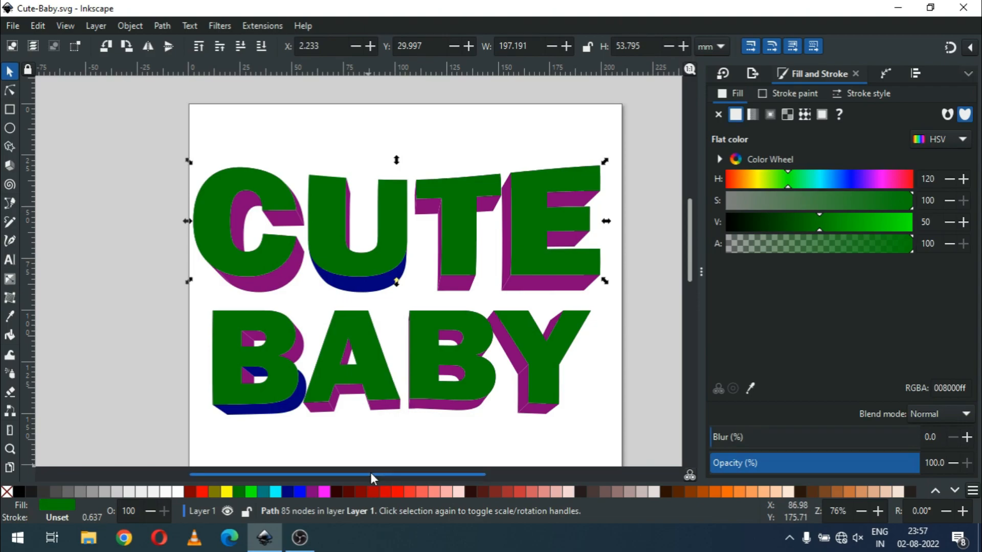
{"action": "left_click", "coordinate": [953, 492]}
{"action": "left_click", "coordinate": [953, 492]}
{"action": "left_click", "coordinate": [952, 492]}
{"action": "left_click", "coordinate": [952, 492]}
{"action": "left_click", "coordinate": [952, 492]}
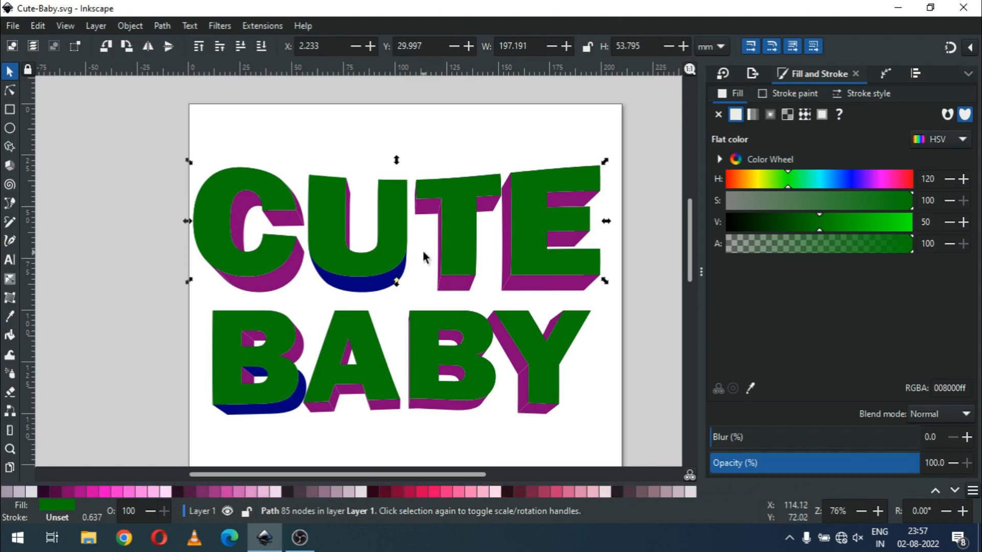
{"action": "left_click", "coordinate": [434, 493]}
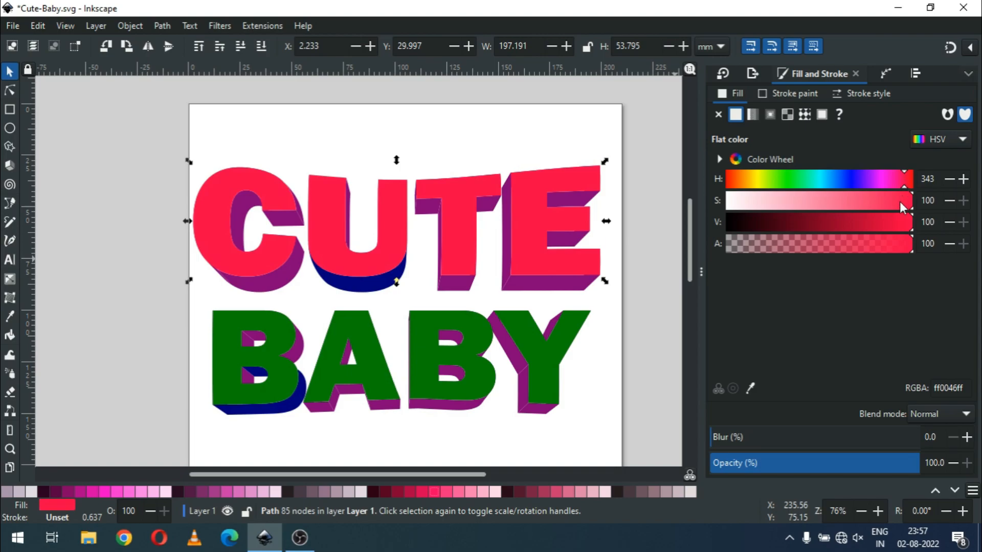
- Darken the CUTE front fill to an HSV value of 84 and copy its RGBA code
{"action": "left_click", "coordinate": [895, 221]}
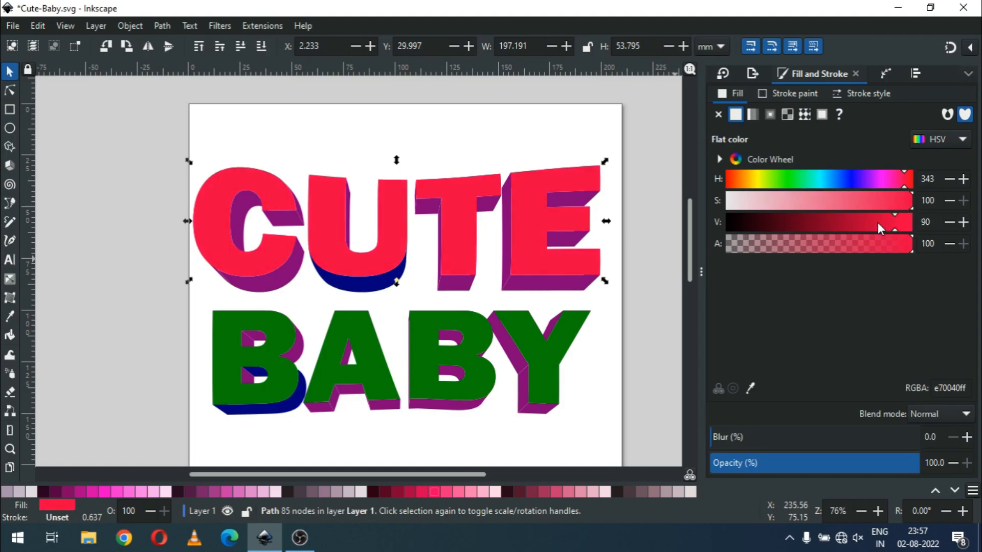
{"action": "left_click", "coordinate": [876, 223]}
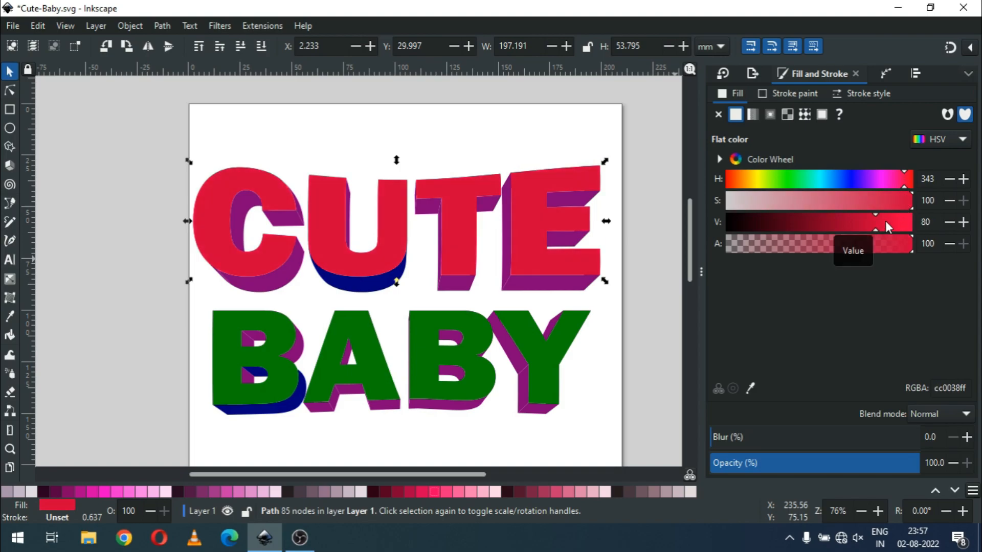
{"action": "left_click", "coordinate": [884, 221]}
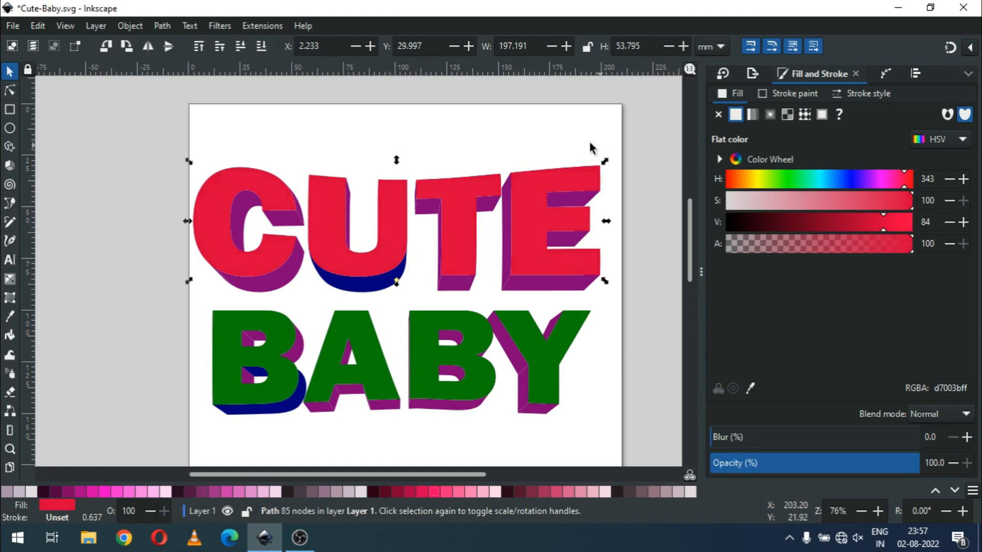
{"action": "left_click", "coordinate": [954, 390]}
{"action": "double_click", "coordinate": [958, 390]}
{"action": "key", "text": "ctrl+c"}
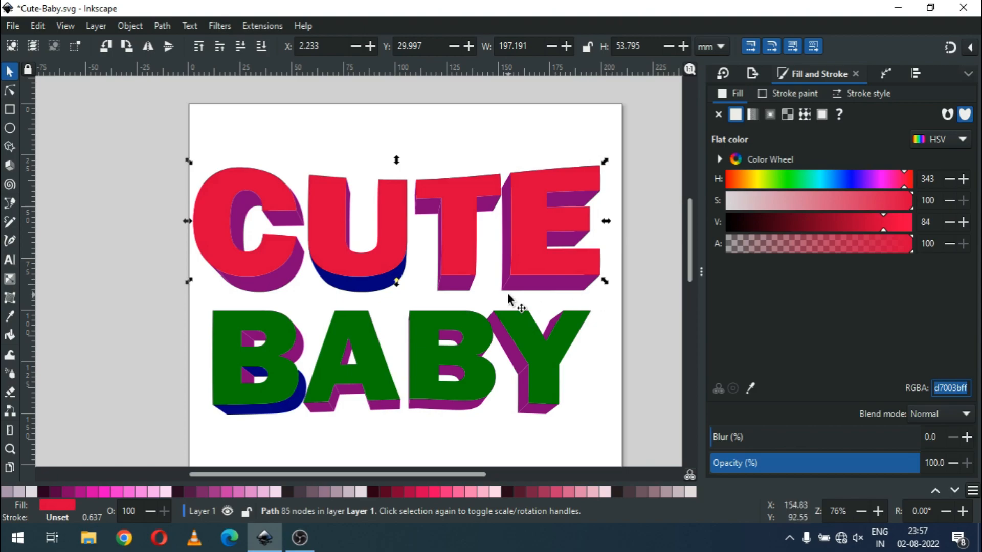
- Fill the bottom extrusion face of the E in CUTE with d7003bff and darken it to an HSV value of 26
{"action": "left_click", "coordinate": [554, 289]}
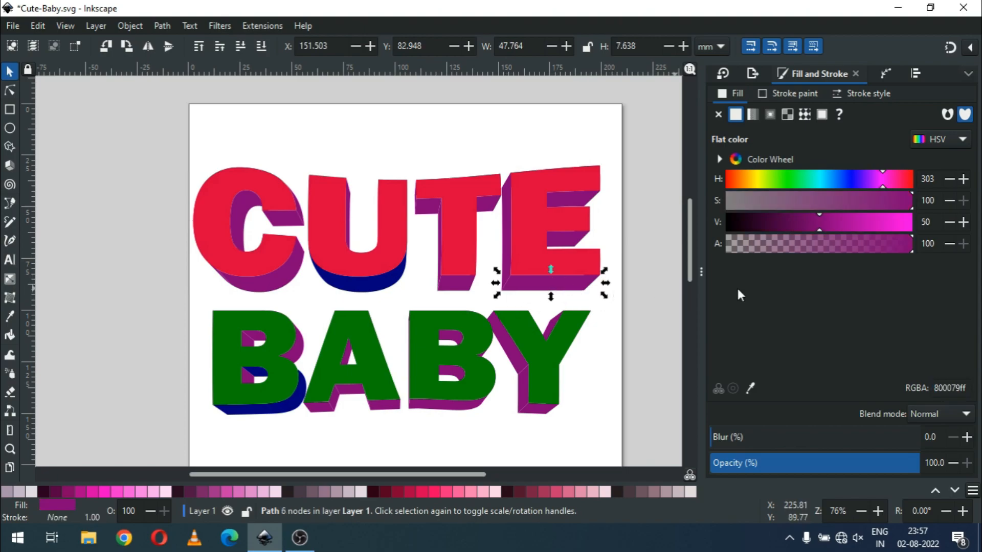
{"action": "double_click", "coordinate": [948, 387]}
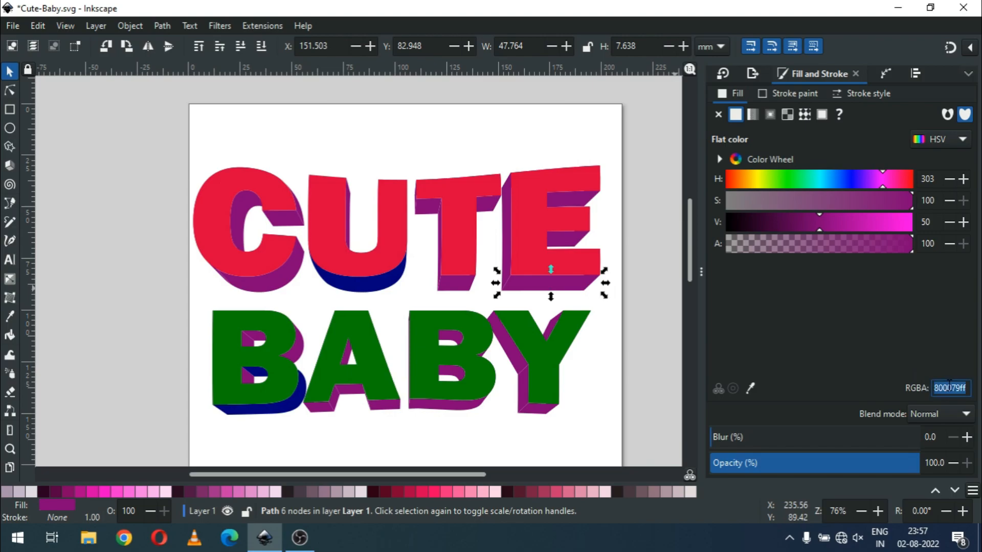
{"action": "key", "text": "ctrl+v"}
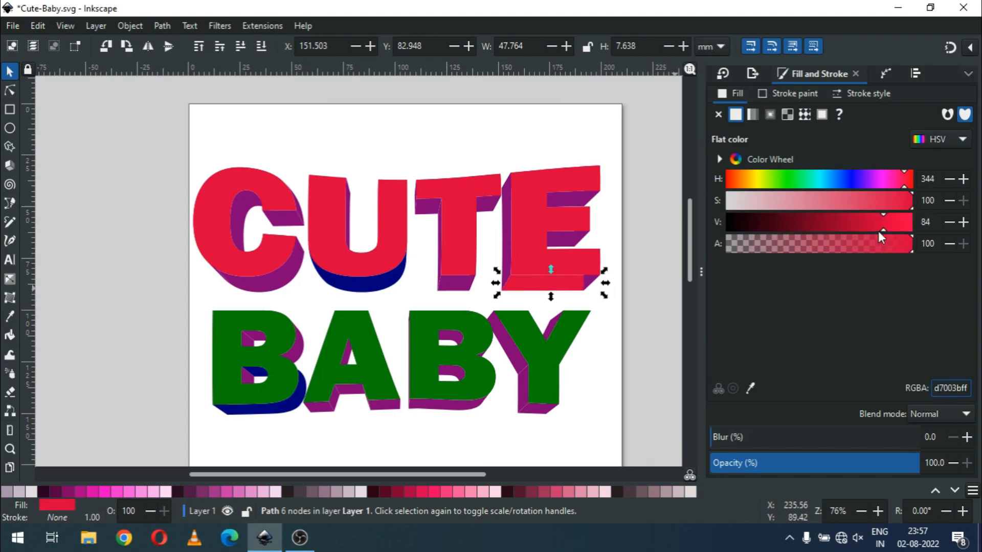
{"action": "left_click_drag", "start_coordinate": [875, 222], "coordinate": [846, 221]}
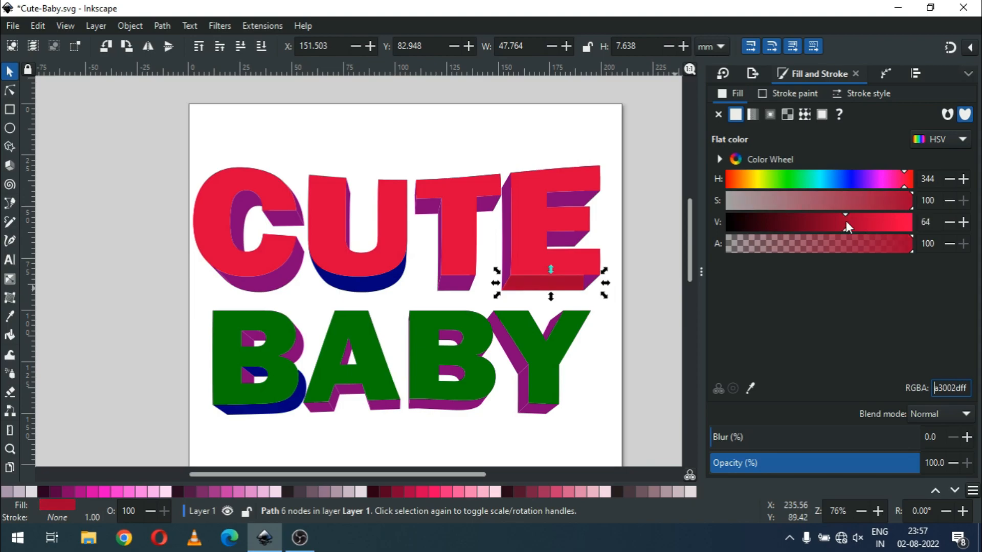
{"action": "left_click", "coordinate": [809, 224]}
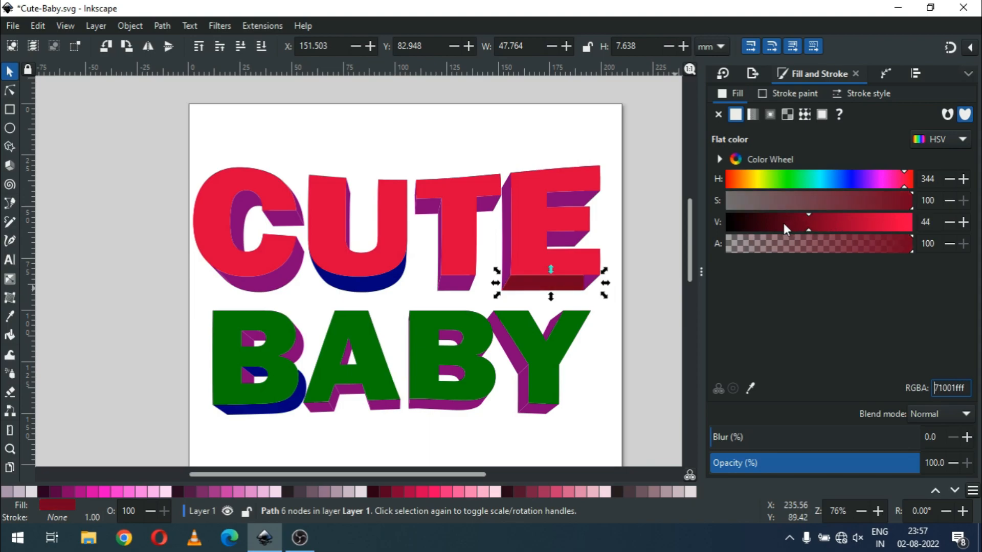
{"action": "left_click", "coordinate": [783, 223]}
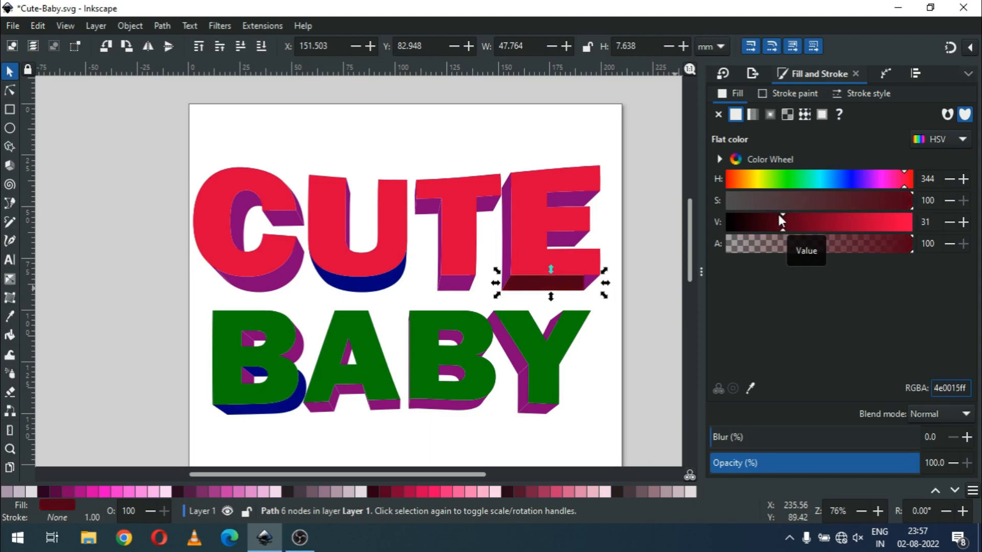
{"action": "left_click", "coordinate": [775, 225]}
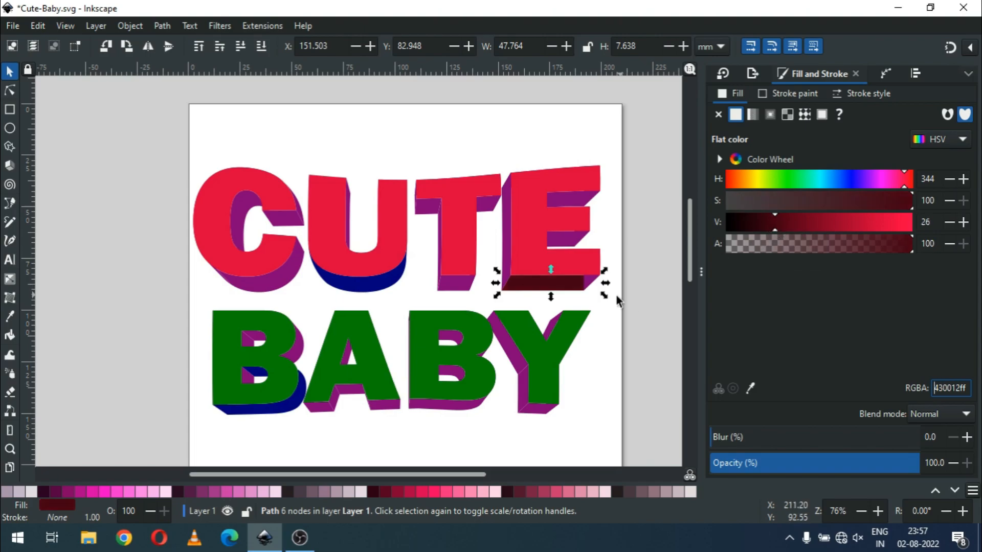
- Pull out and delete the small purple piece at the E's lower-right corner, and save the drawing
{"action": "left_click", "coordinate": [599, 287]}
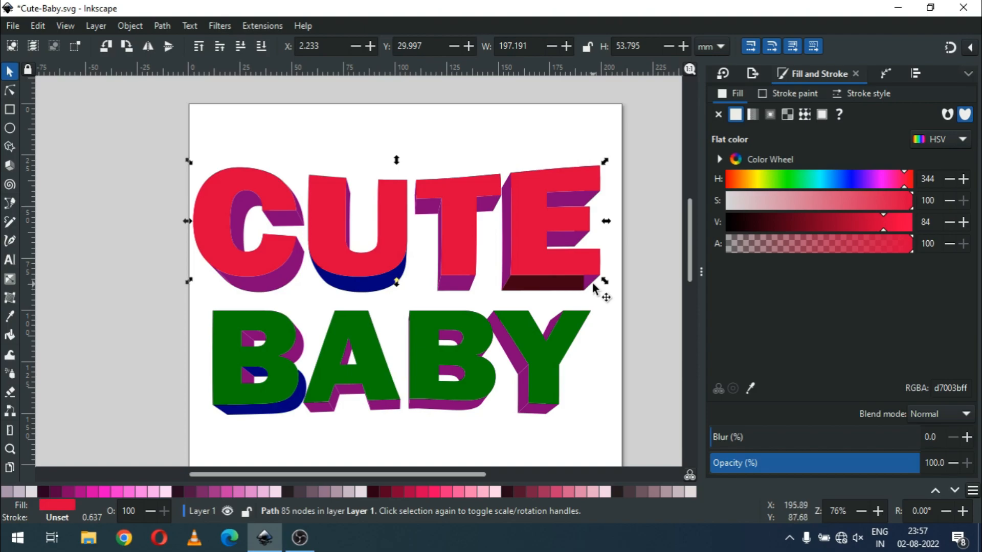
{"action": "left_click", "coordinate": [593, 289], "text": "alt"}
{"action": "left_click_drag", "start_coordinate": [591, 282], "coordinate": [615, 295]}
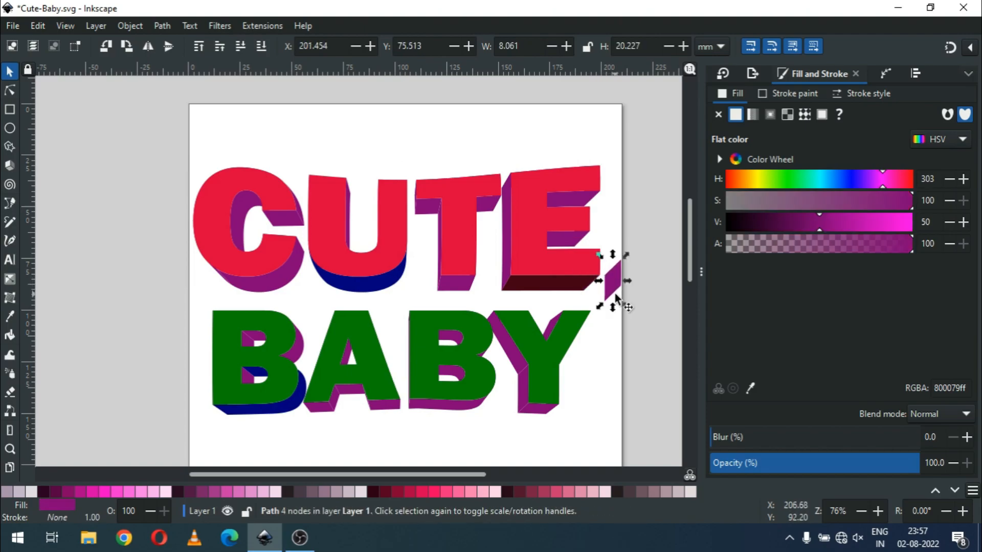
{"action": "key", "text": "Delete"}
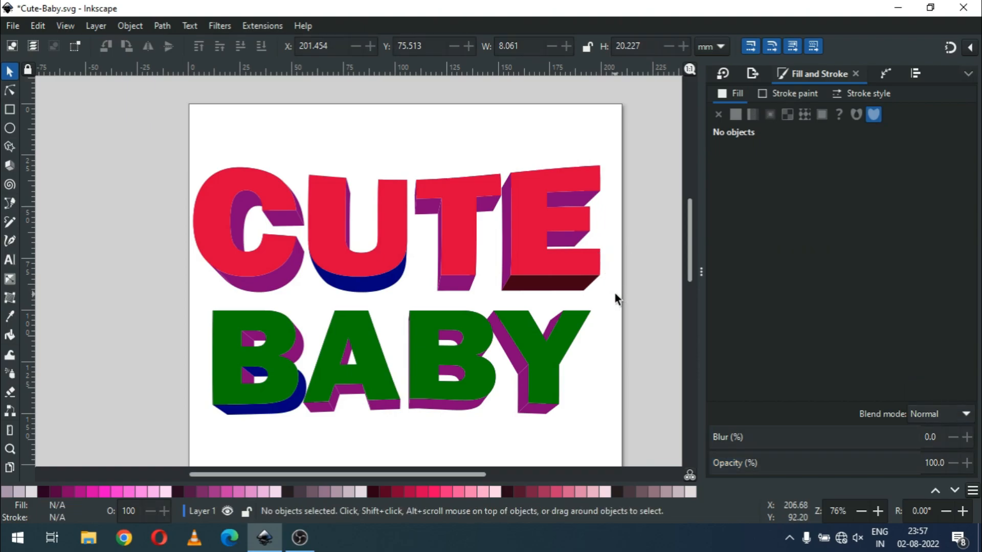
{"action": "key", "text": "ctrl+s"}
- Fill the left extrusion face of the E in CUTE with d7003bff and darken it to an HSV value of 59
{"action": "left_click", "coordinate": [499, 236]}
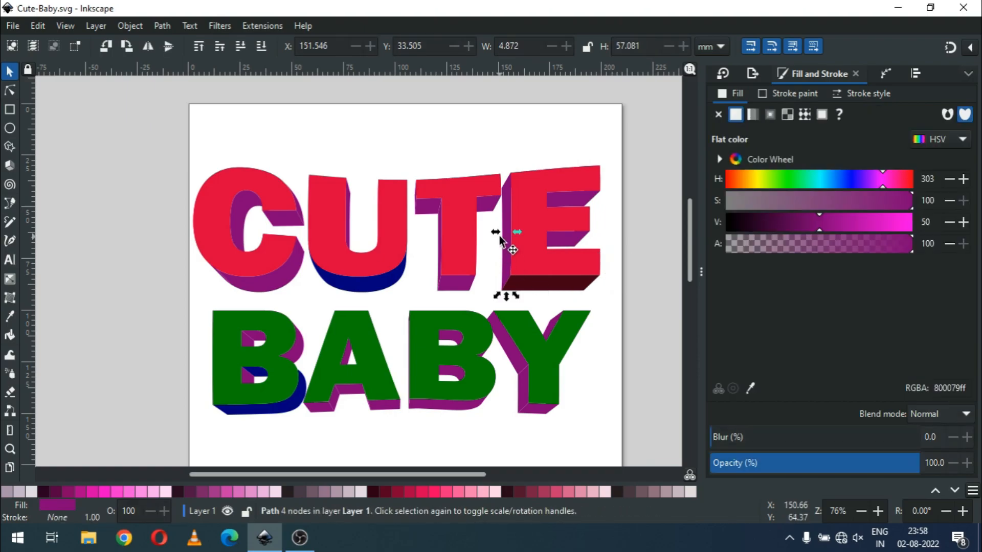
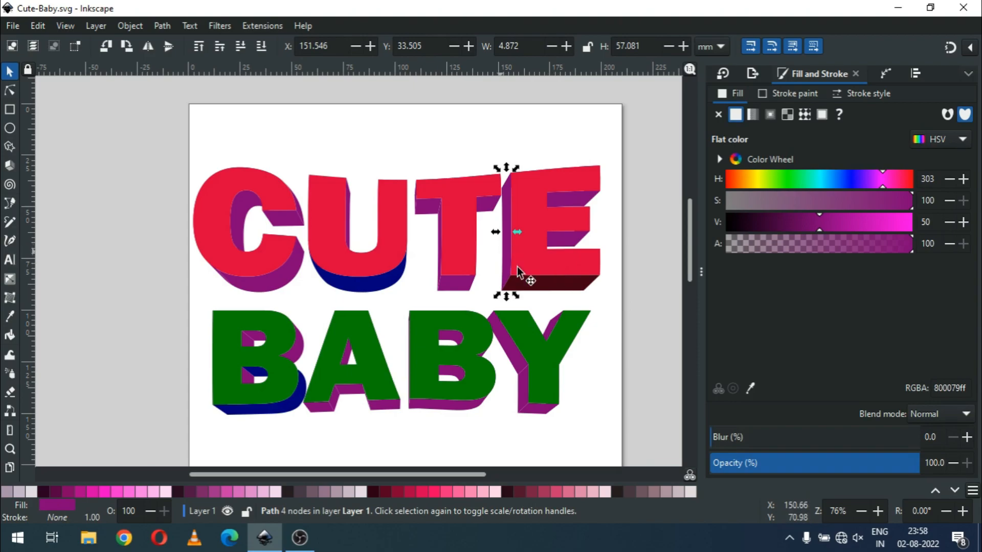
{"action": "double_click", "coordinate": [957, 387]}
{"action": "type", "text": "d7003bff"}
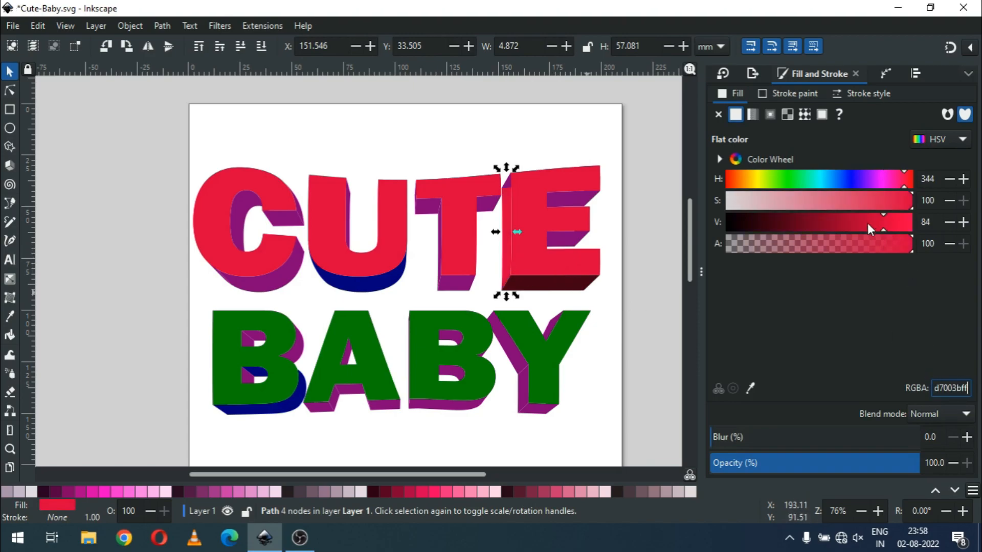
{"action": "left_click", "coordinate": [857, 222]}
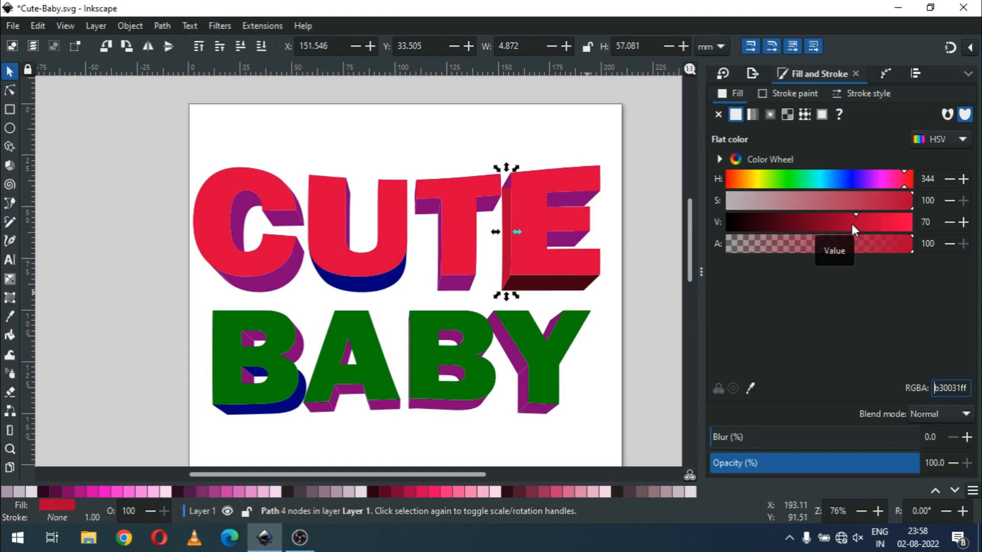
{"action": "left_click", "coordinate": [851, 223]}
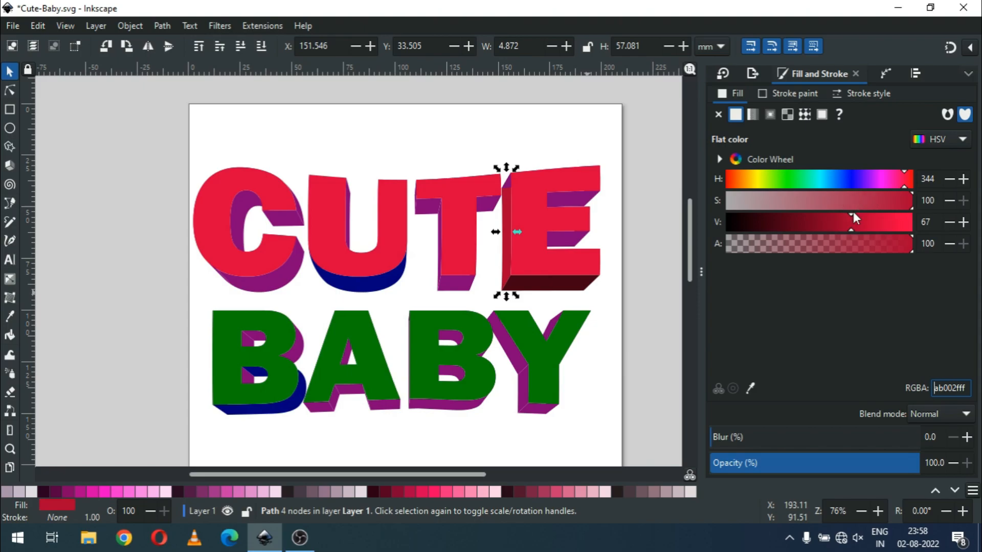
{"action": "left_click", "coordinate": [846, 223]}
{"action": "left_click", "coordinate": [837, 223]}
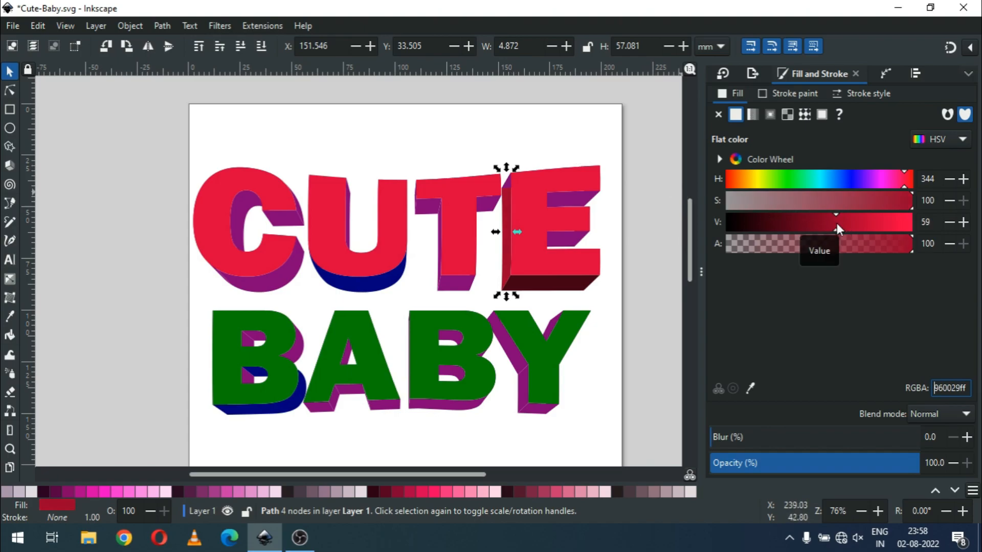
- Delete the small purple piece at the upper-left corner of the E in CUTE, and save the drawing
{"action": "left_click", "coordinate": [499, 106]}
{"action": "key", "text": "z"}
{"action": "mouse_move", "coordinate": [442, 151]}
{"action": "left_mouse_down"}
{"action": "mouse_move", "coordinate": [574, 209]}
{"action": "mouse_move", "coordinate": [628, 282]}
{"action": "left_mouse_up"}
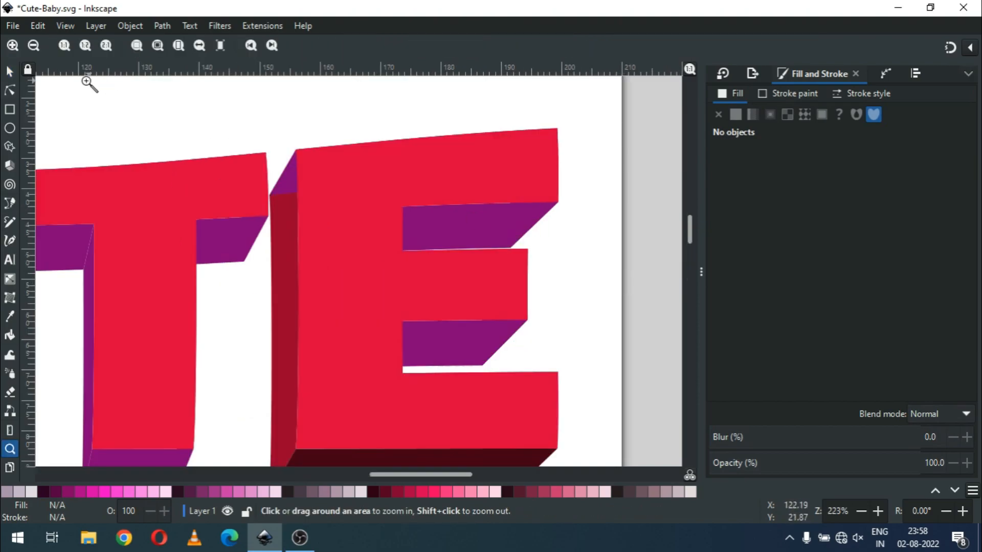
{"action": "left_click", "coordinate": [9, 71]}
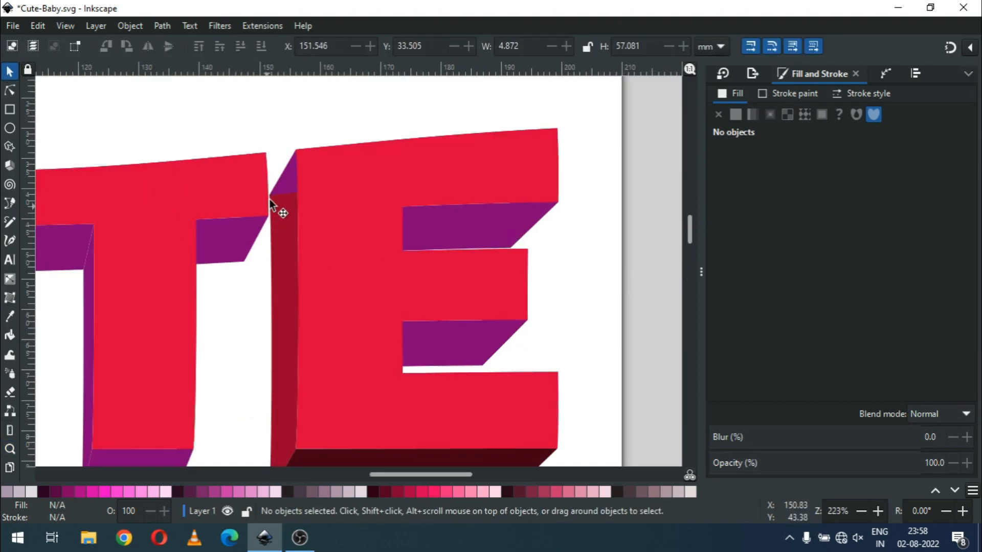
{"action": "left_click", "coordinate": [287, 178]}
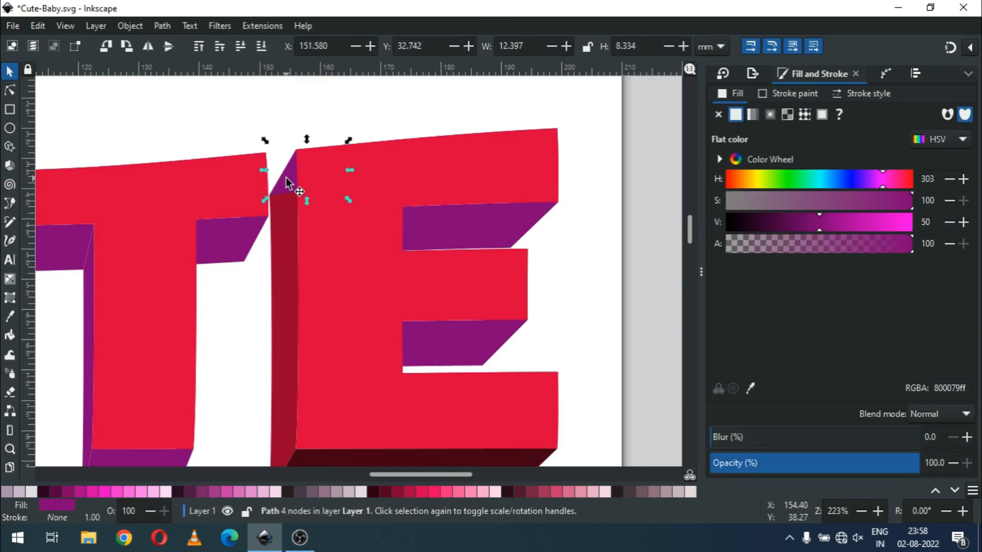
{"action": "key", "text": "Delete"}
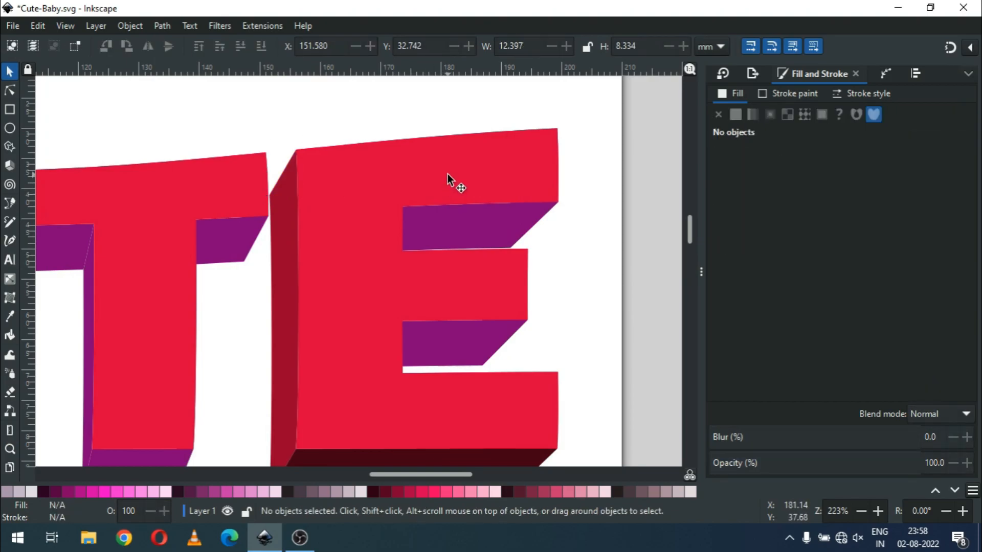
{"action": "key", "text": "plus"}
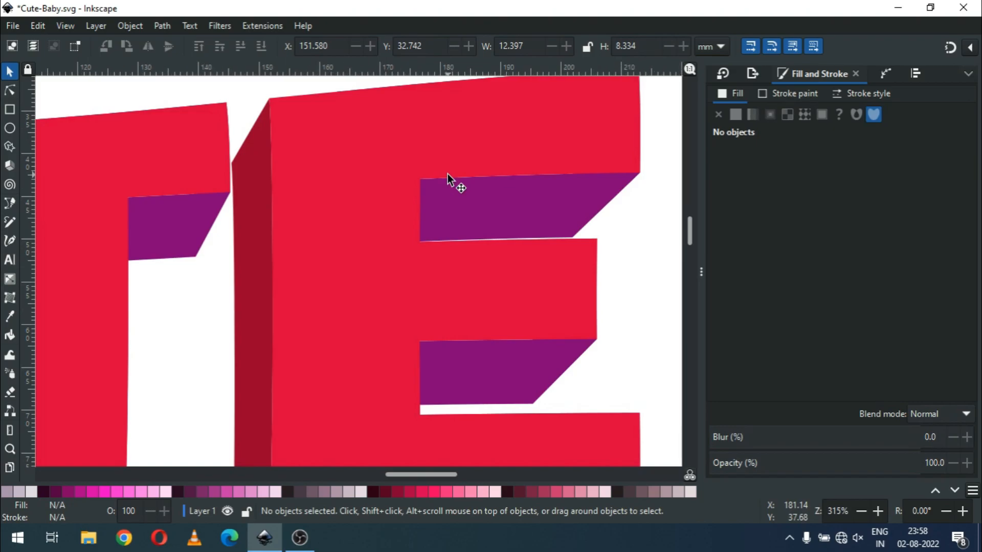
{"action": "key", "text": "minus"}
{"action": "key", "text": "minus"}
{"action": "key", "text": "minus"}
{"action": "key", "text": "minus"}
{"action": "key", "text": "minus"}
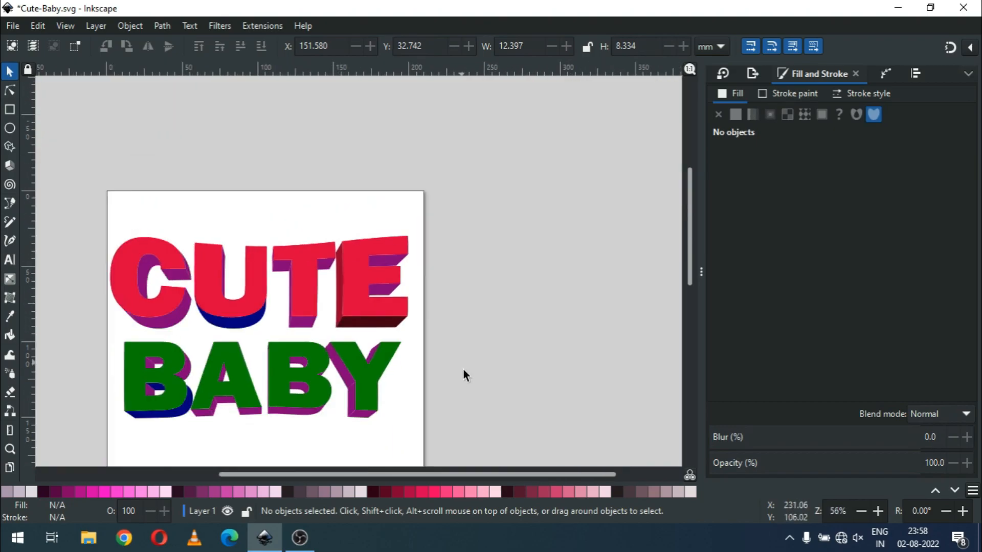
{"action": "left_click_drag", "start_coordinate": [473, 476], "coordinate": [424, 475]}
{"action": "key", "text": "z"}
{"action": "left_click_drag", "start_coordinate": [182, 222], "coordinate": [534, 439]}
{"action": "key", "text": "ctrl+s"}
- Copy the fill code 430012ff from the E's bottom extrusion face and apply it to the underside of the E's middle arm
{"action": "left_click", "coordinate": [10, 72]}
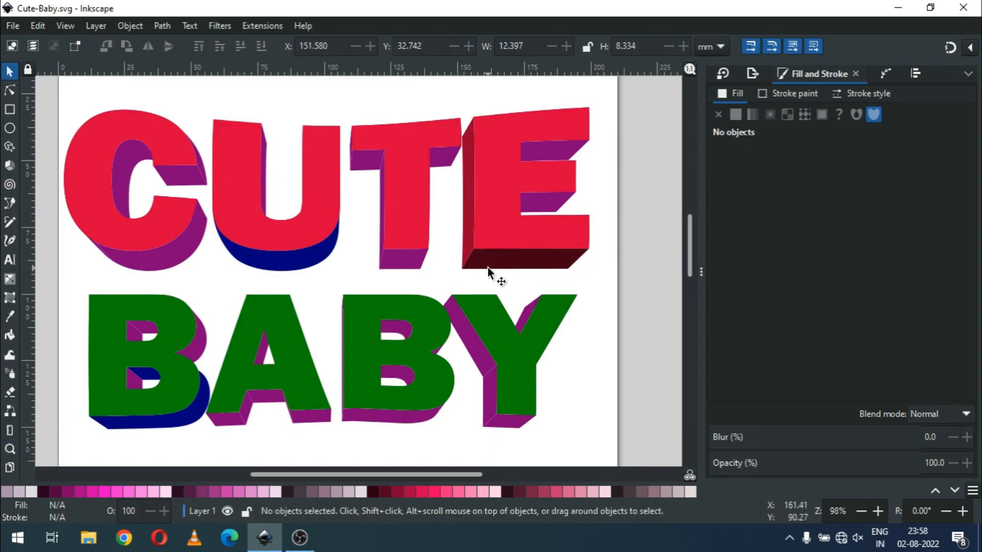
{"action": "left_click", "coordinate": [516, 263]}
{"action": "left_click", "coordinate": [960, 389]}
{"action": "double_click", "coordinate": [968, 390]}
{"action": "key", "text": "ctrl+c"}
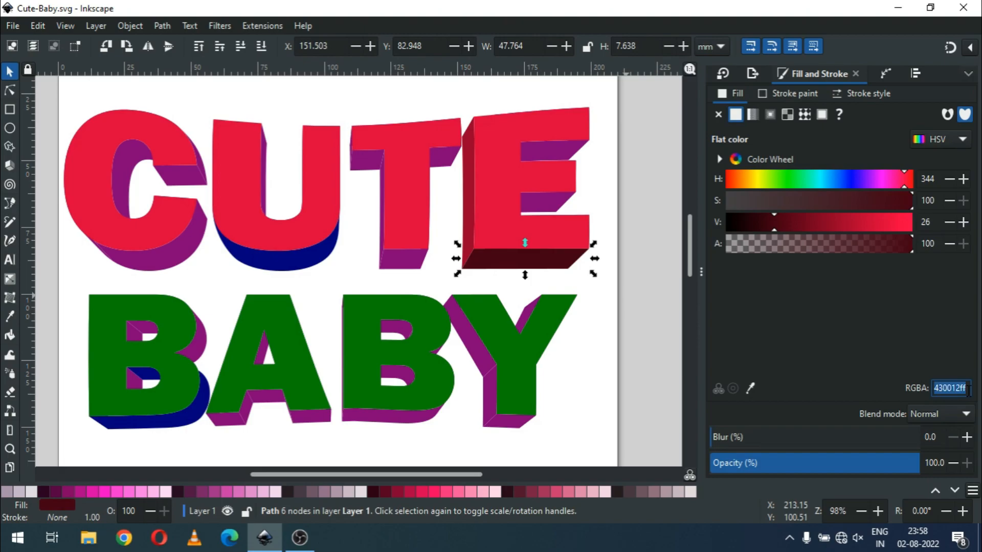
{"action": "left_click", "coordinate": [540, 207]}
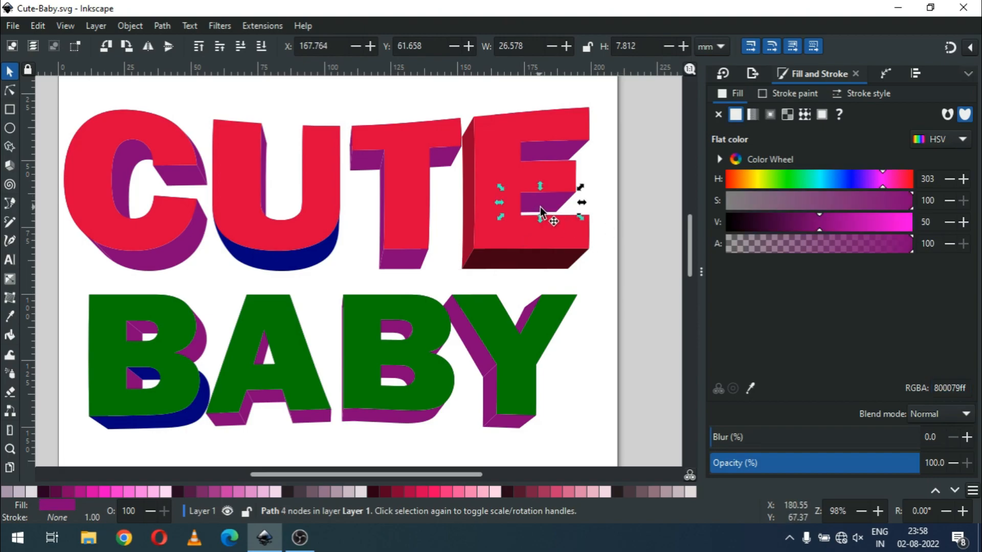
{"action": "left_click", "coordinate": [956, 392]}
{"action": "double_click", "coordinate": [956, 389]}
{"action": "key", "text": "ctrl+v"}
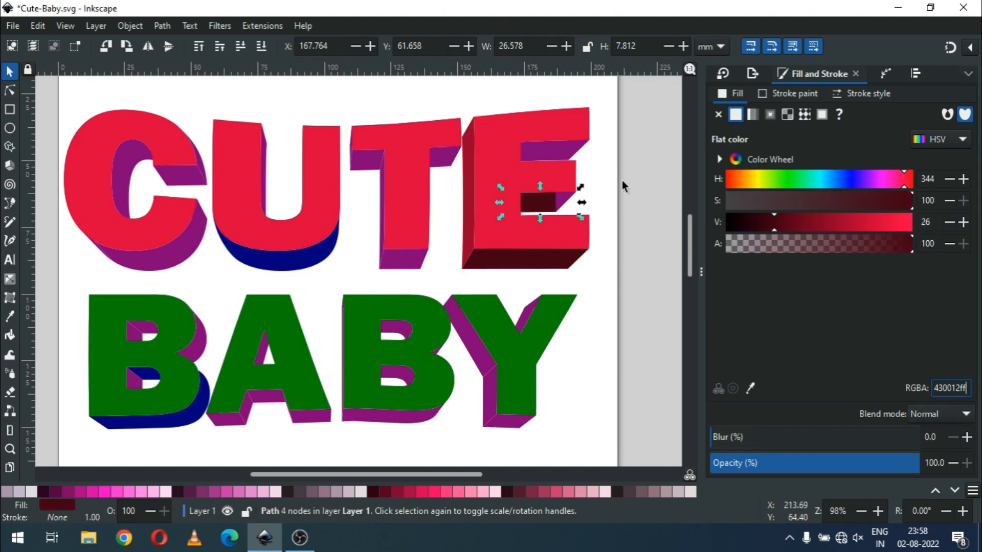
- Fill the underside of the E's upper arm with 430012ff and delete the purple end pieces beside its upper and middle arms
{"action": "left_click", "coordinate": [565, 151]}
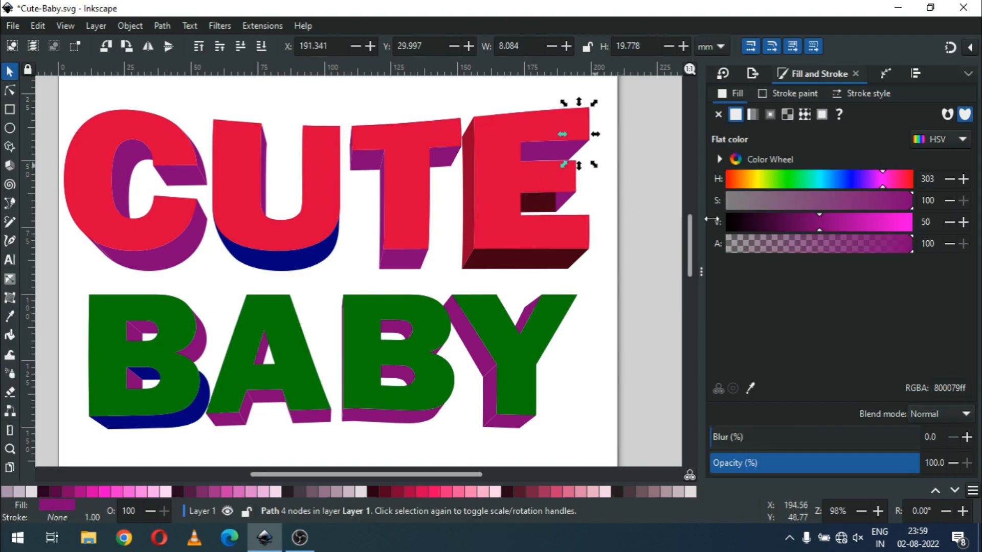
{"action": "key", "text": "Delete"}
{"action": "left_click", "coordinate": [539, 153]}
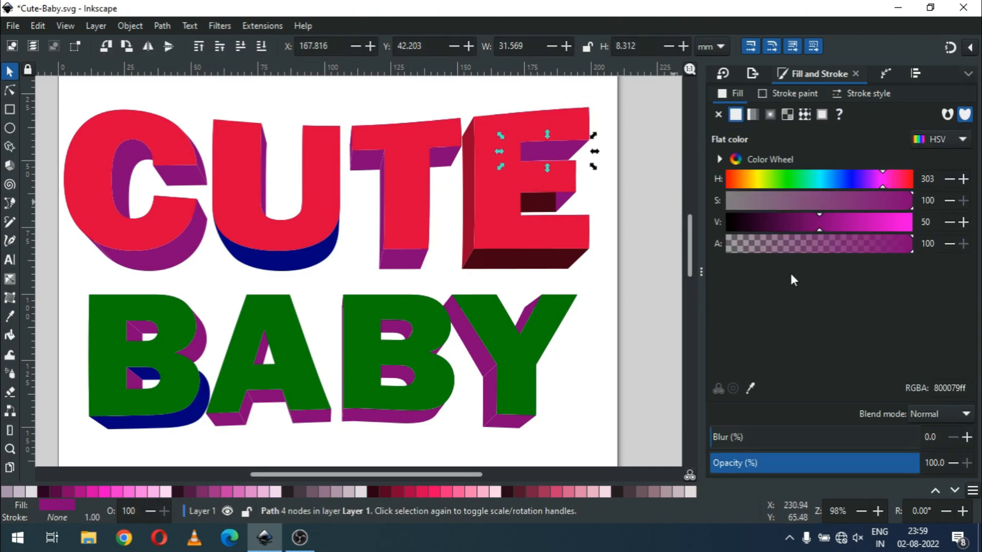
{"action": "left_click", "coordinate": [938, 388]}
{"action": "double_click", "coordinate": [939, 387]}
{"action": "key", "text": "ctrl+v"}
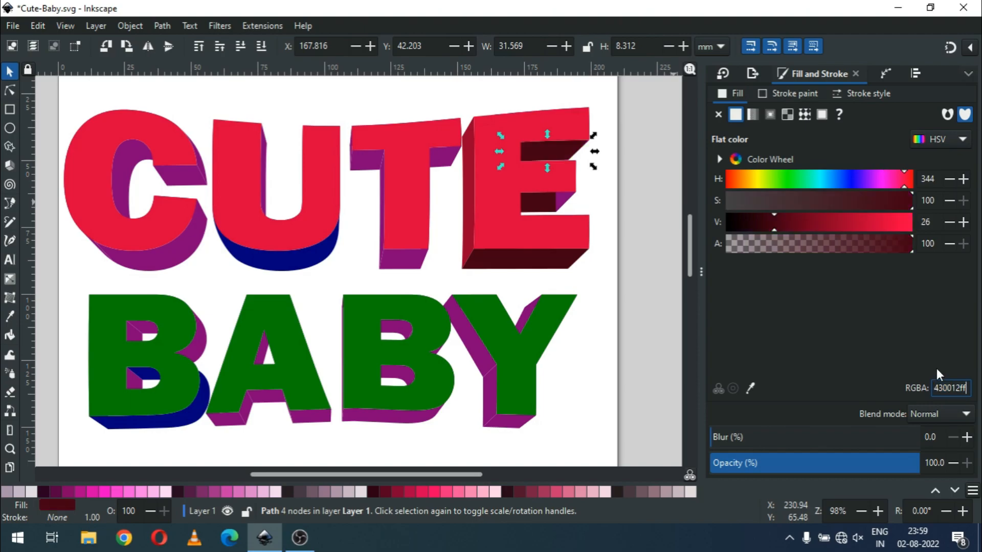
{"action": "left_click", "coordinate": [569, 200]}
{"action": "key", "text": "Delete"}
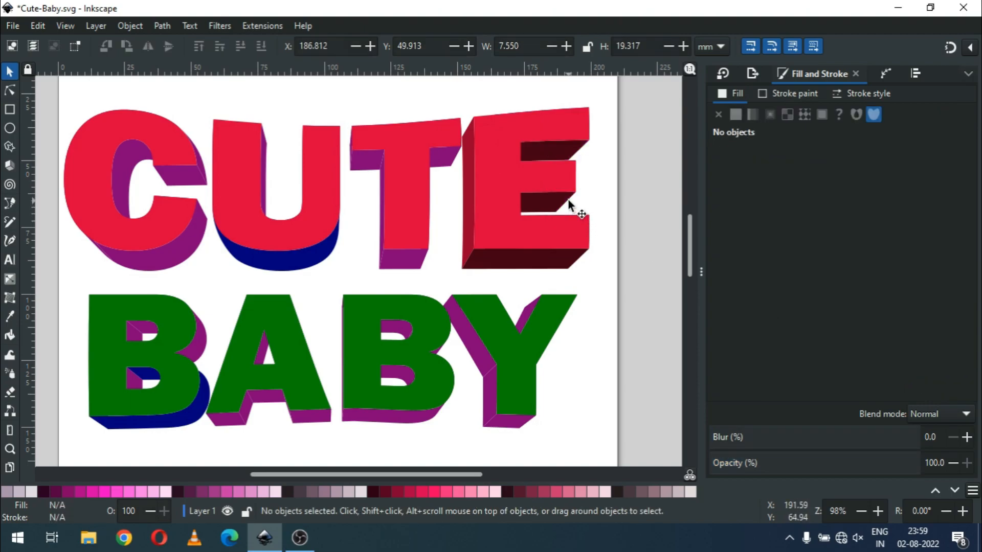
- Fill the bottom-facing extrusion shapes of the T, U and C in CUTE, including both T arms and the C's upper tip, with 430012ff
{"action": "left_click", "coordinate": [407, 264]}
{"action": "left_click", "coordinate": [451, 162], "text": "shift"}
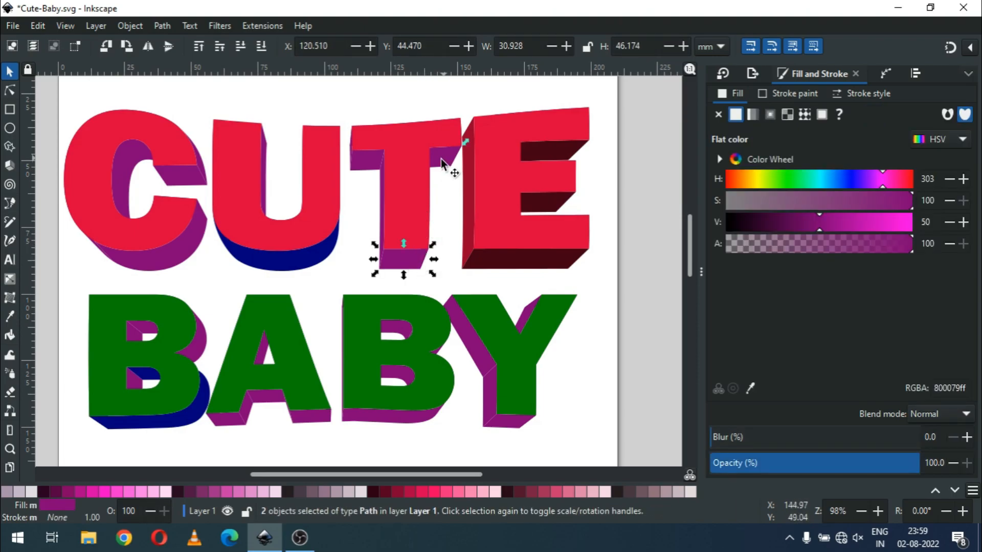
{"action": "left_click", "coordinate": [370, 162], "text": "shift"}
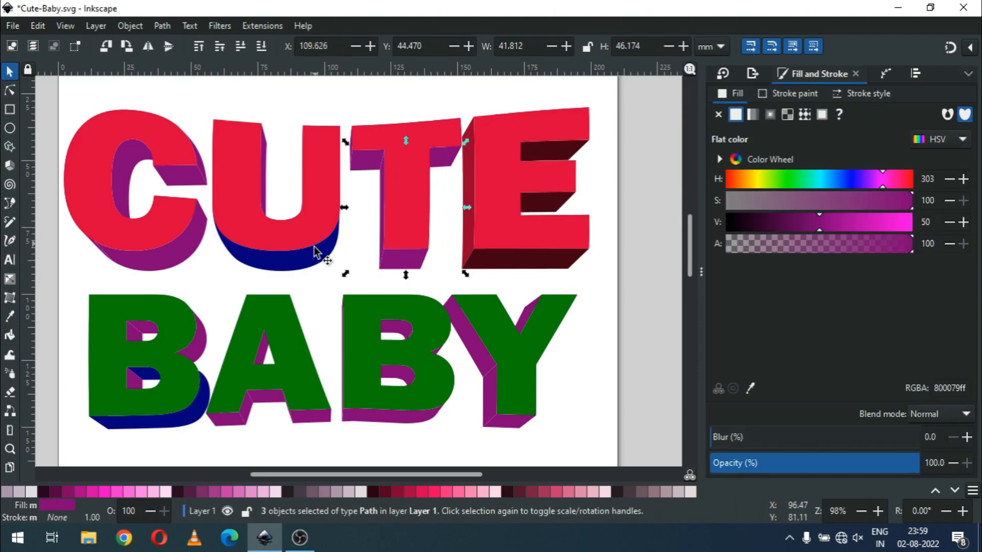
{"action": "left_click", "coordinate": [310, 265], "text": "shift"}
{"action": "left_click", "coordinate": [165, 263], "text": "shift"}
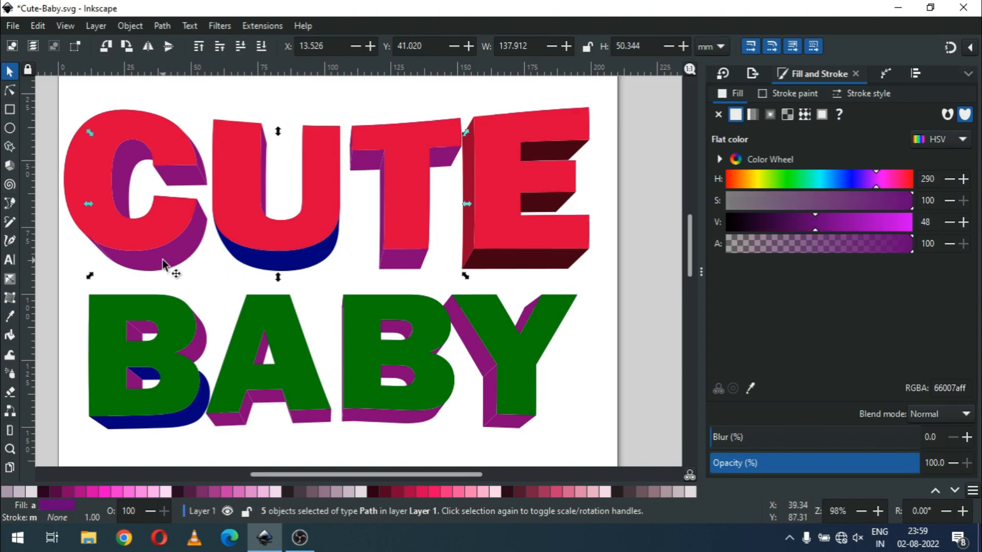
{"action": "left_click", "coordinate": [180, 185], "text": "shift"}
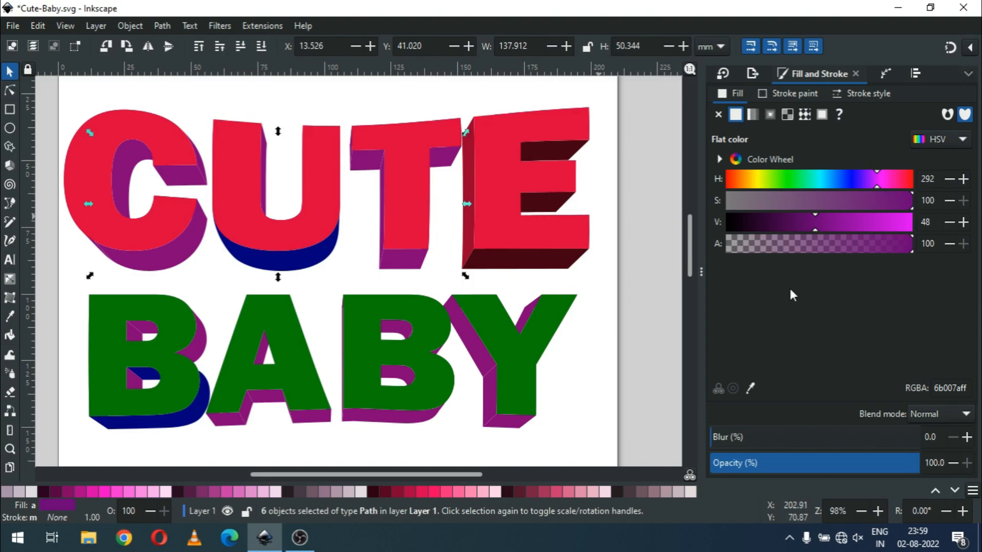
{"action": "double_click", "coordinate": [955, 389]}
{"action": "key", "text": "ctrl+v"}
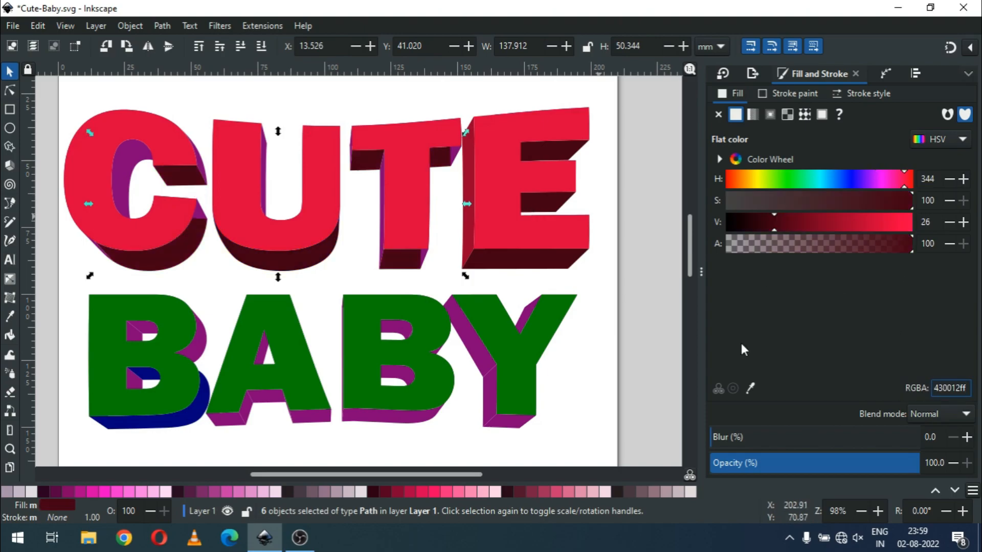
{"action": "left_click", "coordinate": [600, 296]}
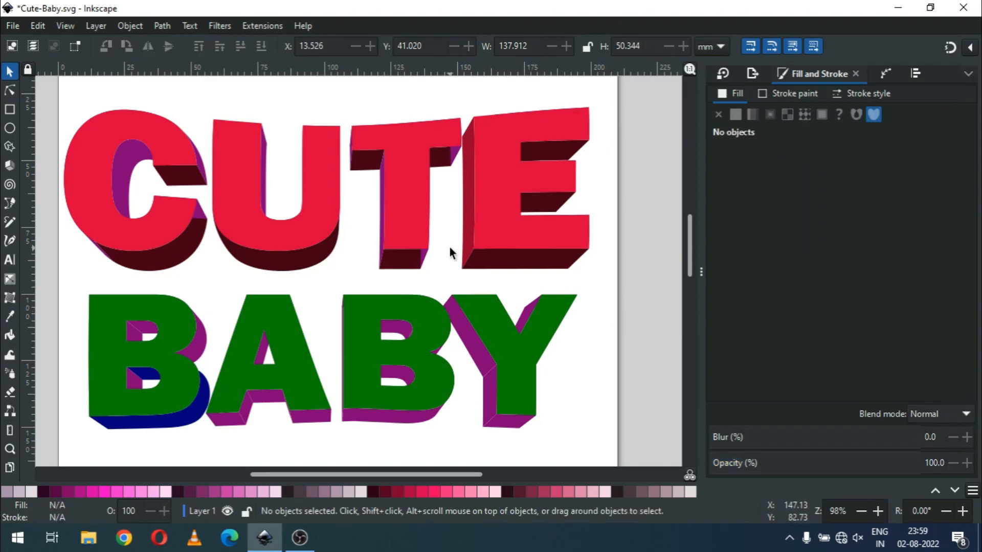
- Delete the leftover purple pieces beside the T's foot, the C's lower tip and the T's right arm, and save the drawing
{"action": "left_click", "coordinate": [425, 265]}
{"action": "key", "text": "Escape"}
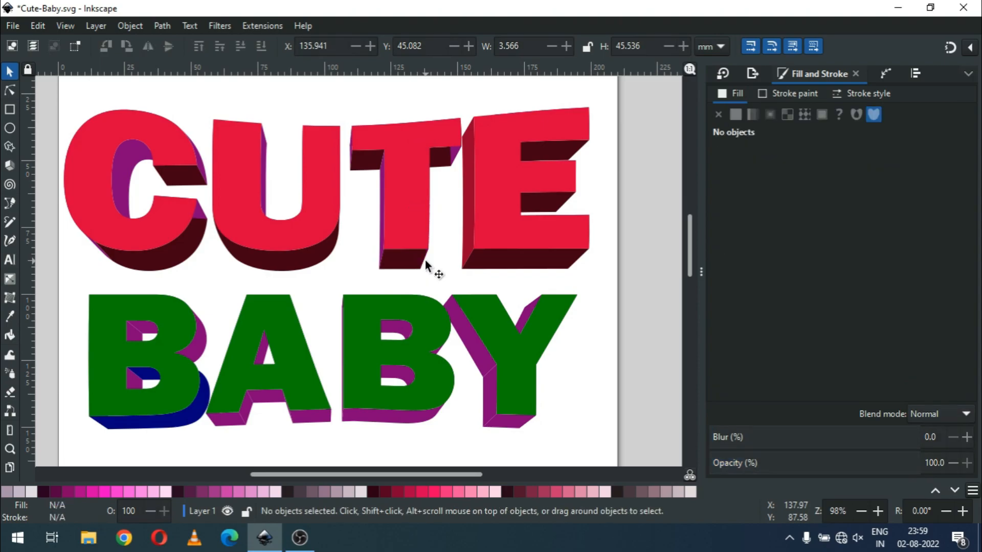
{"action": "left_click", "coordinate": [201, 215]}
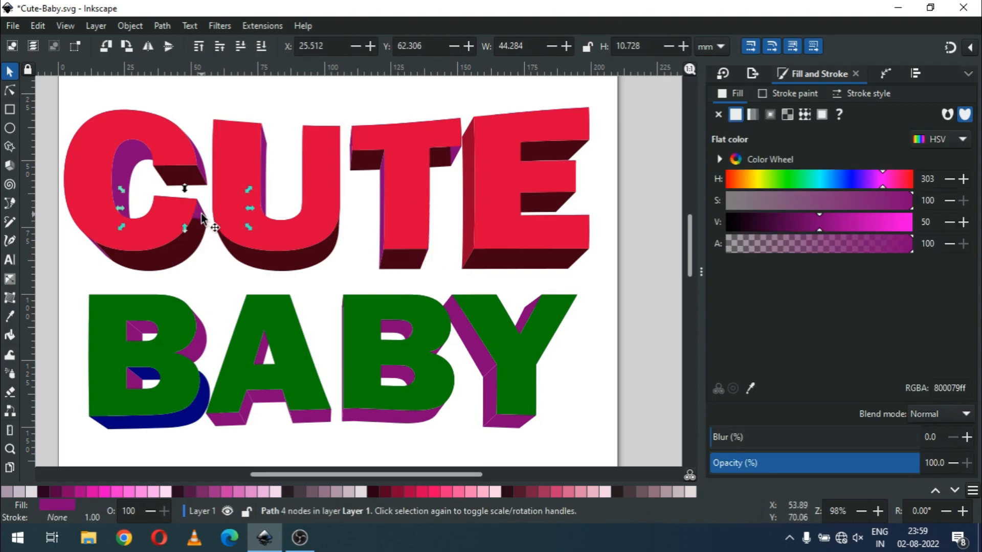
{"action": "key", "text": "Escape"}
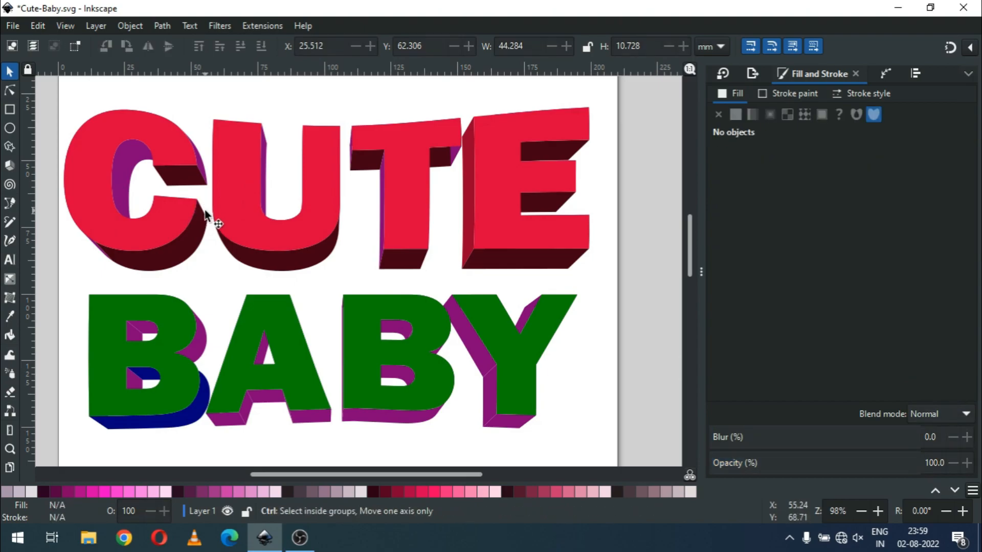
{"action": "left_click", "coordinate": [455, 162]}
{"action": "key", "text": "Delete"}
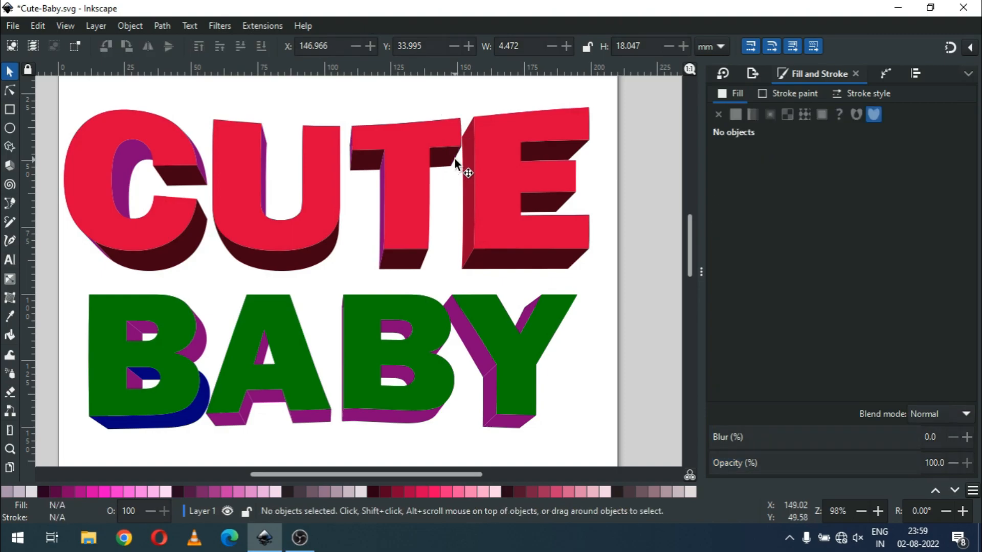
{"action": "key", "text": "ctrl+s"}
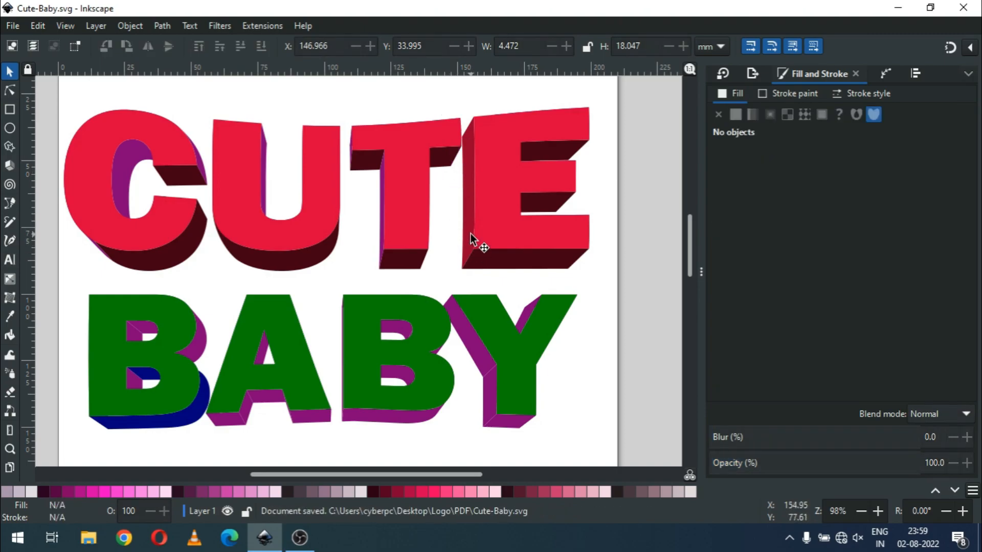
- Copy the fill code 960029ff from the E's left extrusion face and apply it to the left side of the T's stem
{"action": "left_click", "coordinate": [460, 219]}
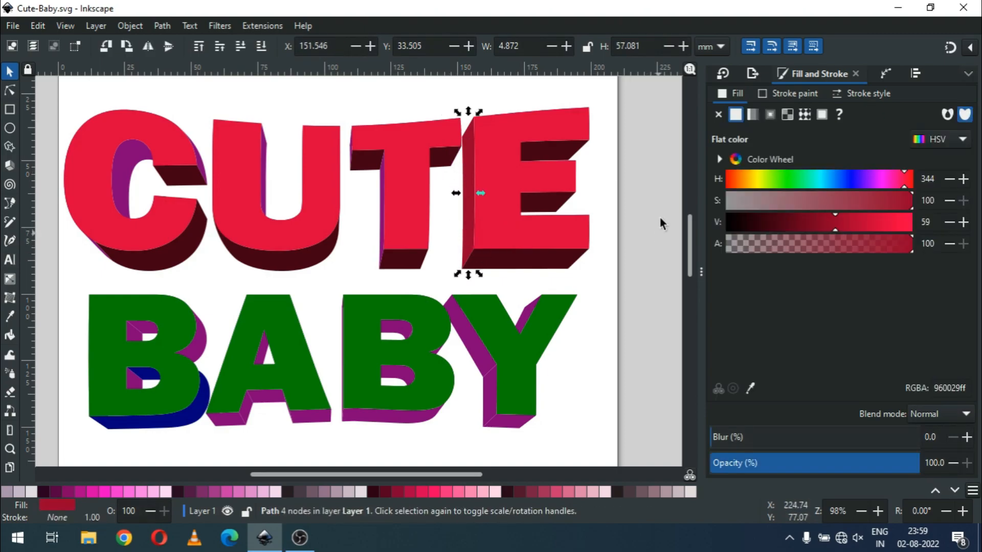
{"action": "double_click", "coordinate": [954, 384]}
{"action": "key", "text": "ctrl+c"}
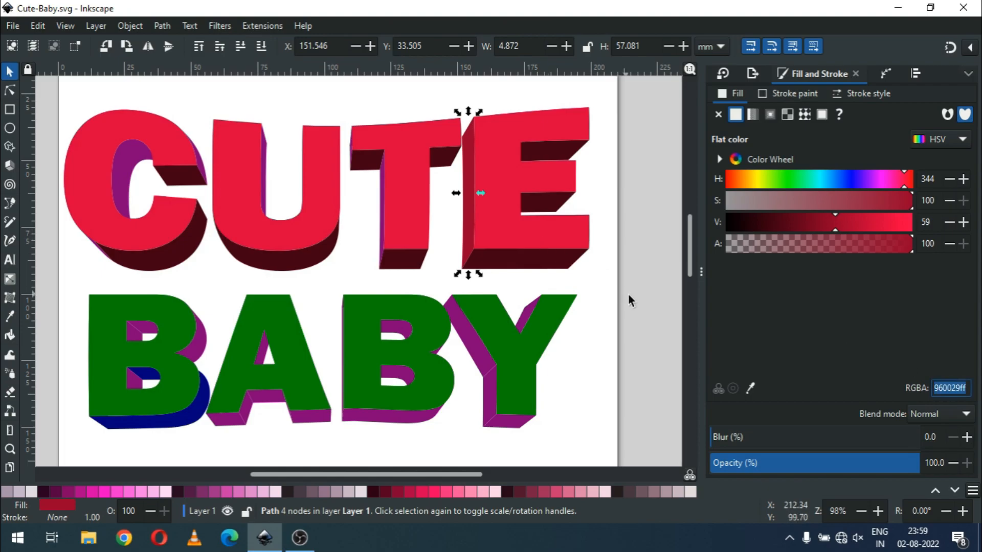
{"action": "left_click", "coordinate": [598, 294]}
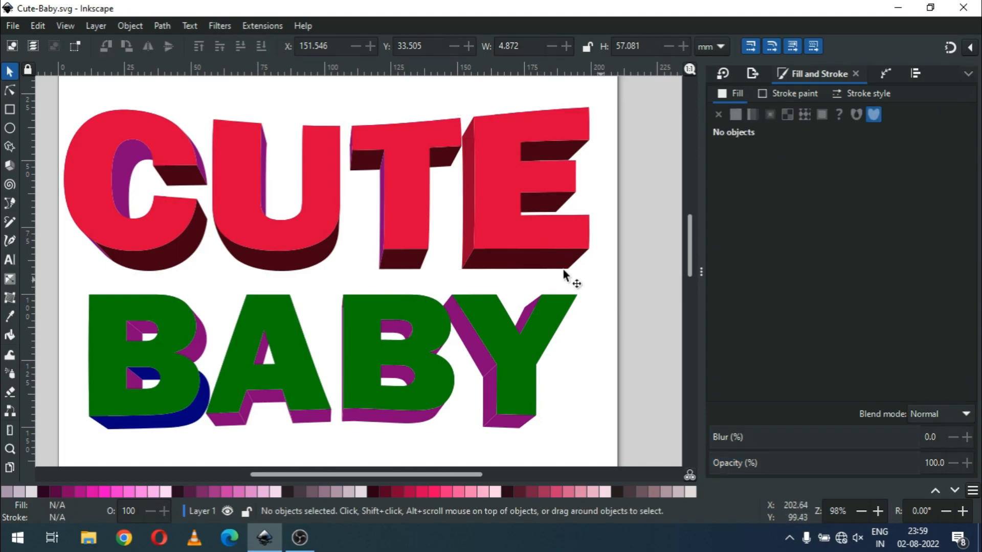
{"action": "left_click", "coordinate": [379, 238]}
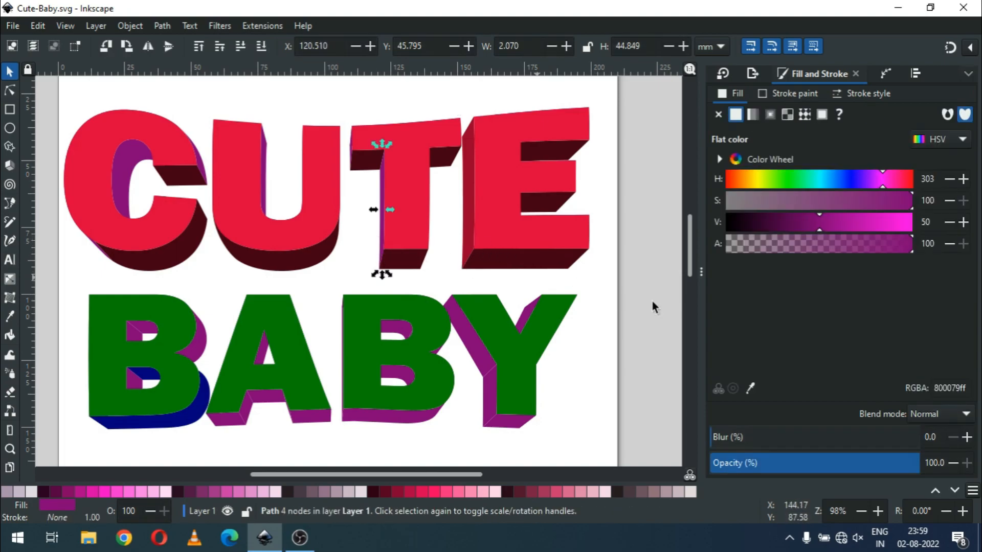
{"action": "double_click", "coordinate": [948, 388]}
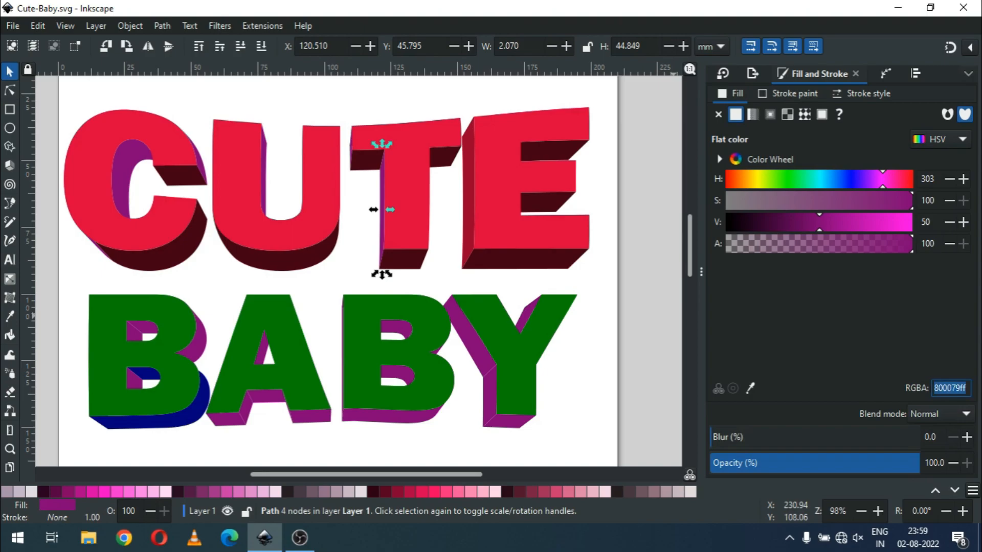
{"action": "key", "text": "ctrl+v"}
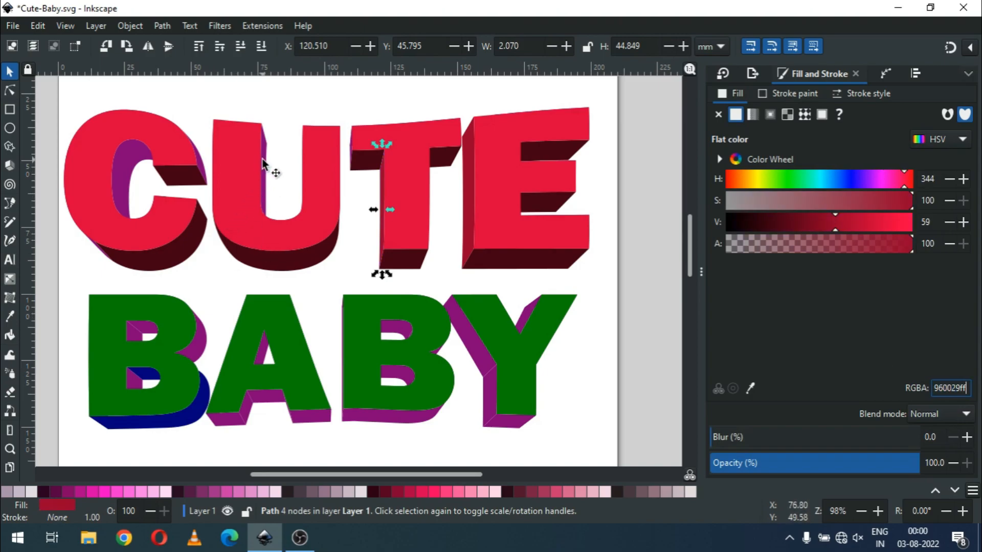
- Fill the inner extrusion face of the U's left stem in CUTE with 960029ff
{"action": "left_click", "coordinate": [263, 164]}
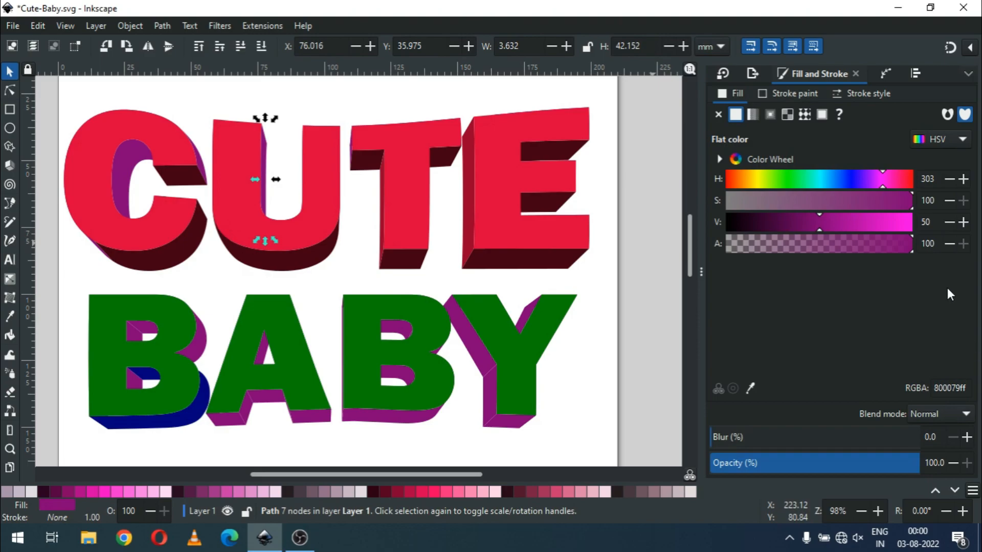
{"action": "double_click", "coordinate": [954, 389]}
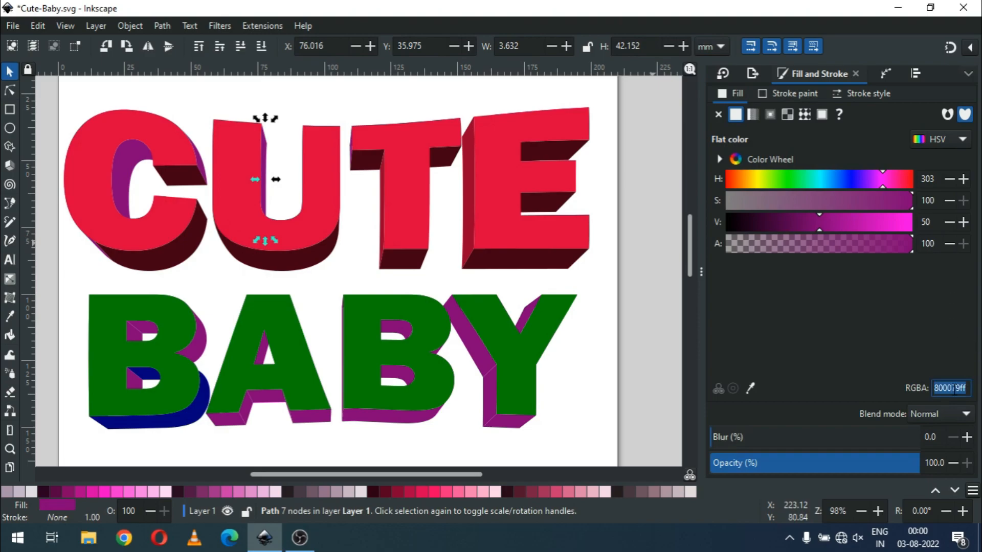
{"action": "key", "text": "ctrl+v"}
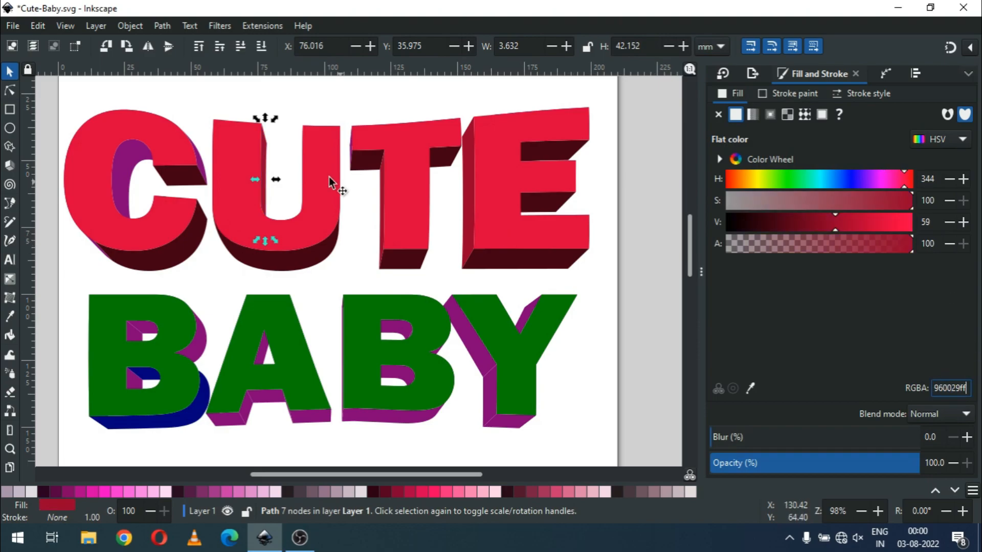
- Fill the C's inner extrusion face and the side face beside its upper tip with 960029ff, and save the drawing
{"action": "left_click", "coordinate": [216, 92]}
{"action": "left_click", "coordinate": [207, 172]}
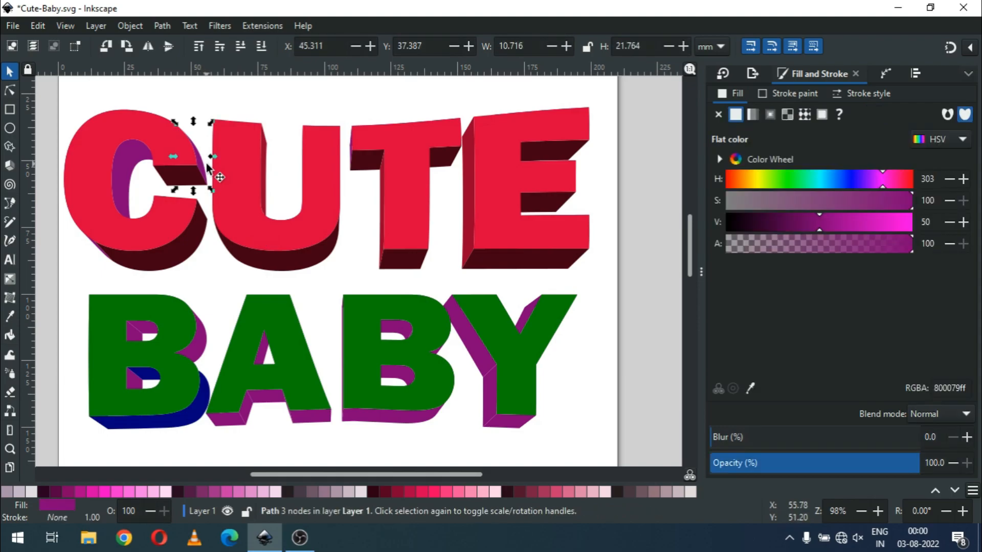
{"action": "left_click", "coordinate": [134, 178], "text": "shift"}
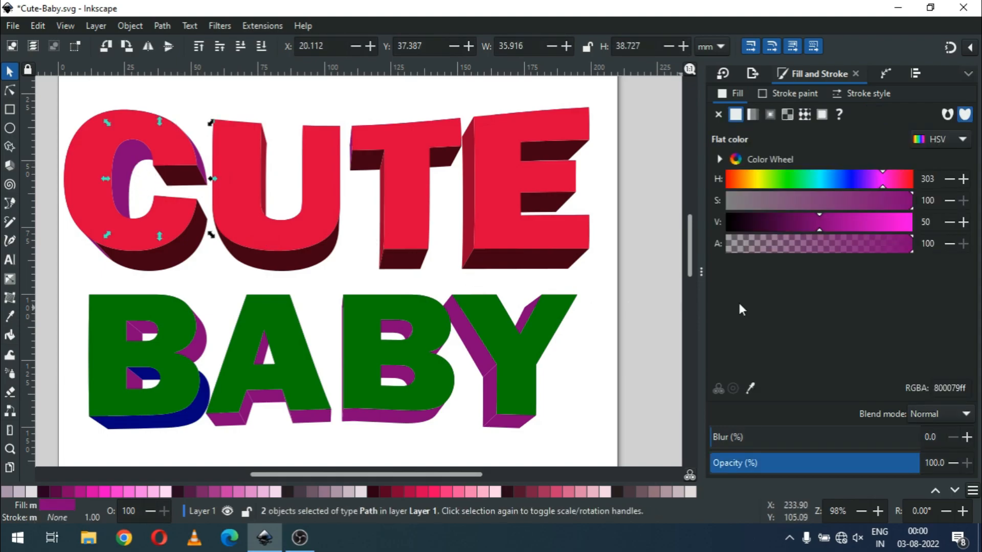
{"action": "double_click", "coordinate": [947, 393]}
{"action": "key", "text": "ctrl+v"}
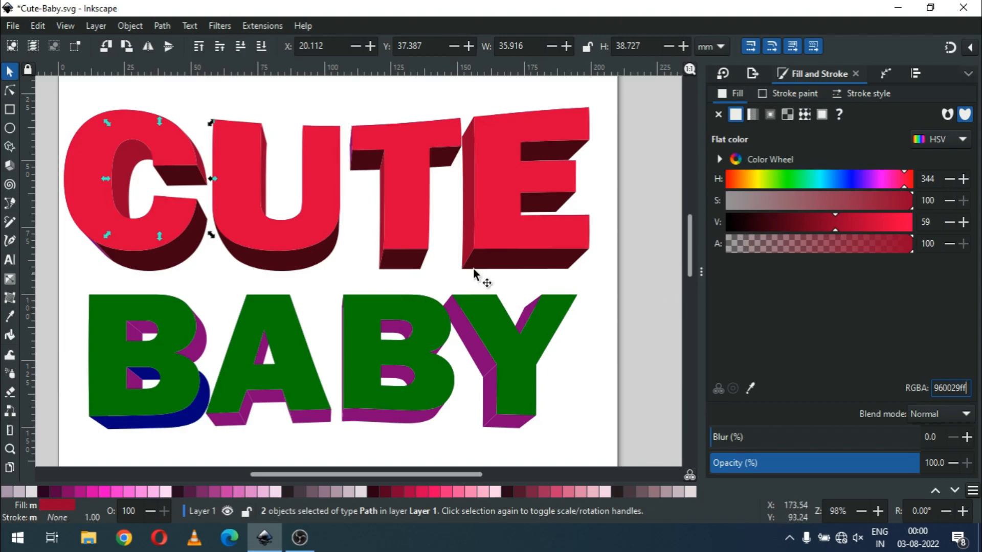
{"action": "left_click", "coordinate": [609, 285]}
{"action": "key", "text": "ctrl+s"}
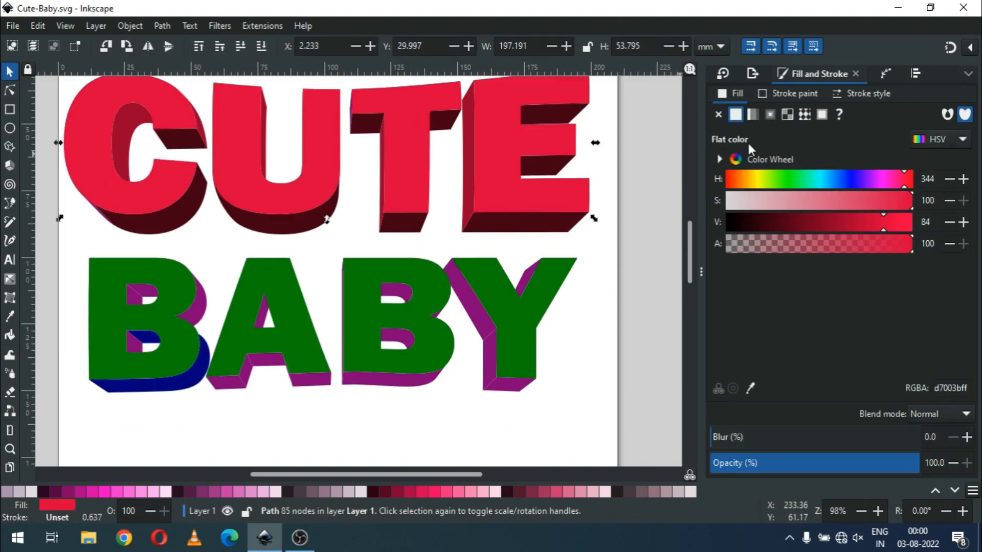
- Apply a linear gradient to the front face of CUTE and orient it vertically, starting at the letters' base and ending at their top
{"action": "left_click", "coordinate": [753, 114]}
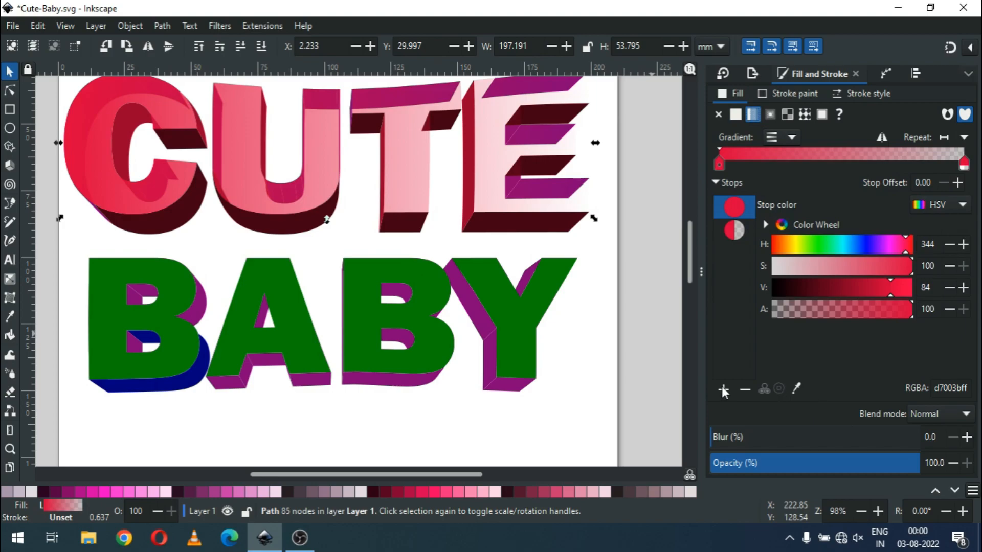
{"action": "left_click", "coordinate": [10, 283]}
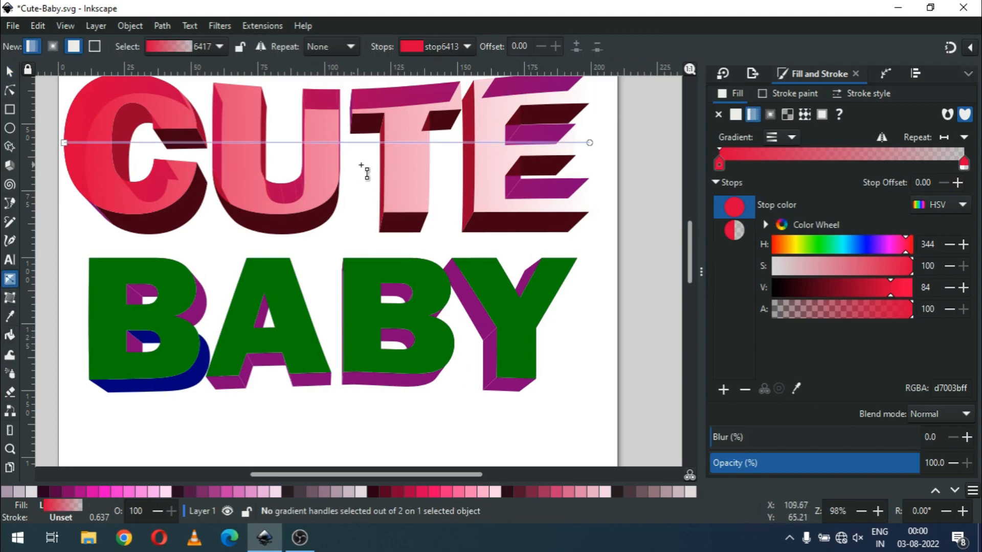
{"action": "left_click_drag", "start_coordinate": [66, 144], "coordinate": [360, 231]}
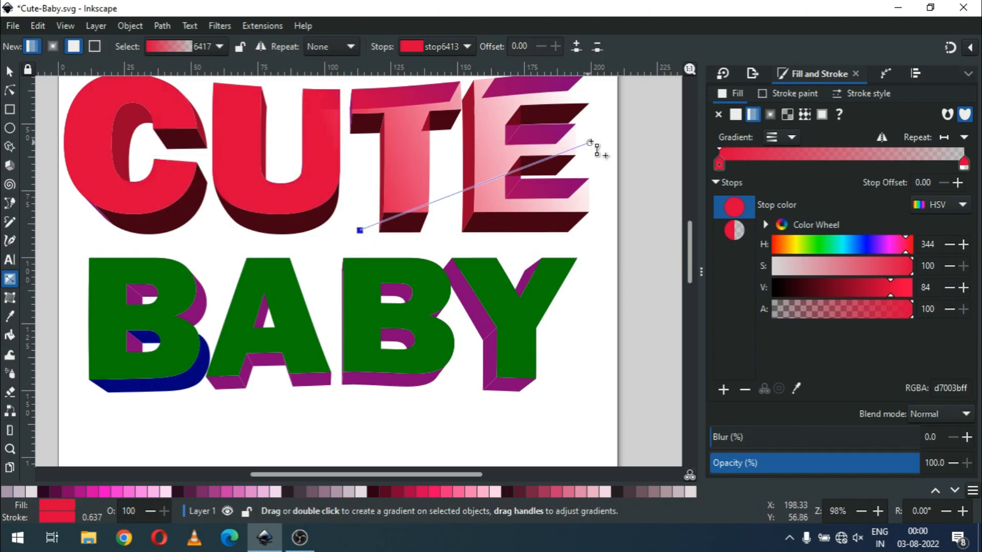
{"action": "left_click_drag", "start_coordinate": [589, 145], "coordinate": [359, 80]}
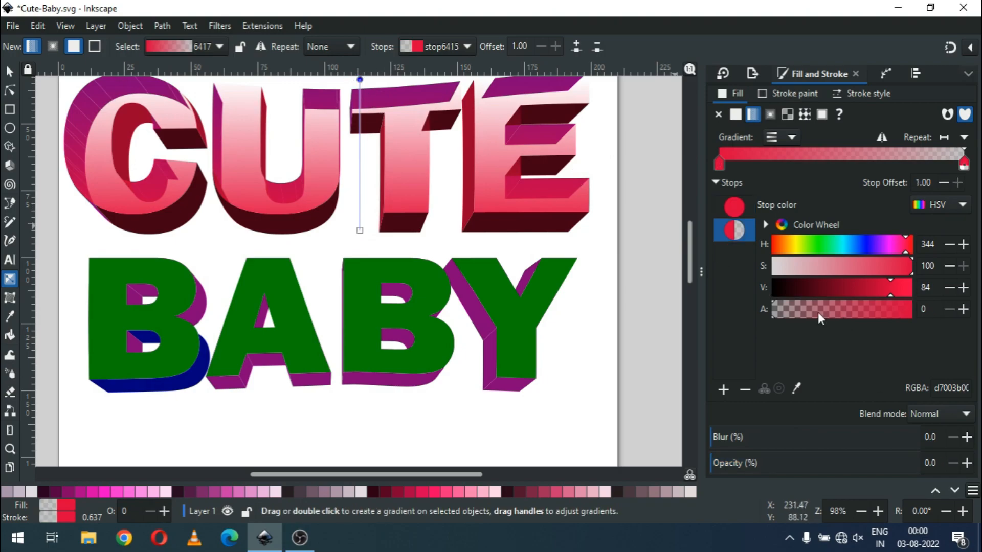
- Set the CUTE gradient's upper stop to fully opaque d7154bff and pull both gradient ends slightly inward
{"action": "left_click_drag", "start_coordinate": [799, 309], "coordinate": [937, 317]}
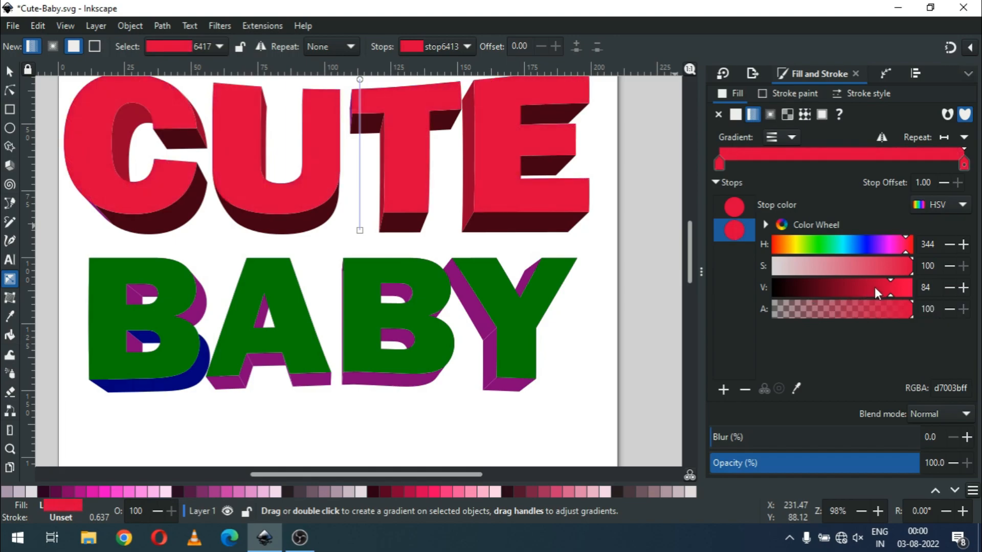
{"action": "left_click", "coordinate": [901, 272]}
{"action": "left_click", "coordinate": [899, 272]}
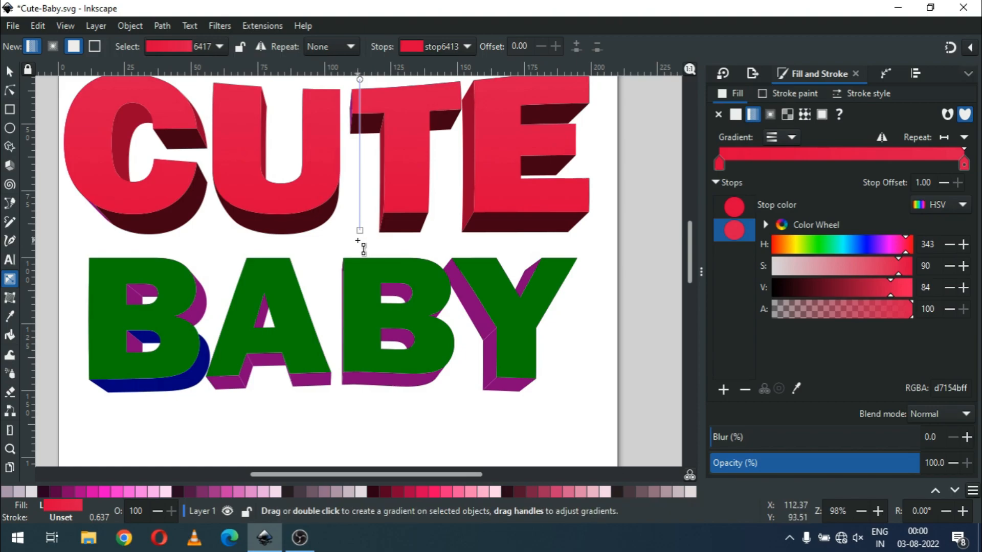
{"action": "left_click_drag", "start_coordinate": [361, 231], "coordinate": [361, 214]}
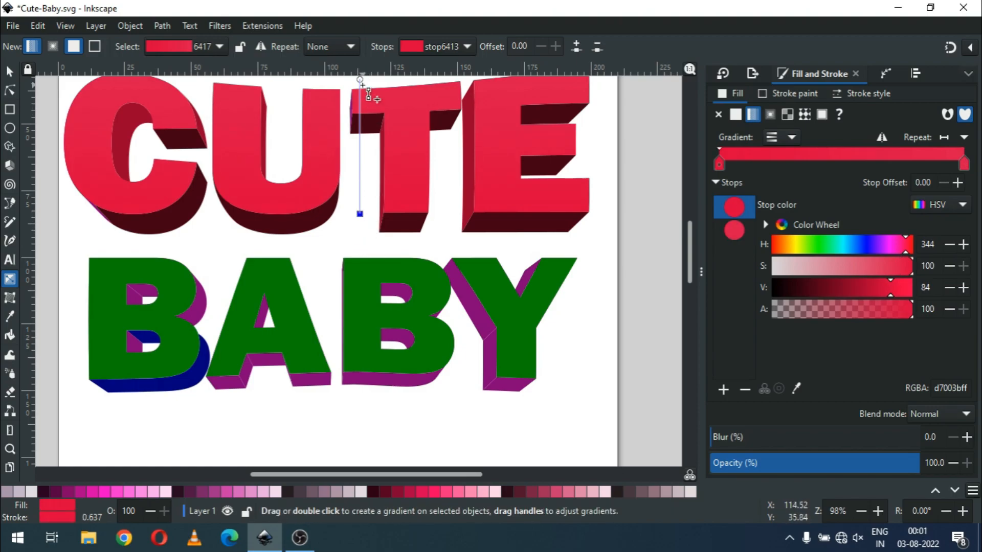
{"action": "left_click_drag", "start_coordinate": [364, 87], "coordinate": [366, 108]}
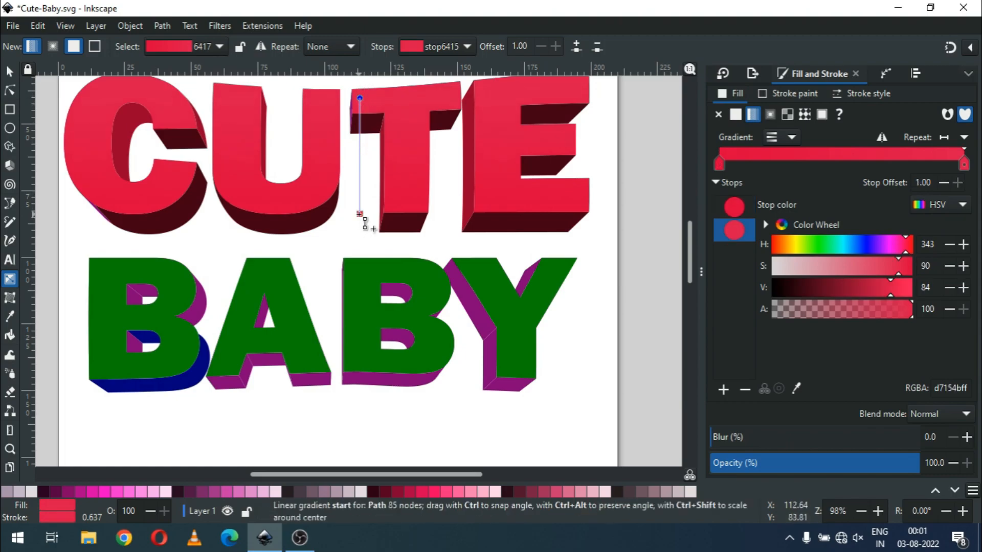
- Set the CUTE gradient's lower stop to b30031ff and its upper stop to db154cff, and save the drawing
{"action": "left_click", "coordinate": [360, 214]}
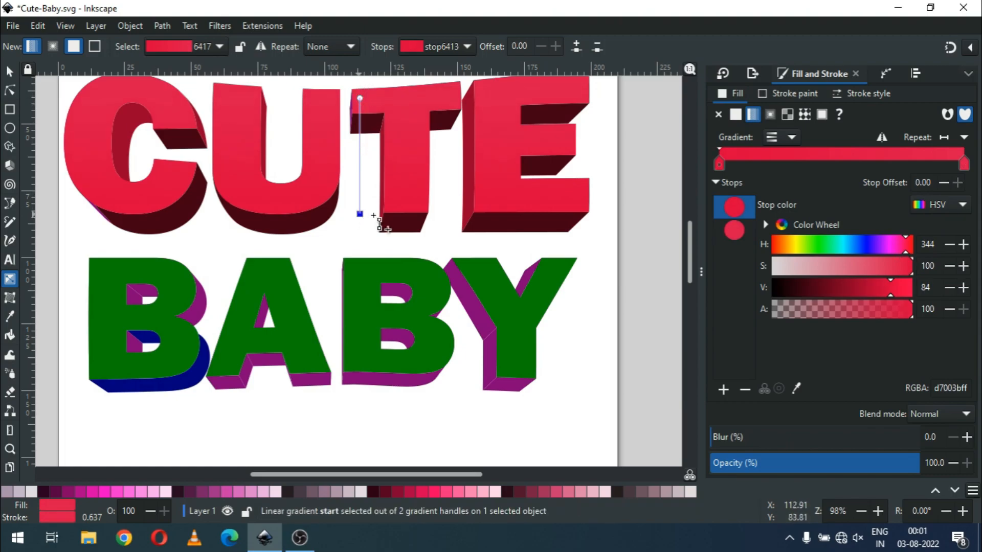
{"action": "left_click", "coordinate": [871, 291]}
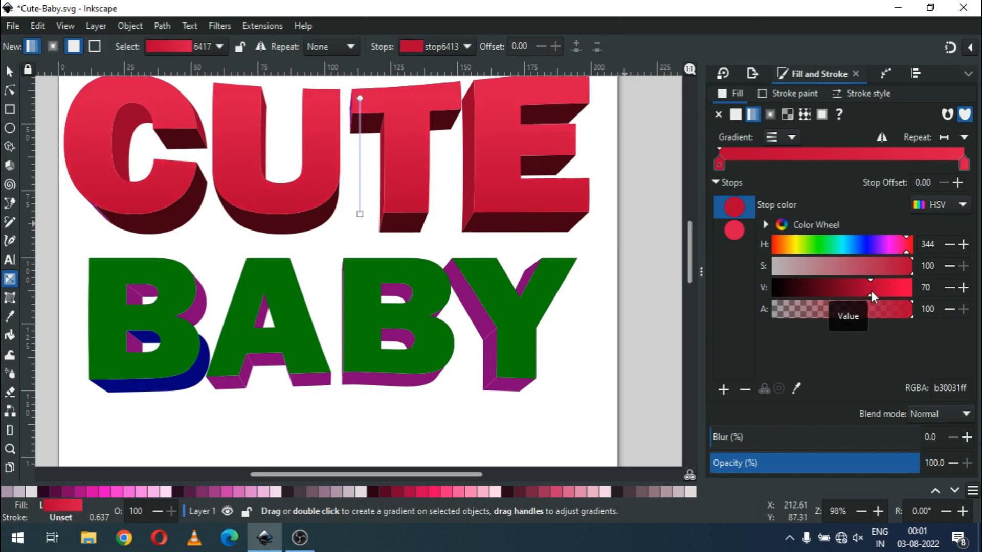
{"action": "left_click", "coordinate": [361, 99]}
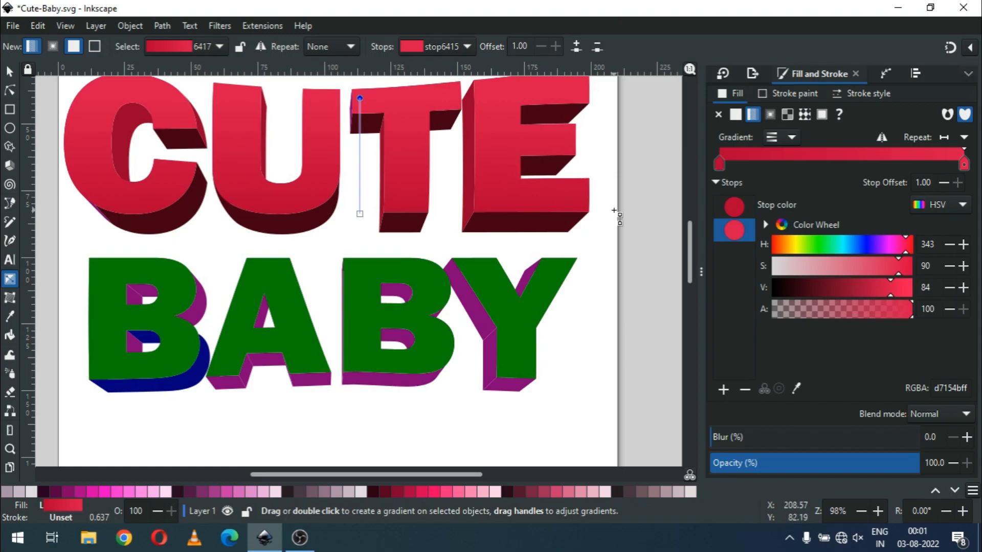
{"action": "left_click", "coordinate": [894, 290]}
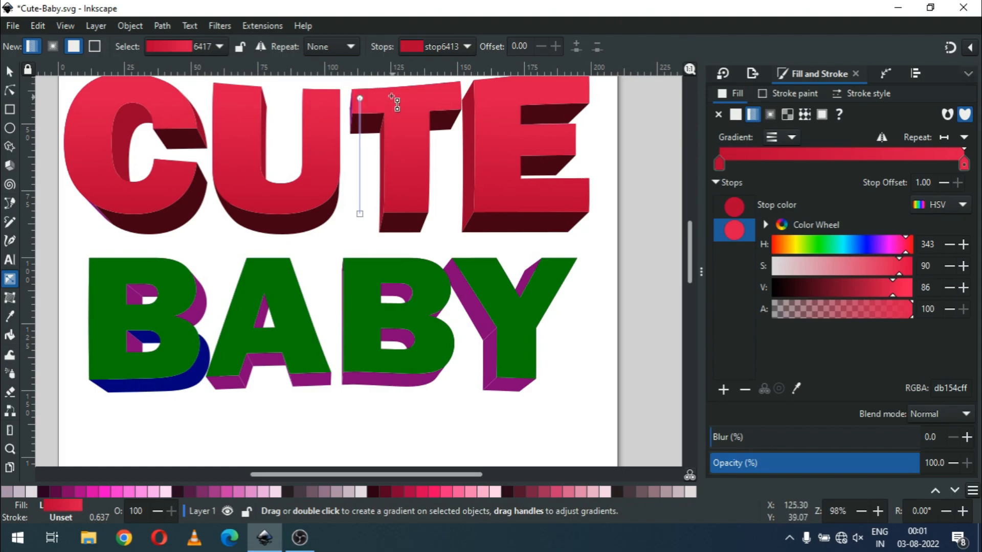
{"action": "left_click", "coordinate": [10, 71]}
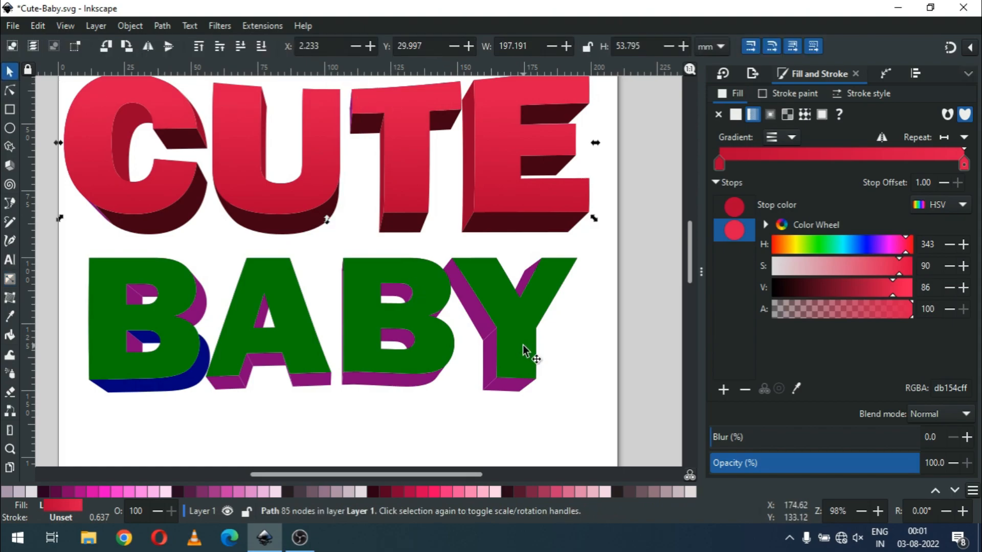
{"action": "left_click", "coordinate": [606, 362]}
{"action": "key", "text": "ctrl+s"}
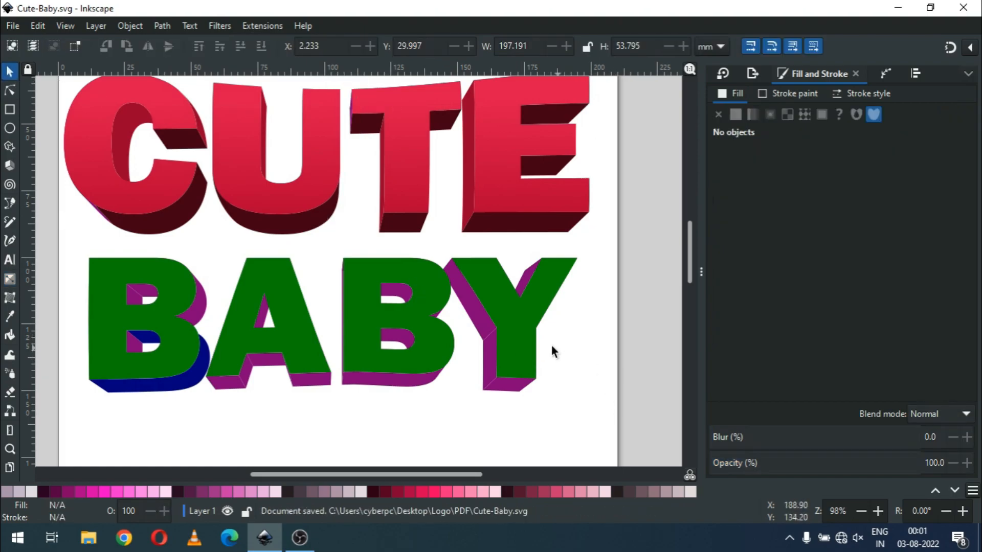
- Apply a linear gradient to the front face of BABY and orient it vertically from the letters' base to their top
{"action": "left_click", "coordinate": [531, 353]}
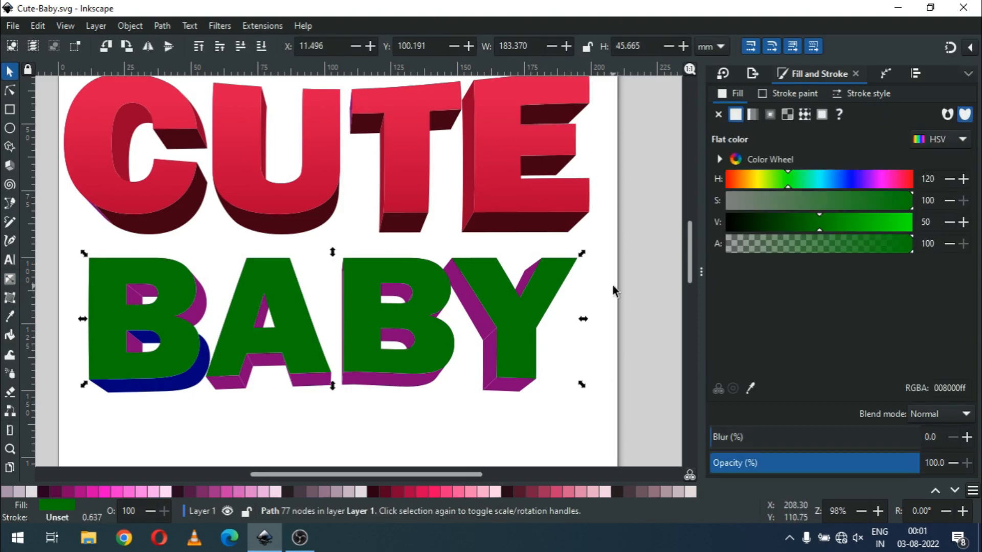
{"action": "left_click", "coordinate": [748, 118]}
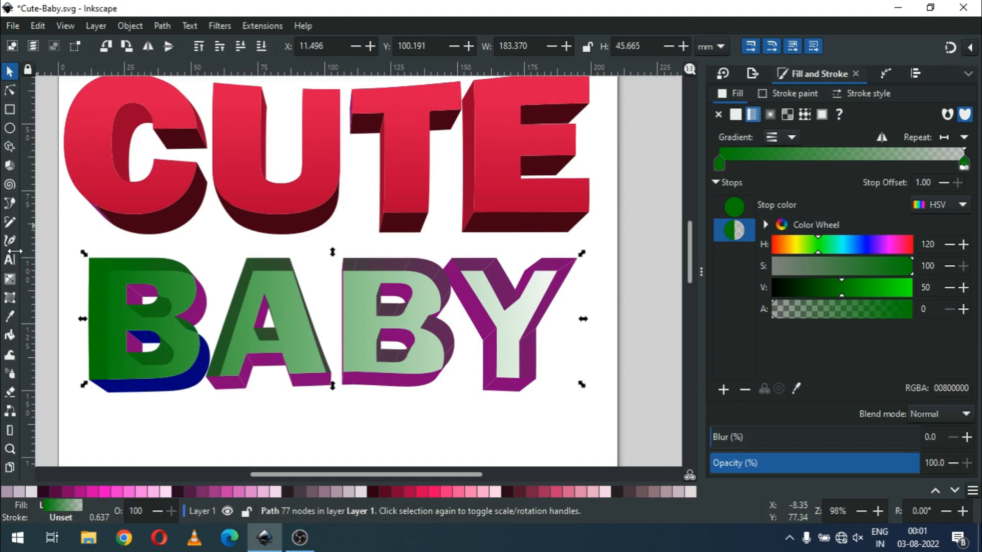
{"action": "left_click", "coordinate": [10, 280]}
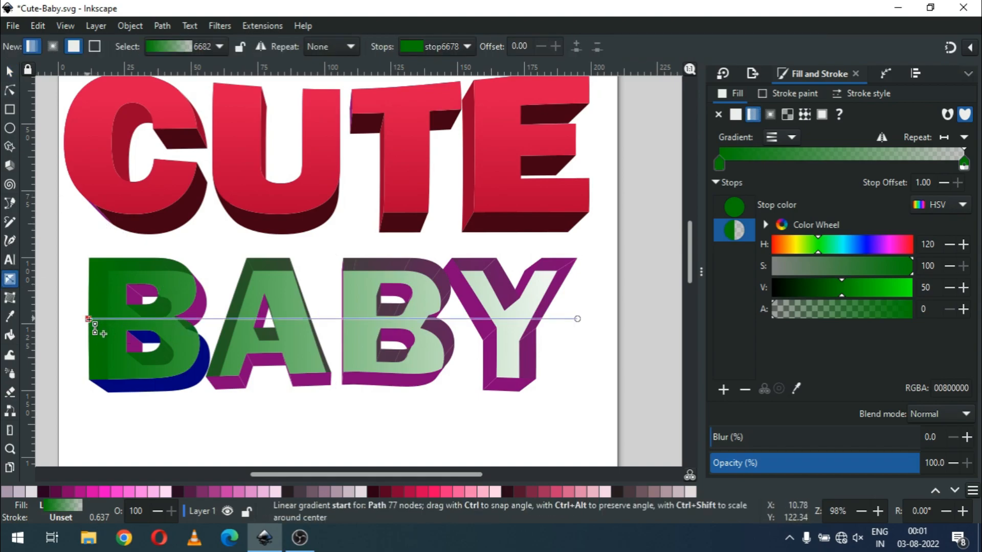
{"action": "left_click_drag", "start_coordinate": [88, 318], "coordinate": [333, 383]}
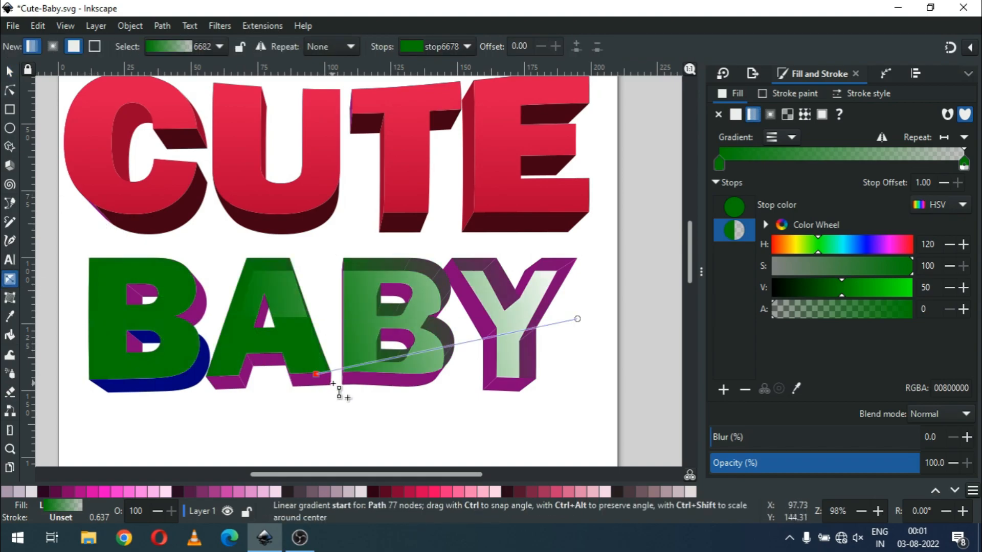
{"action": "left_click_drag", "start_coordinate": [578, 319], "coordinate": [328, 254]}
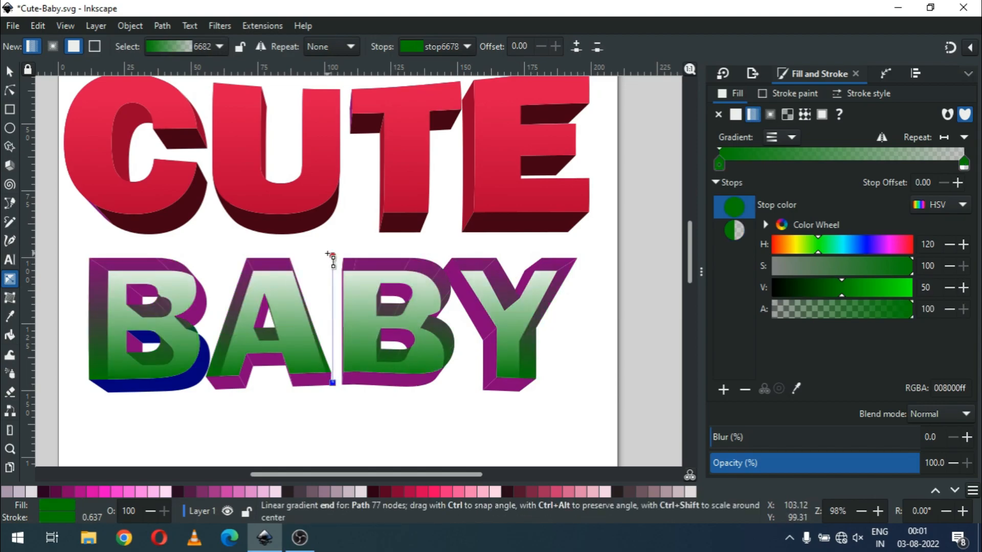
- Colour the upper stop of the BABY gradient with the palette's yellow, ffff00ff
{"action": "left_click", "coordinate": [331, 255]}
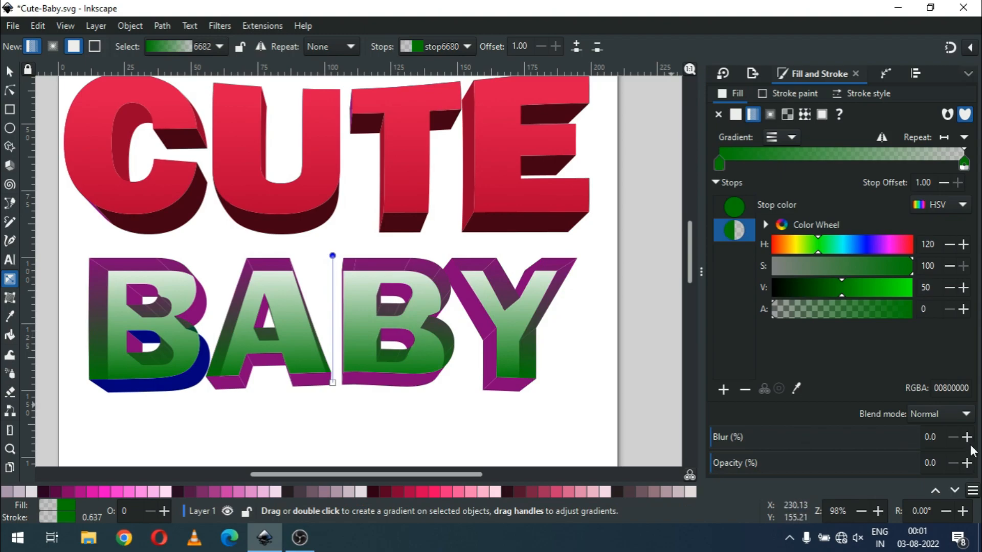
{"action": "left_click", "coordinate": [935, 489]}
{"action": "left_click", "coordinate": [935, 488]}
{"action": "left_click", "coordinate": [935, 488]}
{"action": "left_click", "coordinate": [935, 489]}
{"action": "left_click", "coordinate": [935, 488]}
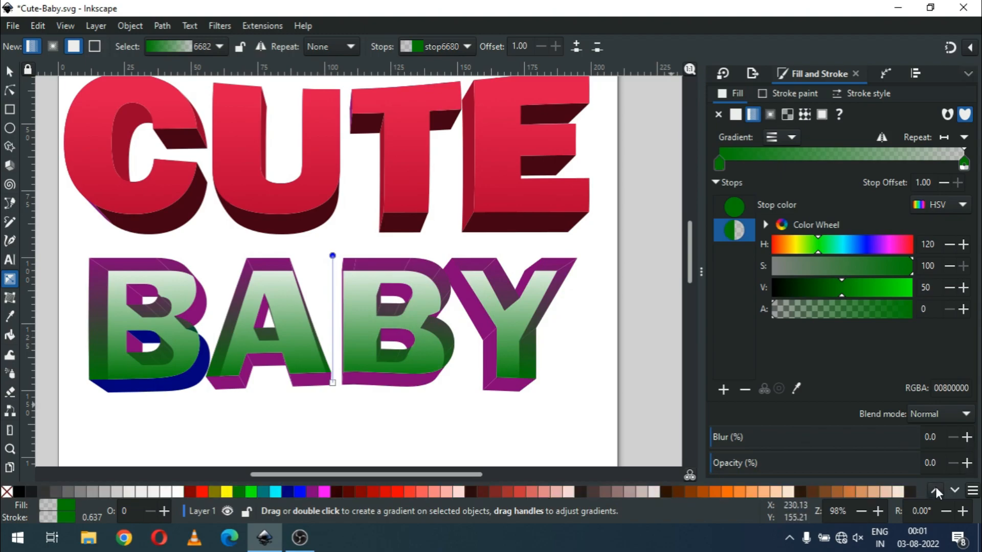
{"action": "left_click", "coordinate": [228, 492]}
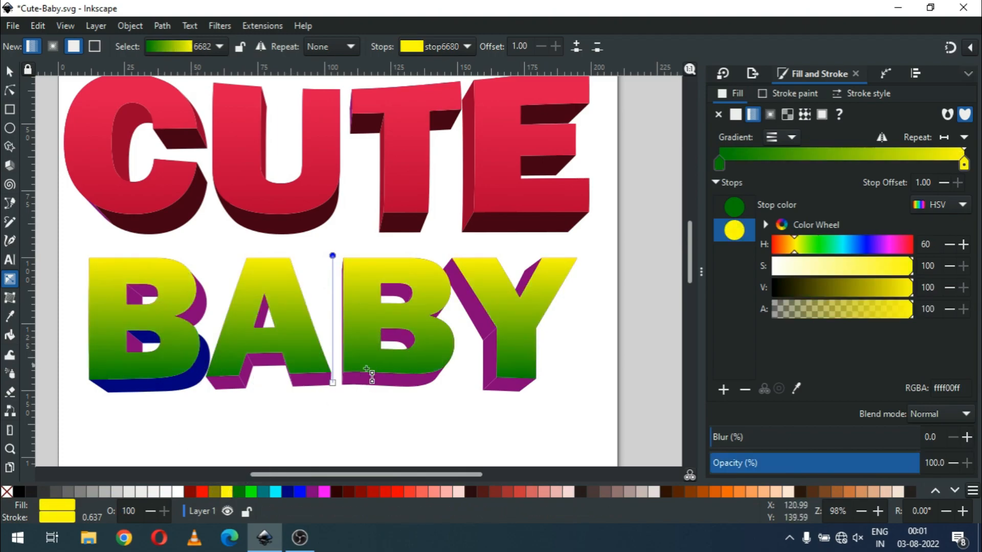
- Recolour the lower stop of the BABY gradient from the palette's yellow to orange with hue 24, ff6500ff
{"action": "left_click", "coordinate": [333, 384]}
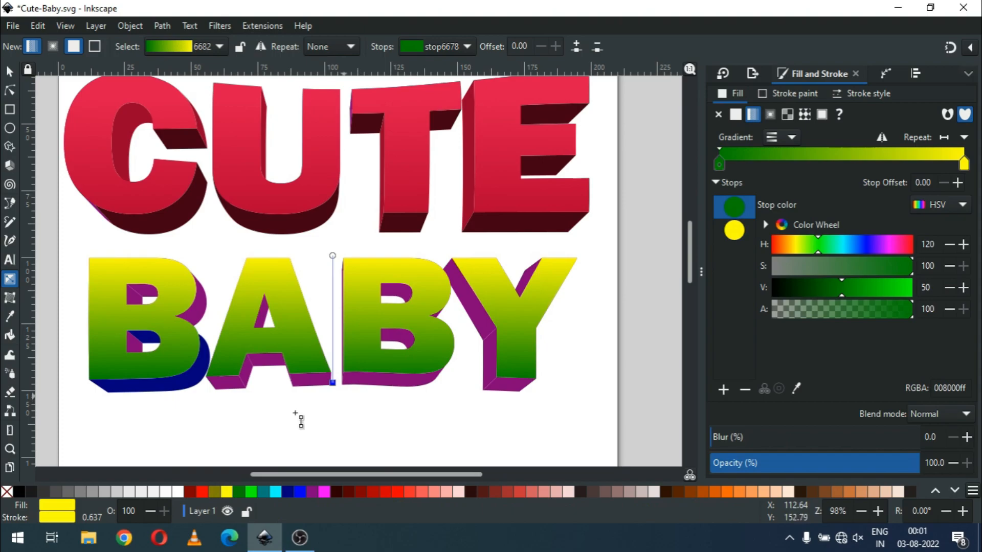
{"action": "left_click", "coordinate": [227, 492]}
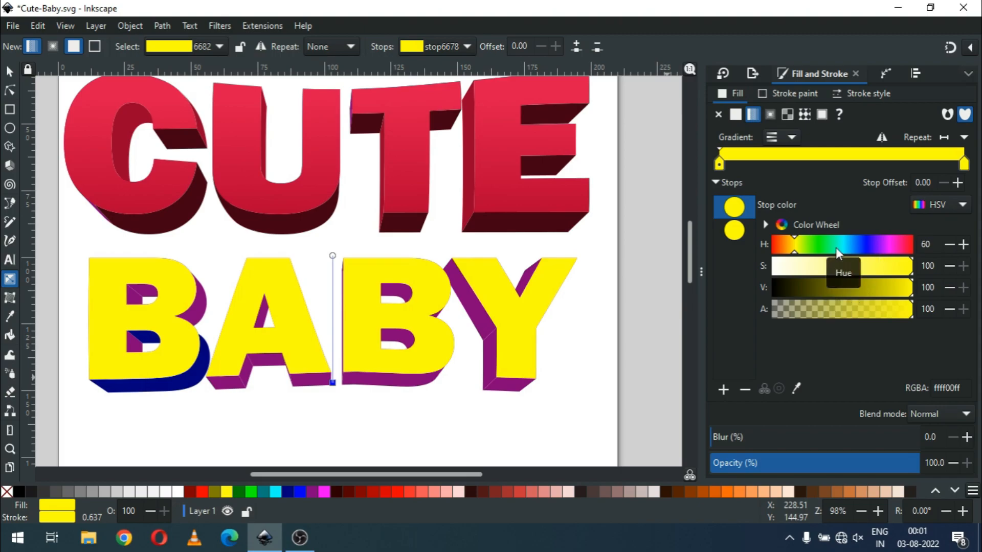
{"action": "left_click", "coordinate": [790, 249]}
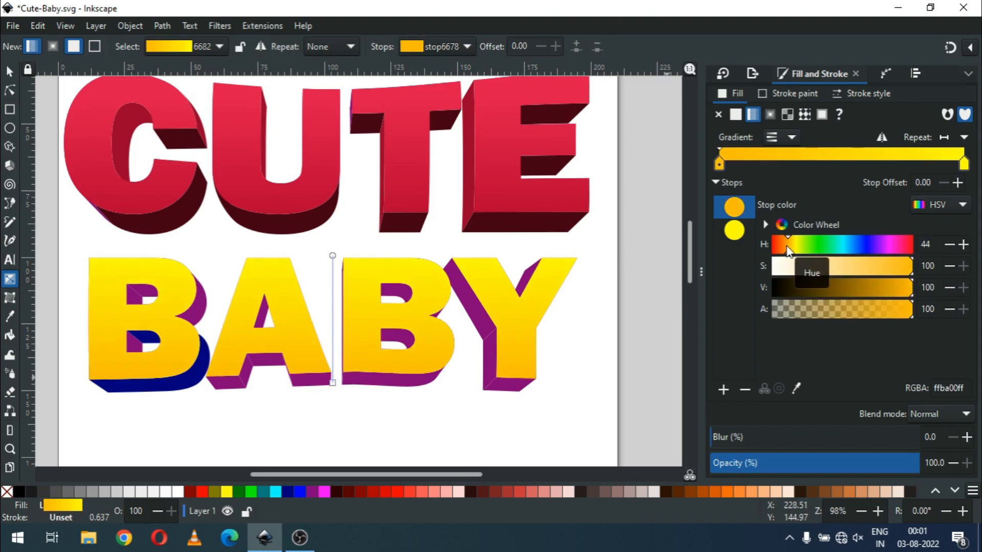
{"action": "left_click_drag", "start_coordinate": [789, 250], "coordinate": [787, 250]}
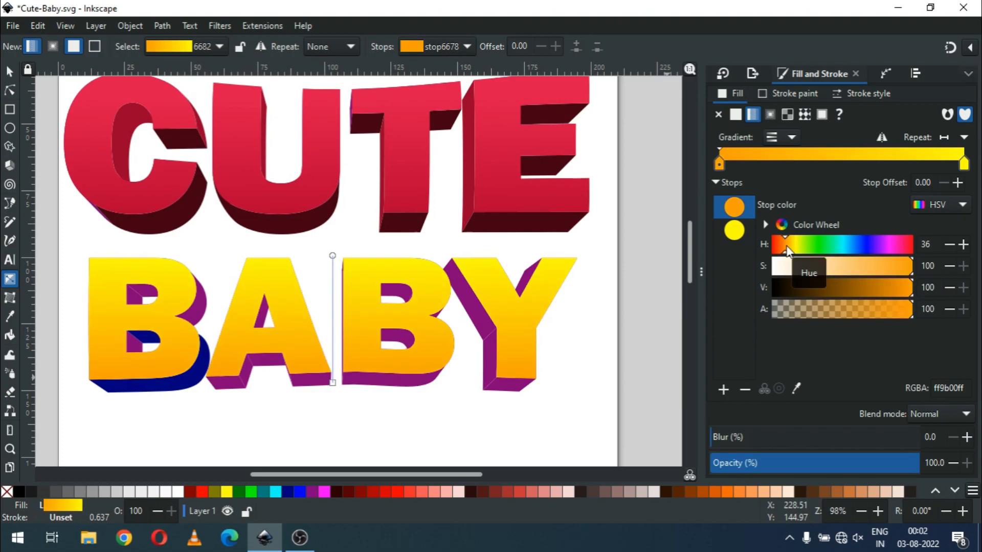
{"action": "left_click", "coordinate": [780, 249]}
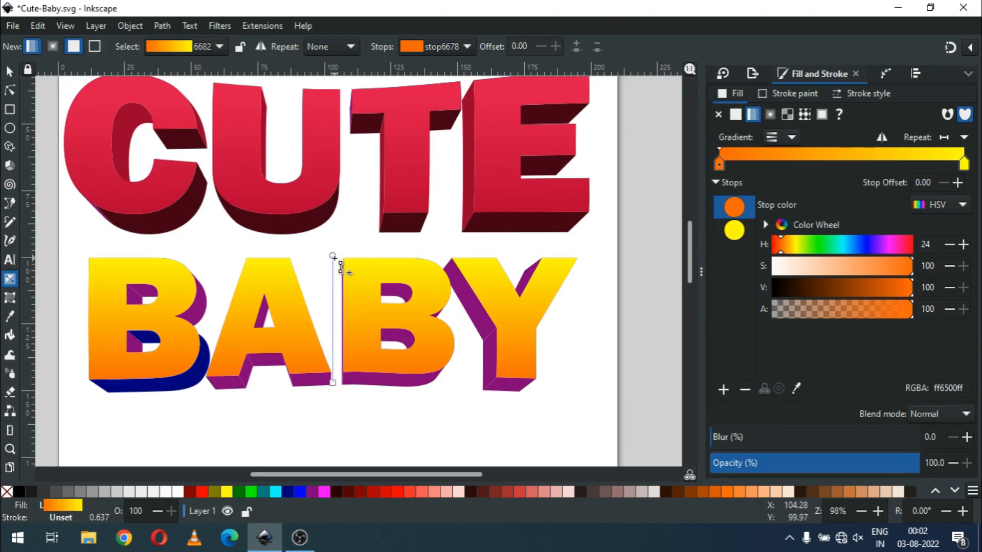
- Set the BABY gradient's upper stop to ffba00ff with hue 44 and move that gradient end slightly down
{"action": "left_click", "coordinate": [333, 255]}
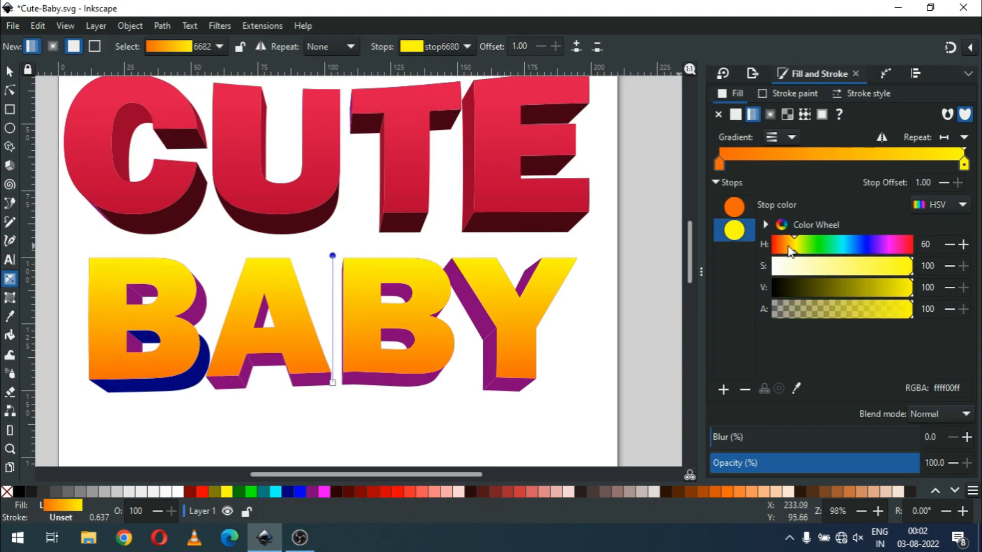
{"action": "left_click", "coordinate": [790, 249]}
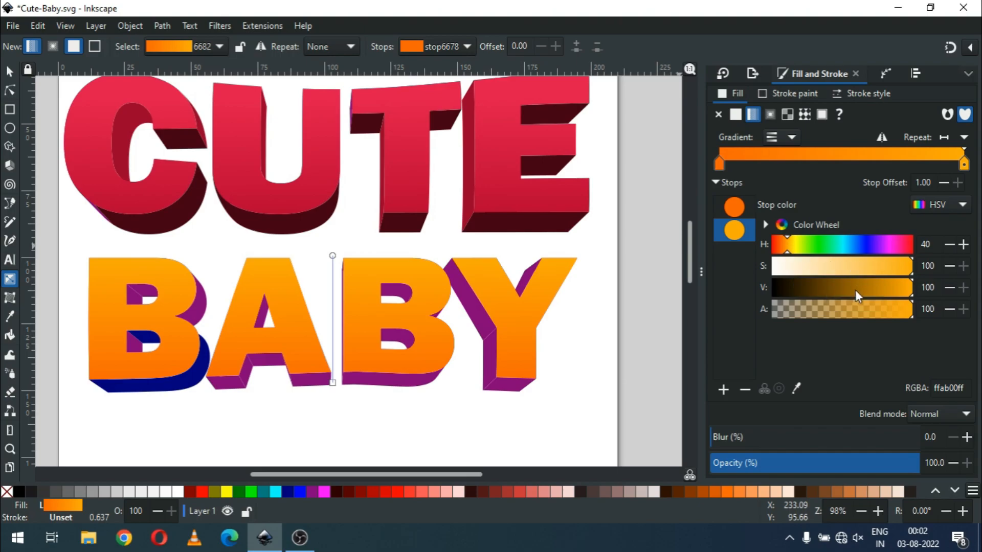
{"action": "left_click", "coordinate": [791, 248]}
{"action": "left_click_drag", "start_coordinate": [336, 261], "coordinate": [338, 271]}
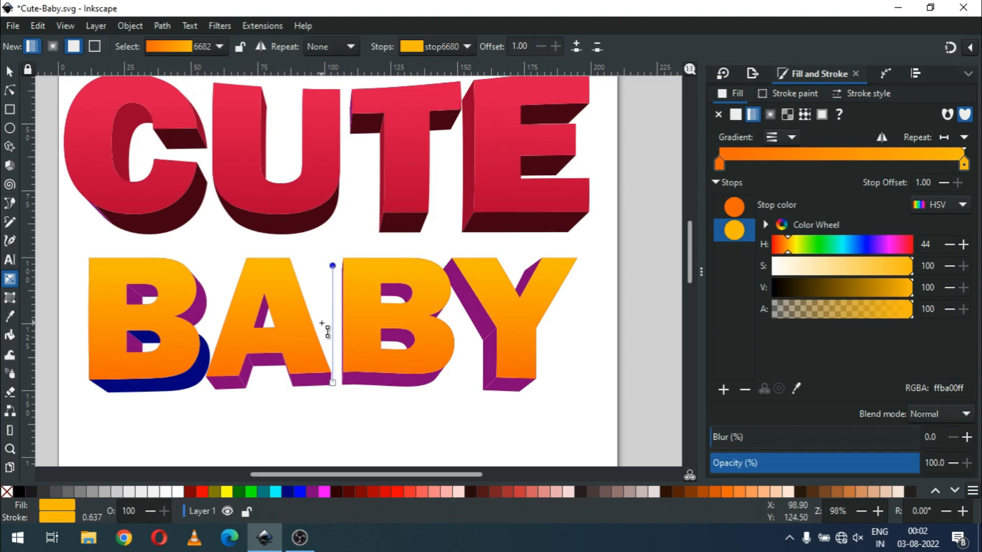
{"action": "left_click", "coordinate": [332, 382]}
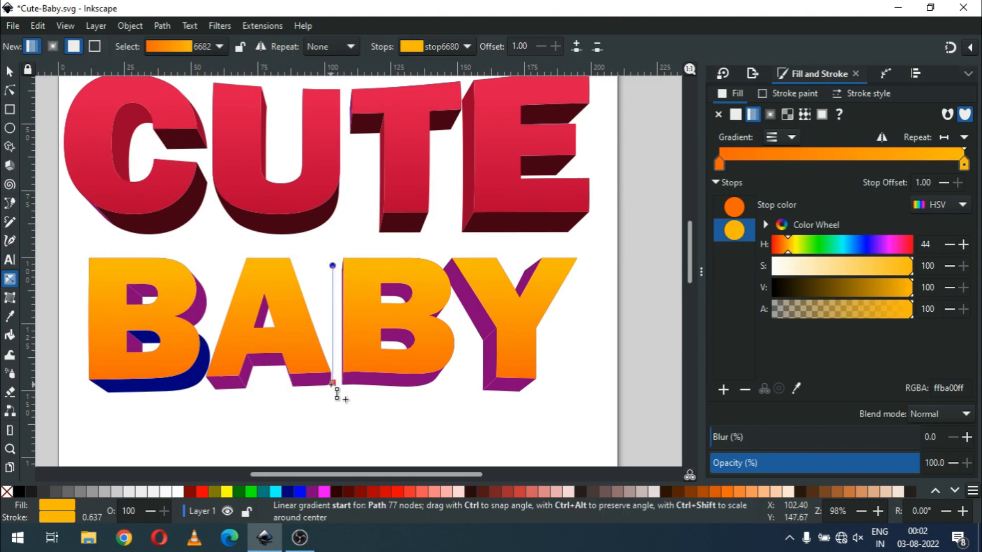
- Copy the colour code ff6500ff from the lower stop of the BABY gradient and deselect the lettering
{"action": "left_click", "coordinate": [332, 383]}
{"action": "left_click", "coordinate": [945, 389]}
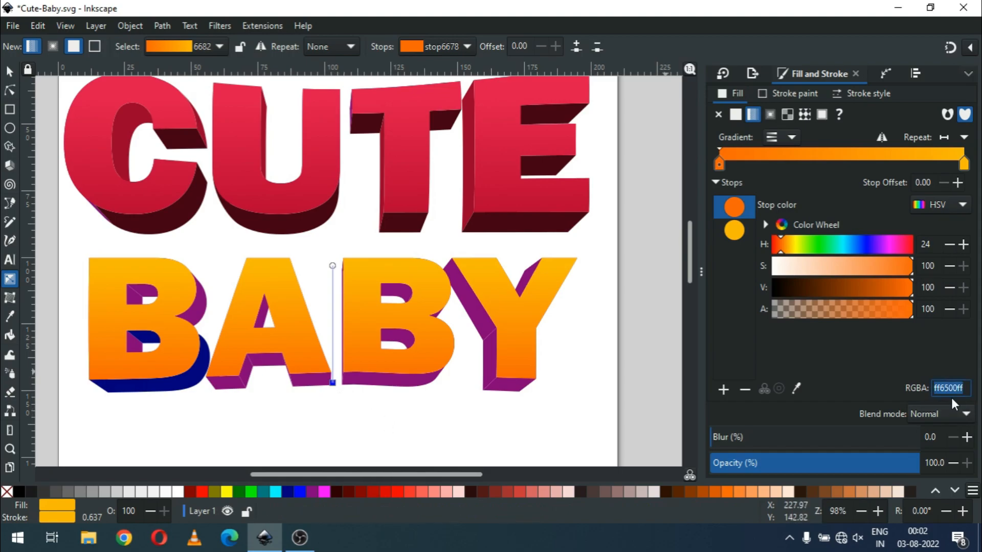
{"action": "left_click", "coordinate": [7, 73]}
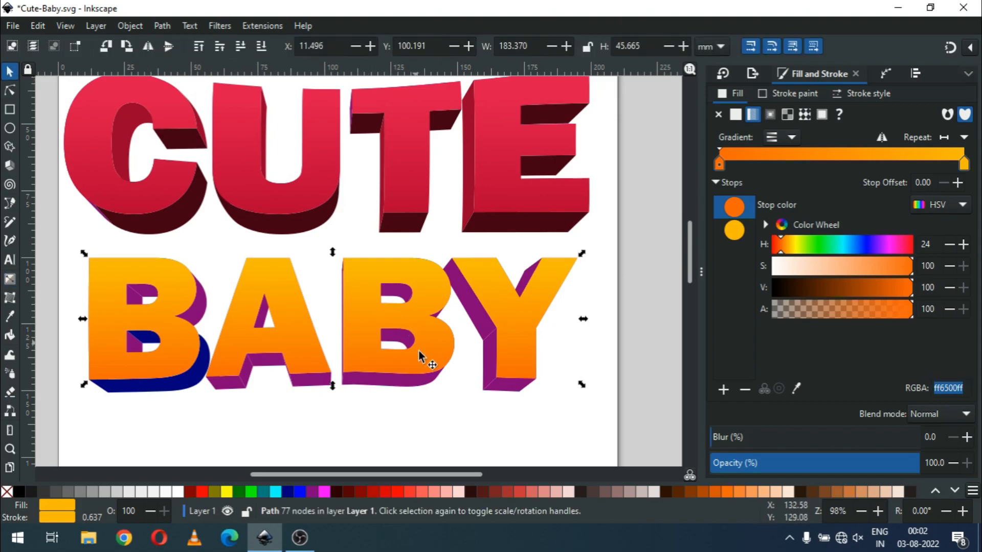
{"action": "left_click", "coordinate": [451, 414]}
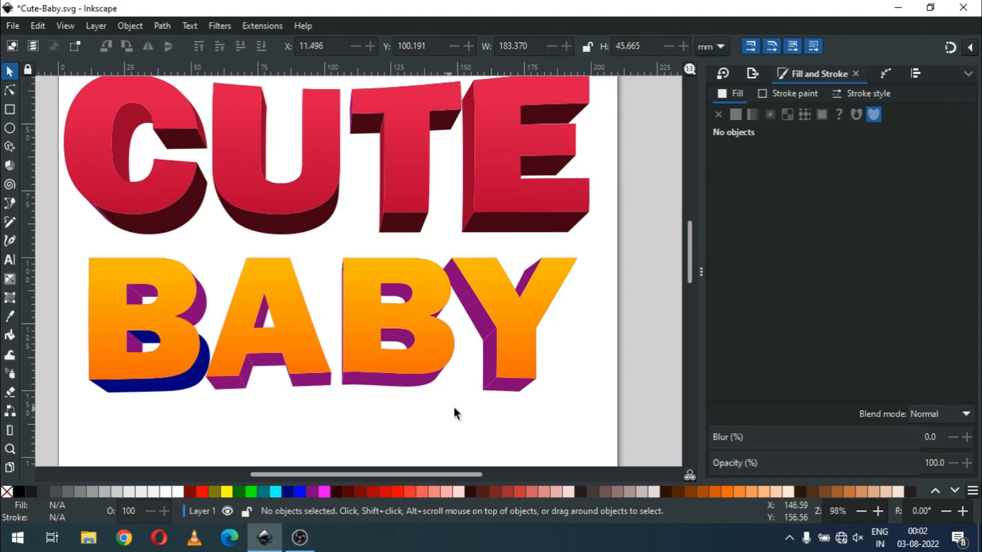
{"action": "left_click", "coordinate": [514, 391]}
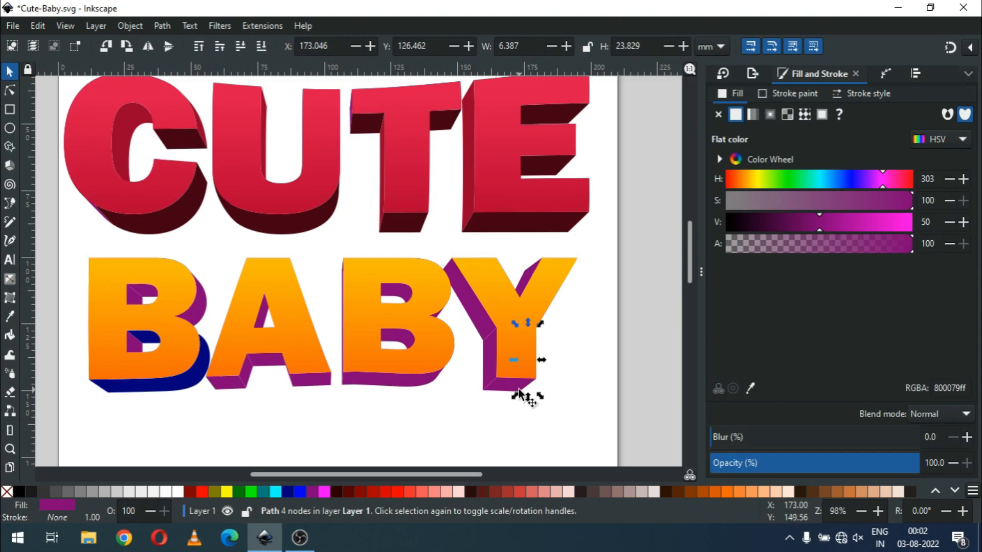
{"action": "left_click_drag", "start_coordinate": [521, 394], "coordinate": [564, 404]}
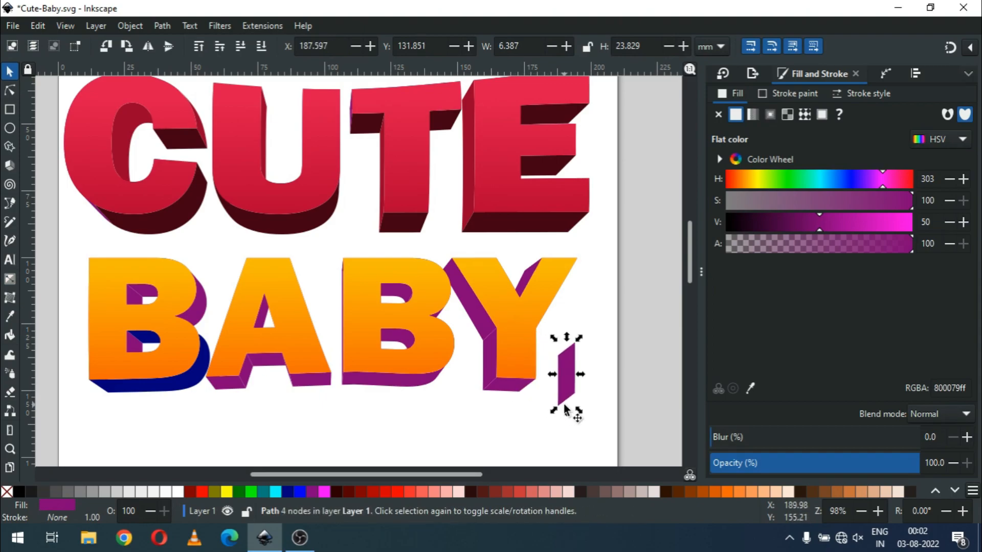
{"action": "key", "text": "ctrl+z"}
- Fill the underside of the Y's stem with orange ff6500ff and darken it to a value of 62, 9f3f00ff
{"action": "left_click", "coordinate": [514, 389]}
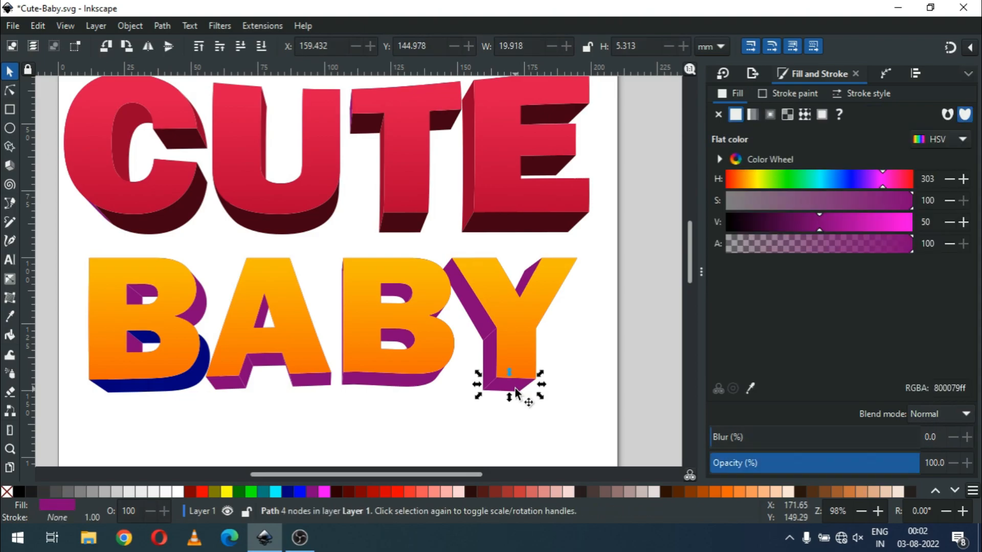
{"action": "double_click", "coordinate": [937, 388]}
{"action": "type", "text": "ff6500ff"}
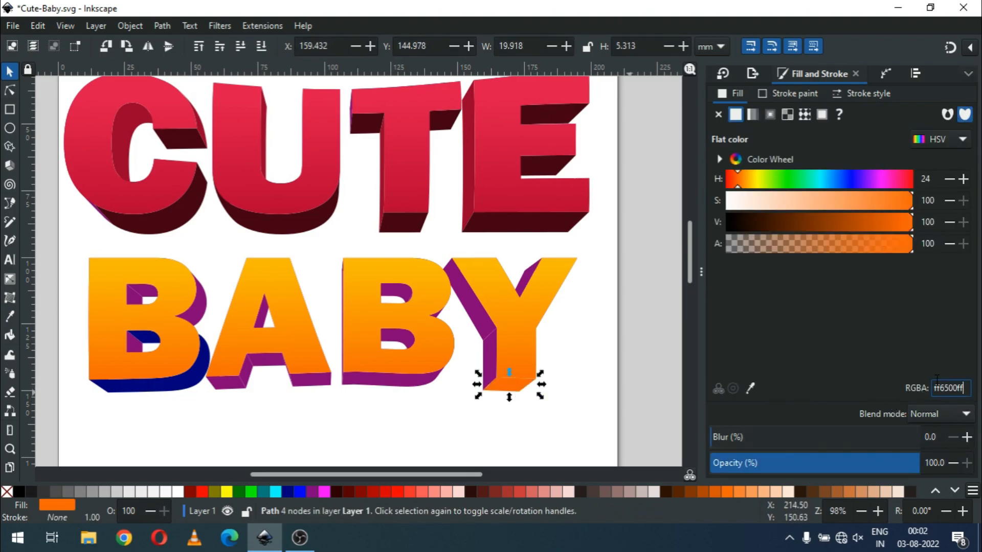
{"action": "left_click", "coordinate": [899, 223]}
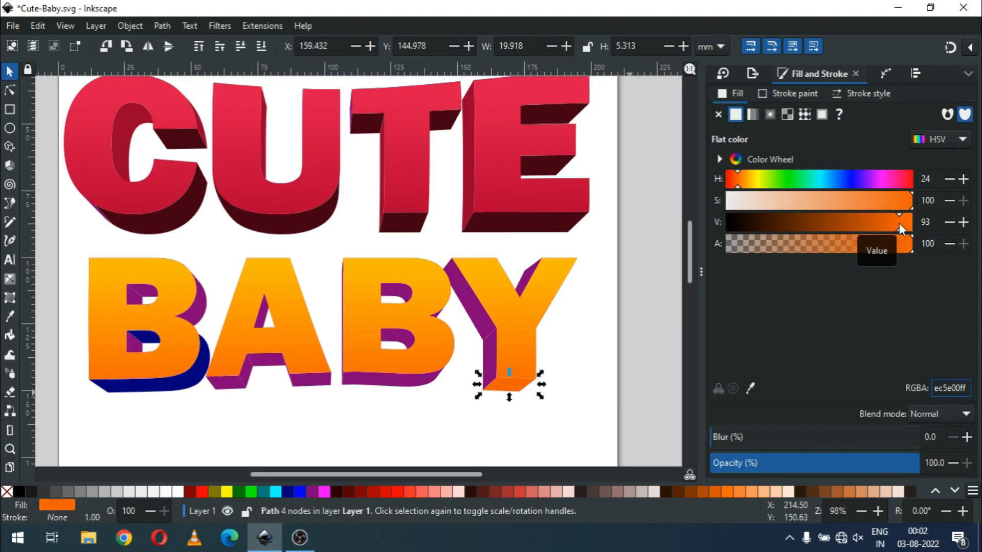
{"action": "left_click", "coordinate": [860, 223]}
{"action": "left_click", "coordinate": [839, 221]}
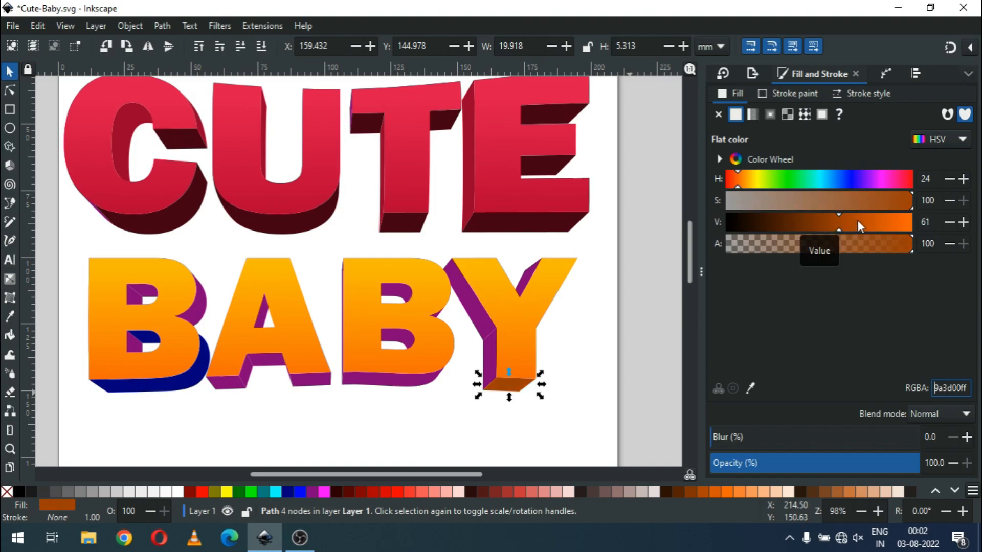
{"action": "left_click", "coordinate": [861, 223]}
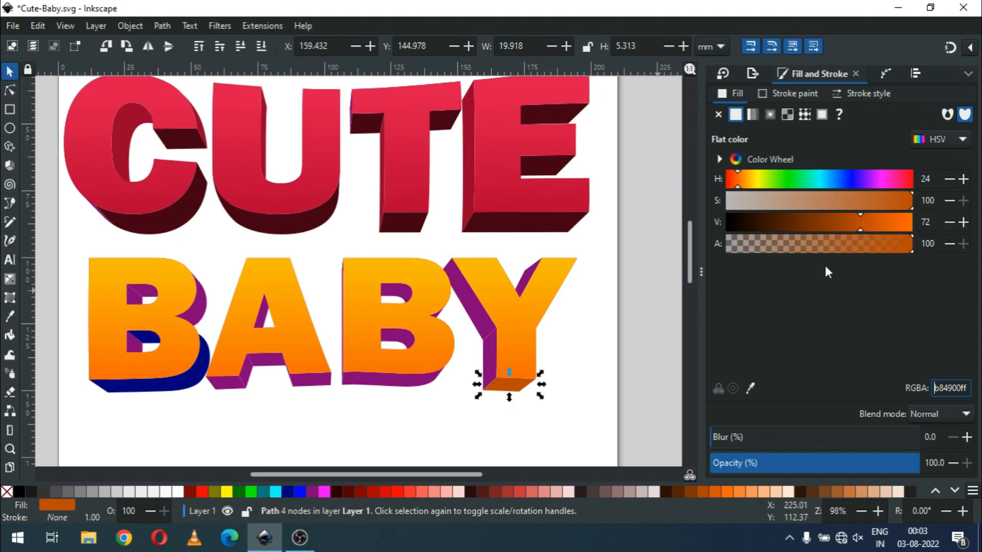
{"action": "left_click", "coordinate": [848, 223]}
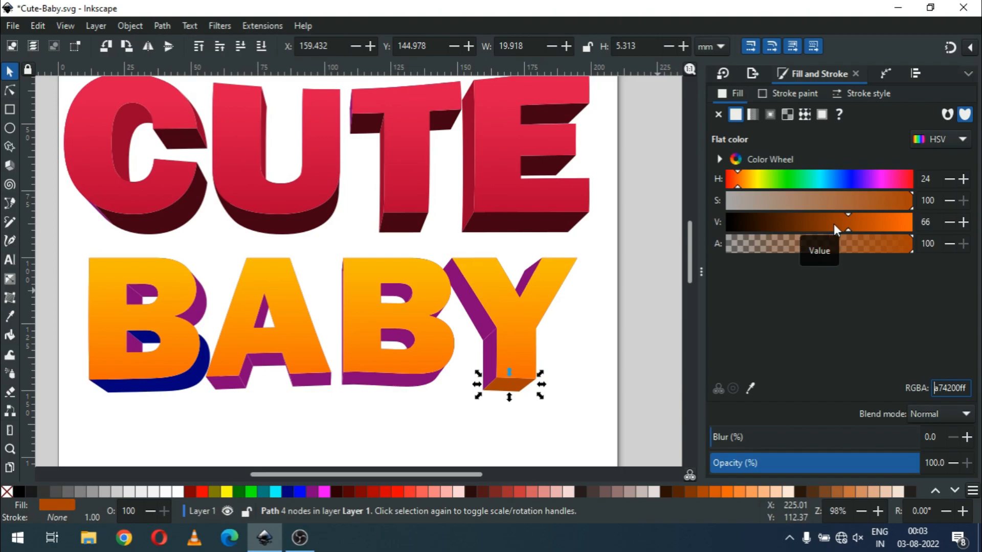
{"action": "left_click", "coordinate": [843, 223]}
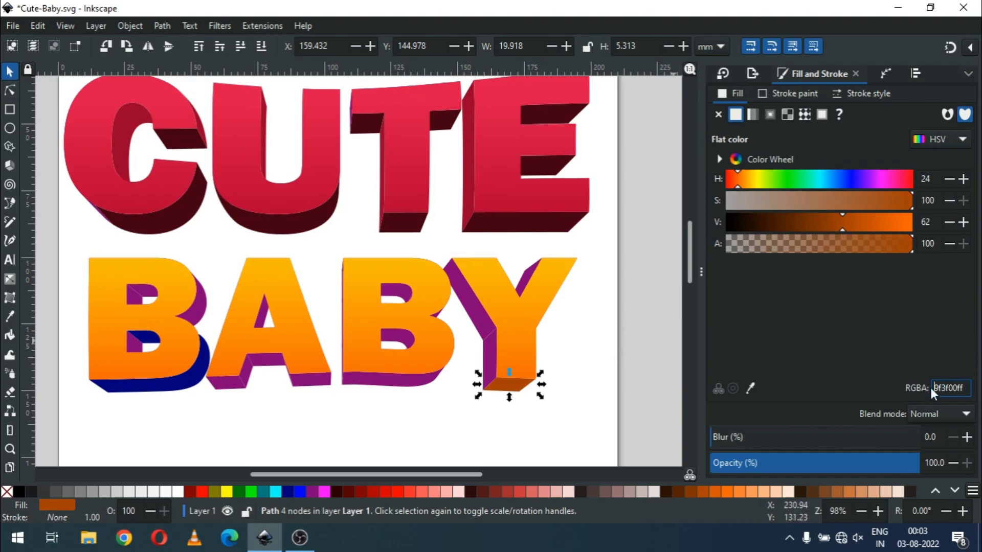
- Fill the left extrusion side of the Y's stem with ff6500ff and darken it to a value of 81, cf5200ff
{"action": "left_click", "coordinate": [488, 352]}
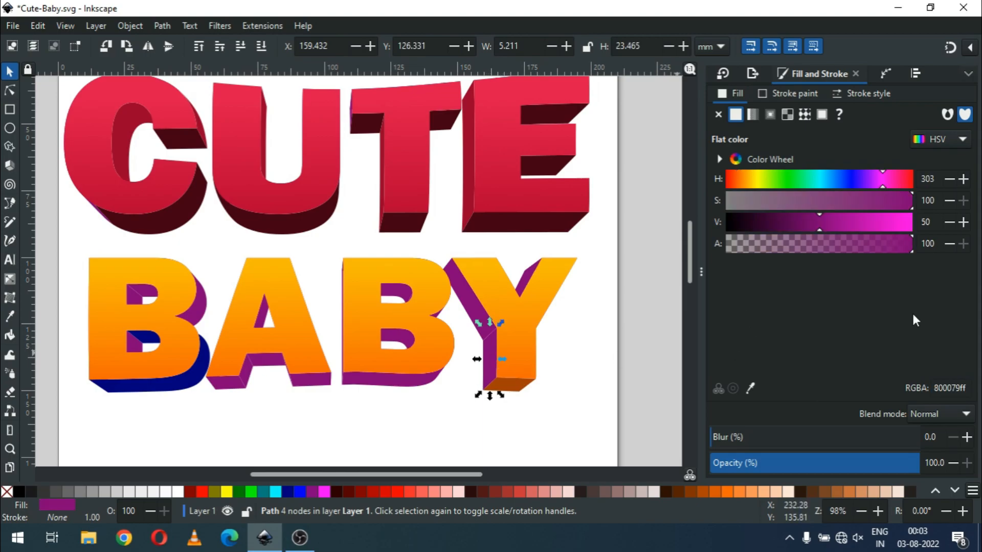
{"action": "double_click", "coordinate": [948, 388]}
{"action": "type", "text": "ff6500ff"}
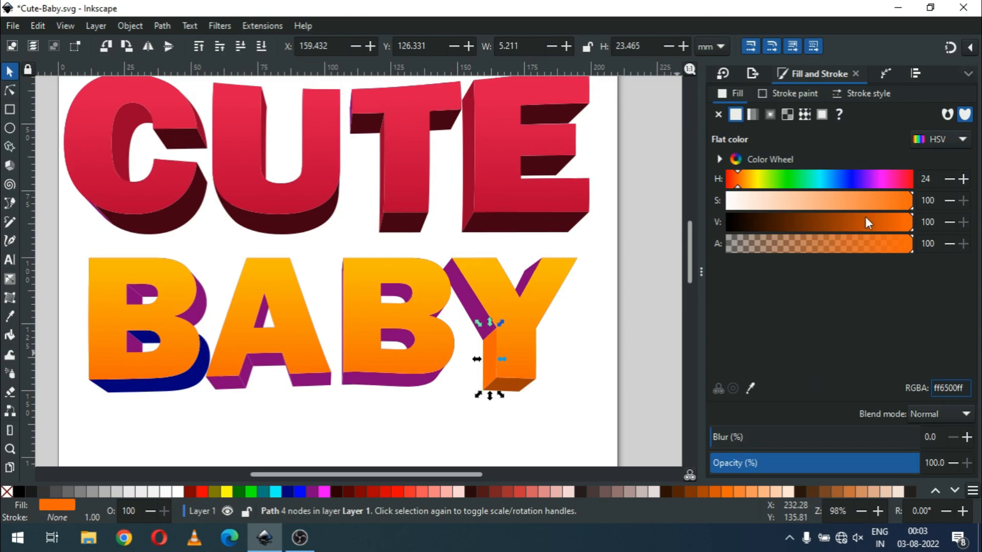
{"action": "left_click_drag", "start_coordinate": [901, 223], "coordinate": [888, 222]}
{"action": "left_click", "coordinate": [878, 223]}
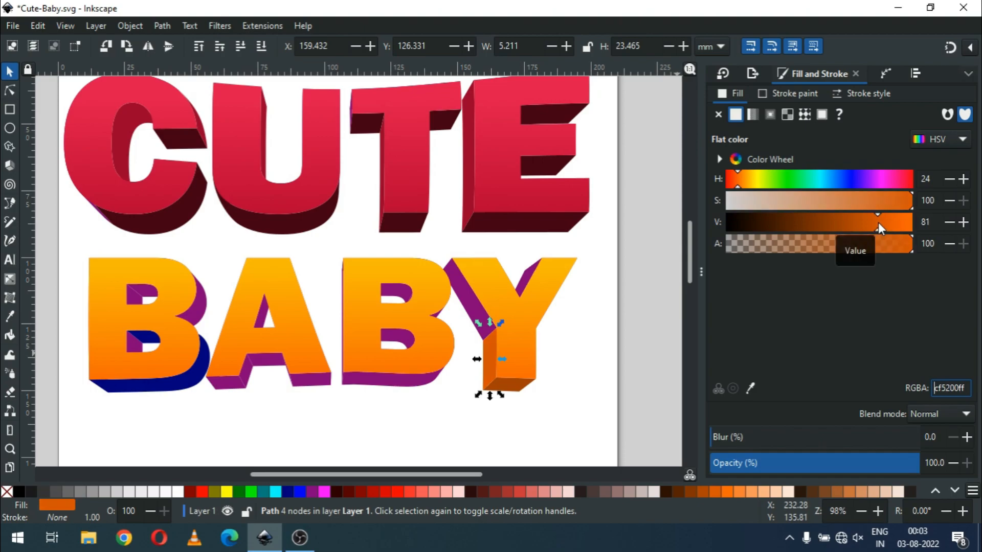
- Darken the underside of the Y's stem further to a value of 53, 883600ff, and save the document
{"action": "left_click", "coordinate": [517, 387]}
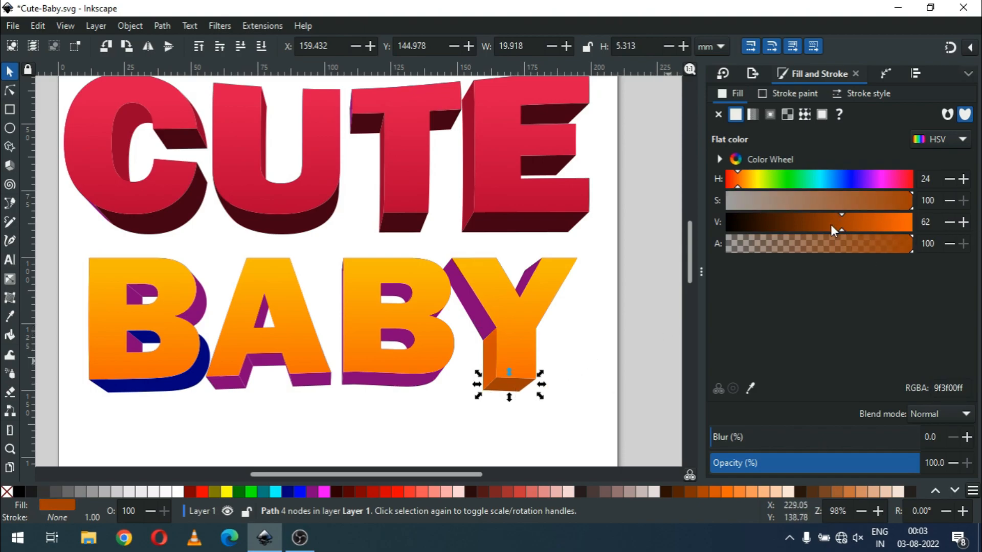
{"action": "left_click", "coordinate": [831, 225]}
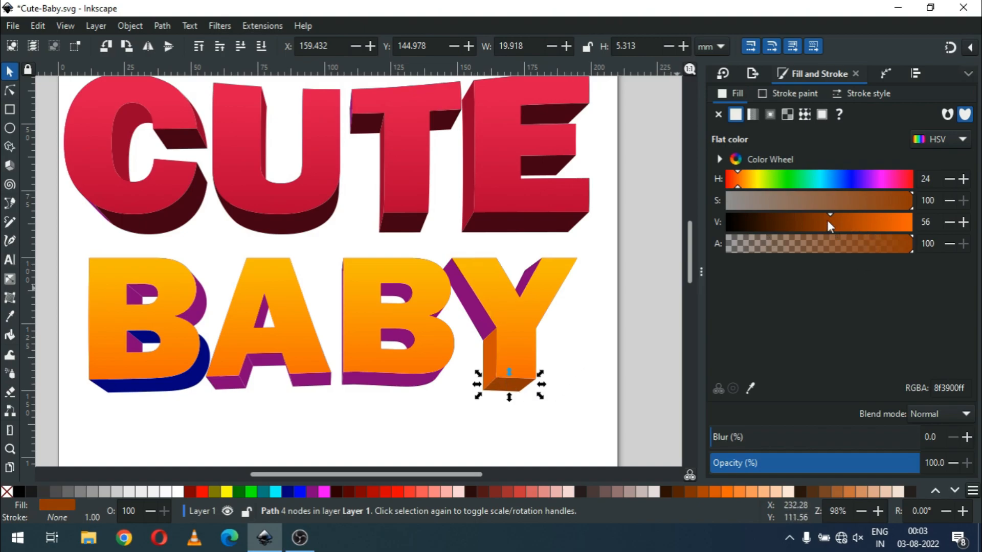
{"action": "left_click", "coordinate": [597, 359]}
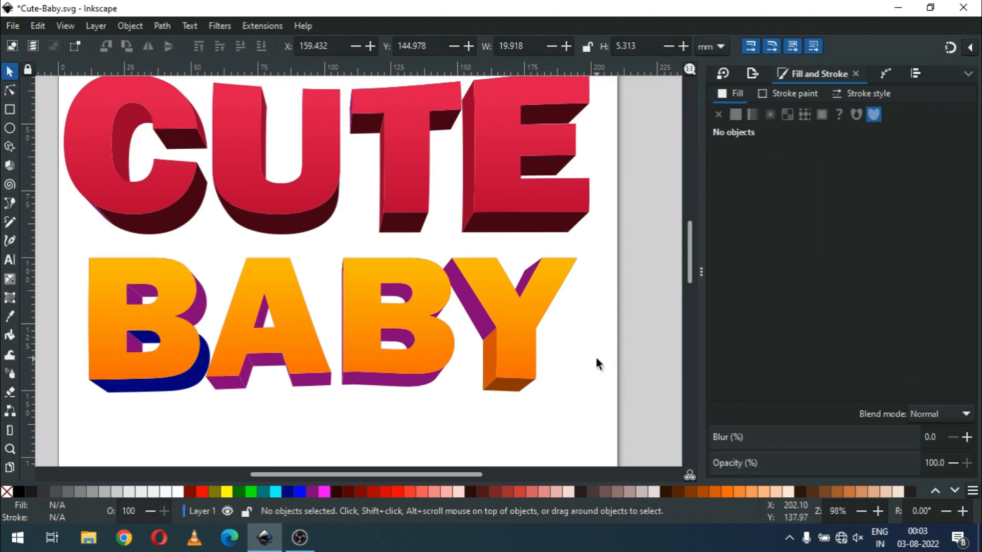
{"action": "key", "text": "ctrl+s"}
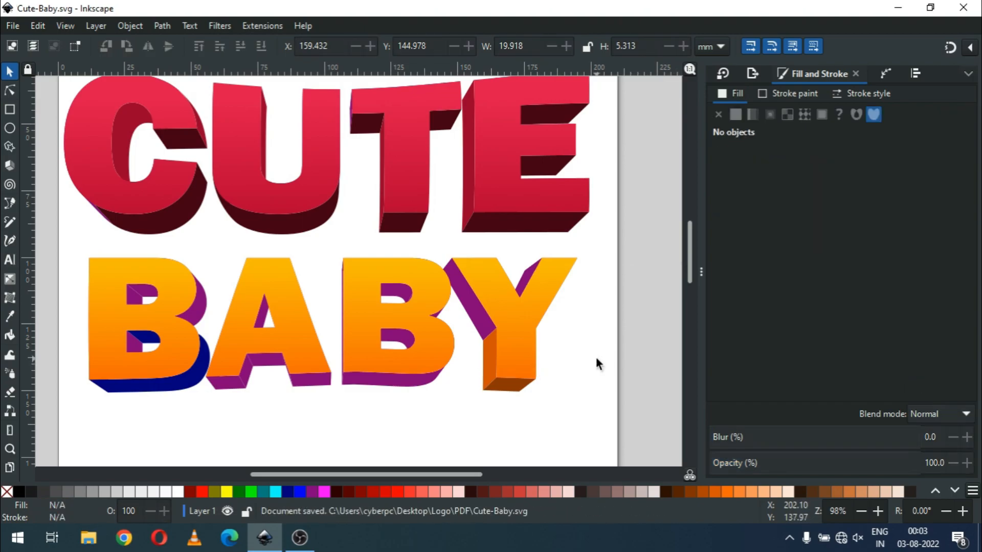
- Copy the Y underside's colour 883600ff and apply it to the bottom extrusion faces of both B's and both feet of the A
{"action": "left_click", "coordinate": [518, 392]}
{"action": "left_click", "coordinate": [947, 393]}
{"action": "key", "text": "ctrl+a"}
{"action": "key", "text": "ctrl+c"}
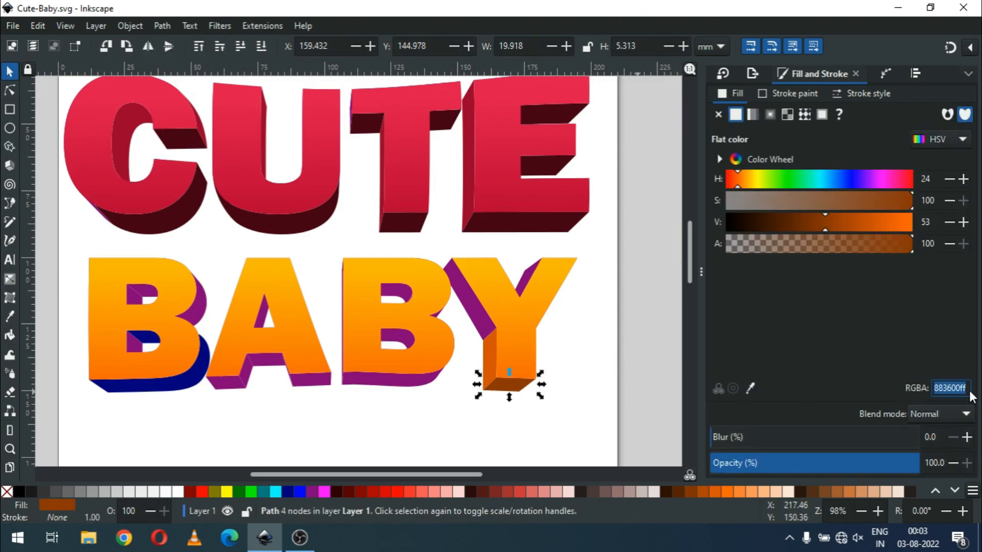
{"action": "left_click", "coordinate": [400, 381]}
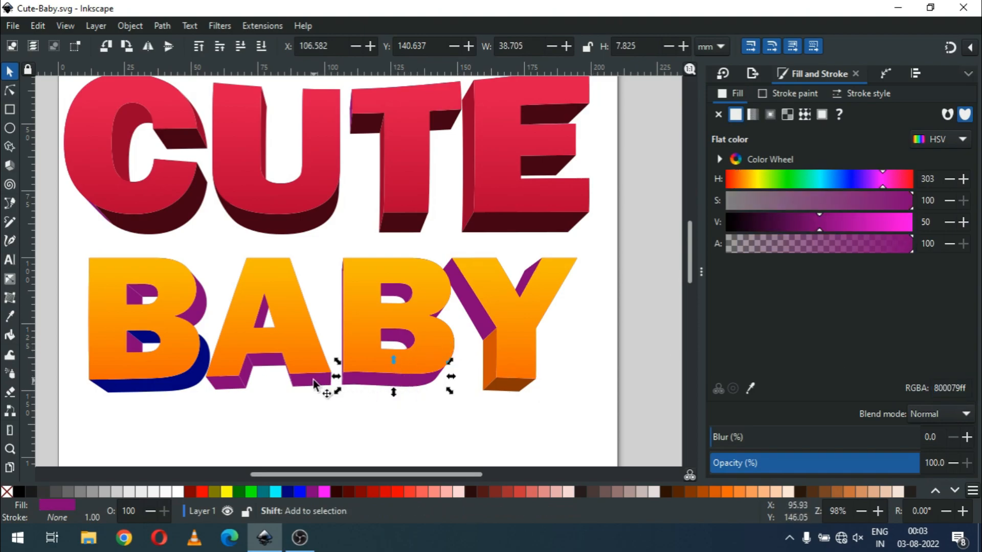
{"action": "left_click", "coordinate": [287, 387], "text": "shift"}
{"action": "left_click", "coordinate": [229, 387], "text": "shift"}
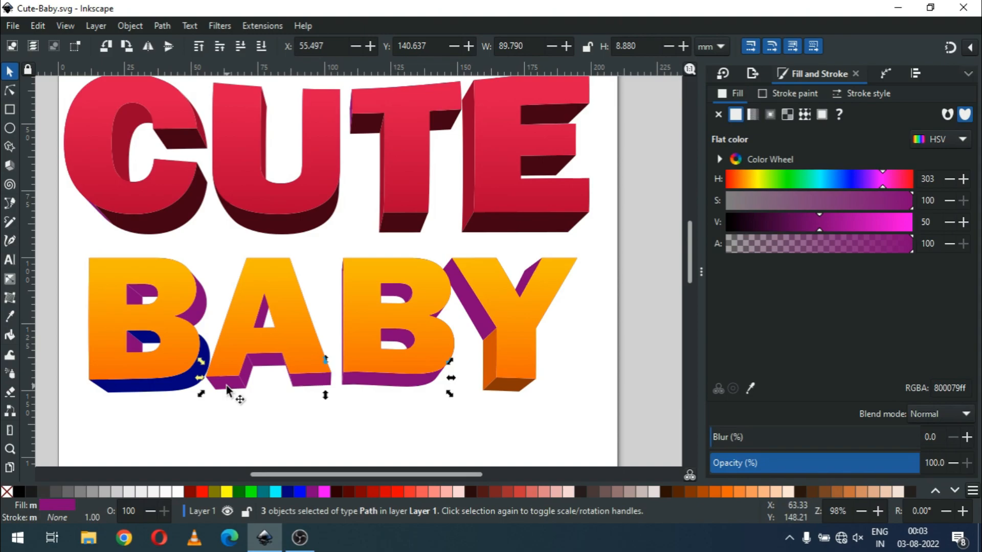
{"action": "left_click", "coordinate": [139, 392], "text": "shift"}
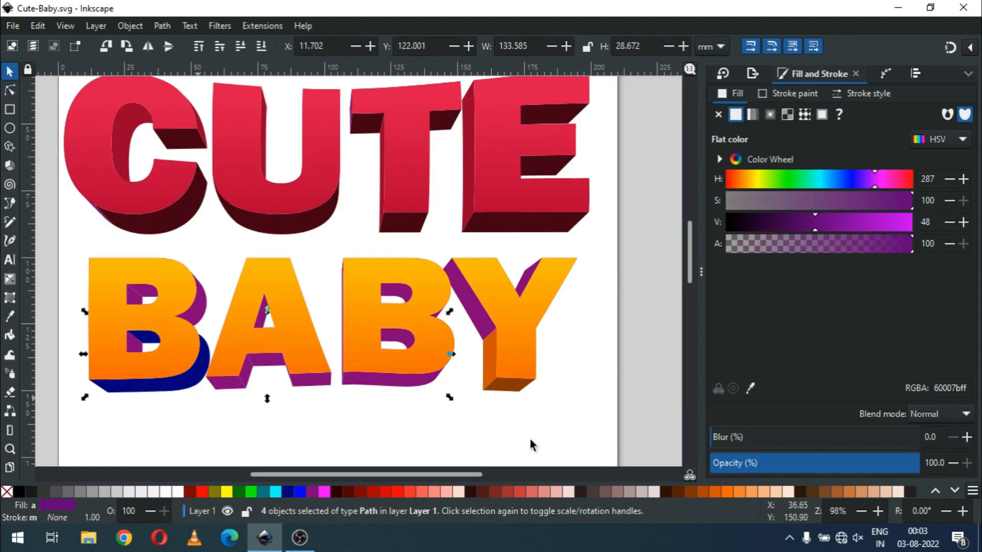
{"action": "double_click", "coordinate": [959, 389]}
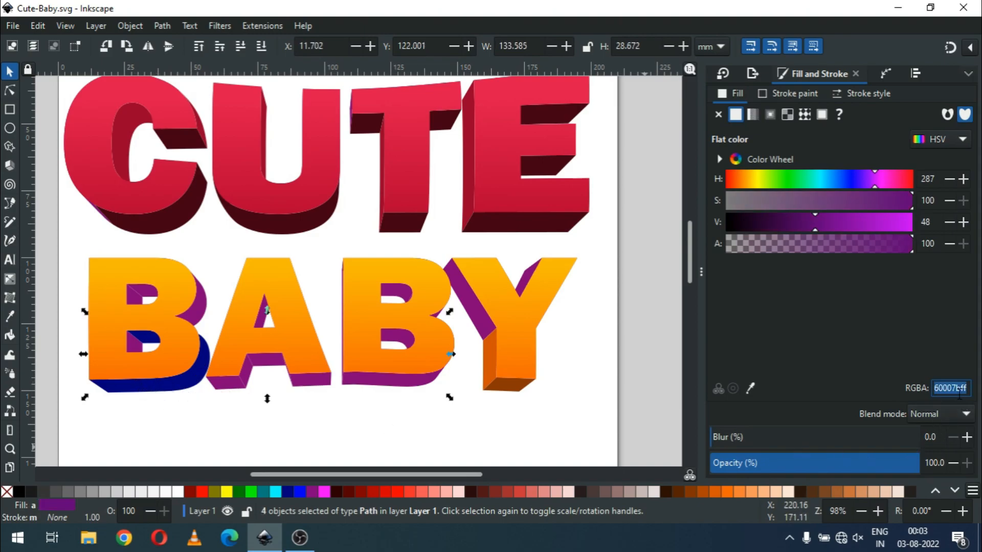
{"action": "key", "text": "ctrl+v"}
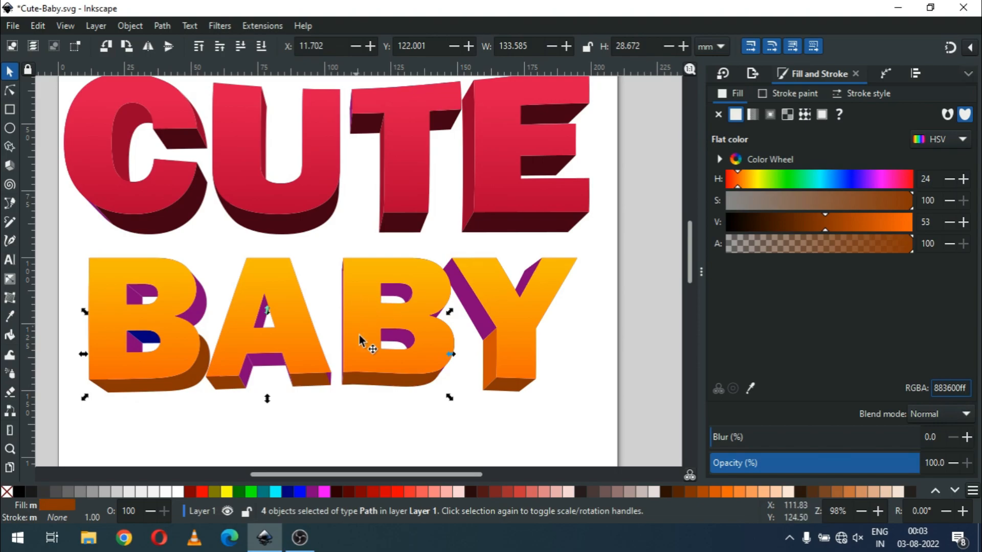
{"action": "left_click", "coordinate": [376, 406]}
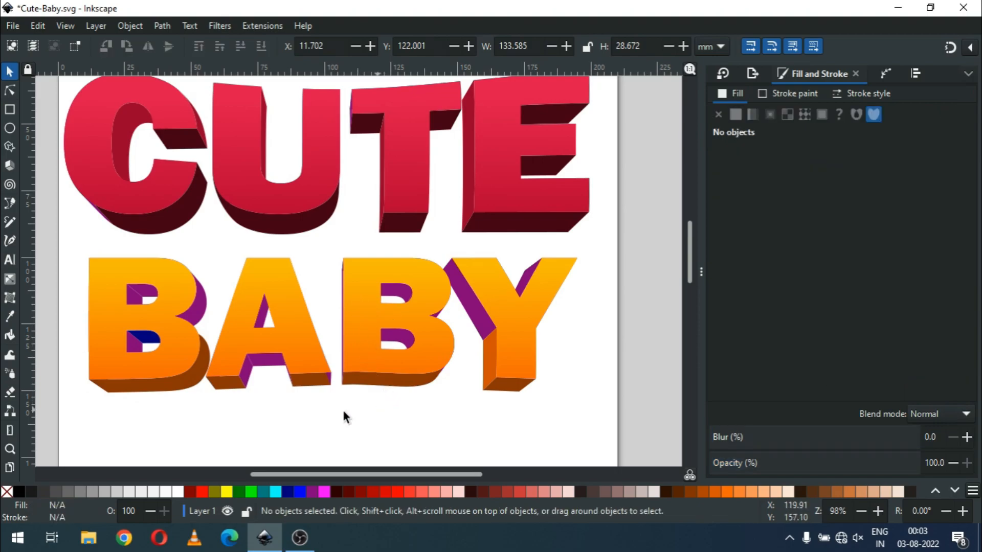
- Apply 883600ff to the face beneath the A's crossbar and the upper faces inside the first B's two holes, and save the document
{"action": "left_click", "coordinate": [275, 370]}
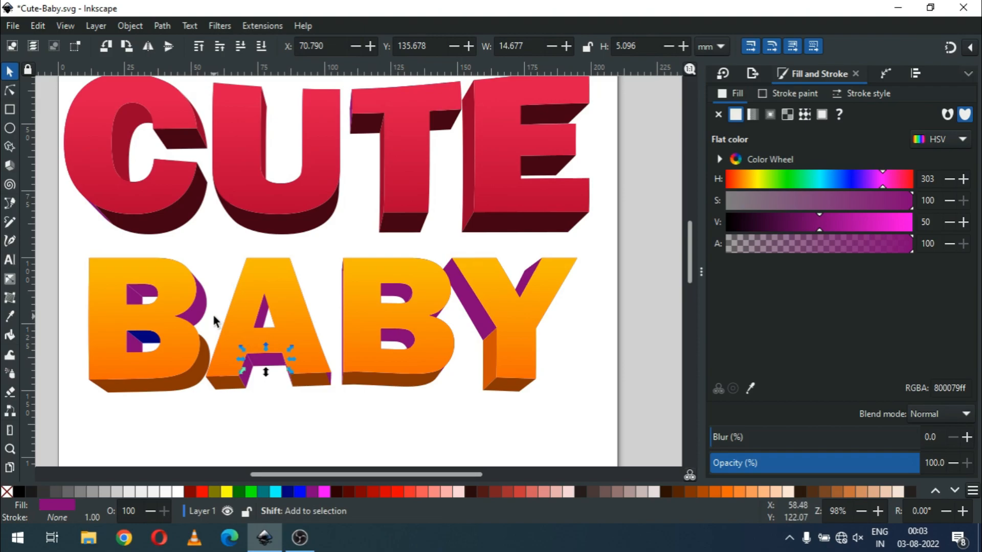
{"action": "left_click", "coordinate": [146, 293], "text": "shift"}
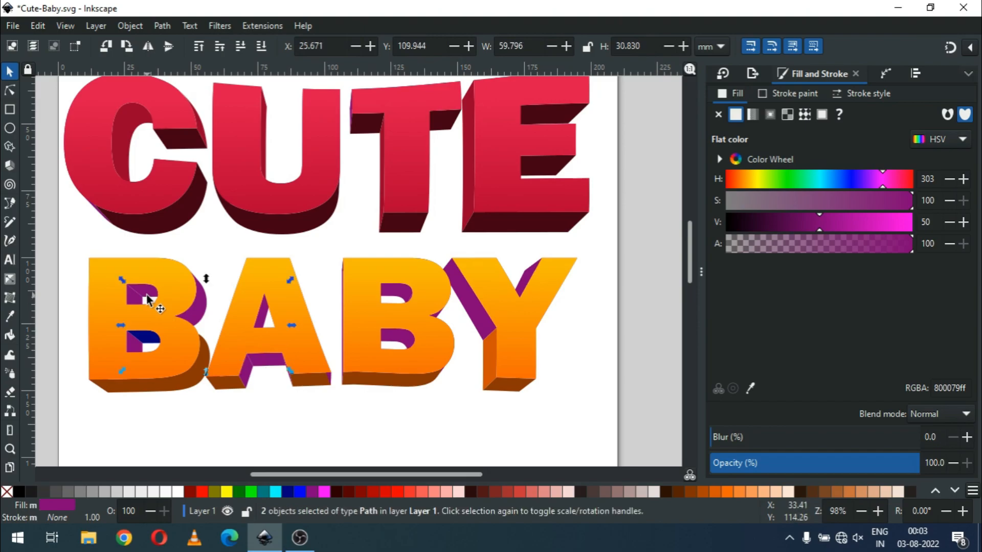
{"action": "left_click", "coordinate": [152, 345], "text": "shift"}
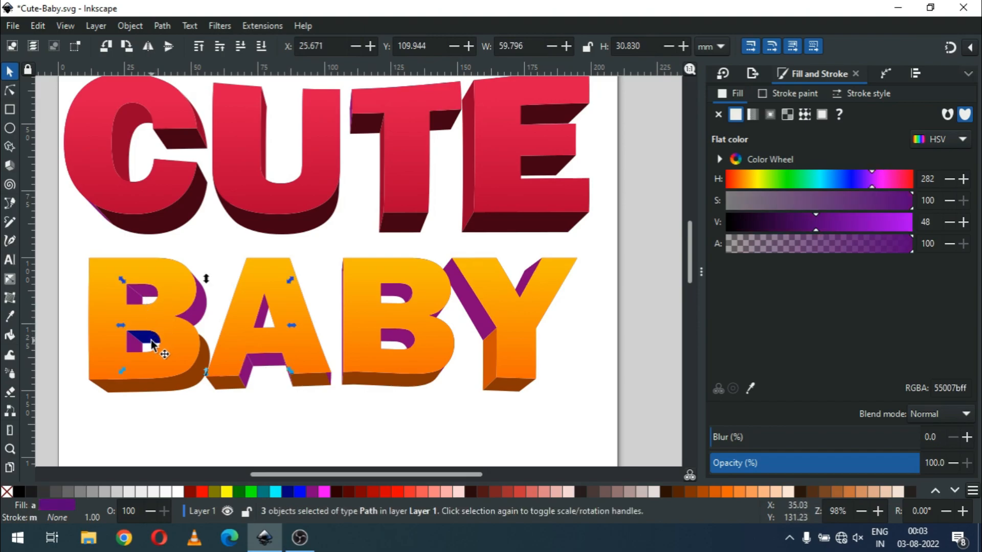
{"action": "double_click", "coordinate": [954, 392]}
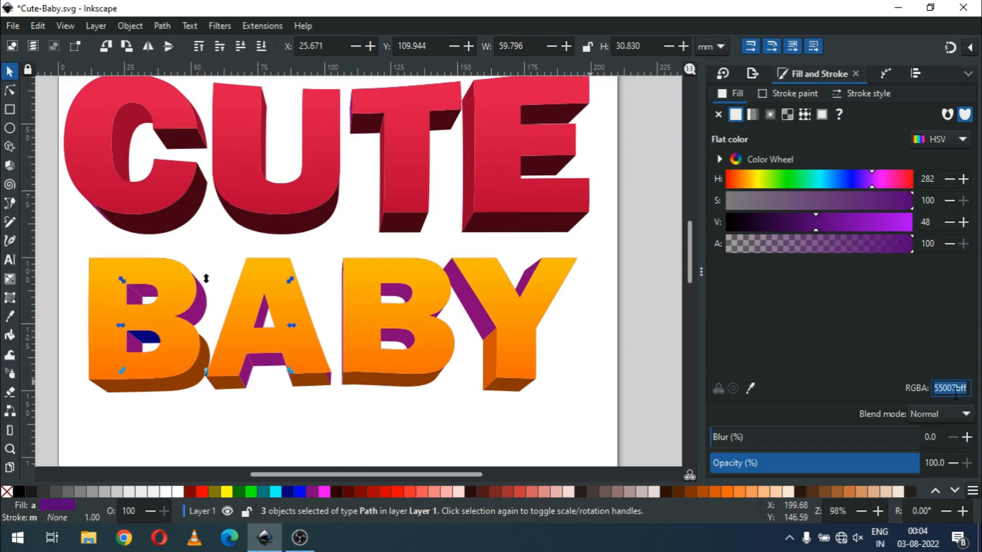
{"action": "key", "text": "ctrl+v"}
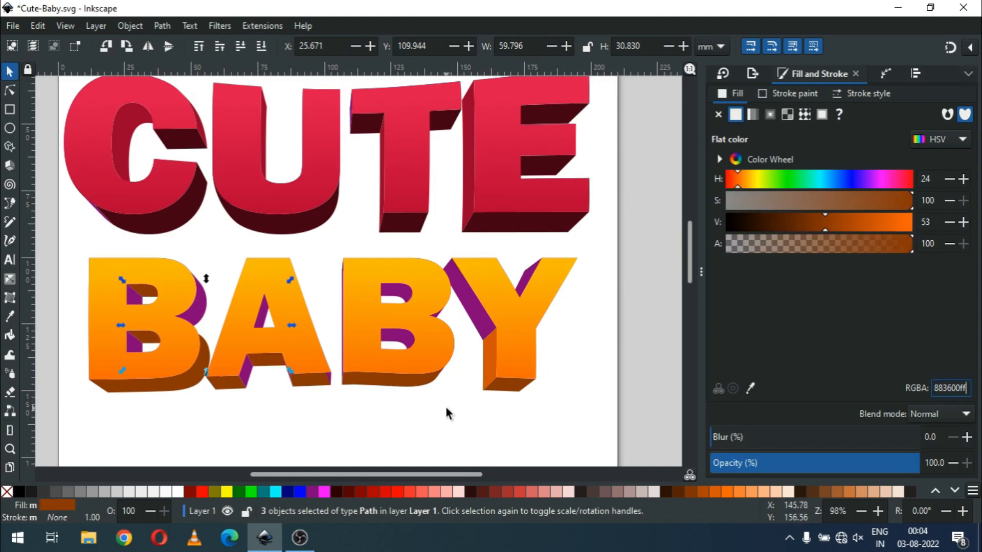
{"action": "left_click", "coordinate": [449, 411]}
{"action": "key", "text": "ctrl+s"}
{"action": "key", "text": "ctrl+s"}
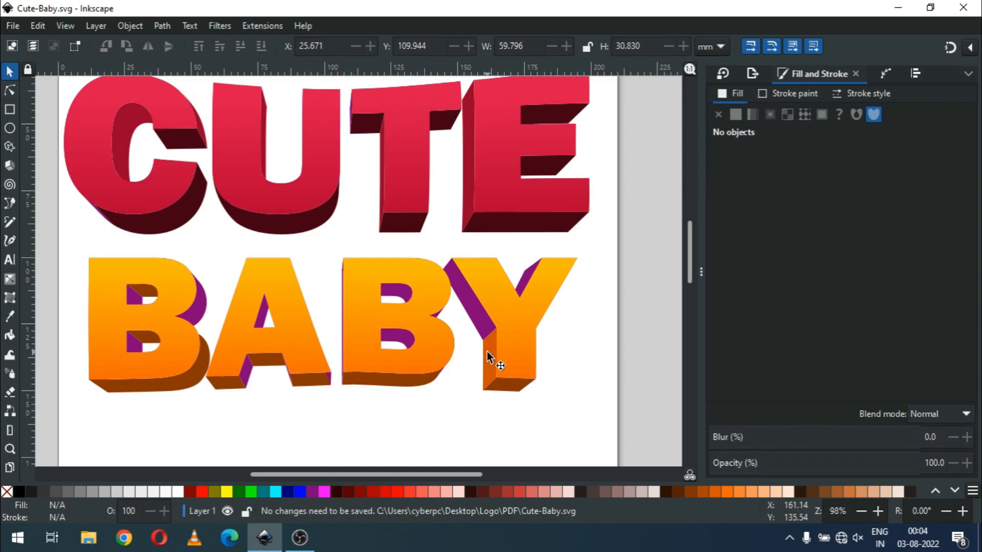
- Copy the Y stem side's colour cf5200ff and apply it to the Y's arm sides, the first B's upper bowl side and the second B's hole faces
{"action": "left_click", "coordinate": [487, 360]}
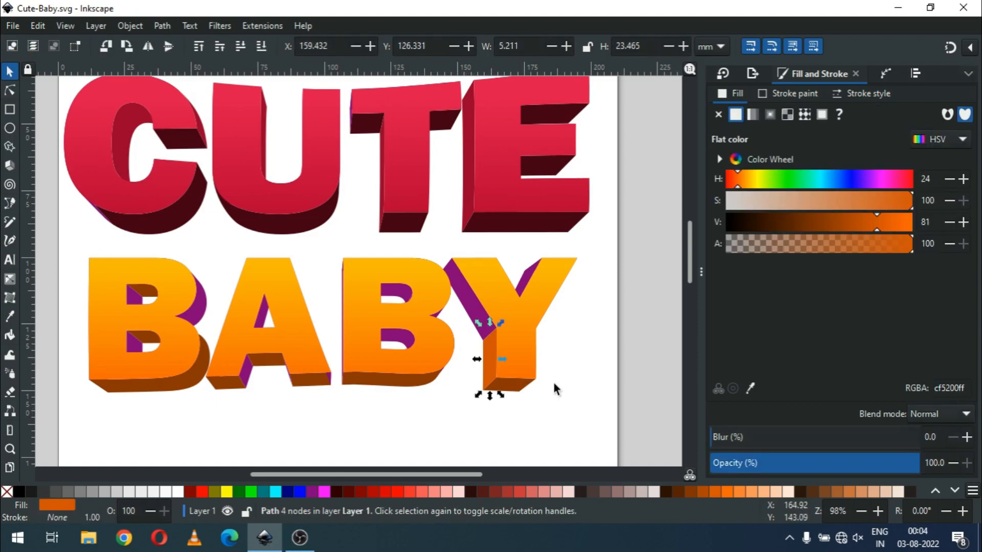
{"action": "left_click", "coordinate": [954, 387]}
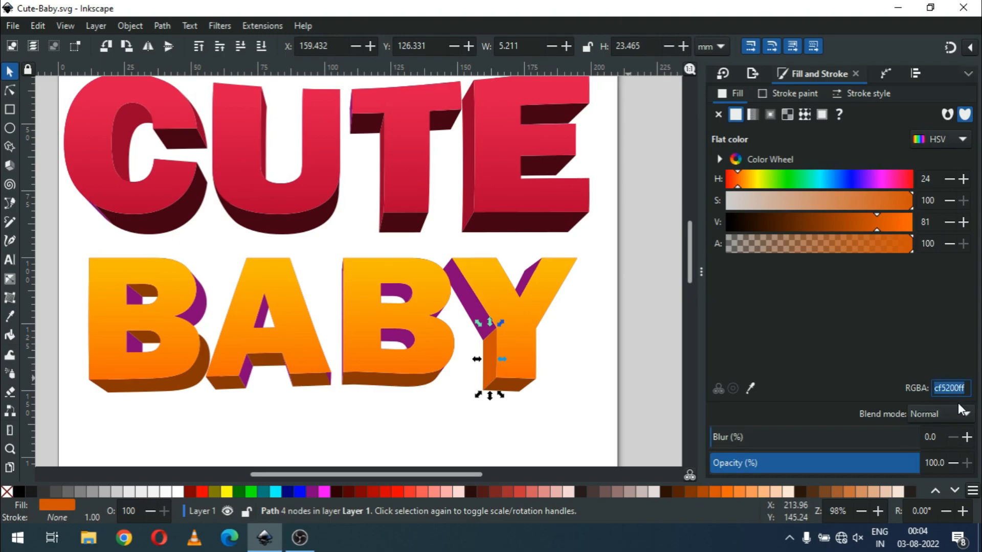
{"action": "key", "text": "Escape"}
{"action": "left_click", "coordinate": [477, 310]}
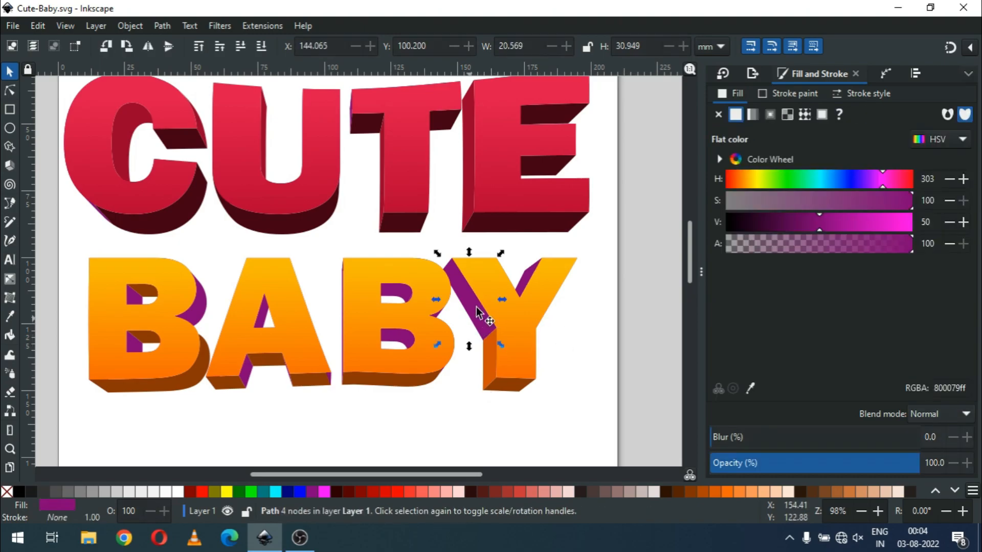
{"action": "left_click", "coordinate": [520, 276], "text": "shift"}
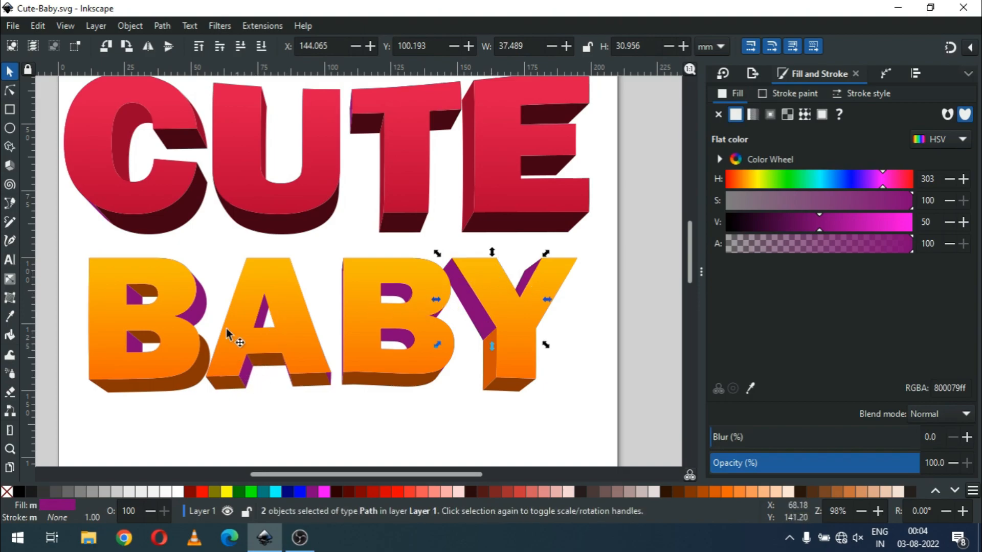
{"action": "left_click", "coordinate": [206, 321], "text": "shift"}
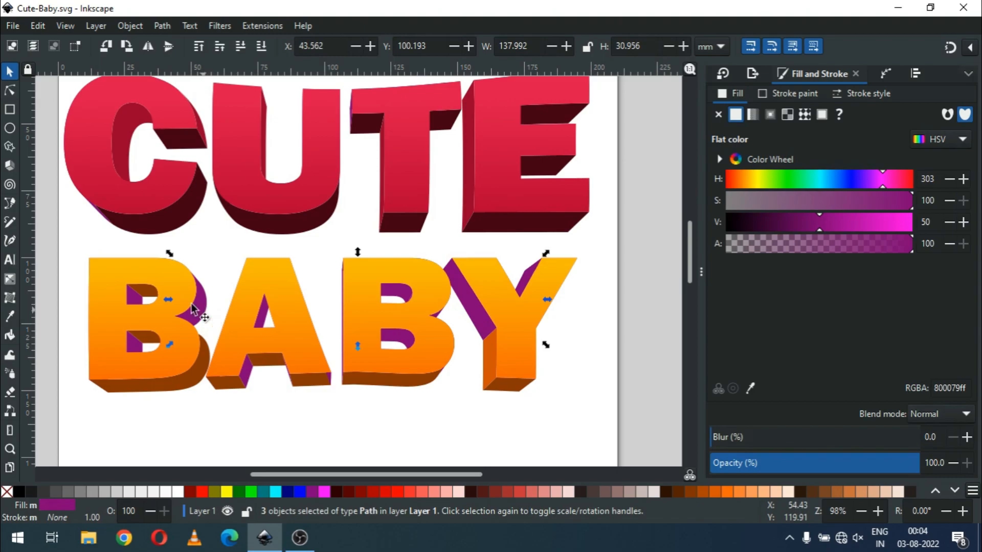
{"action": "left_click", "coordinate": [399, 346], "text": "shift"}
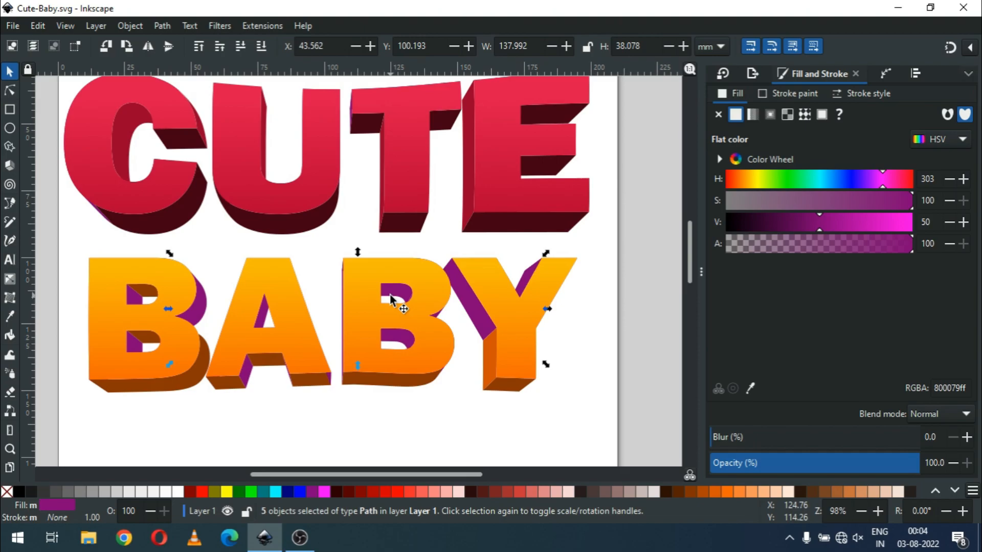
{"action": "triple_click", "coordinate": [948, 388]}
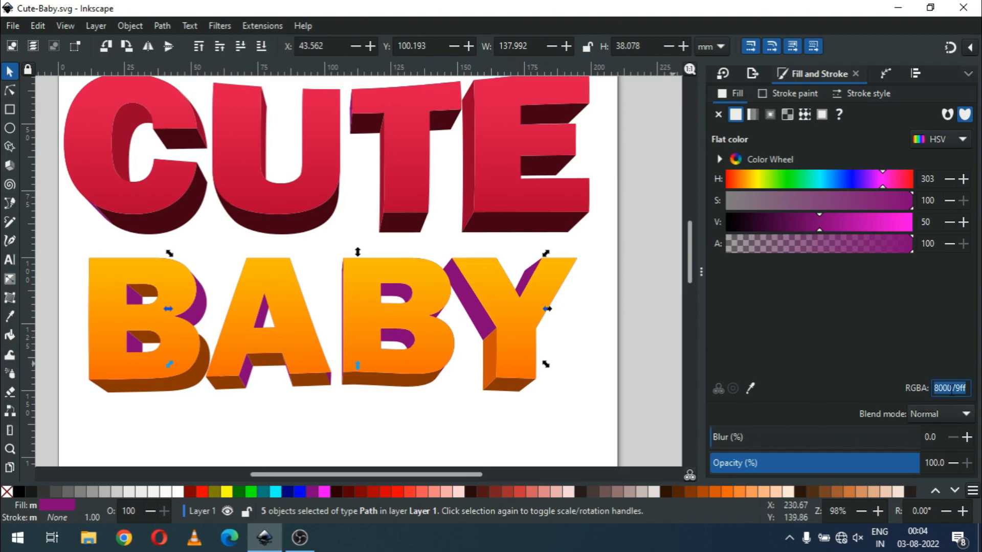
{"action": "type", "text": "cf5200ff"}
{"action": "key", "text": "Return"}
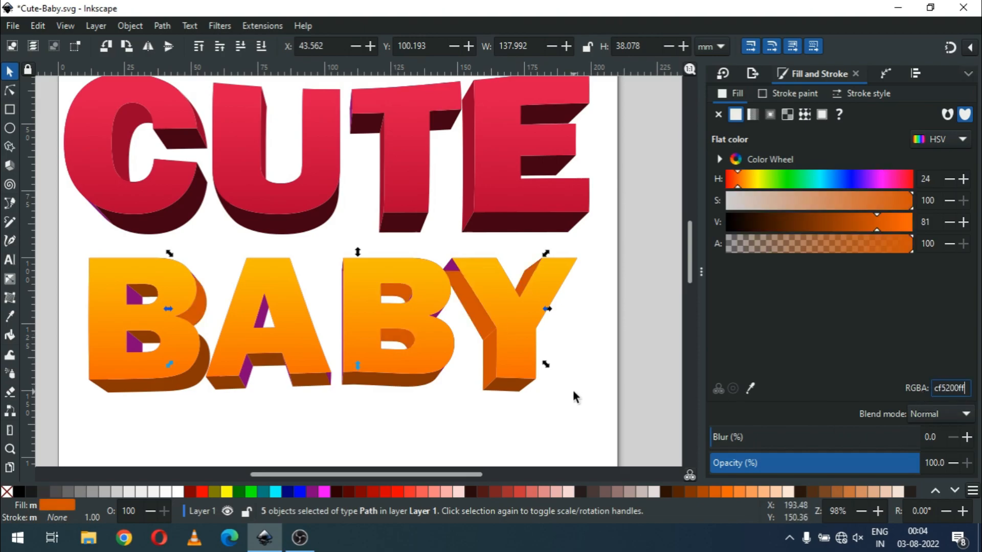
{"action": "left_click", "coordinate": [573, 389]}
- Fill the outer purple sliver in the notch between the second B's two bowls with cf5200ff
{"action": "key", "text": "z"}
{"action": "left_click_drag", "start_coordinate": [323, 244], "coordinate": [545, 341]}
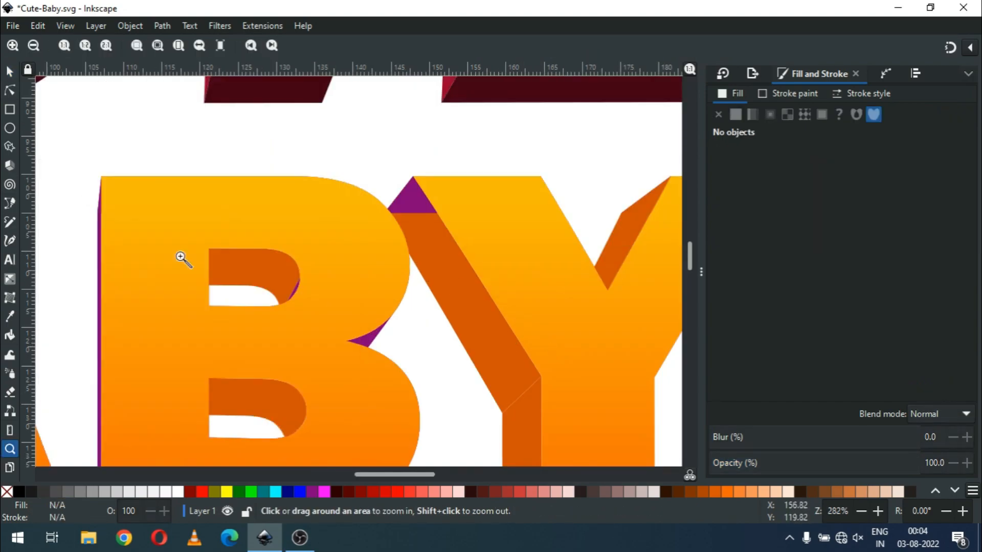
{"action": "left_click", "coordinate": [8, 75]}
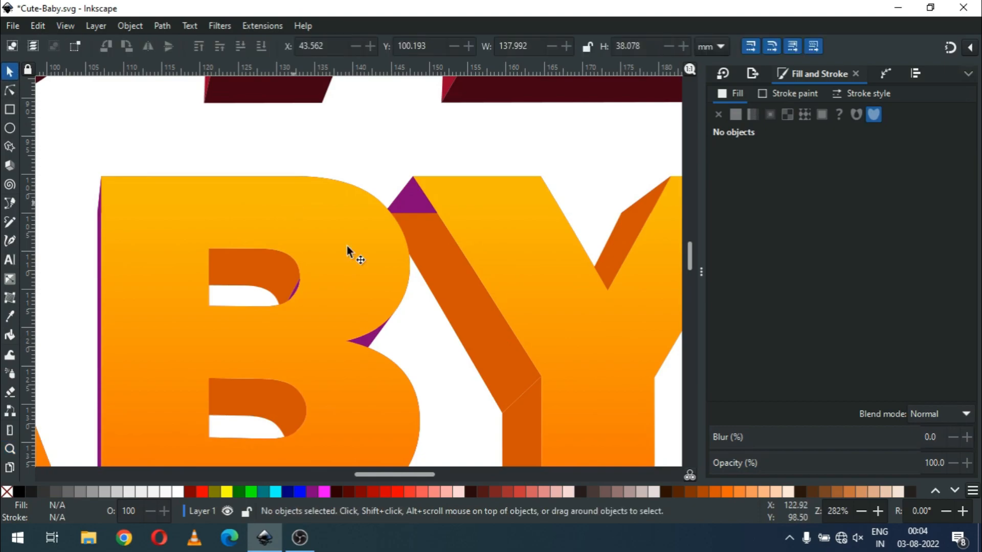
{"action": "left_click", "coordinate": [373, 341]}
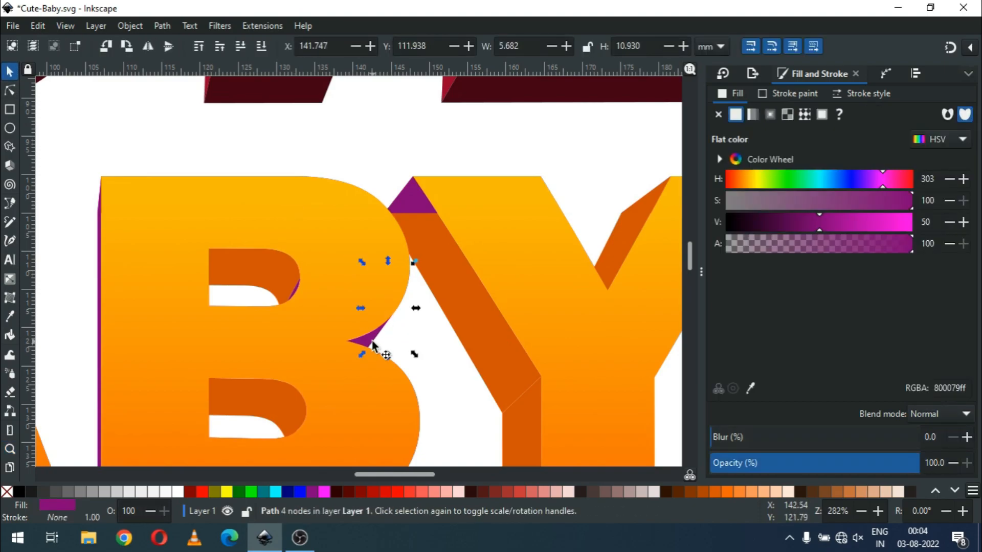
{"action": "left_click", "coordinate": [952, 388]}
{"action": "double_click", "coordinate": [952, 388]}
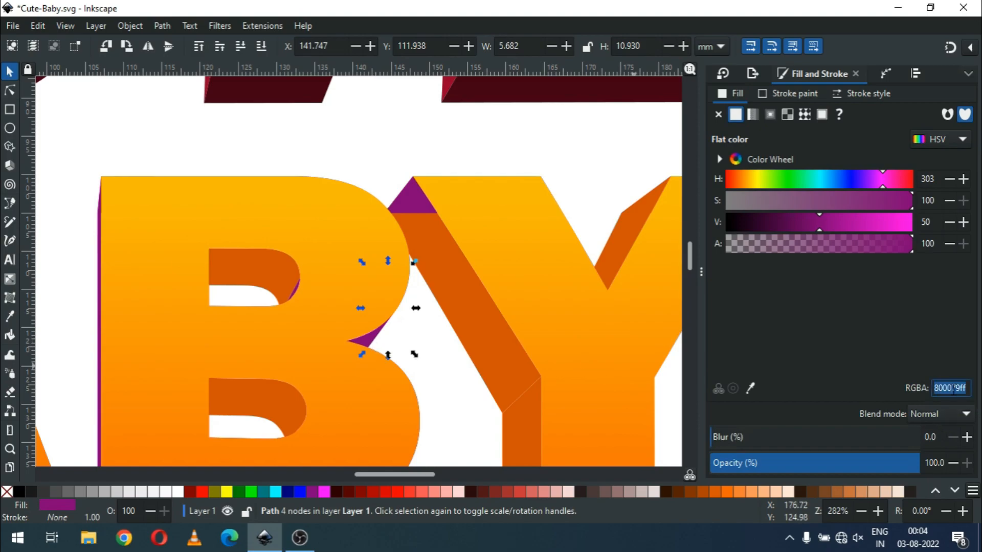
{"action": "type", "text": "cf5200ff"}
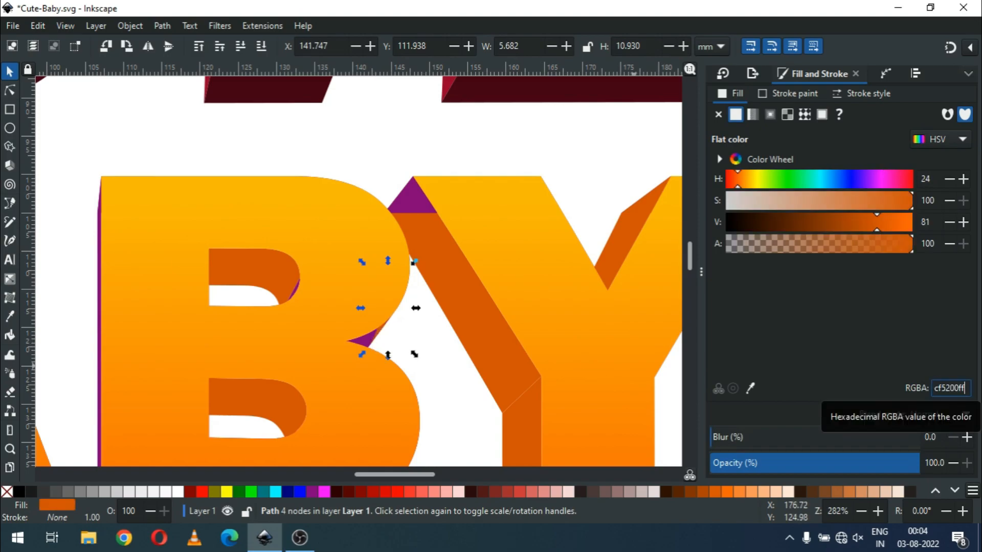
{"action": "left_click", "coordinate": [415, 352]}
- Fill the remaining inner purple piece of the notch between the second B's bowls with cf5200ff
{"action": "left_click", "coordinate": [368, 348]}
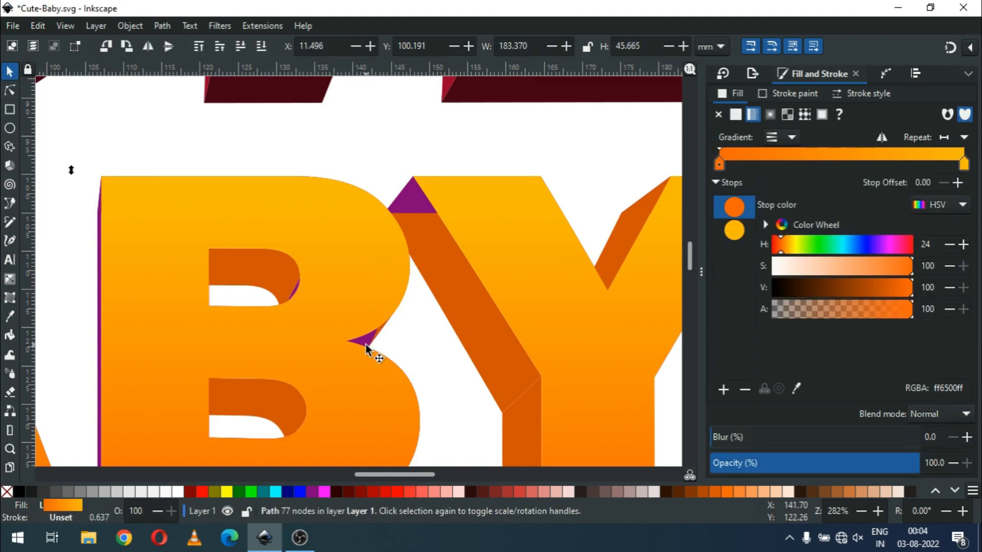
{"action": "left_click", "coordinate": [366, 343]}
{"action": "left_click", "coordinate": [369, 151]}
{"action": "key", "text": "z"}
{"action": "left_click_drag", "start_coordinate": [256, 250], "coordinate": [453, 384]}
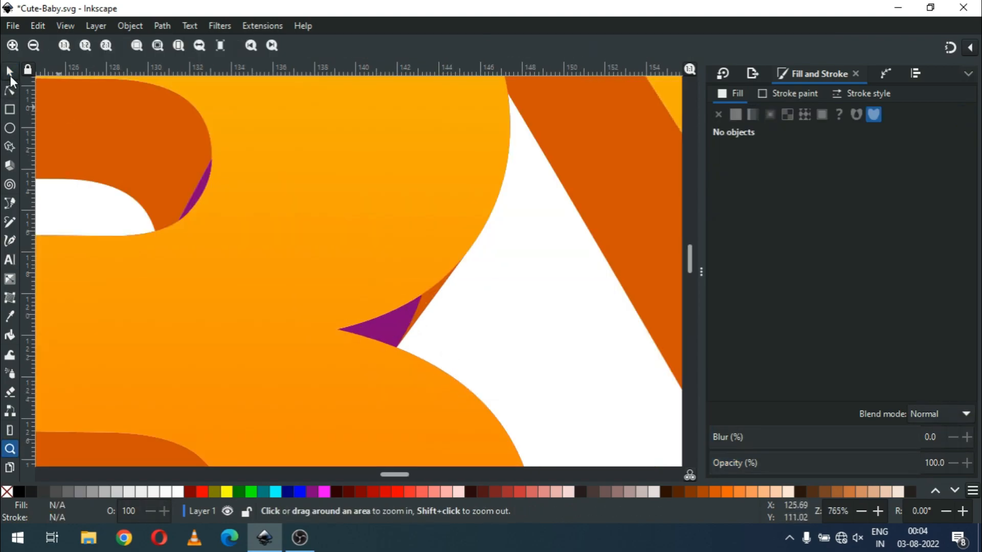
{"action": "left_click", "coordinate": [10, 74]}
{"action": "left_click", "coordinate": [395, 328]}
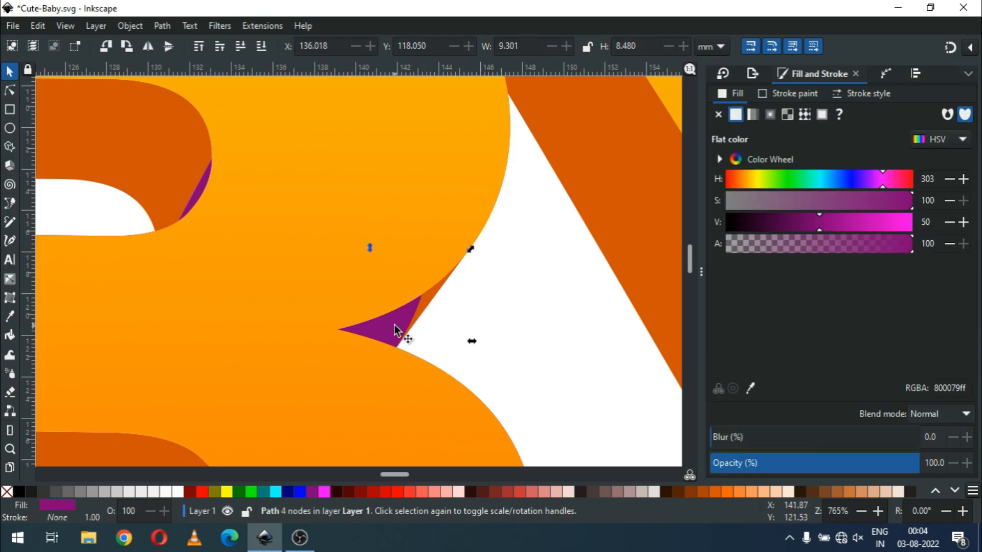
{"action": "left_click_drag", "start_coordinate": [395, 327], "coordinate": [509, 344]}
{"action": "key", "text": "ctrl+z"}
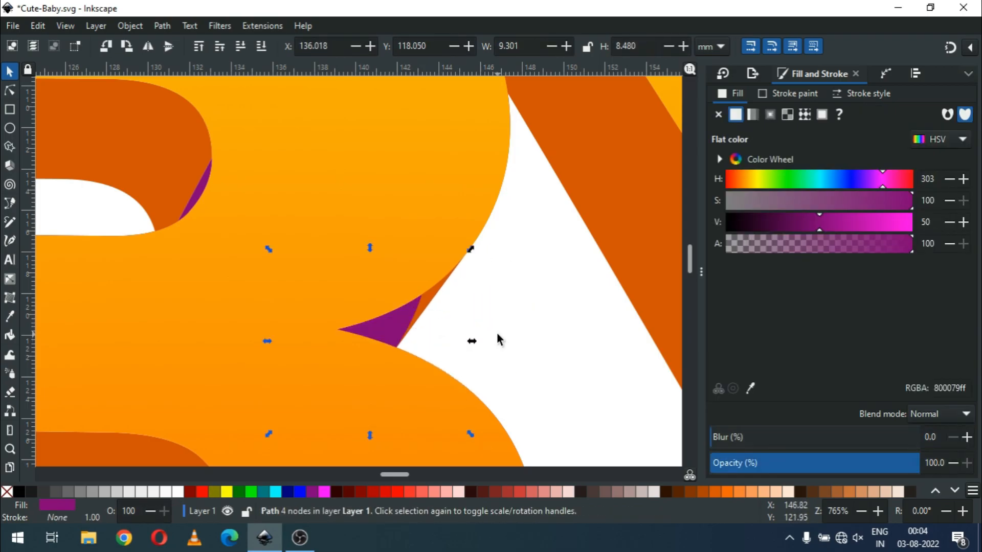
{"action": "left_click", "coordinate": [946, 394]}
{"action": "key", "text": "ctrl+a"}
{"action": "type", "text": "cf5200ff"}
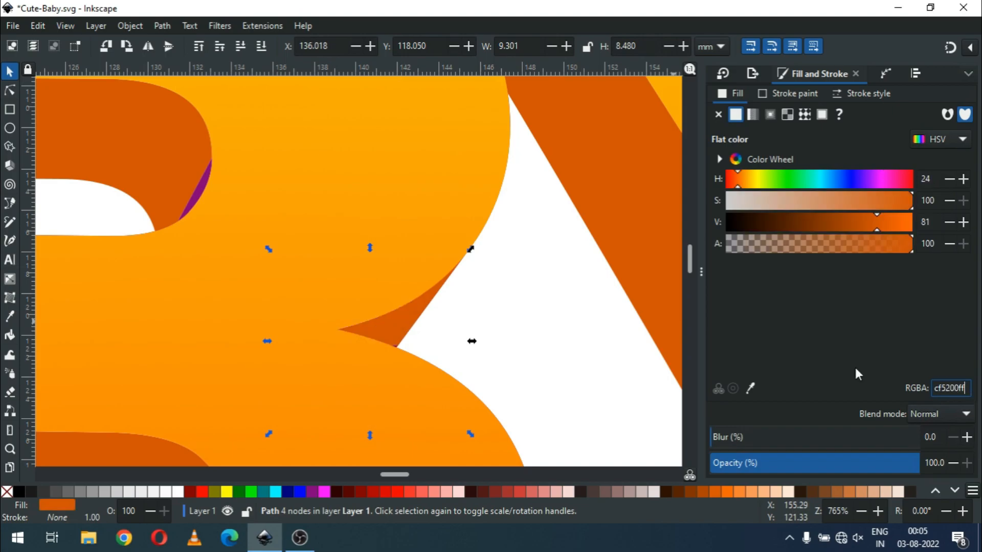
{"action": "left_click", "coordinate": [485, 313]}
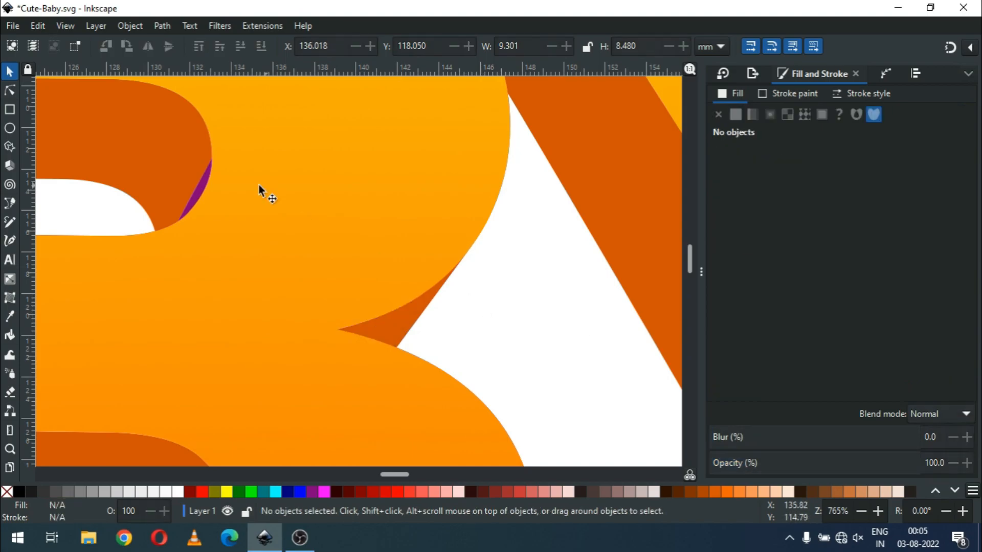
- Fill the purple sliver on the curved edge of the second B's upper hole with cf5200ff
{"action": "left_click", "coordinate": [202, 182]}
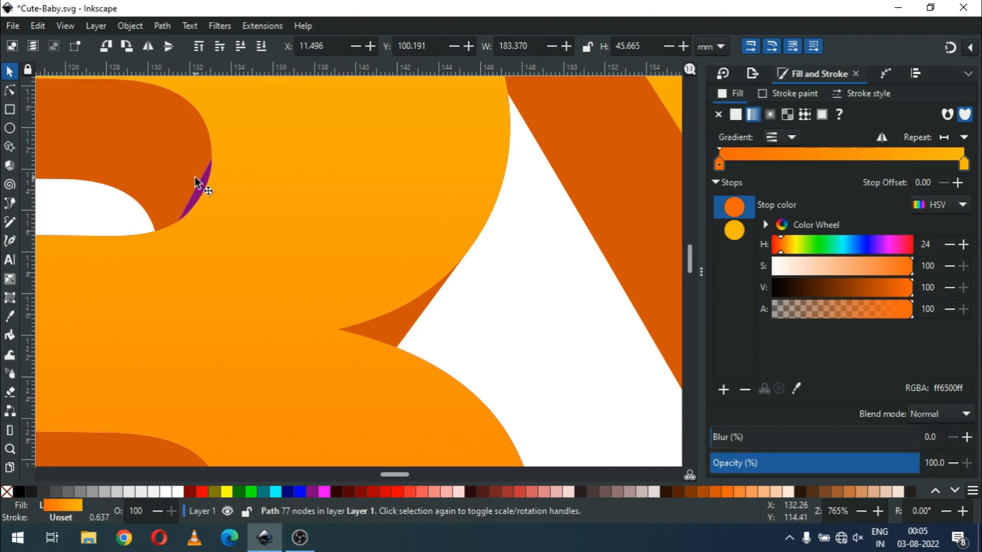
{"action": "left_click", "coordinate": [195, 177]}
{"action": "double_click", "coordinate": [955, 392]}
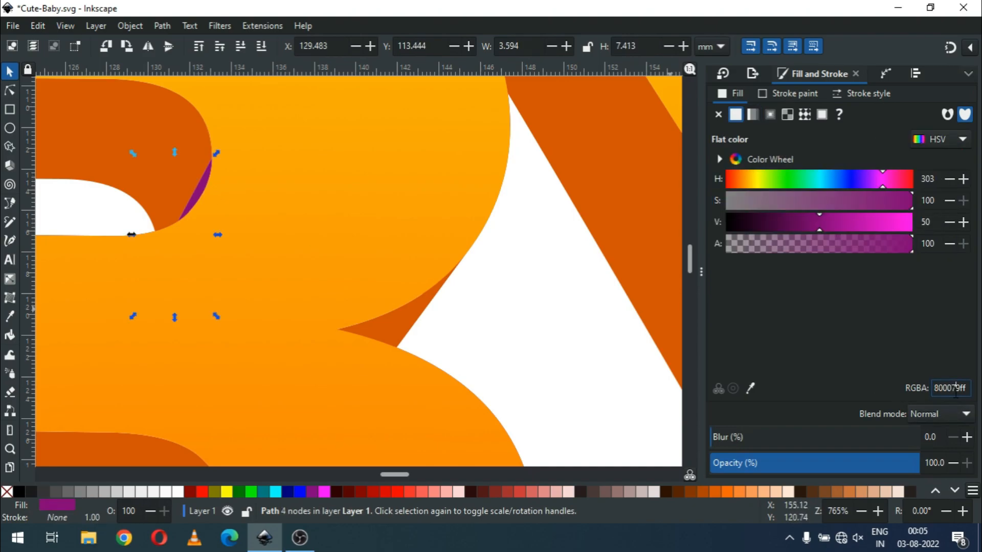
{"action": "type", "text": "cf5200ff"}
{"action": "left_click", "coordinate": [521, 331]}
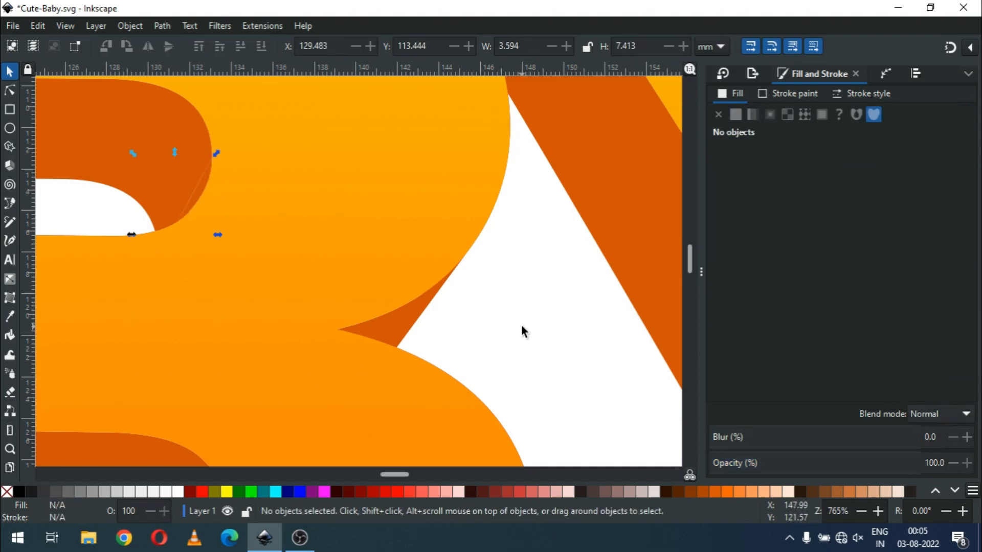
- Union the recoloured sliver with the adjoining extrusion face inside the second B's upper hole
{"action": "left_click", "coordinate": [196, 186]}
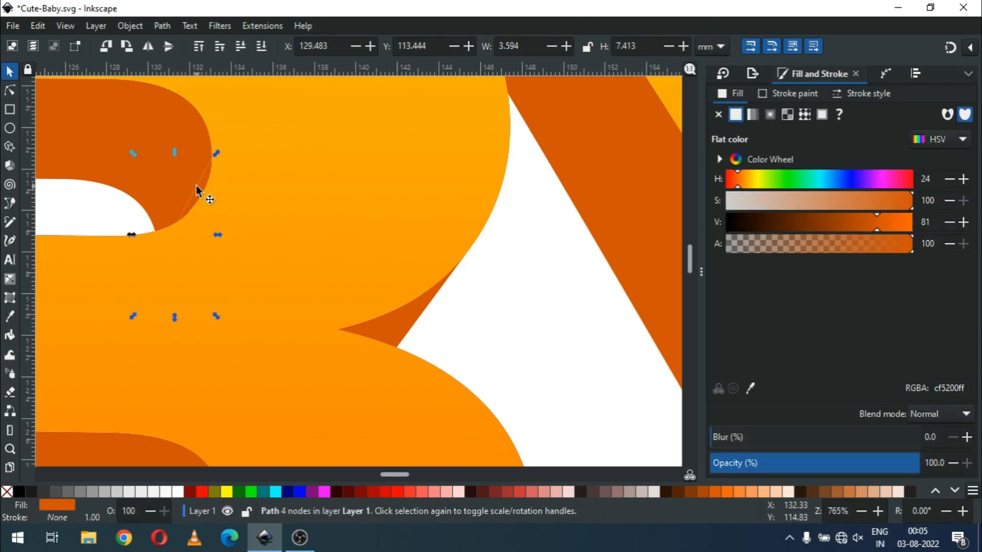
{"action": "left_click", "coordinate": [164, 128], "text": "shift"}
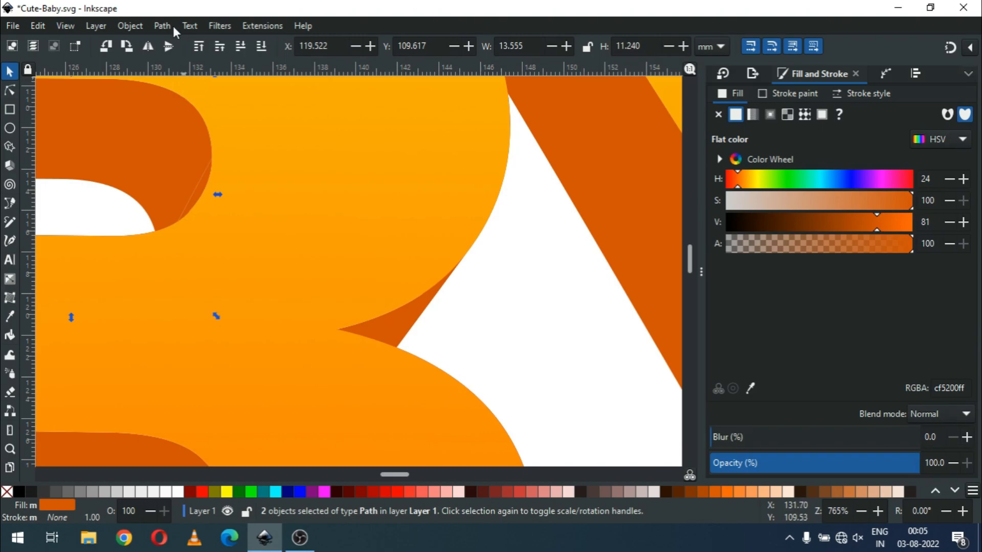
{"action": "left_click", "coordinate": [163, 25]}
{"action": "left_click", "coordinate": [174, 100]}
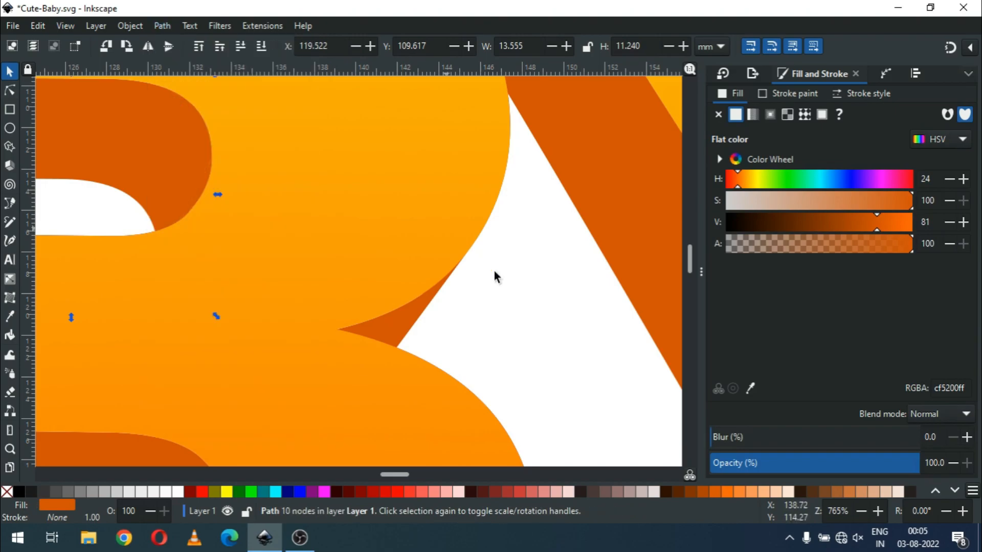
{"action": "key", "text": "Escape"}
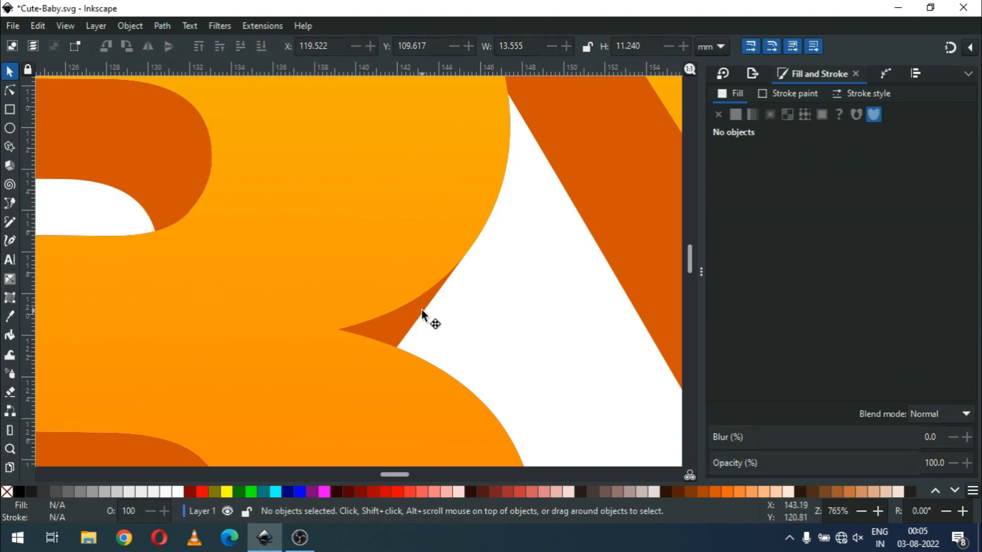
- Union the two orange extrusion pieces in the notch between the second B's bowls
{"action": "left_click", "coordinate": [422, 312]}
{"action": "left_click", "coordinate": [378, 341], "text": "shift"}
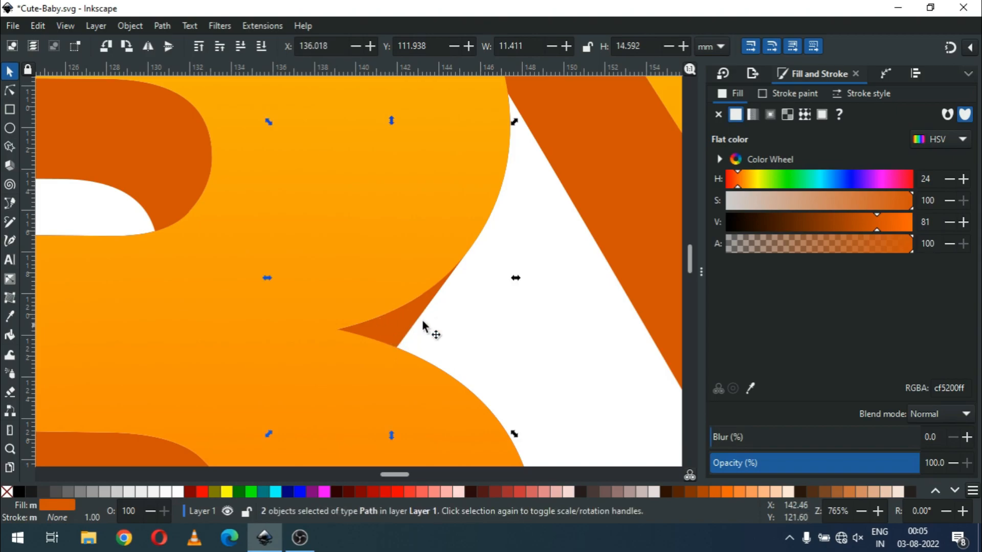
{"action": "left_click", "coordinate": [164, 28]}
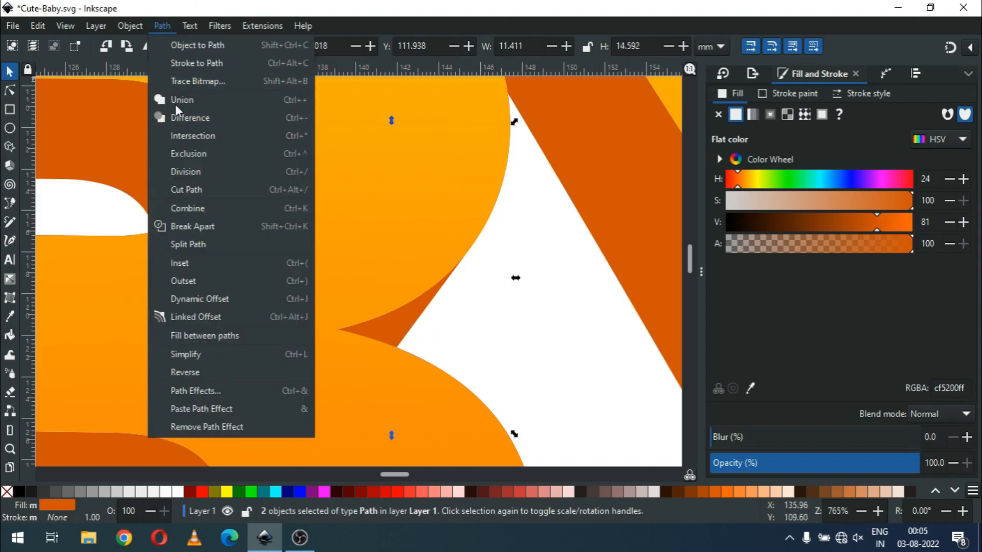
{"action": "left_click", "coordinate": [176, 102]}
{"action": "left_click", "coordinate": [542, 333]}
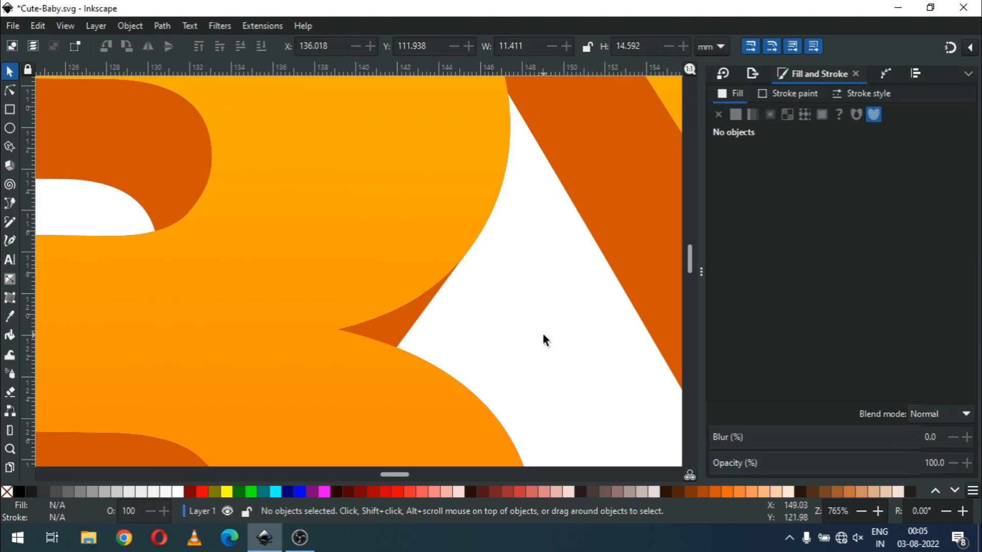
- Delete the leftover purple face covering the upper end of the Y's left arm side
{"action": "key", "text": "minus"}
{"action": "key", "text": "minus"}
{"action": "key", "text": "minus"}
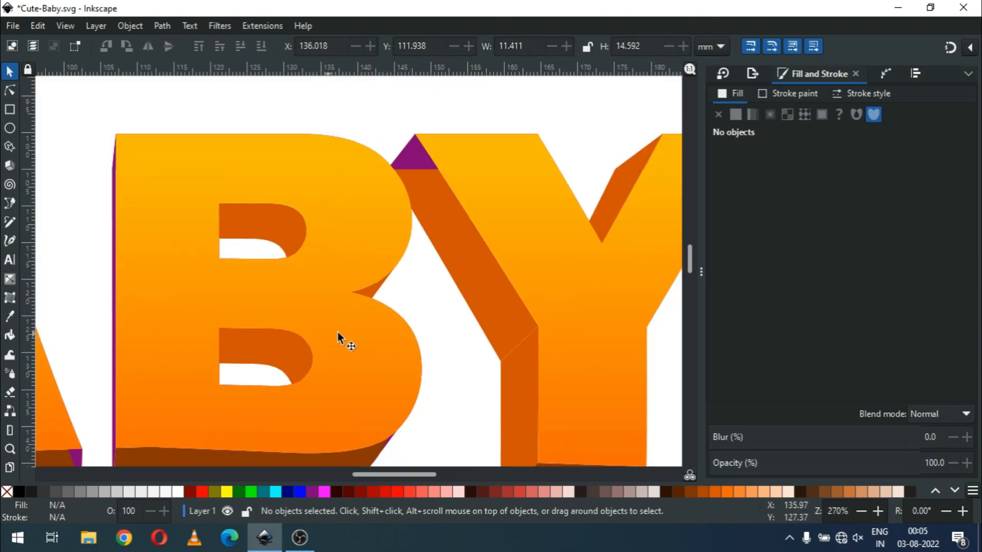
{"action": "left_click", "coordinate": [410, 155]}
{"action": "left_click_drag", "start_coordinate": [410, 155], "coordinate": [394, 111]}
{"action": "key", "text": "Delete"}
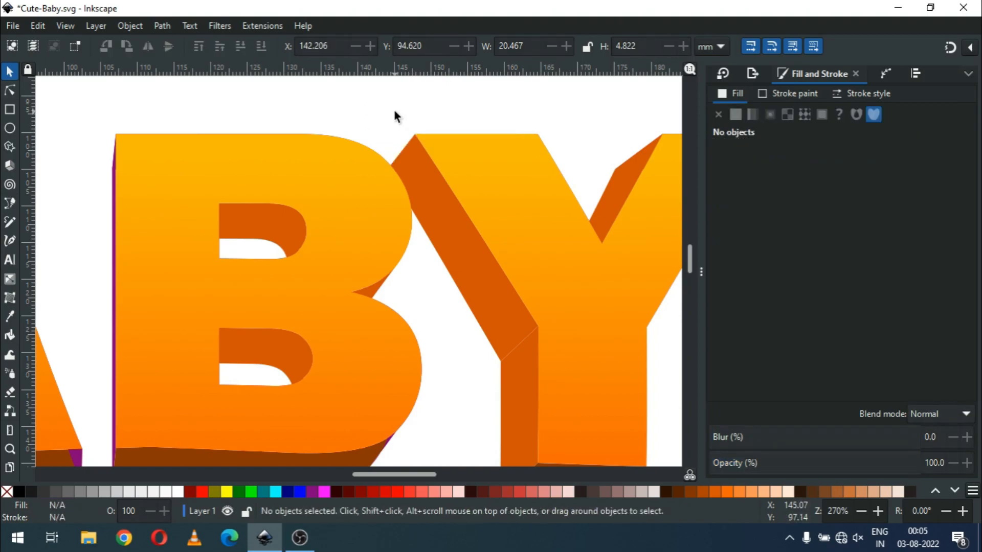
- Delete the leftover purple face overlapping the underside of the A's right foot
{"action": "key", "text": "plus"}
{"action": "key", "text": "minus"}
{"action": "key", "text": "minus"}
{"action": "key", "text": "minus"}
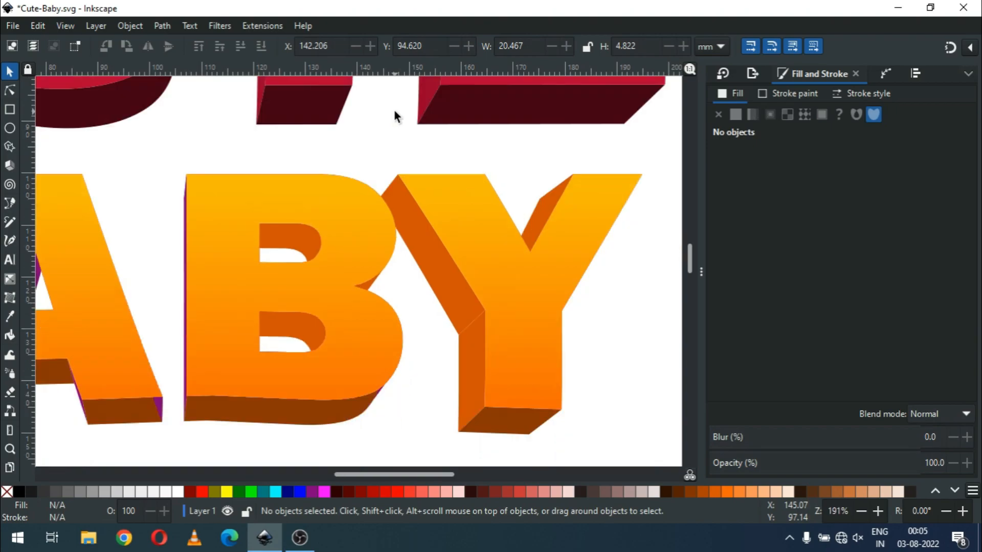
{"action": "key", "text": "z"}
{"action": "left_click_drag", "start_coordinate": [183, 314], "coordinate": [276, 401]}
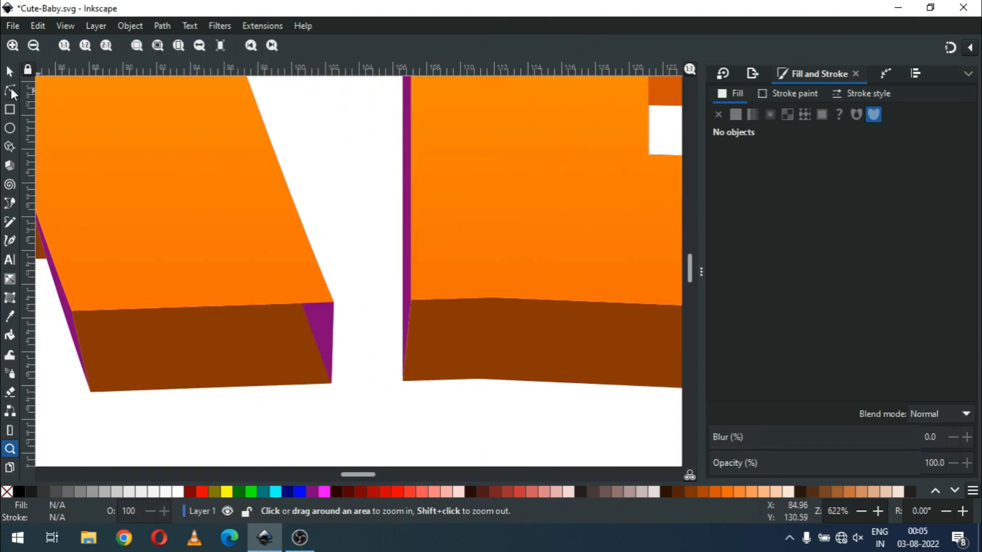
{"action": "left_click", "coordinate": [8, 72]}
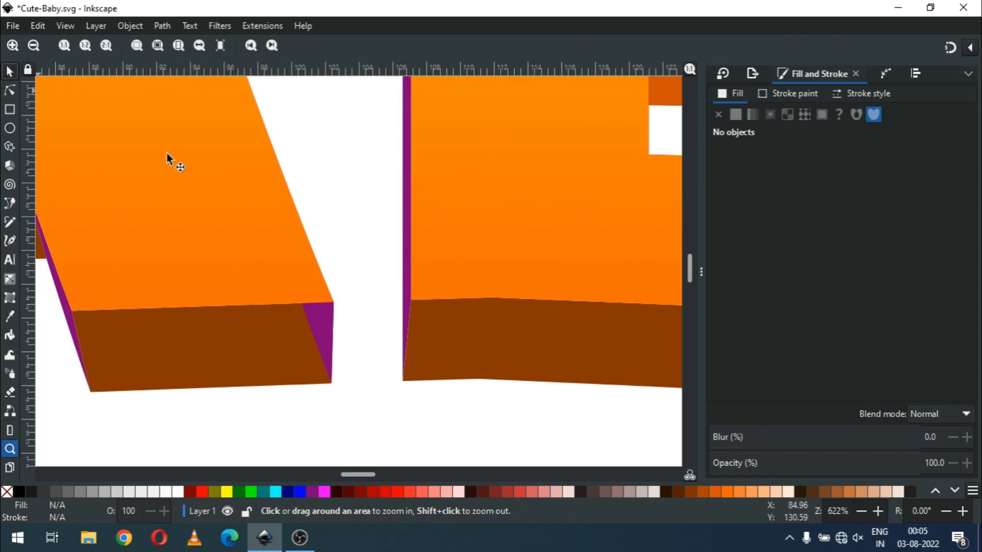
{"action": "left_click", "coordinate": [322, 328]}
{"action": "left_click_drag", "start_coordinate": [322, 325], "coordinate": [367, 245]}
{"action": "key", "text": "Delete"}
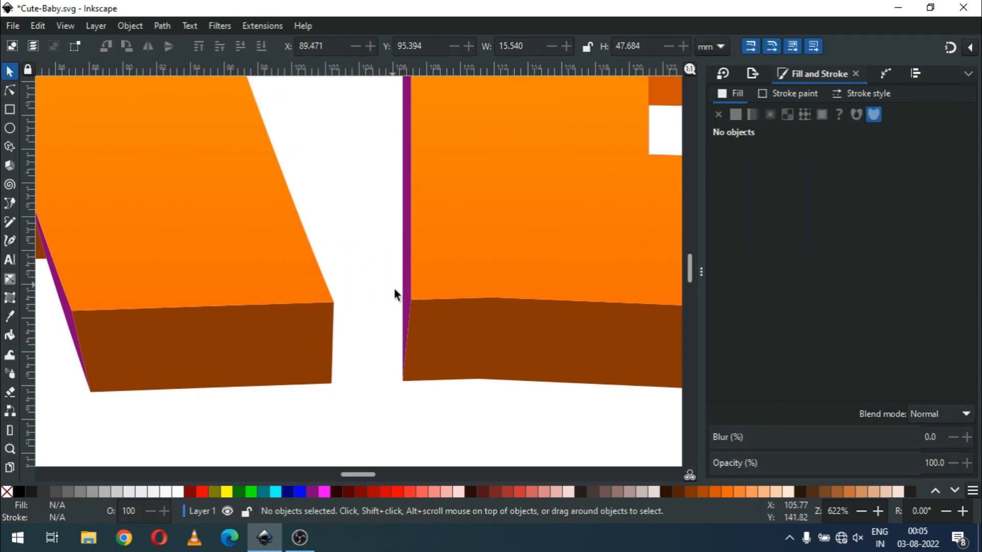
- Fill the purple extrusion sliver along the second B's left edge with cf5200ff
{"action": "left_click", "coordinate": [400, 302]}
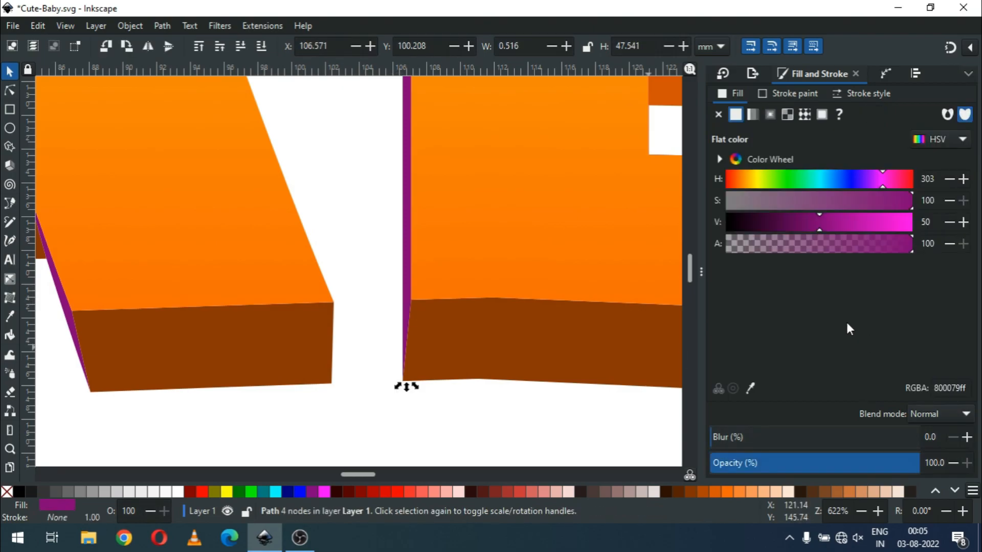
{"action": "double_click", "coordinate": [952, 388]}
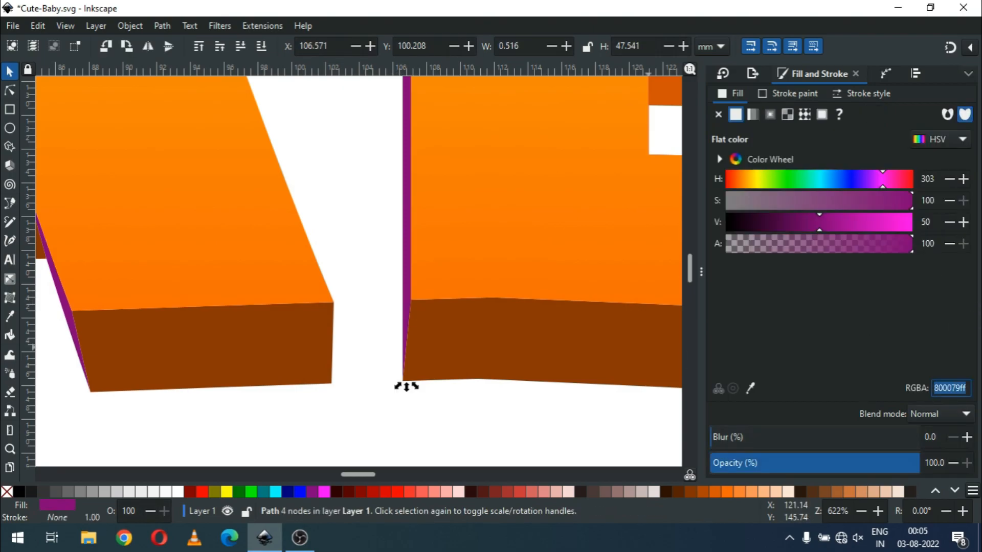
{"action": "type", "text": "cf5200ff"}
{"action": "left_click", "coordinate": [500, 416]}
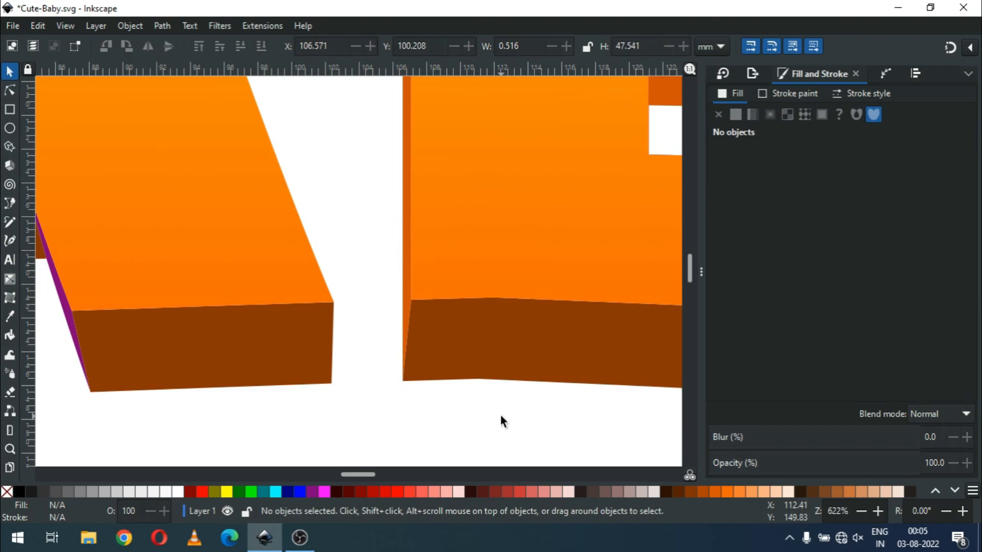
- Fill the two purple extrusion faces between the A's feet with cf5200ff
{"action": "key", "text": "minus"}
{"action": "key", "text": "minus"}
{"action": "key", "text": "minus"}
{"action": "key", "text": "z"}
{"action": "left_click_drag", "start_coordinate": [132, 239], "coordinate": [310, 337]}
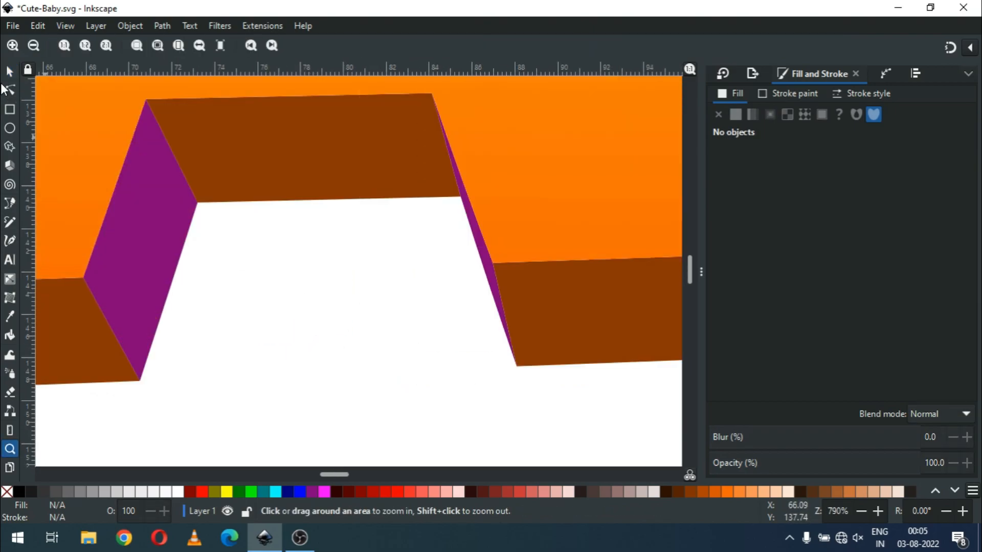
{"action": "left_click", "coordinate": [8, 74]}
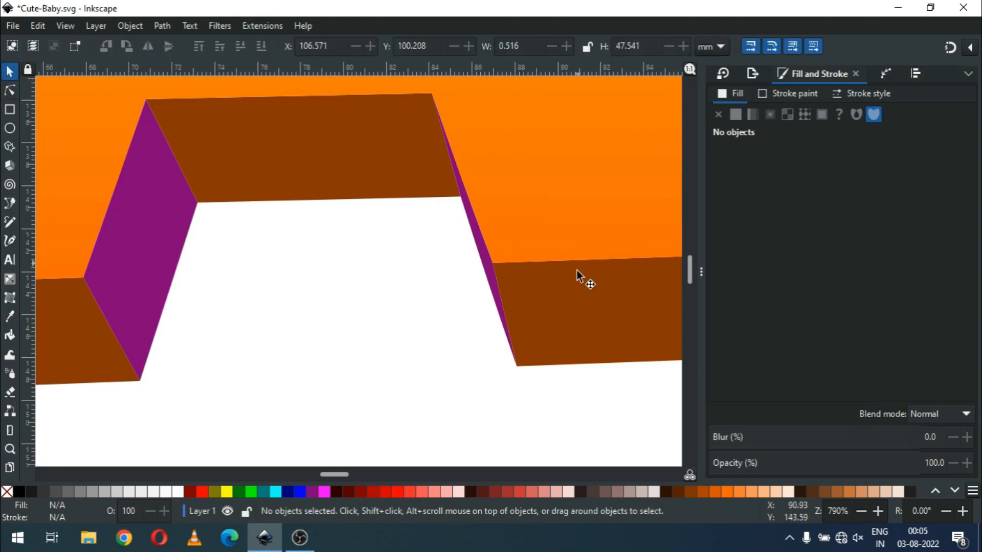
{"action": "left_click", "coordinate": [486, 281]}
{"action": "left_click", "coordinate": [171, 255], "text": "shift"}
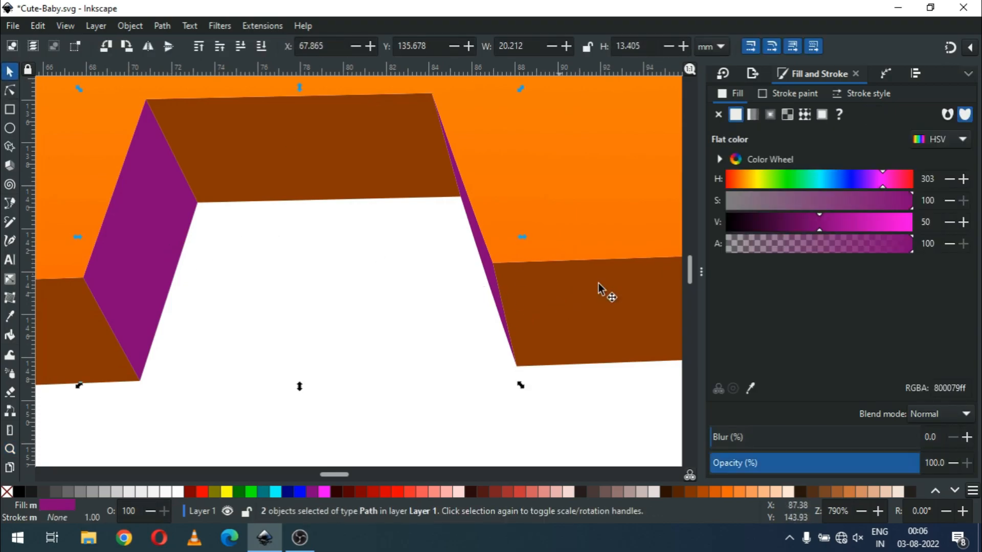
{"action": "triple_click", "coordinate": [948, 387]}
{"action": "type", "text": "cf5200ff"}
{"action": "key", "text": "Return"}
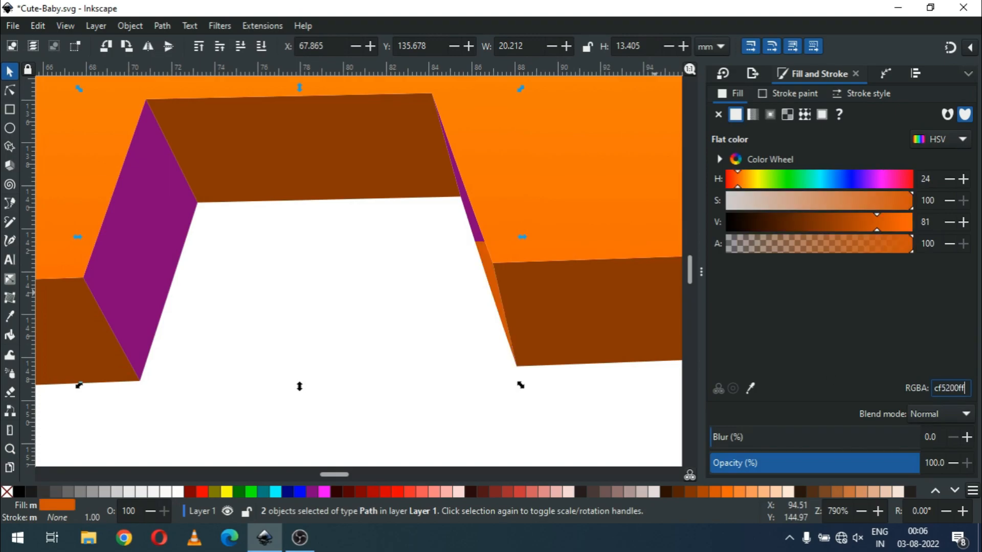
{"action": "left_click", "coordinate": [380, 336]}
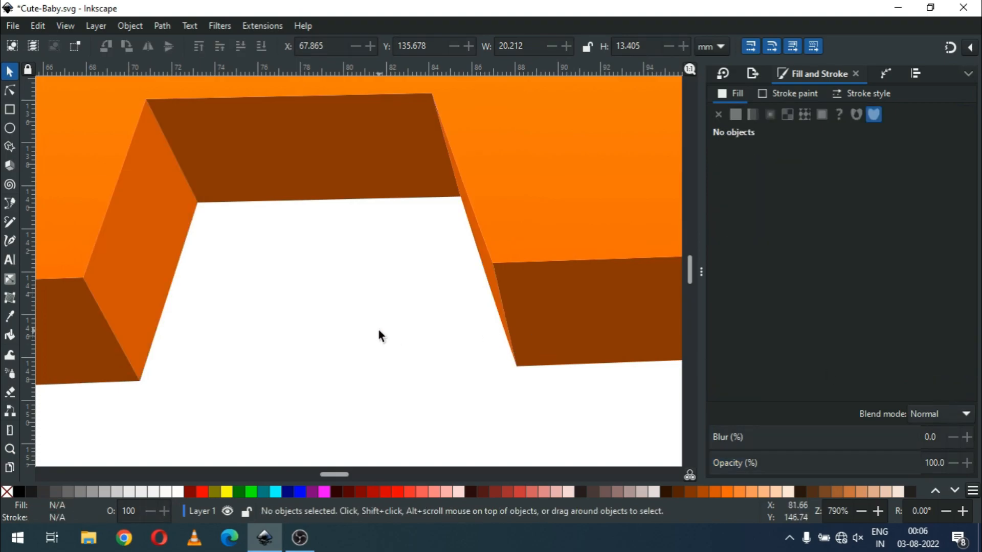
- Fill the purple faces inside the A's hole and both holes of the first B with cf5200ff
{"action": "scroll", "coordinate": [379, 336], "scroll_direction": "down", "scroll_amount": 5, "text": "ctrl"}
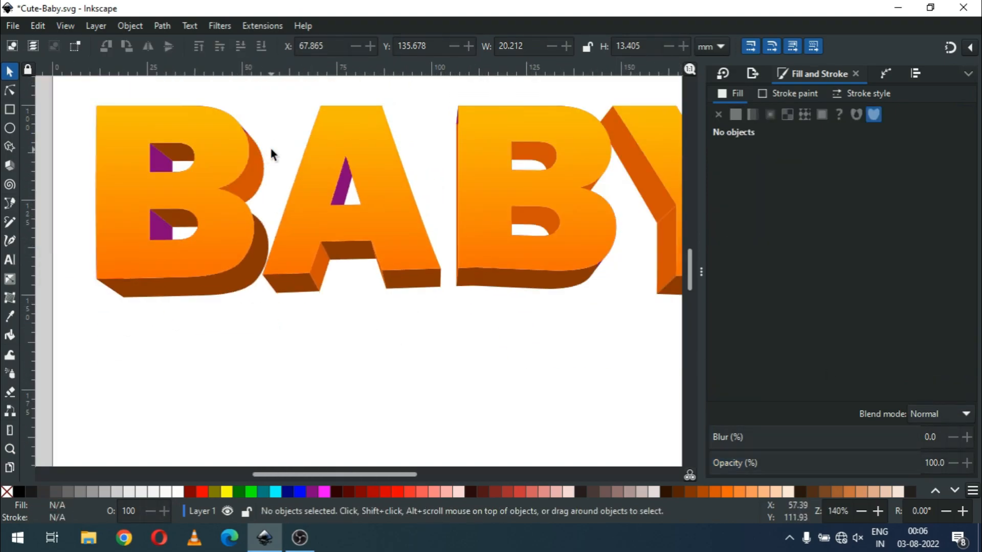
{"action": "key", "text": "z"}
{"action": "left_click_drag", "start_coordinate": [97, 117], "coordinate": [390, 266]}
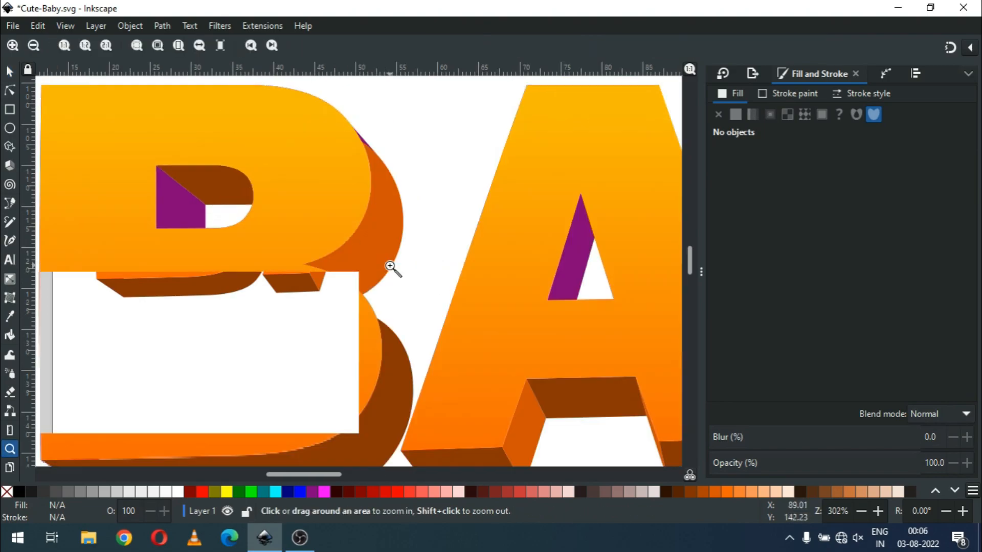
{"action": "left_click", "coordinate": [10, 70]}
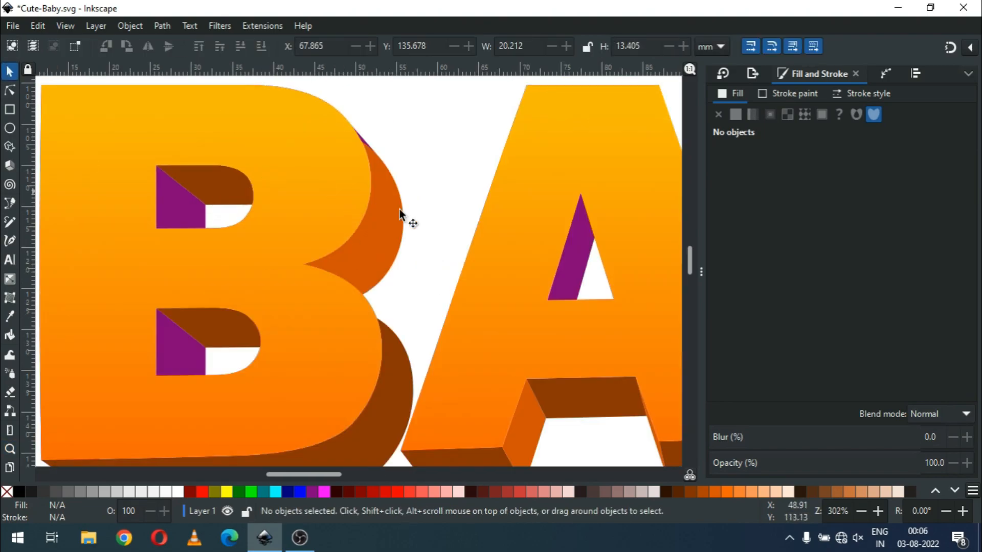
{"action": "left_click", "coordinate": [579, 270]}
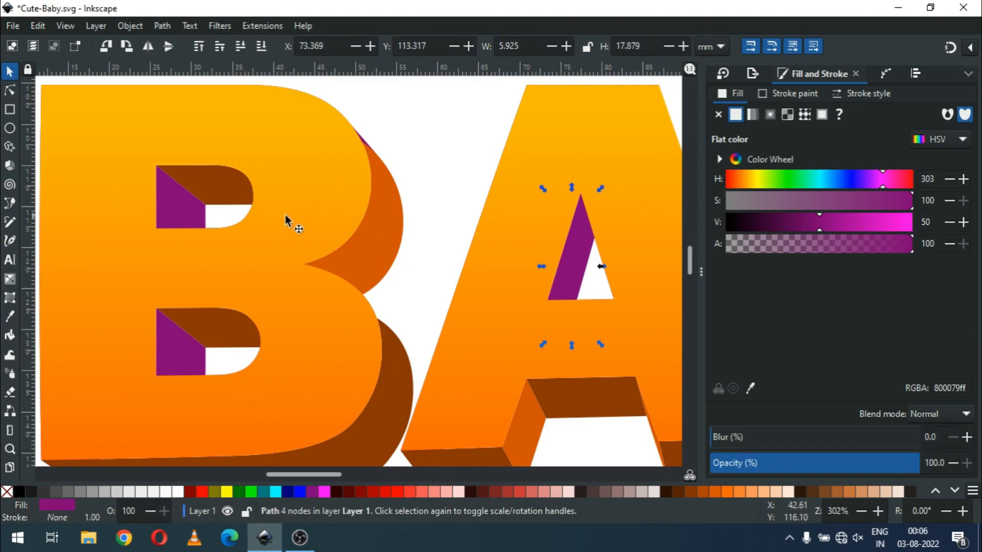
{"action": "left_click", "coordinate": [186, 212], "text": "shift"}
{"action": "left_click", "coordinate": [193, 351], "text": "shift"}
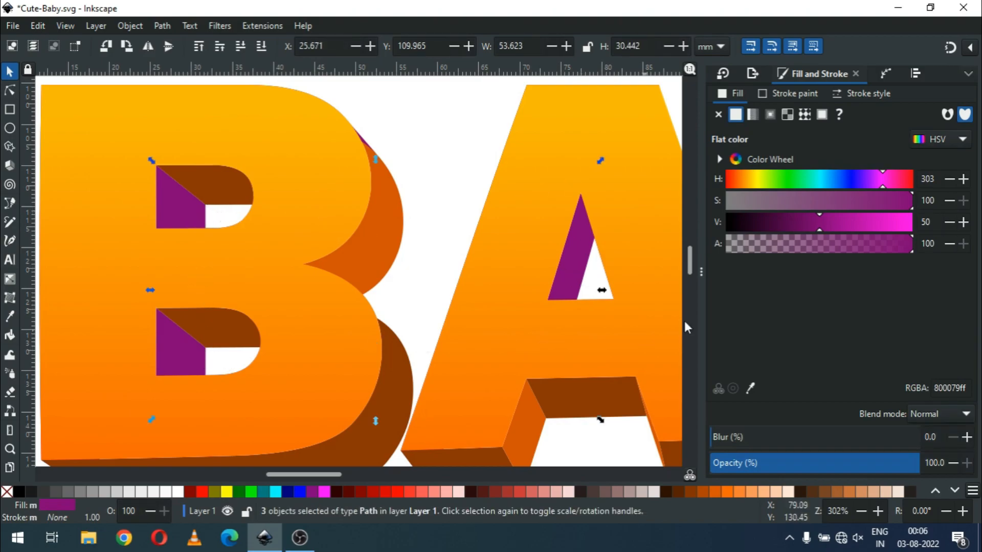
{"action": "double_click", "coordinate": [944, 386]}
{"action": "type", "text": "cf5200ff"}
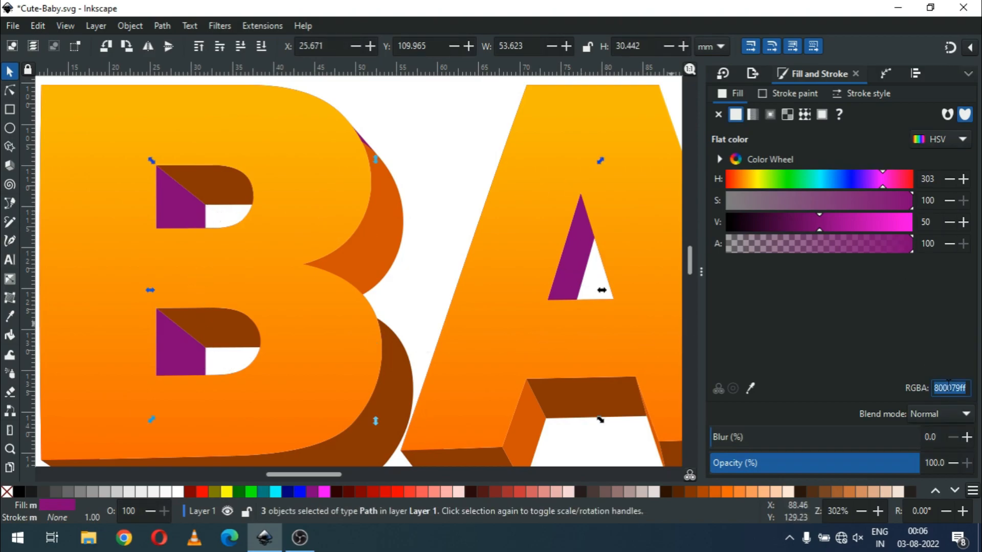
{"action": "key", "text": "Return"}
{"action": "left_click", "coordinate": [434, 122]}
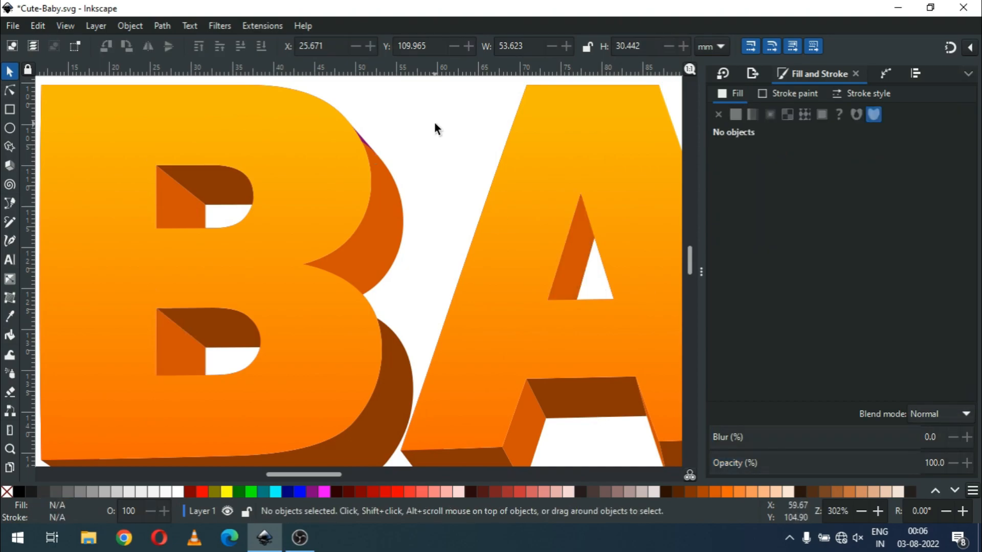
- Review the whole CUTE BABY lettering and save the recoloured document
{"action": "key", "text": "minus"}
{"action": "key", "text": "minus"}
{"action": "key", "text": "minus"}
{"action": "key", "text": "minus"}
{"action": "key", "text": "minus"}
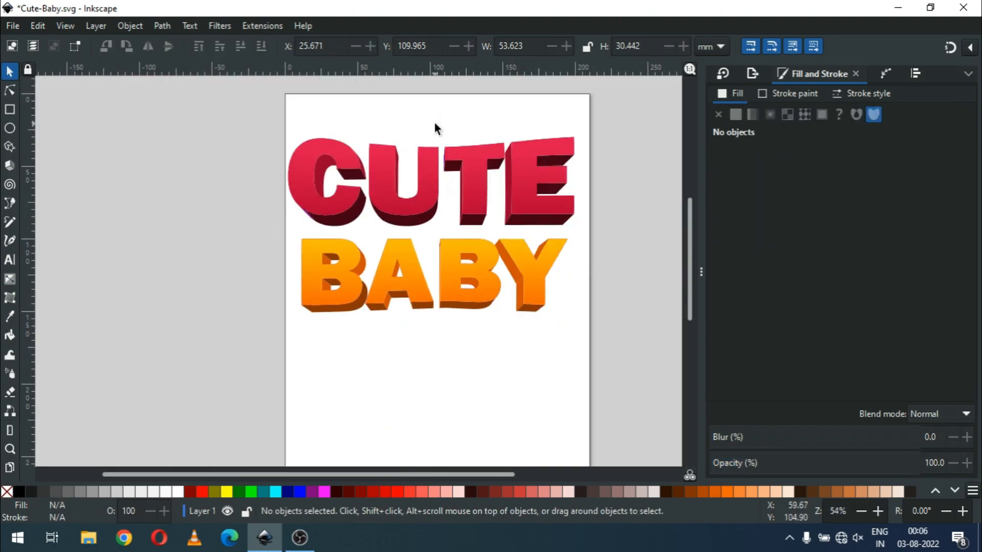
{"action": "key", "text": "z"}
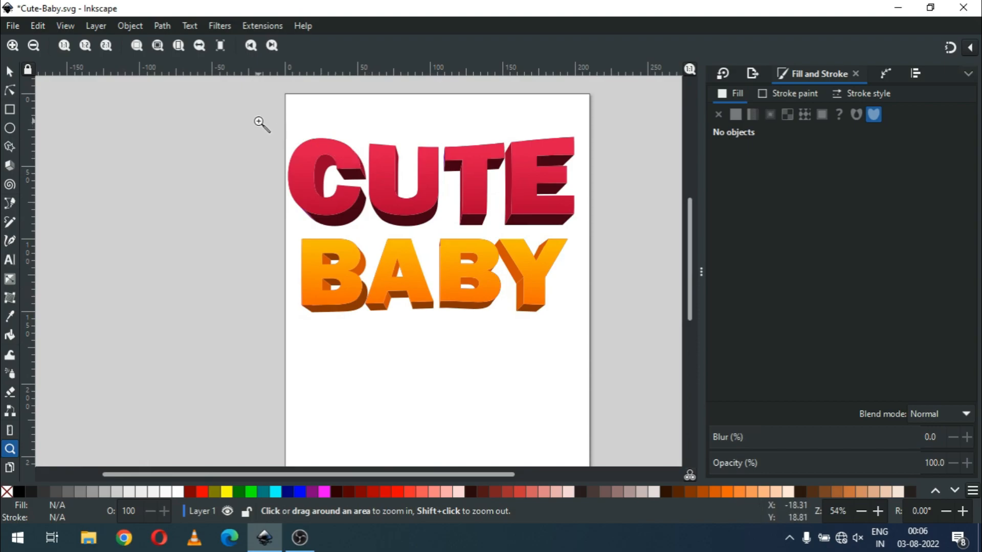
{"action": "mouse_move", "coordinate": [252, 116]}
{"action": "left_mouse_down"}
{"action": "mouse_move", "coordinate": [680, 324]}
{"action": "mouse_move", "coordinate": [629, 365]}
{"action": "left_mouse_up"}
{"action": "key", "text": "ctrl+s"}
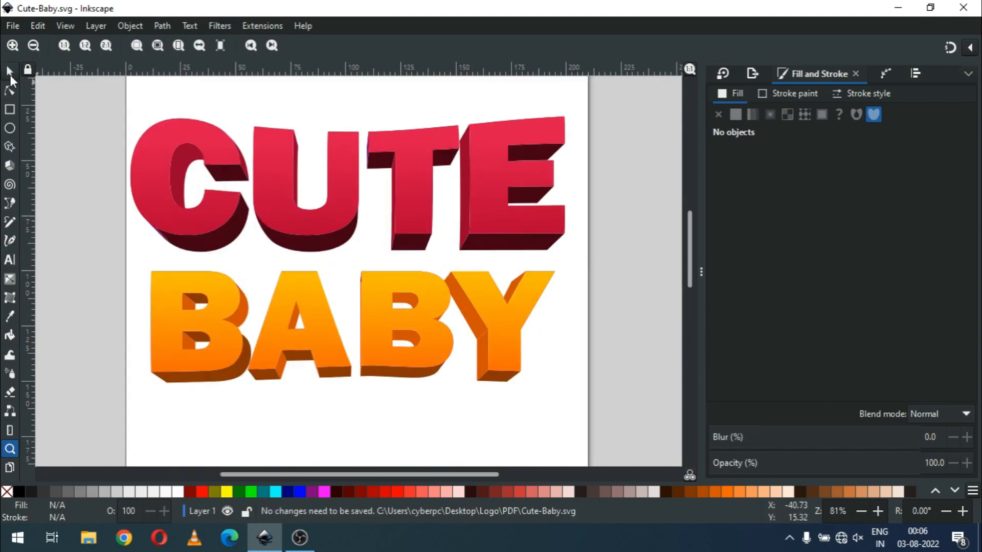
- Scale all the lettering down to about 122.6 by 75.1 mm and position it near the page's horizontal centre
{"action": "left_click", "coordinate": [10, 75]}
{"action": "left_click_drag", "start_coordinate": [107, 107], "coordinate": [616, 424]}
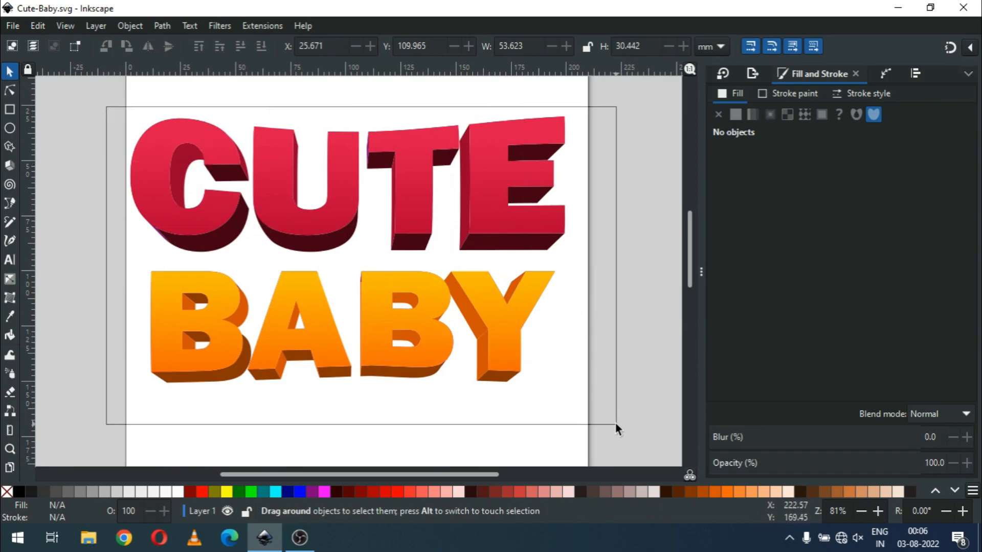
{"action": "left_click_drag", "start_coordinate": [565, 324], "coordinate": [564, 322]}
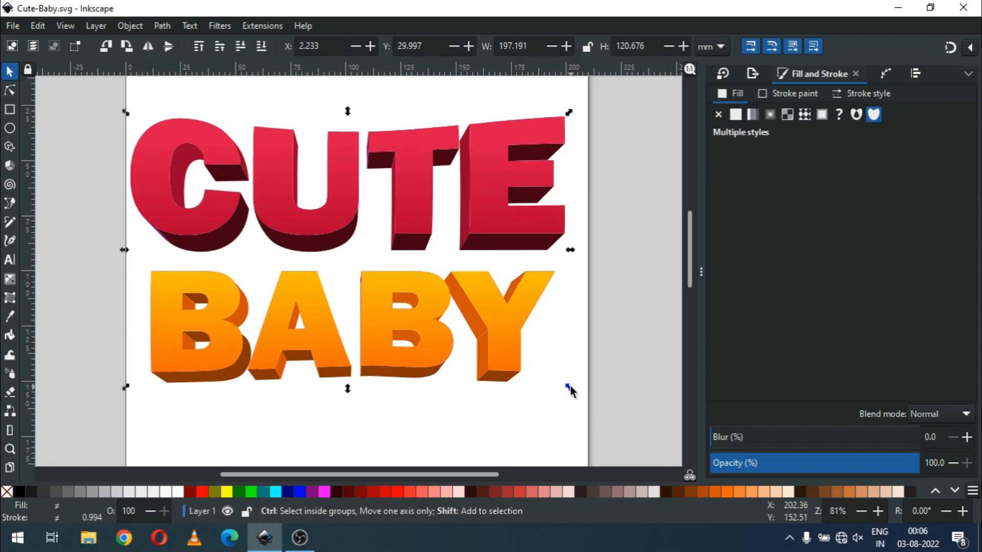
{"action": "left_click_drag", "start_coordinate": [565, 390], "coordinate": [530, 336]}
{"action": "left_click_drag", "start_coordinate": [453, 307], "coordinate": [537, 307]}
{"action": "left_click", "coordinate": [537, 306]}
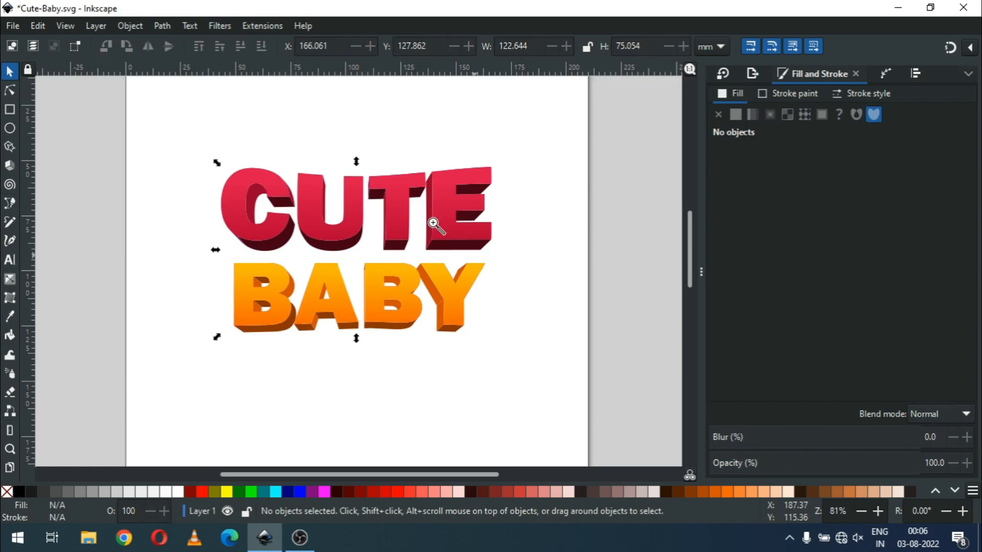
- Save the document with the resized lettering
{"action": "key", "text": "z"}
{"action": "left_click_drag", "start_coordinate": [191, 142], "coordinate": [527, 365]}
{"action": "key", "text": "ctrl+s"}
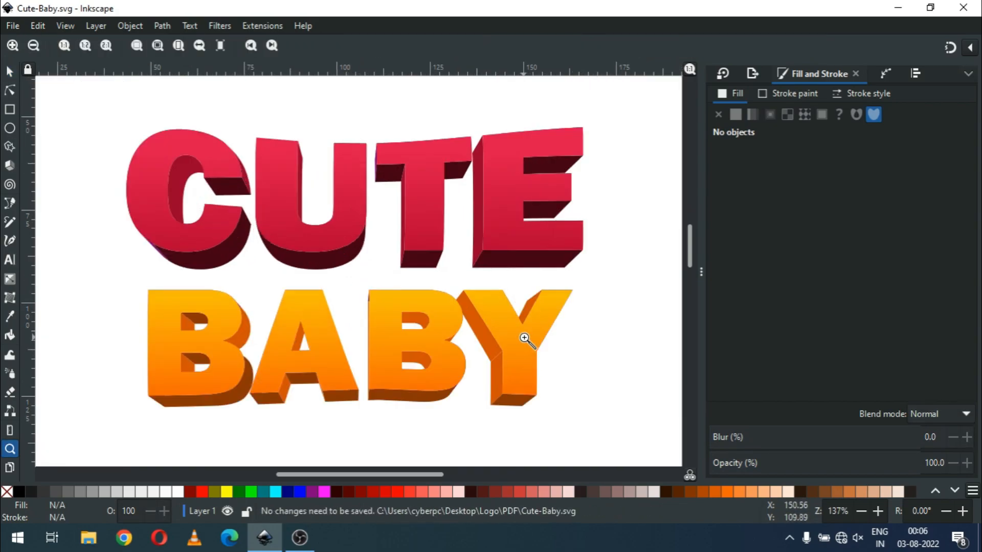
- Duplicate all the lettering pieces and fill the copies with 90% Gray
{"action": "left_click", "coordinate": [8, 75]}
{"action": "key", "text": "ctrl+a"}
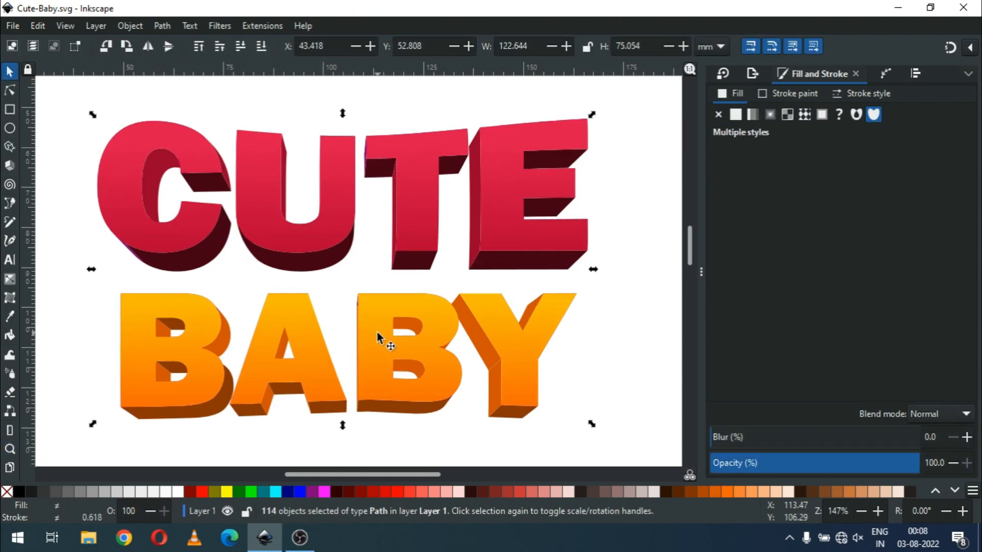
{"action": "right_click", "coordinate": [377, 333]}
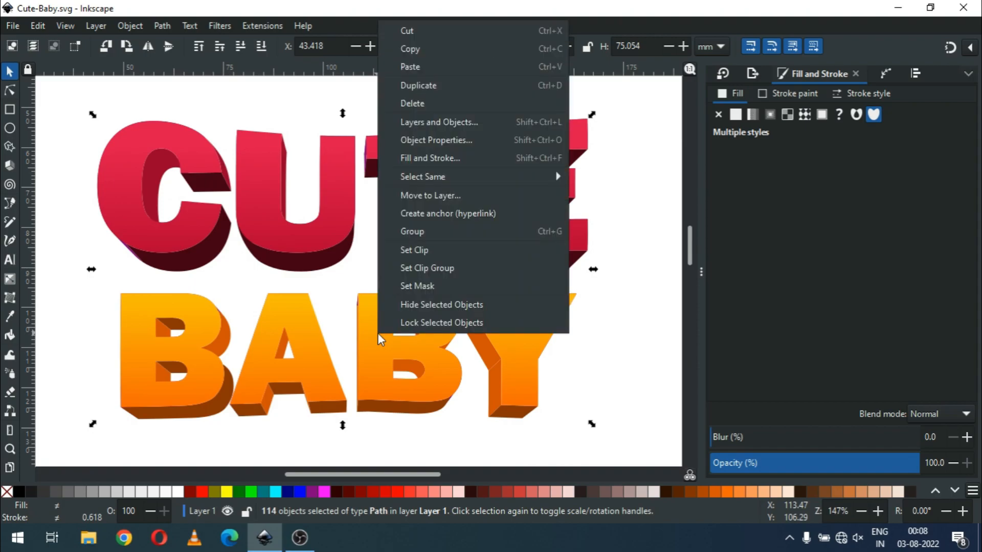
{"action": "left_click", "coordinate": [439, 84]}
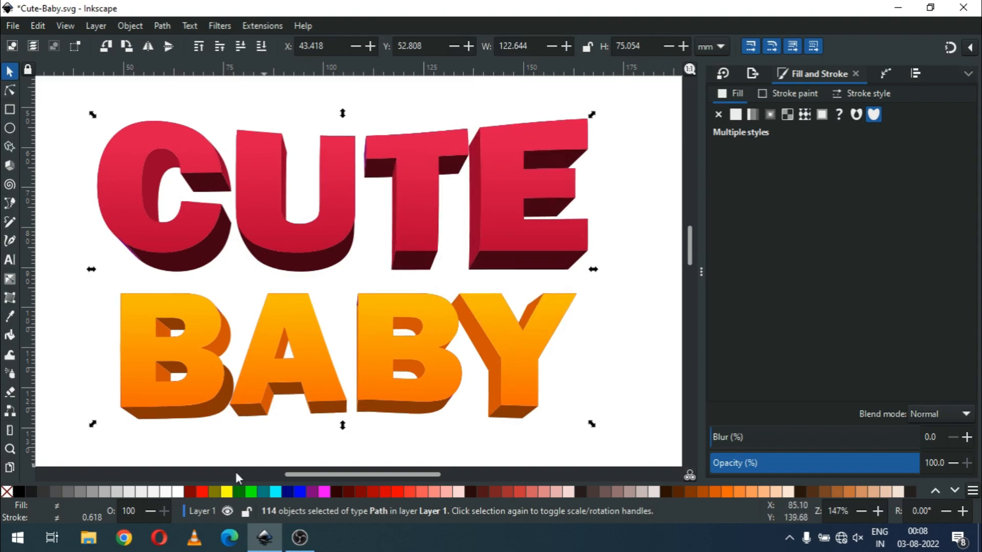
{"action": "left_click", "coordinate": [27, 493]}
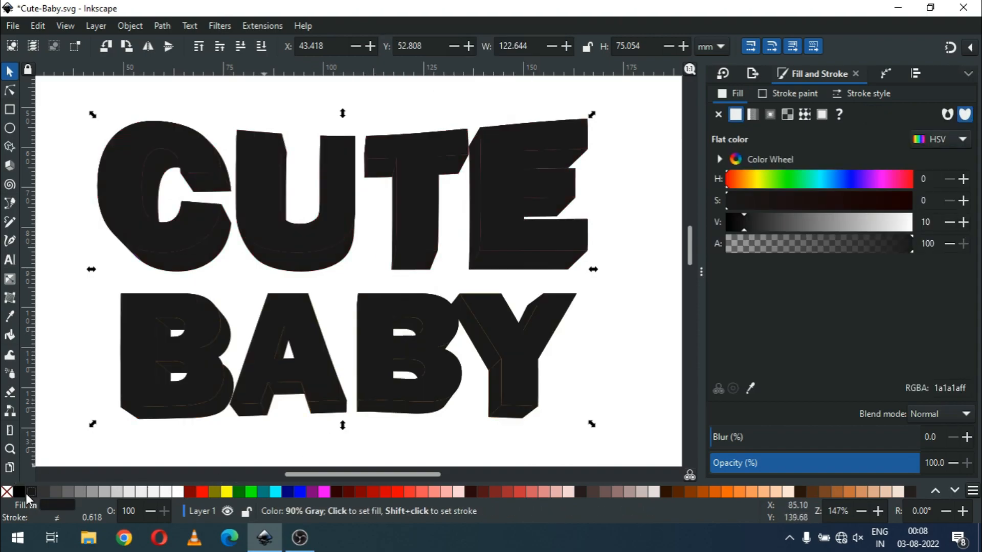
- Union the dark grey copies into one path and offset it about 1.3 mm right and 1.6 mm down
{"action": "left_click", "coordinate": [163, 26]}
{"action": "left_click", "coordinate": [173, 101]}
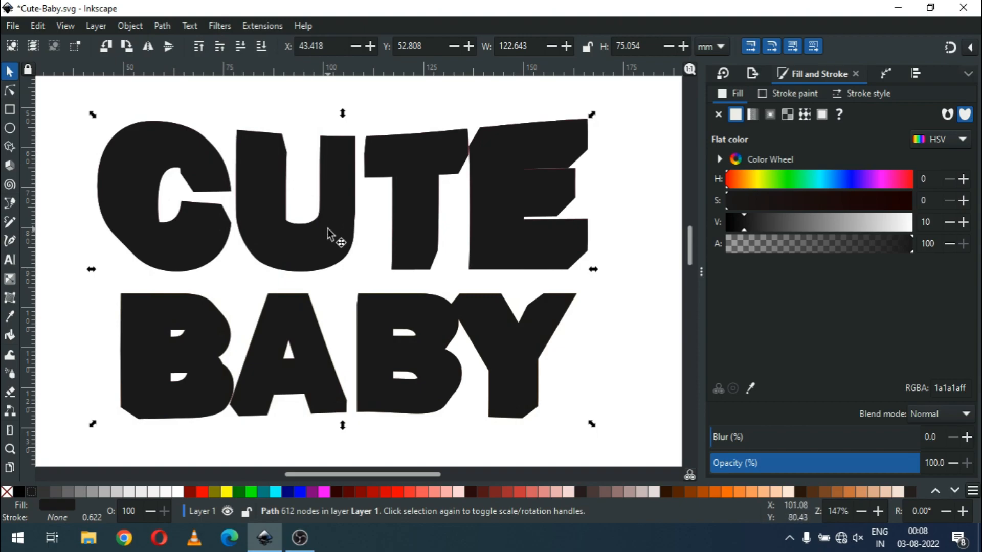
{"action": "left_click_drag", "start_coordinate": [332, 229], "coordinate": [337, 235]}
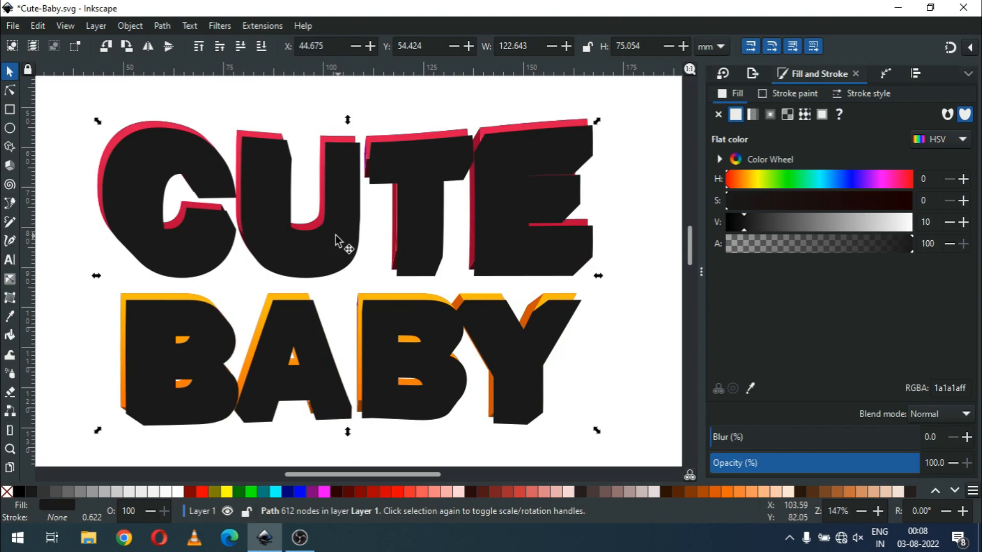
- Send the dark grey shape behind the coloured lettering and narrow it to about 119.4 mm wide
{"action": "left_click", "coordinate": [124, 26]}
{"action": "left_click", "coordinate": [172, 353]}
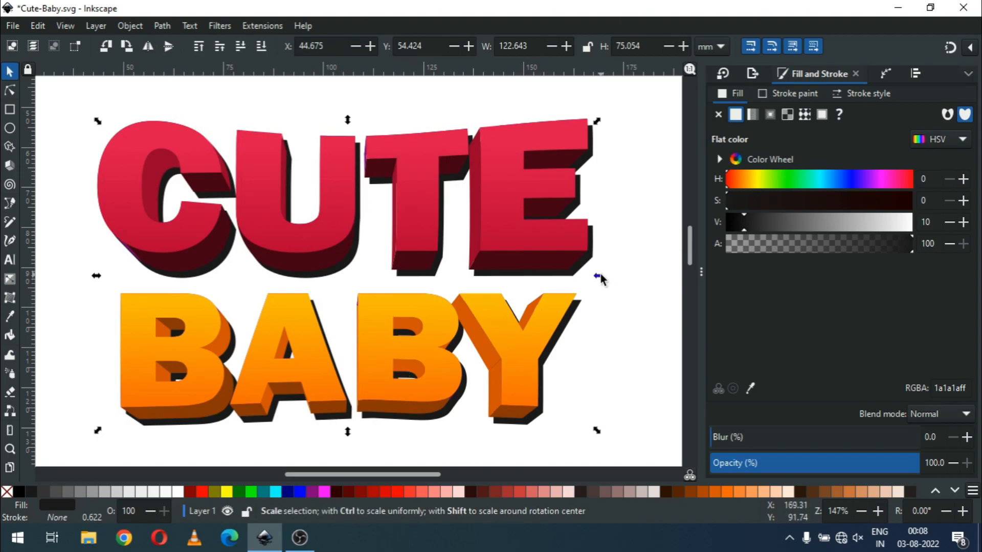
{"action": "left_click_drag", "start_coordinate": [600, 276], "coordinate": [587, 282]}
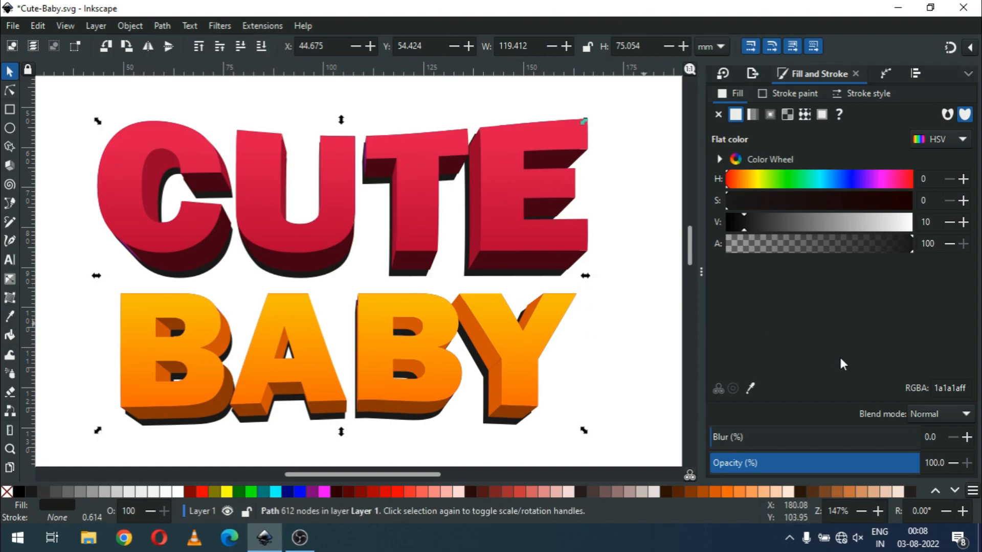
- Soften the dark grey shadow shape with a blur of 10.5% and an opacity of 82%
{"action": "left_click_drag", "start_coordinate": [724, 436], "coordinate": [739, 437]}
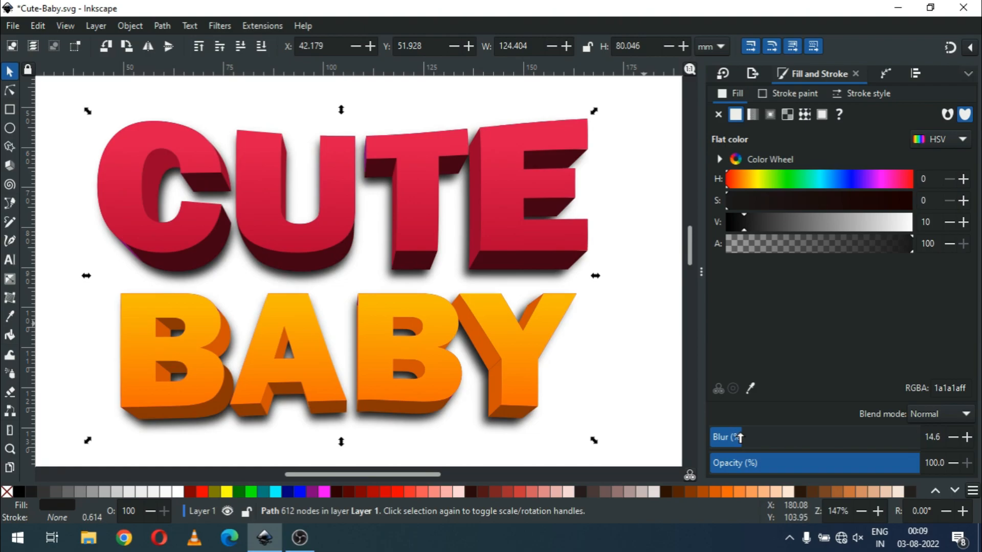
{"action": "mouse_move", "coordinate": [740, 437]}
{"action": "left_mouse_down"}
{"action": "mouse_move", "coordinate": [748, 437]}
{"action": "mouse_move", "coordinate": [731, 435]}
{"action": "left_mouse_up"}
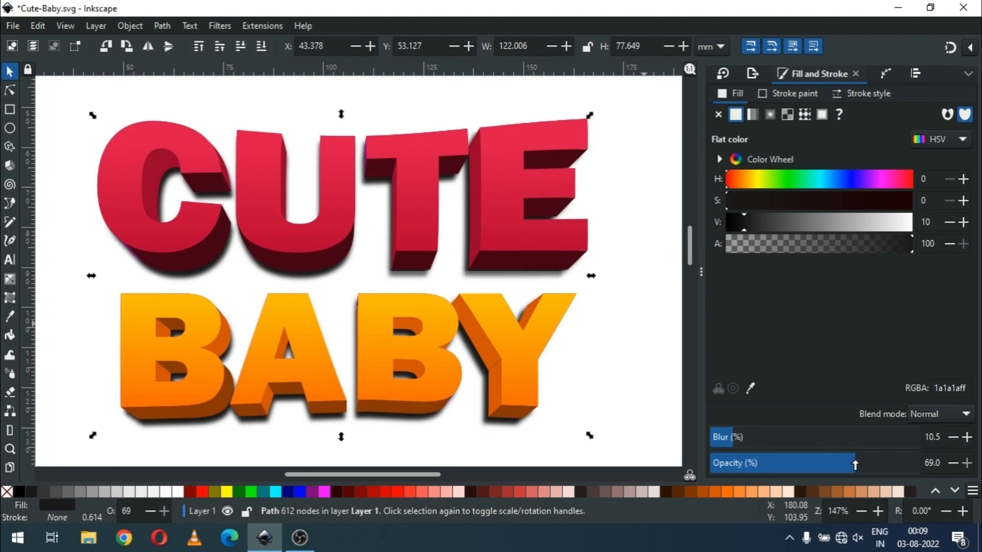
{"action": "left_click_drag", "start_coordinate": [861, 465], "coordinate": [855, 465]}
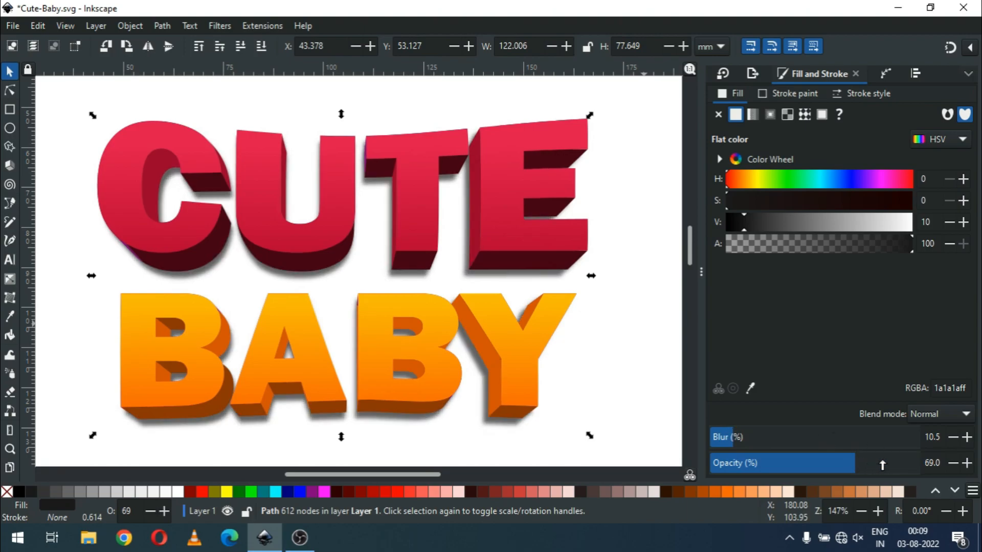
{"action": "left_click", "coordinate": [882, 465]}
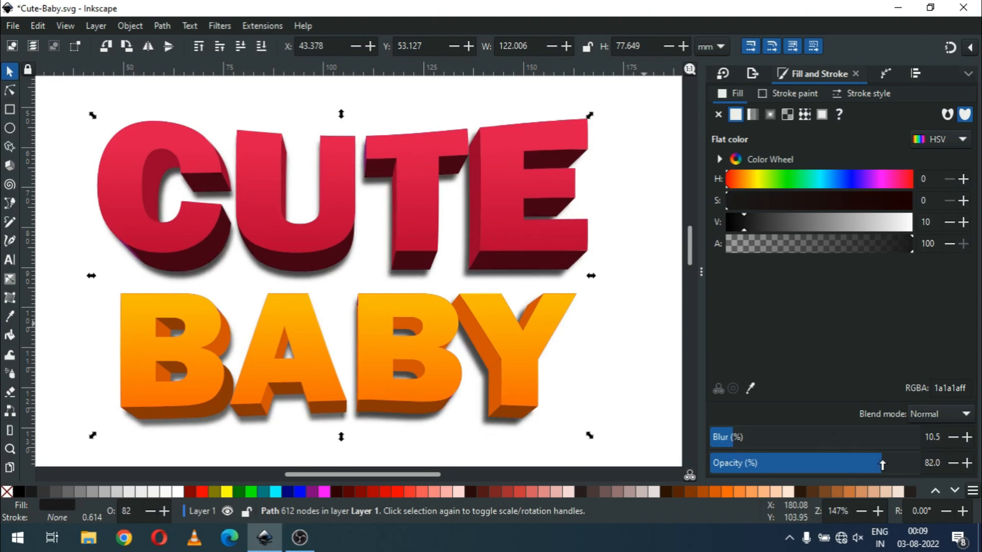
{"action": "left_click", "coordinate": [623, 343]}
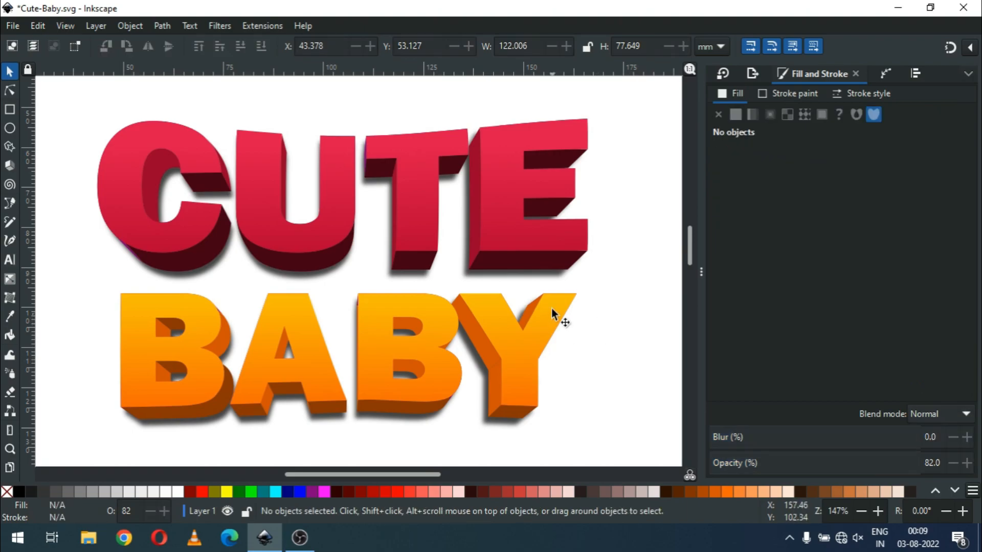
- Deselect the blurred shadow and save the finished lettering in the existing Cute-Baby.svg file
{"action": "left_click", "coordinate": [555, 277]}
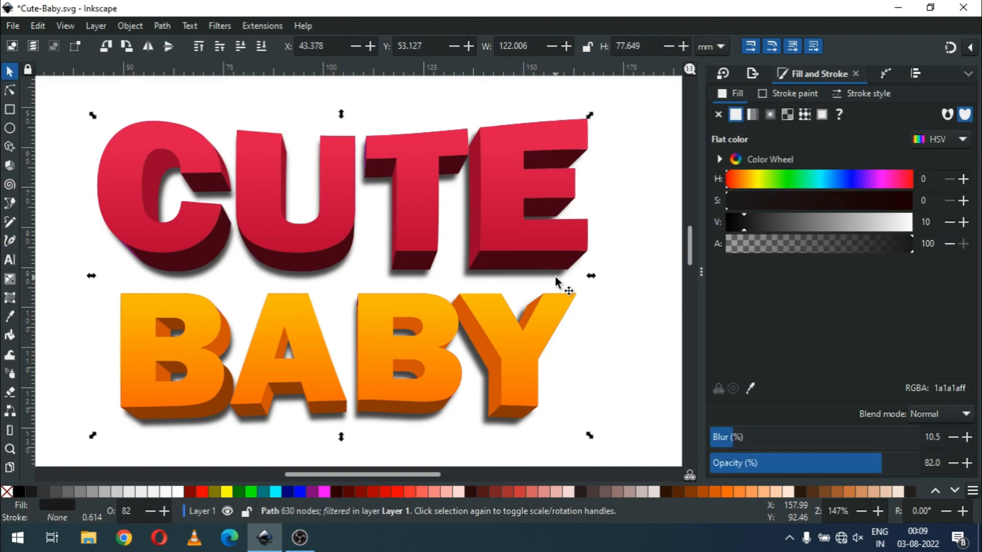
{"action": "left_click", "coordinate": [623, 327]}
{"action": "key", "text": "minus"}
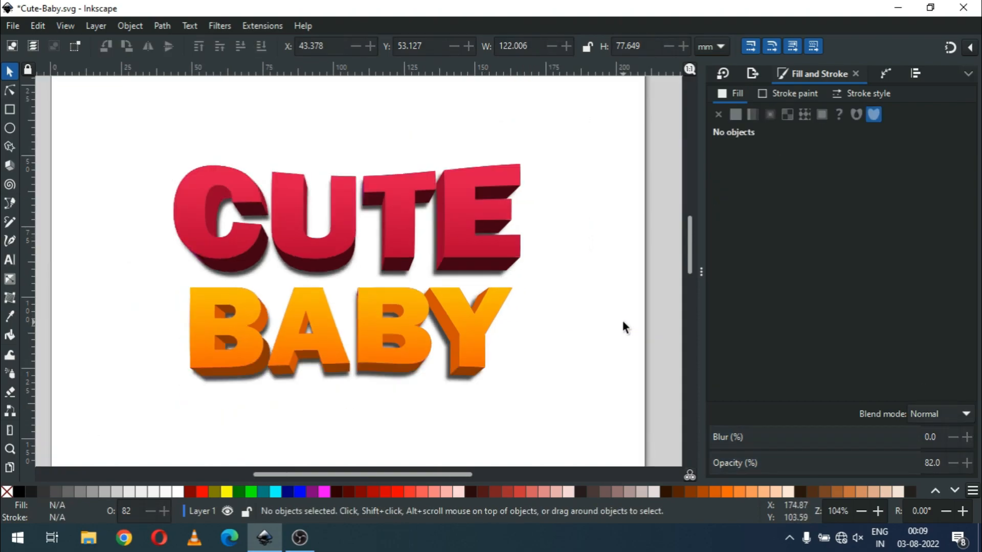
{"action": "key", "text": "minus"}
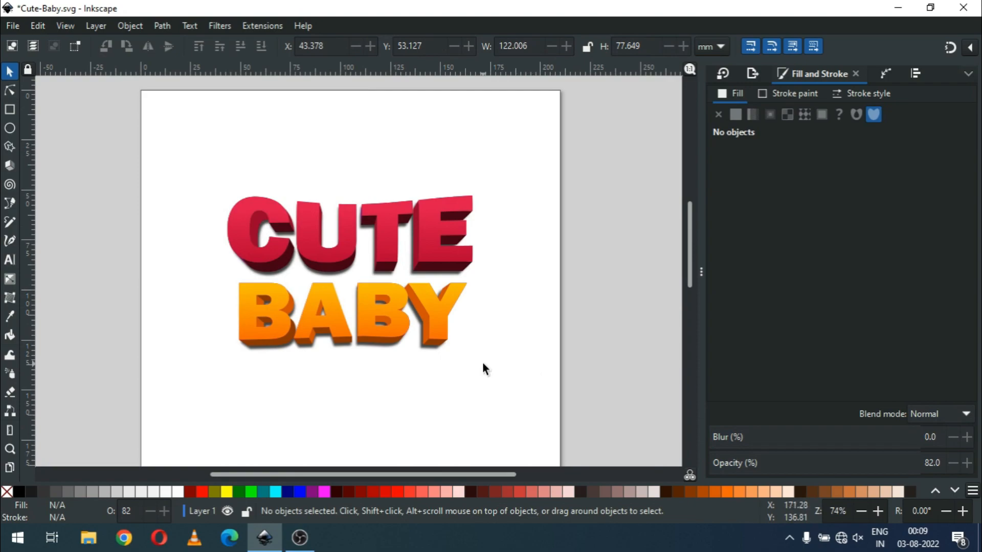
{"action": "key", "text": "ctrl+s"}
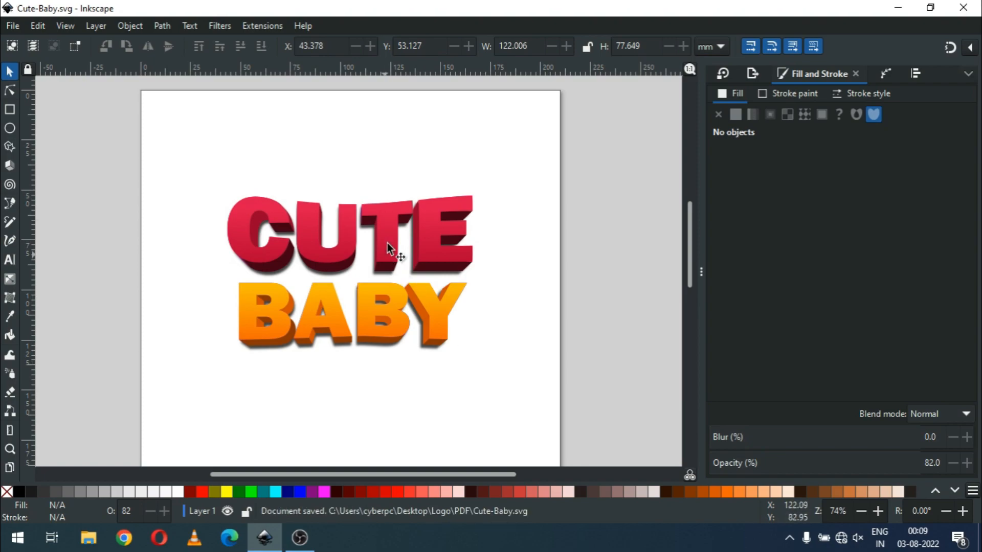
{"action": "key", "text": "z"}
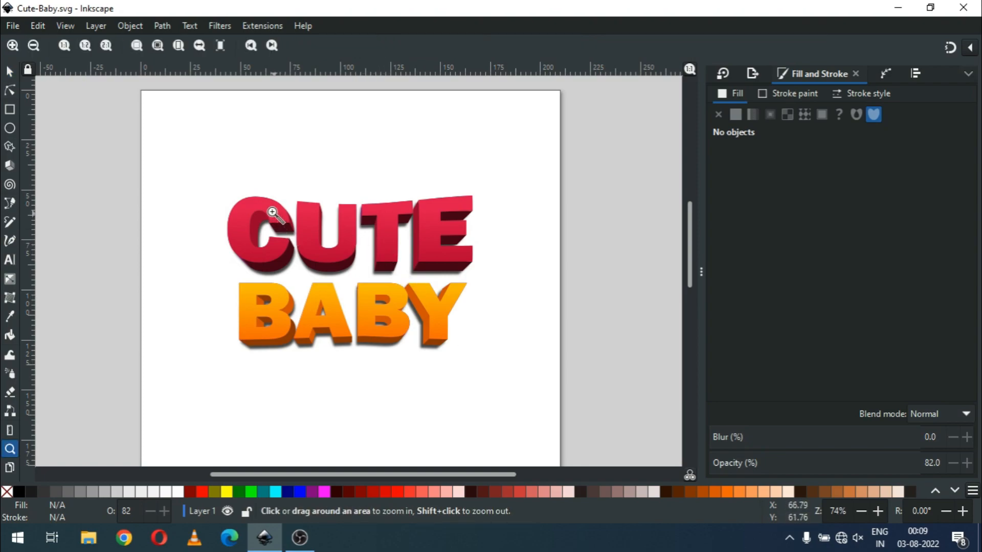
{"action": "left_click_drag", "start_coordinate": [197, 175], "coordinate": [536, 377]}
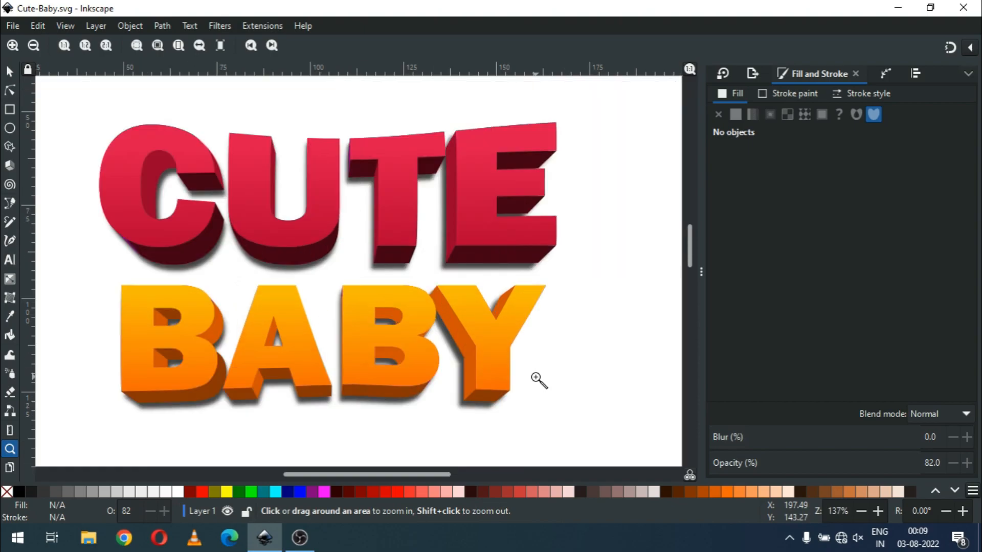